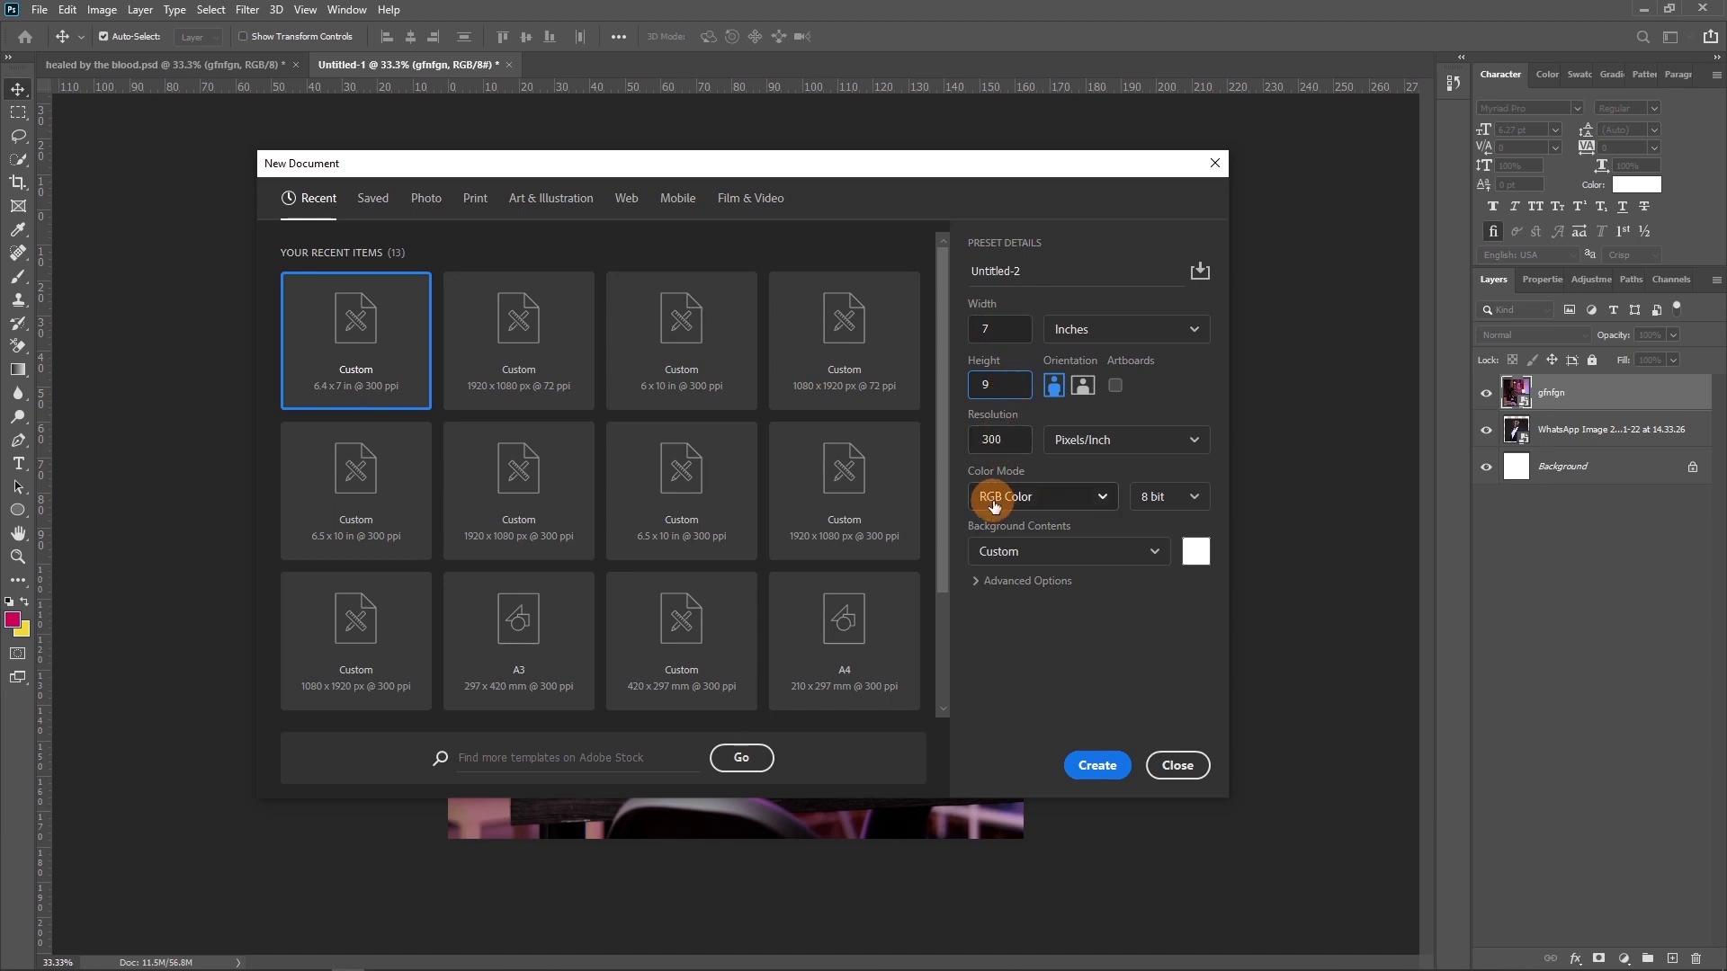
Step: Name the new 7 × 9 inch document "healed" and create it
click(1007, 271)
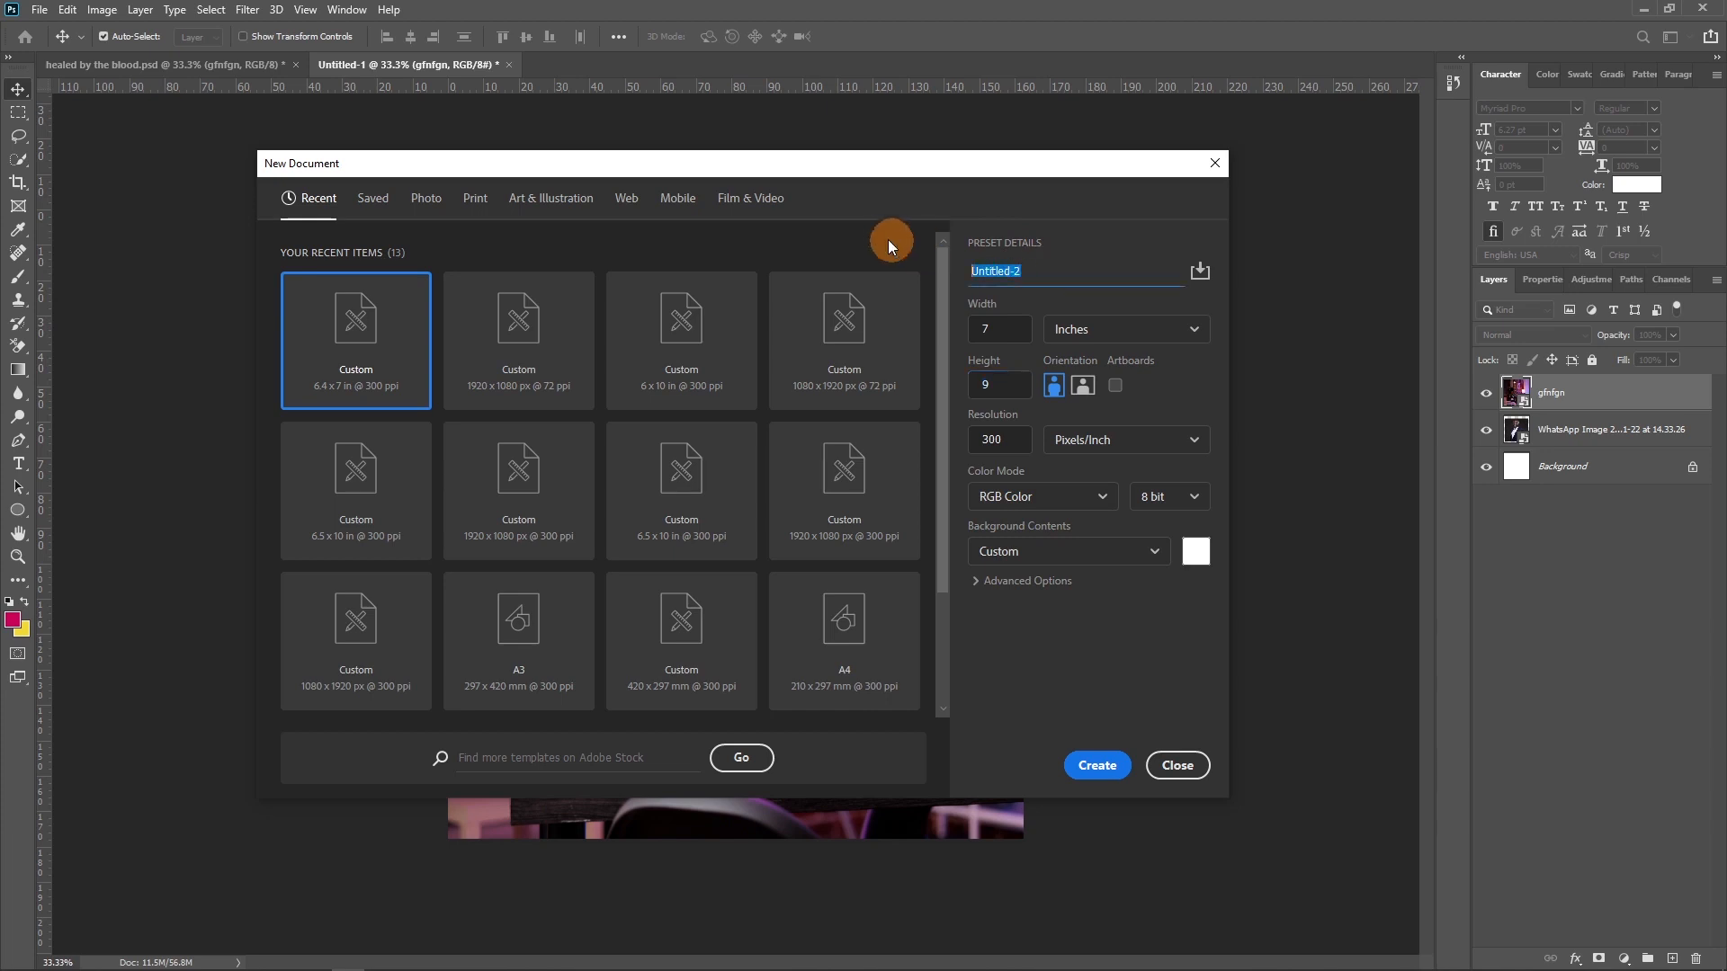
text(he)
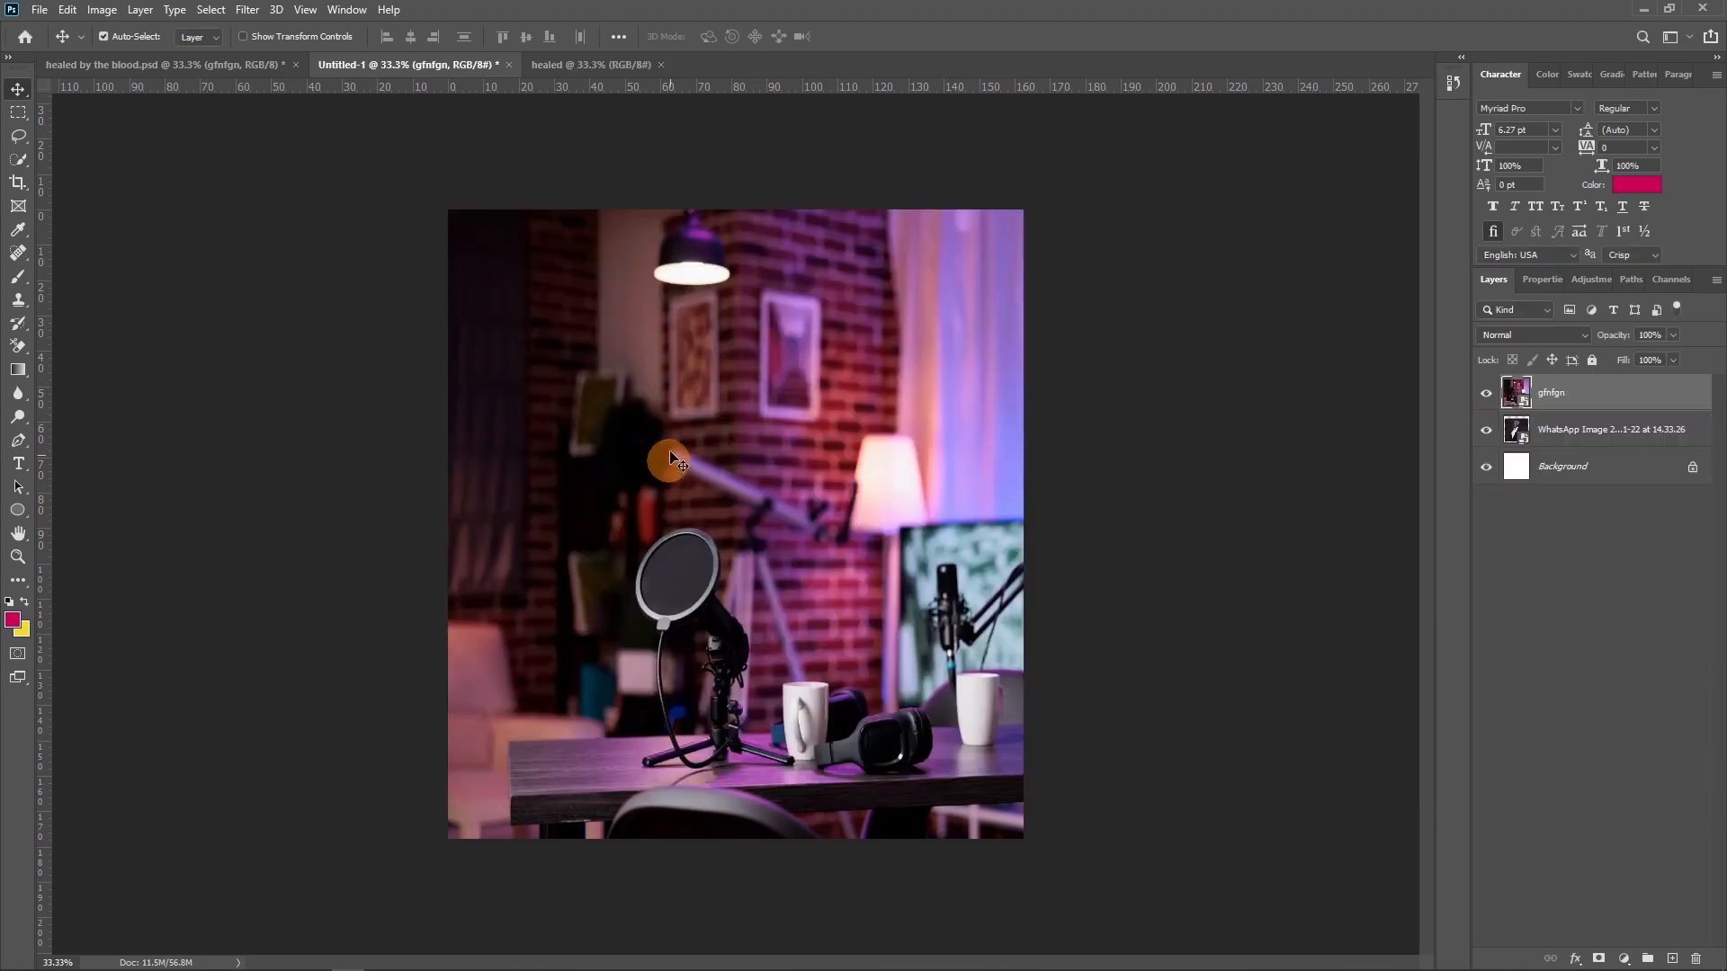
Step: Shift the studio photo and the portrait around in Untitled-1 to view both source images
mouse_move(439, 289)
mouse_down()
mouse_move(566, 396)
mouse_move(736, 401)
mouse_move(608, 473)
mouse_up()
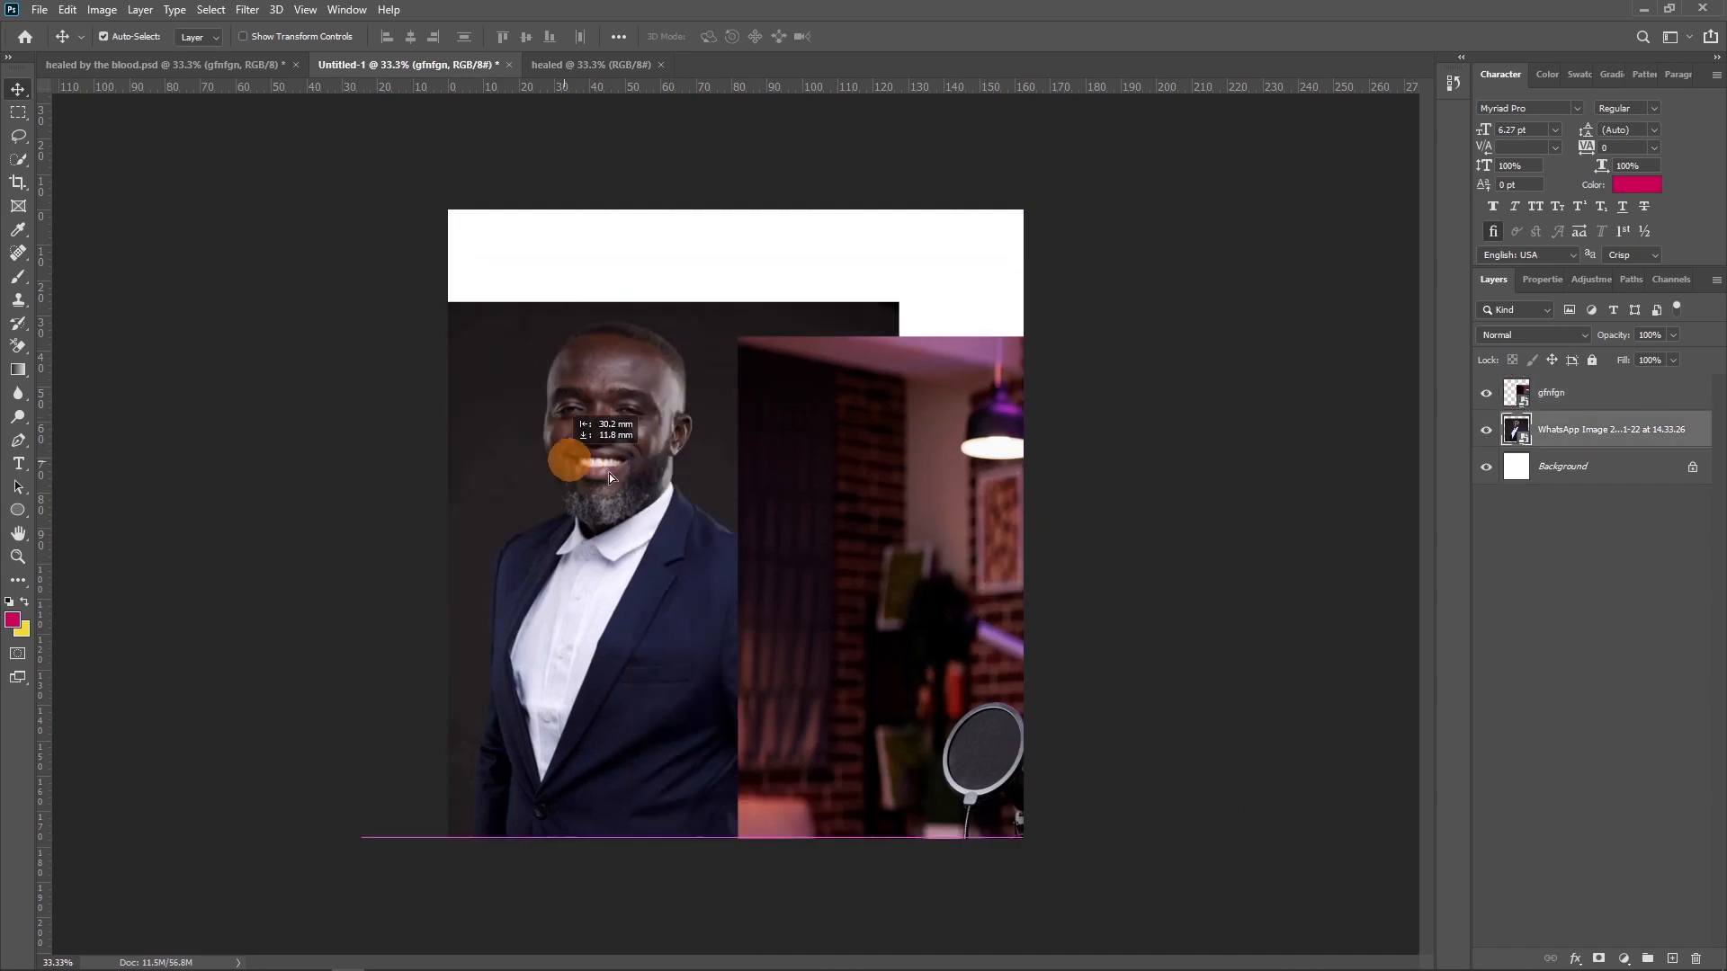
drag(841, 489, 799, 416)
drag(504, 509, 569, 444)
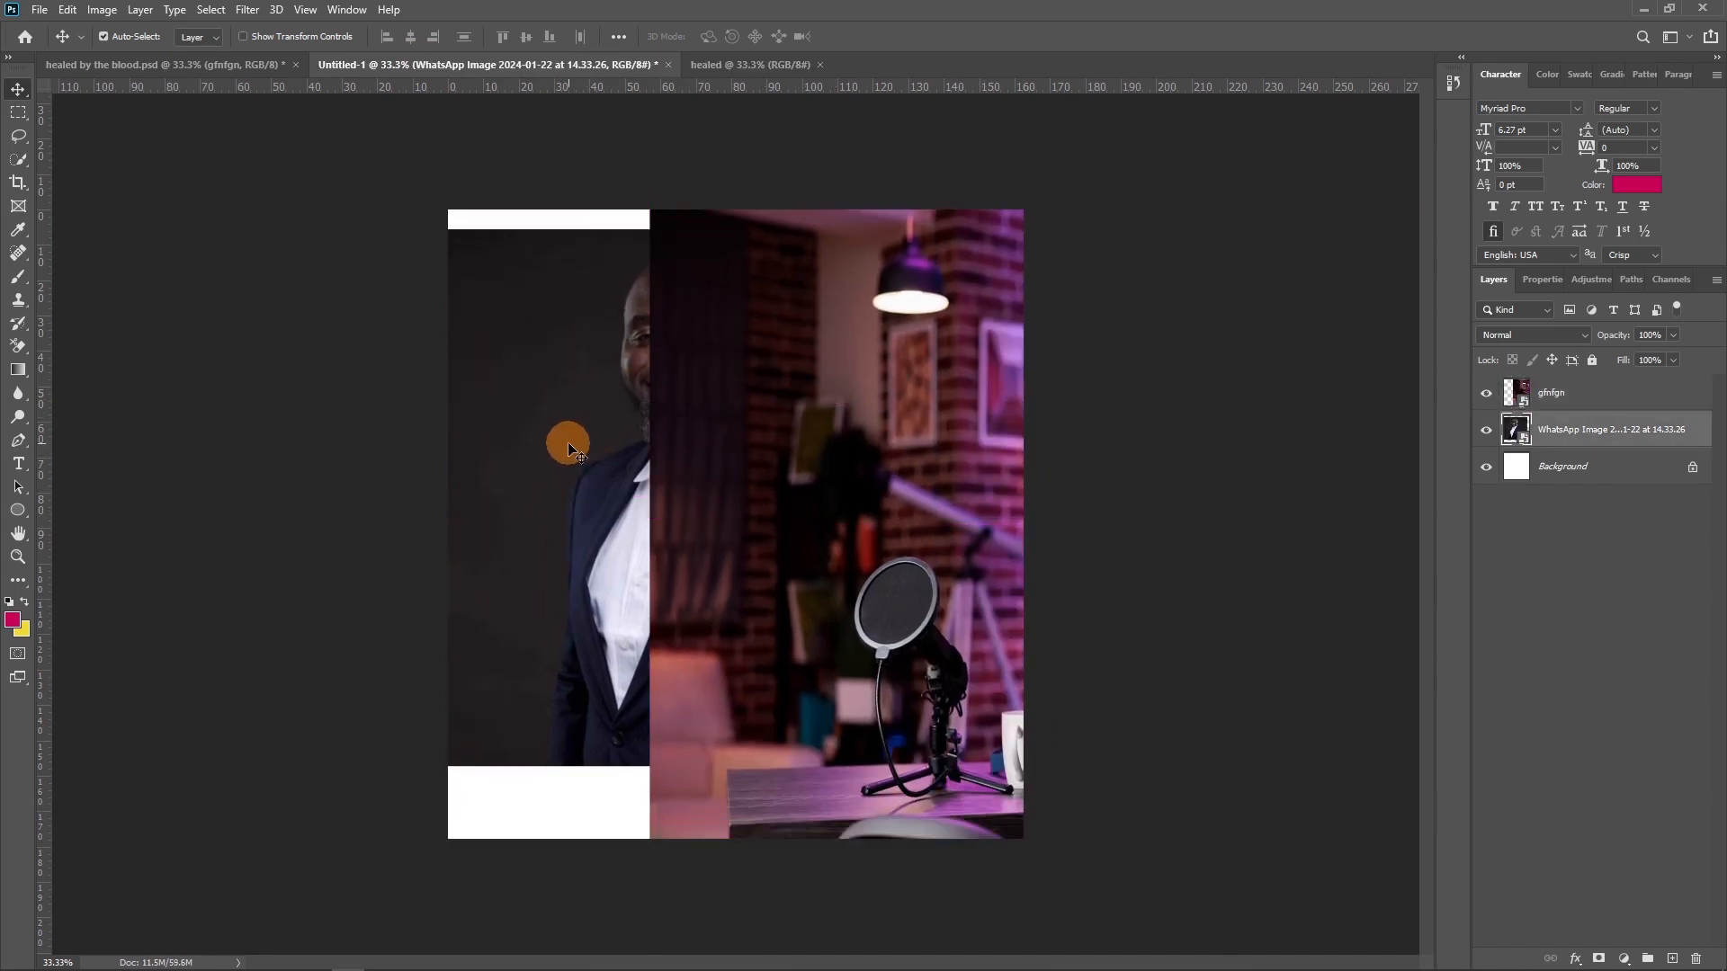
drag(796, 473, 501, 385)
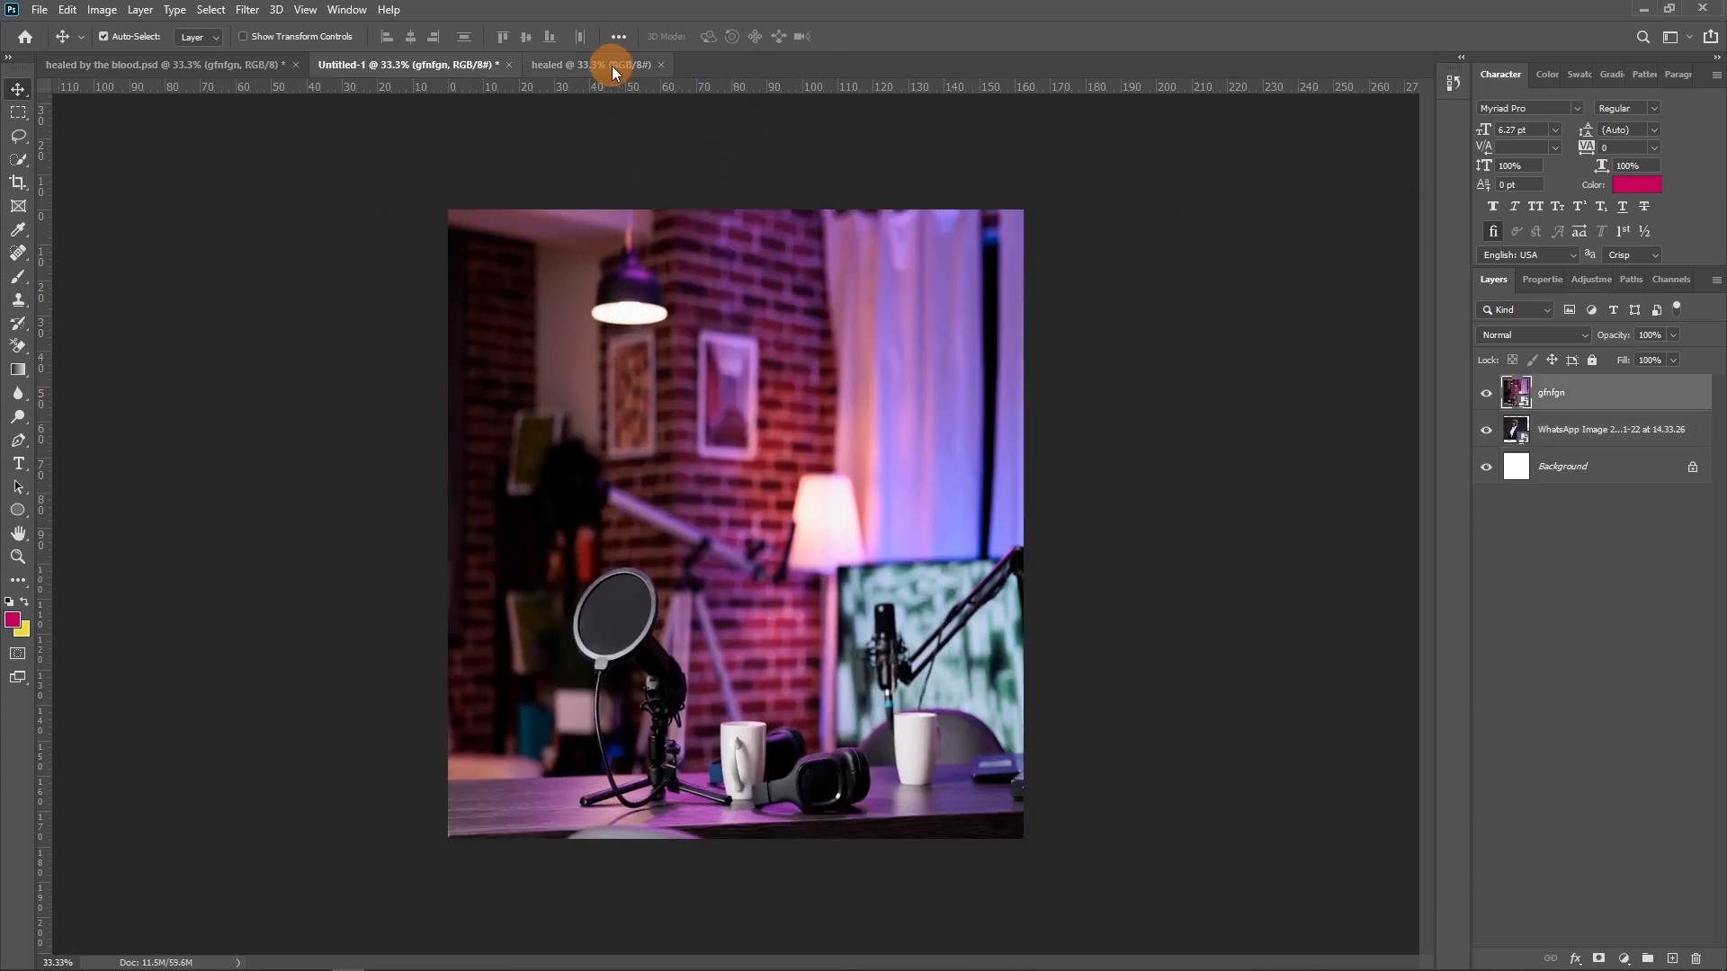
Step: Switch to the healed document and add a dark charcoal Solid Color fill layer over the background
click(612, 67)
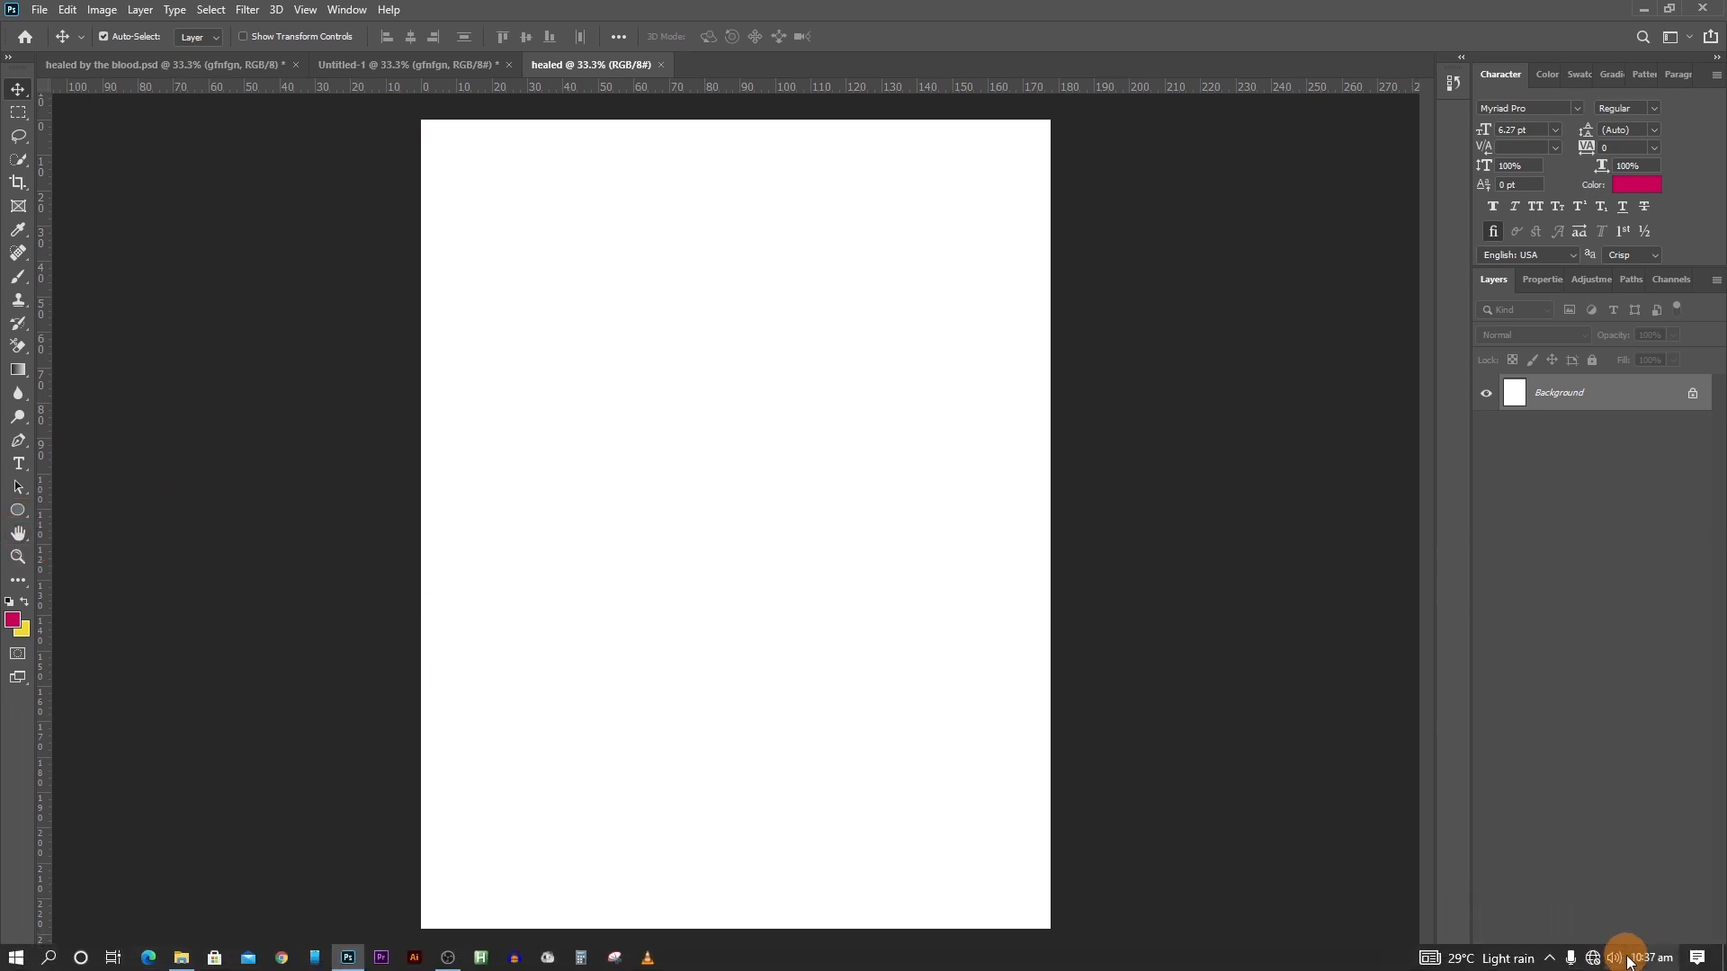
click(1627, 959)
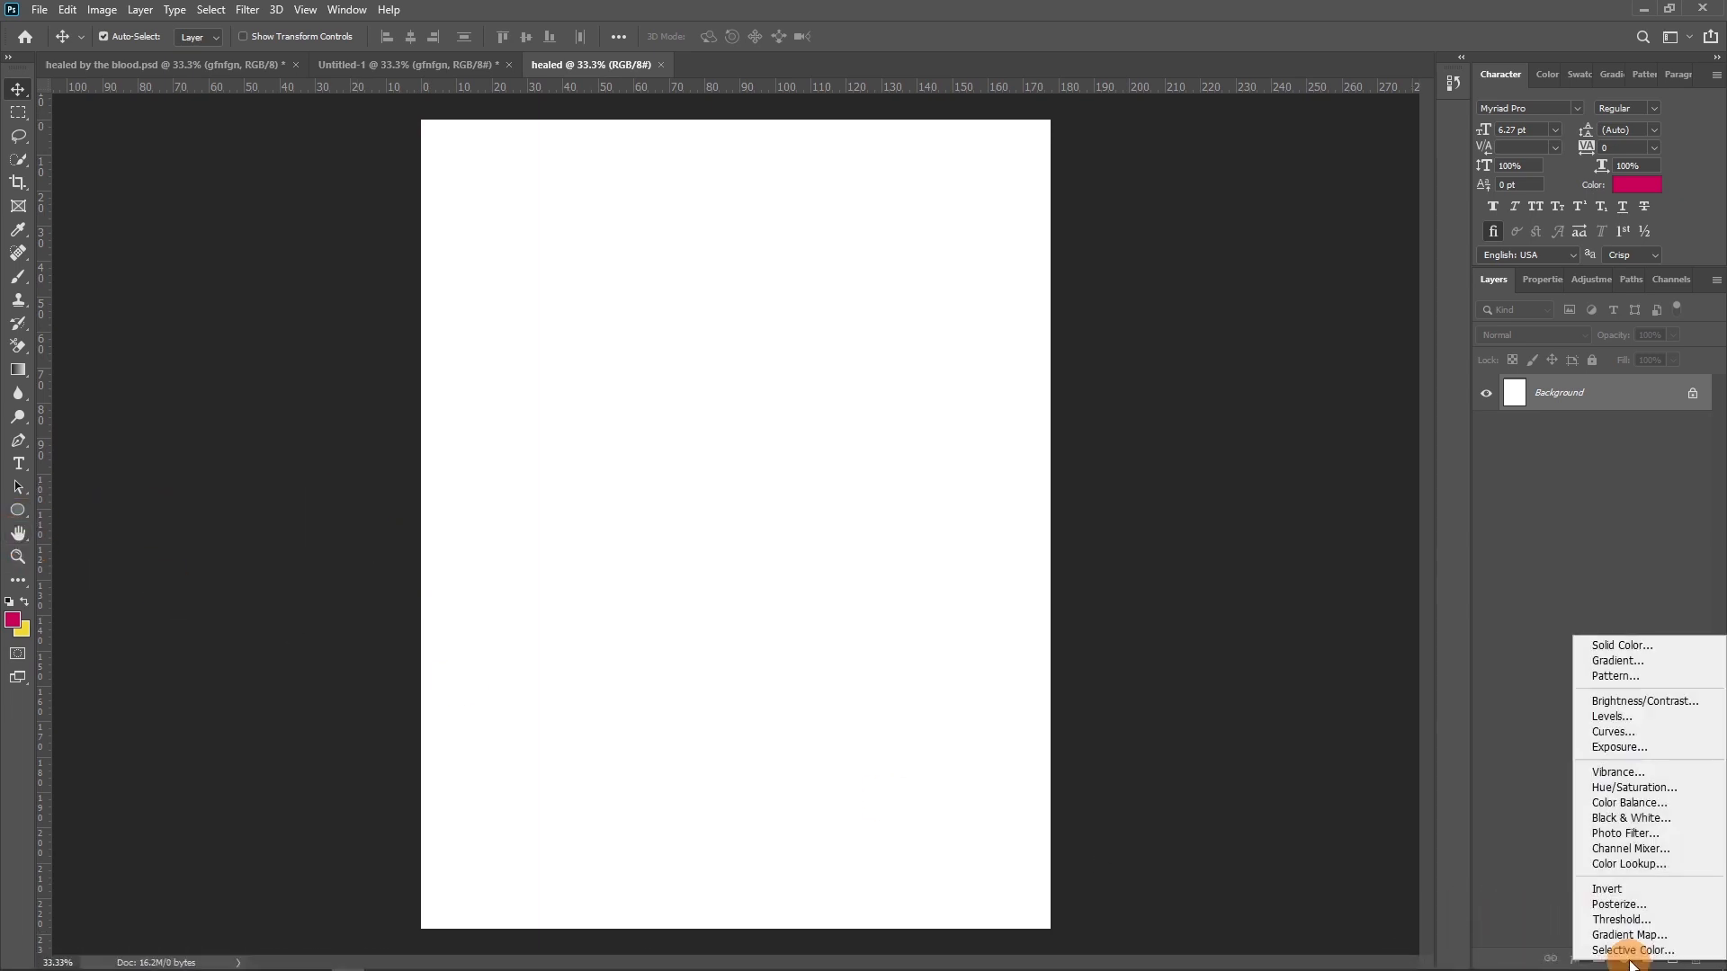
click(1632, 649)
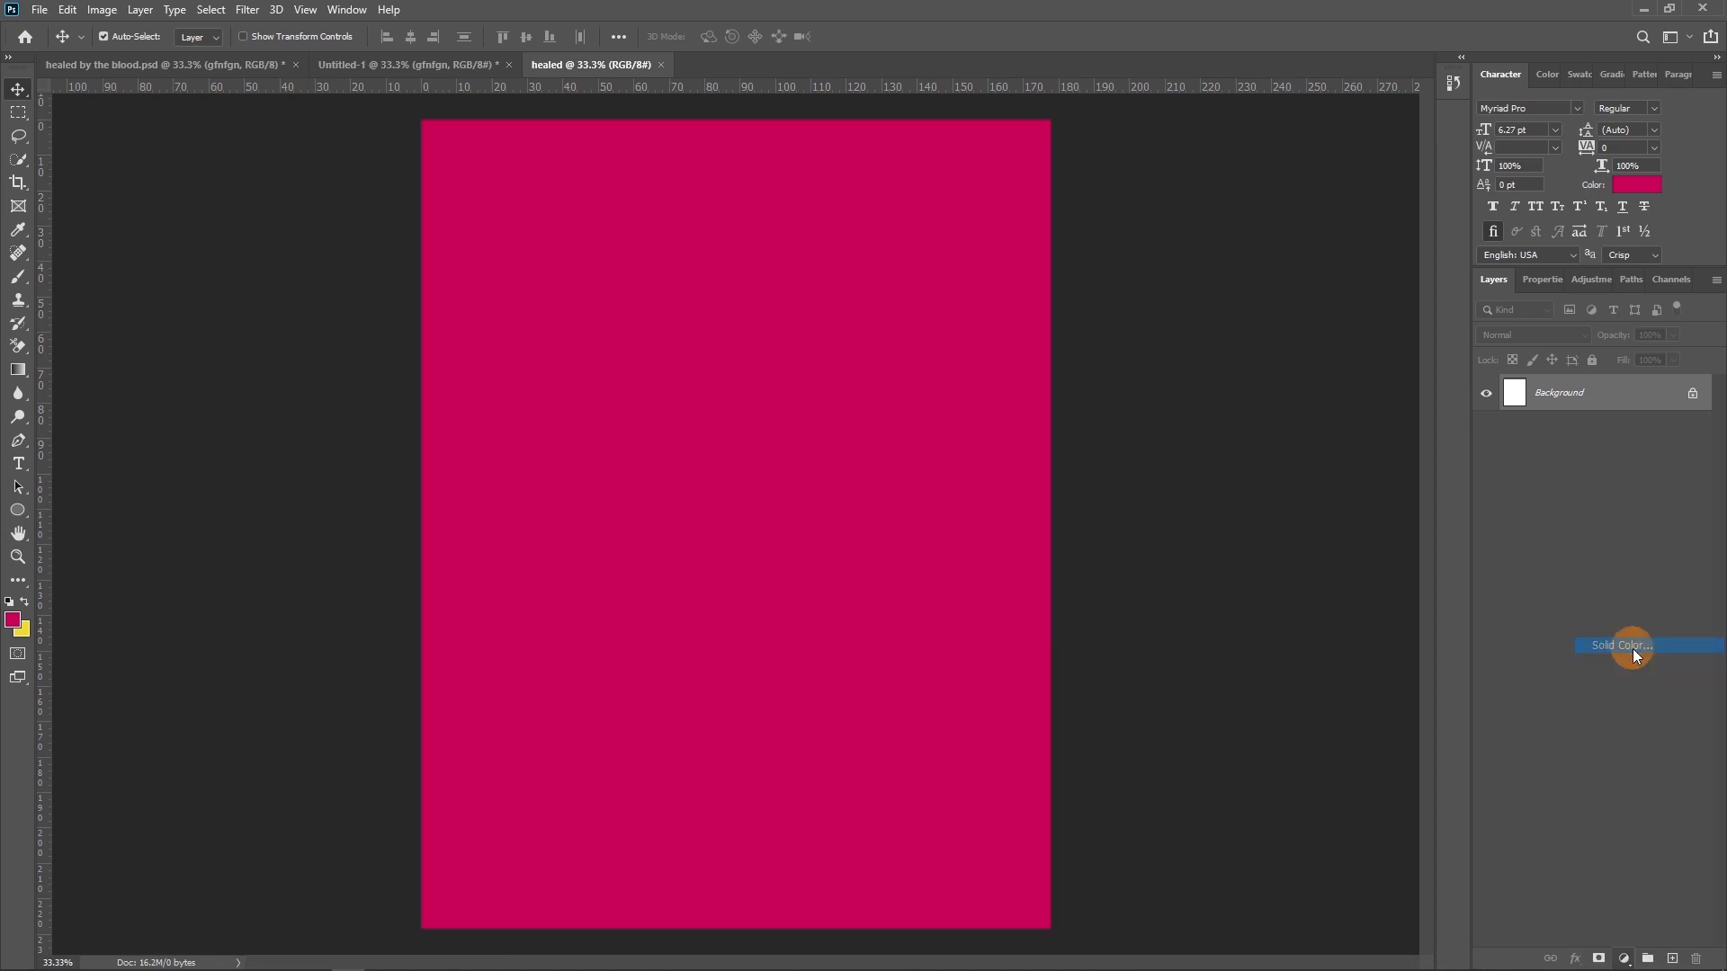
click(1187, 563)
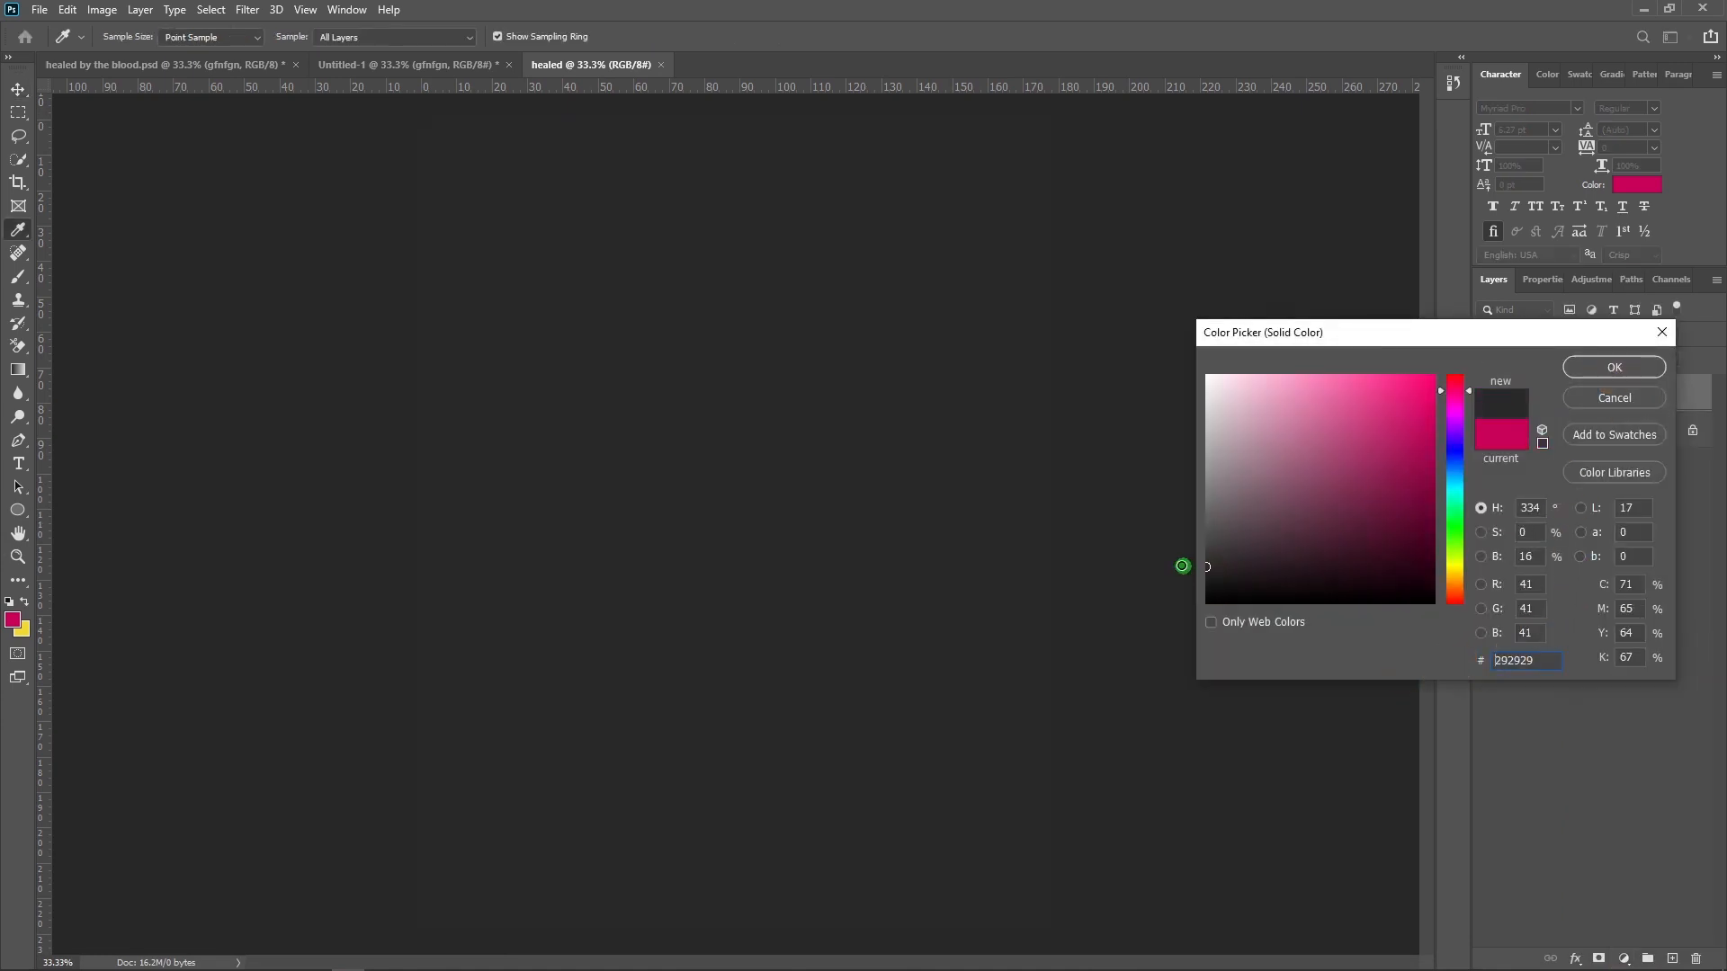
click(1615, 367)
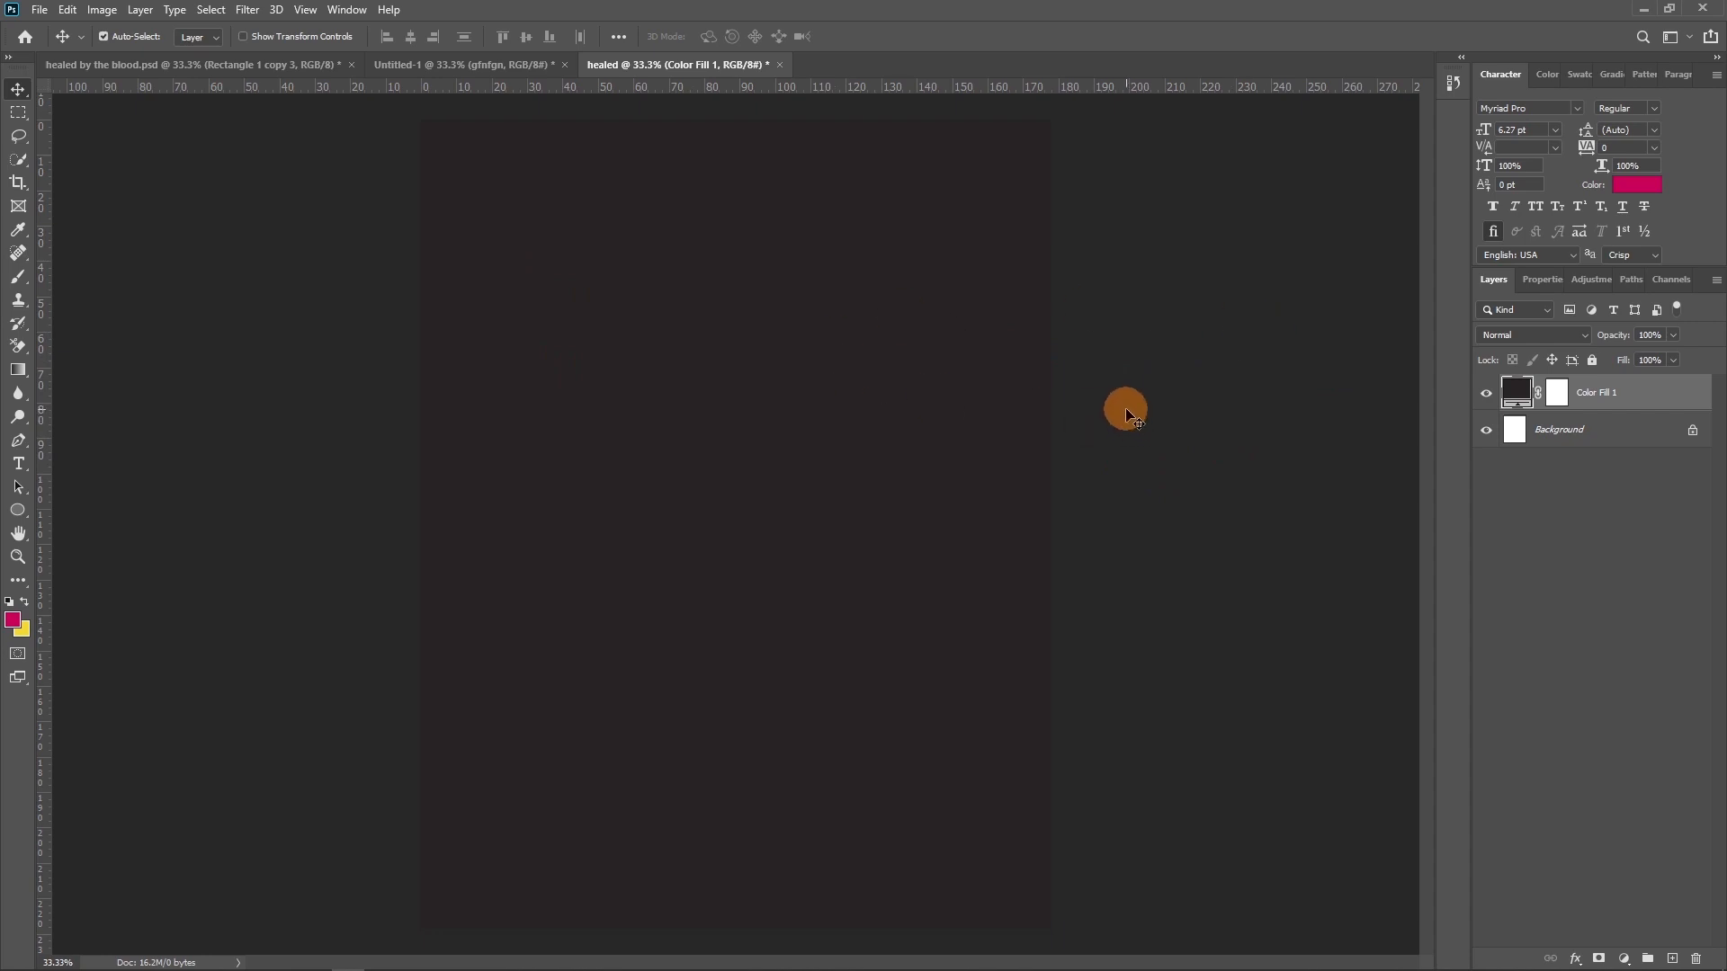
Step: Set the workspace colour surrounding the canvas to Light Gray
right_click(1134, 358)
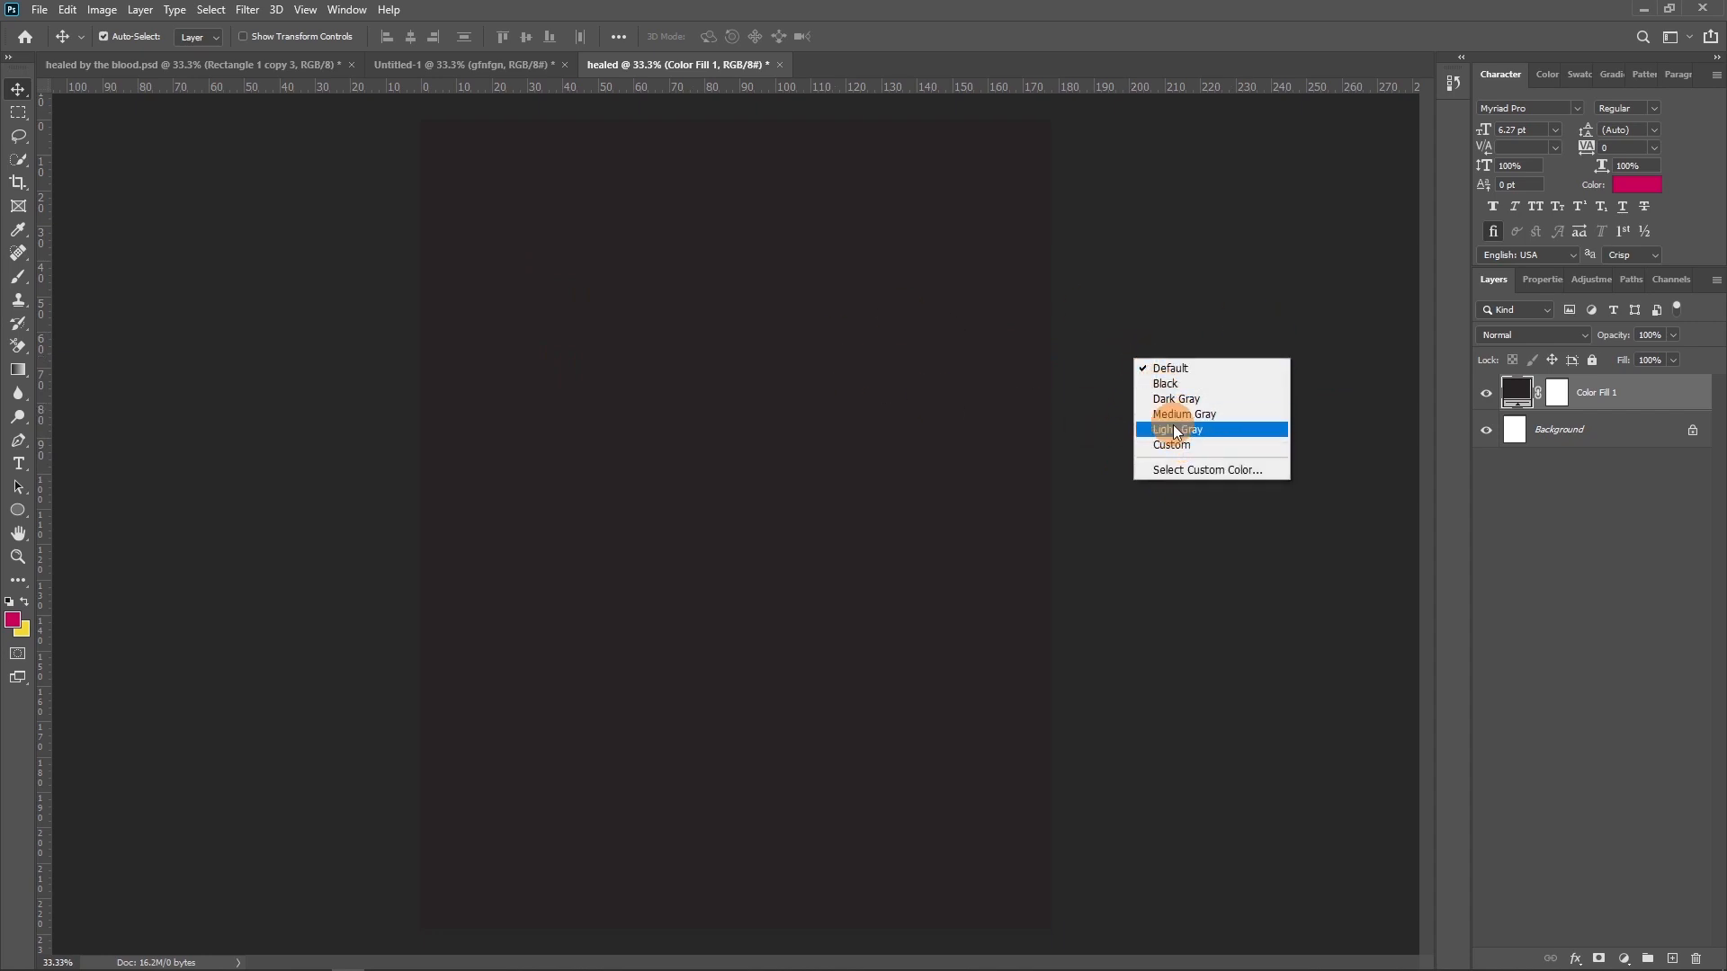
click(1173, 427)
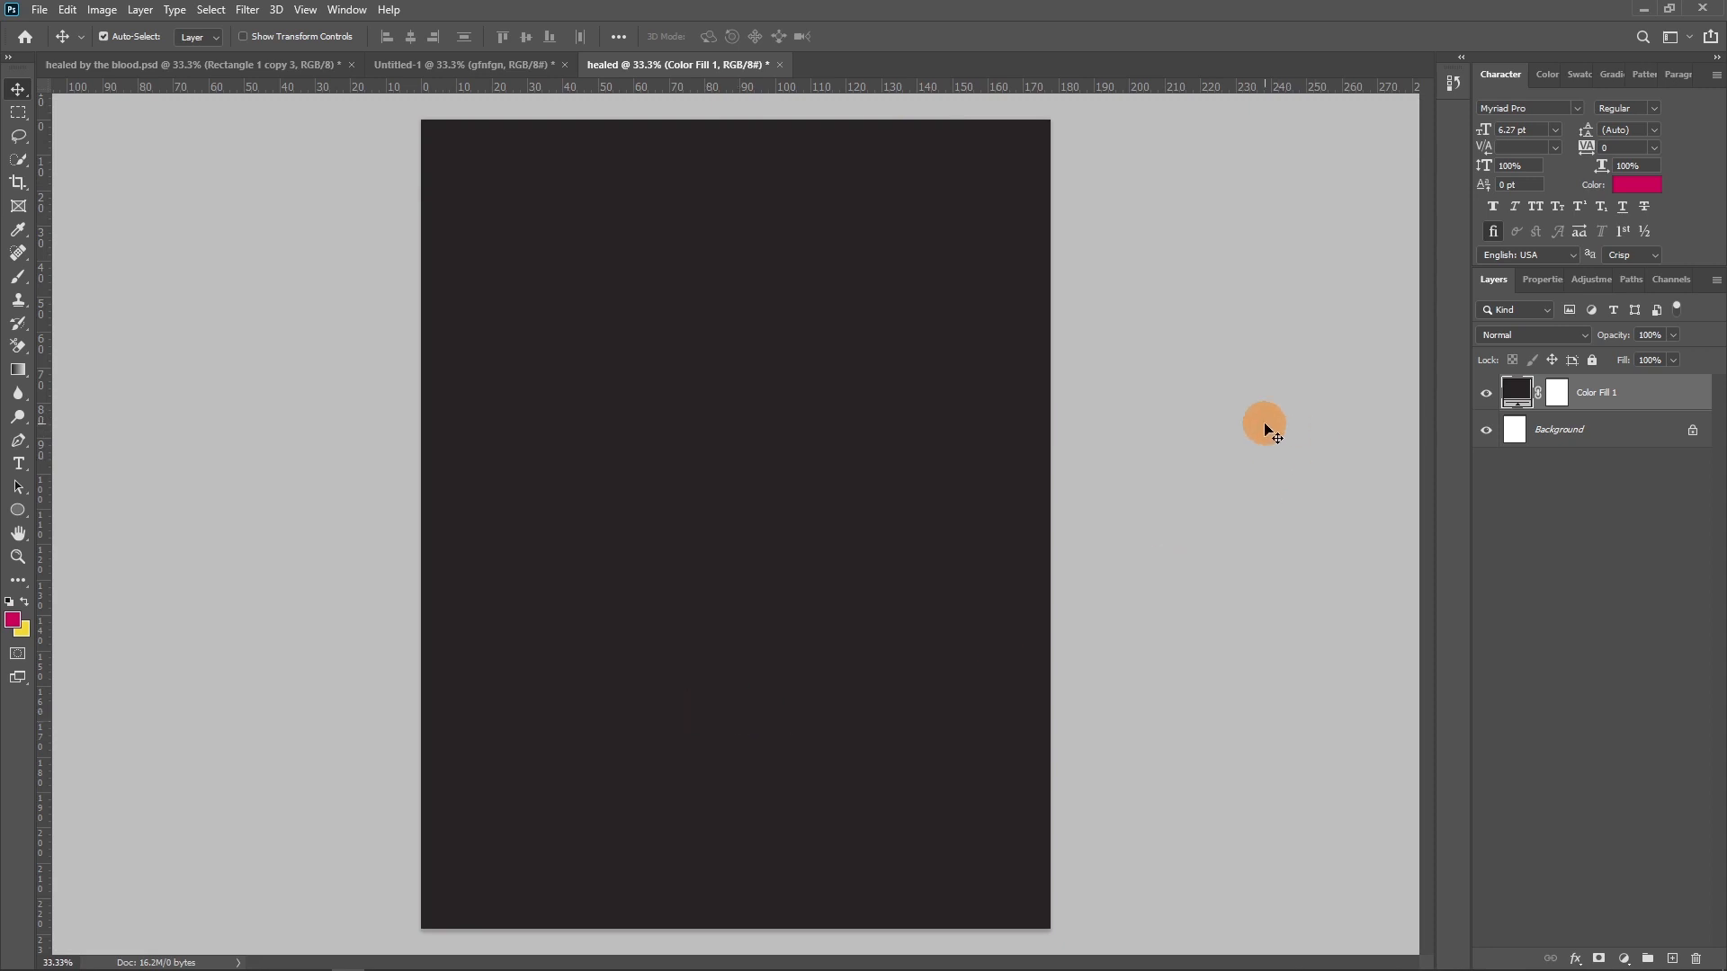
Step: Try Black as the colour surrounding the canvas and return it to Light Gray
right_click(1258, 426)
click(1277, 449)
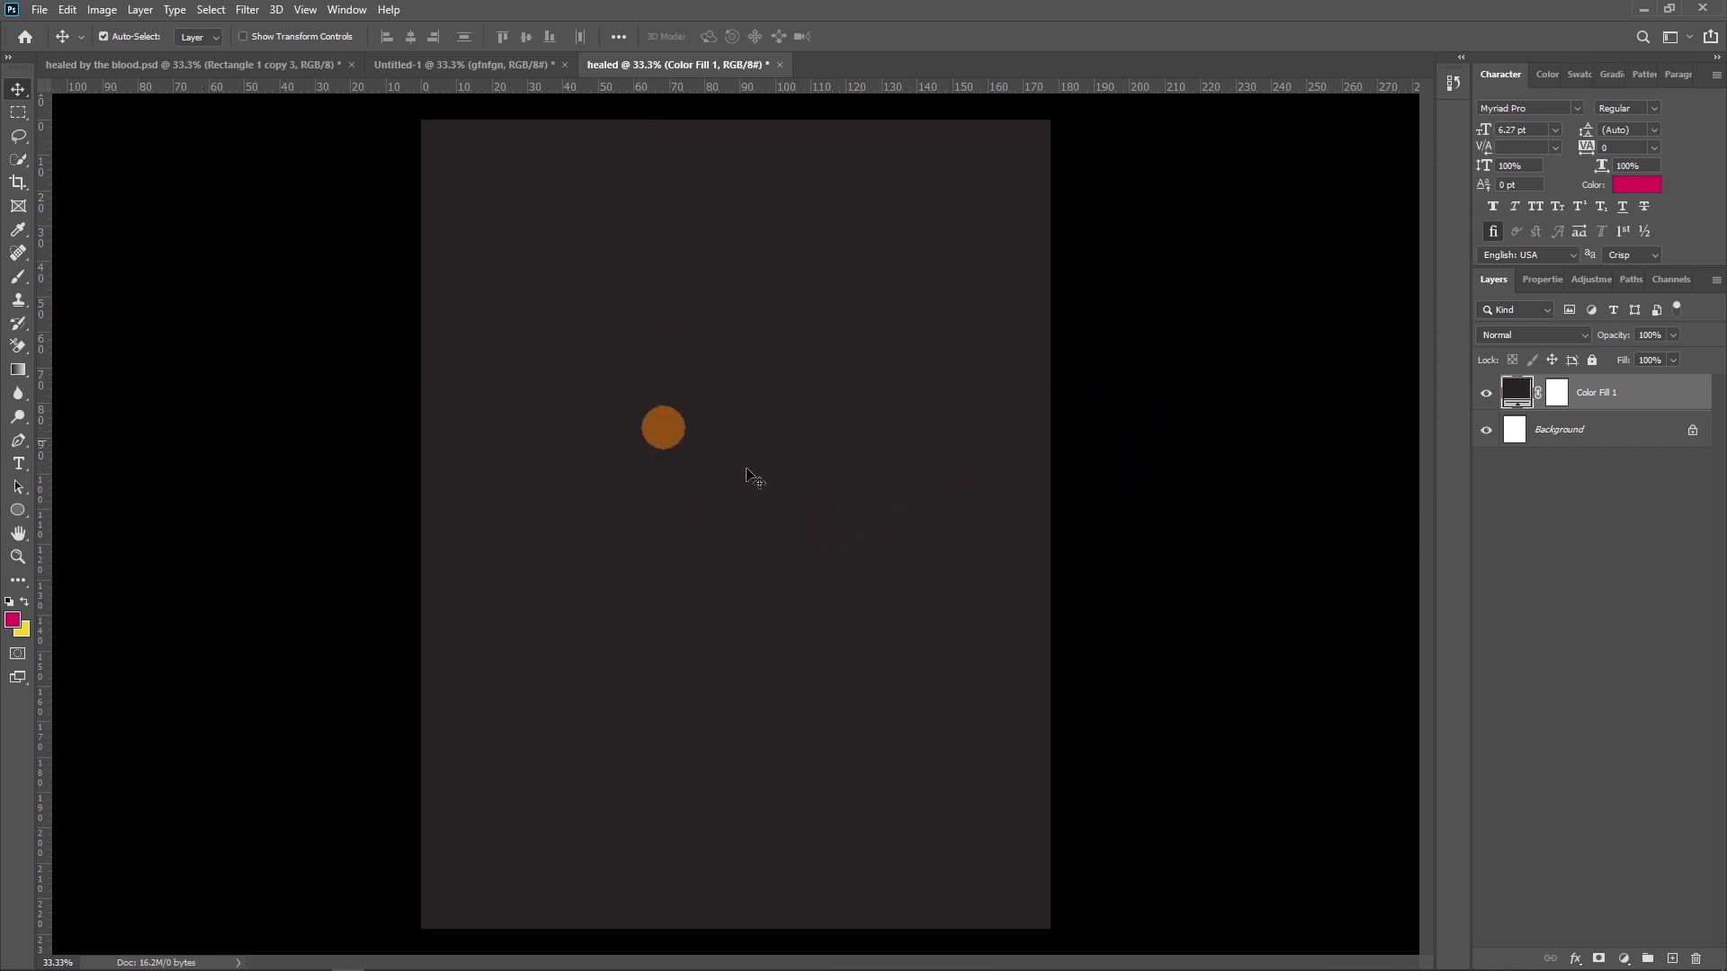
right_click(1262, 397)
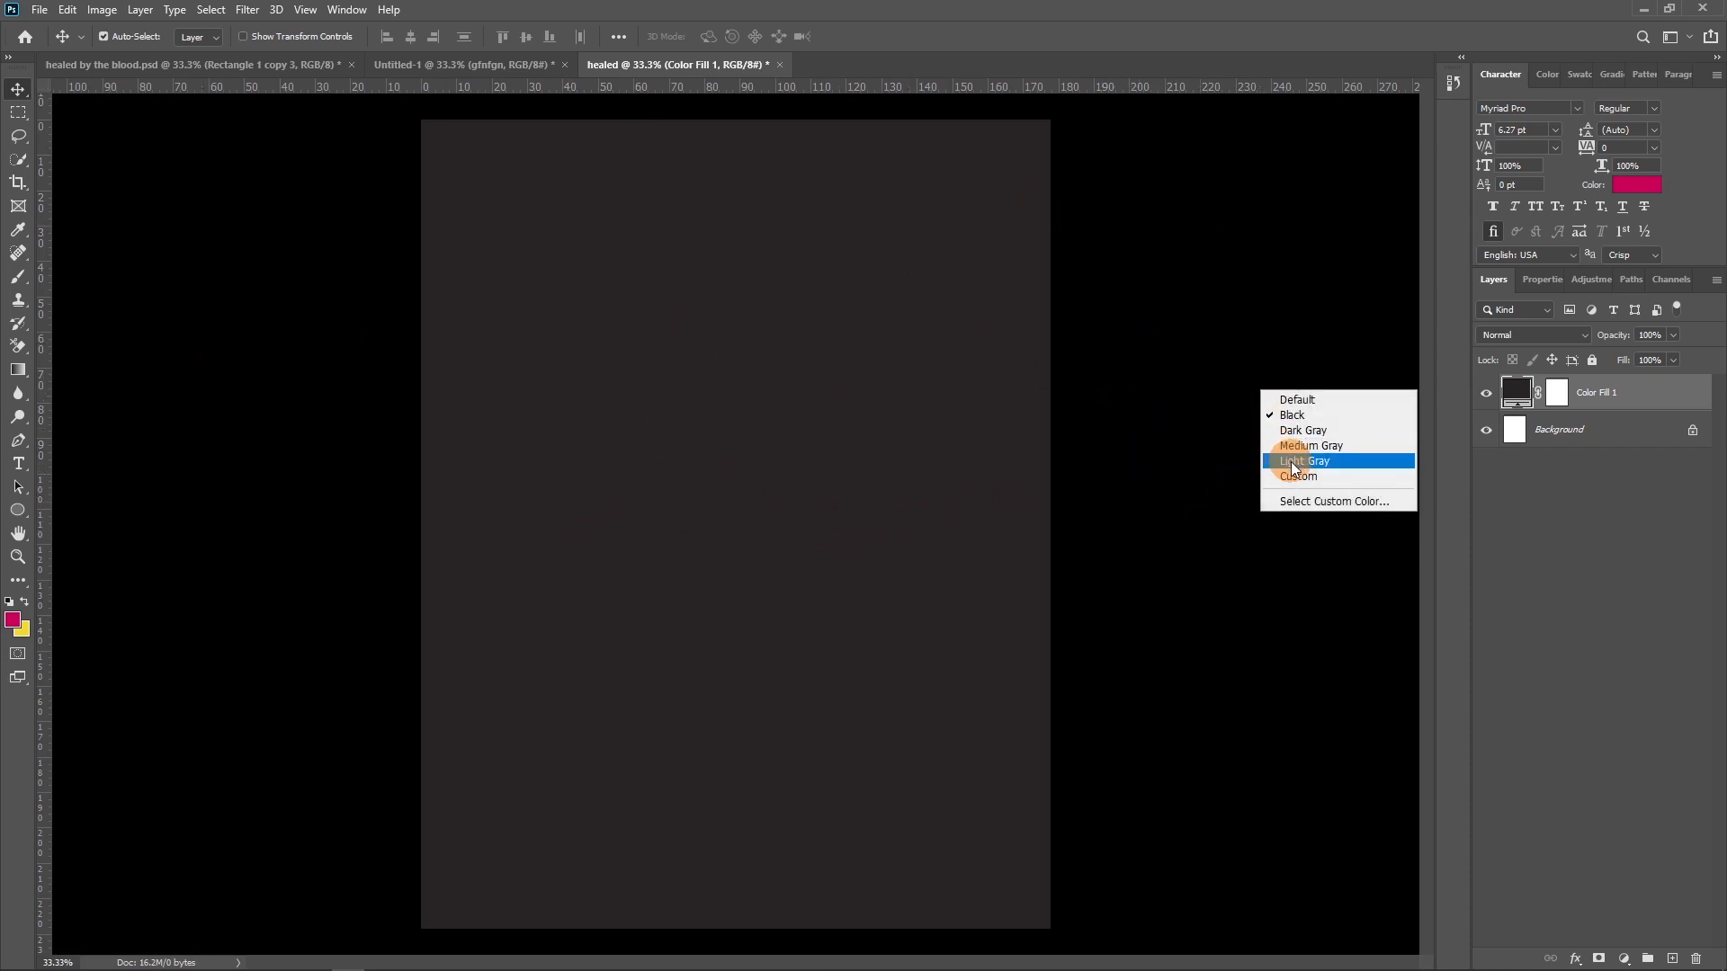
click(1196, 281)
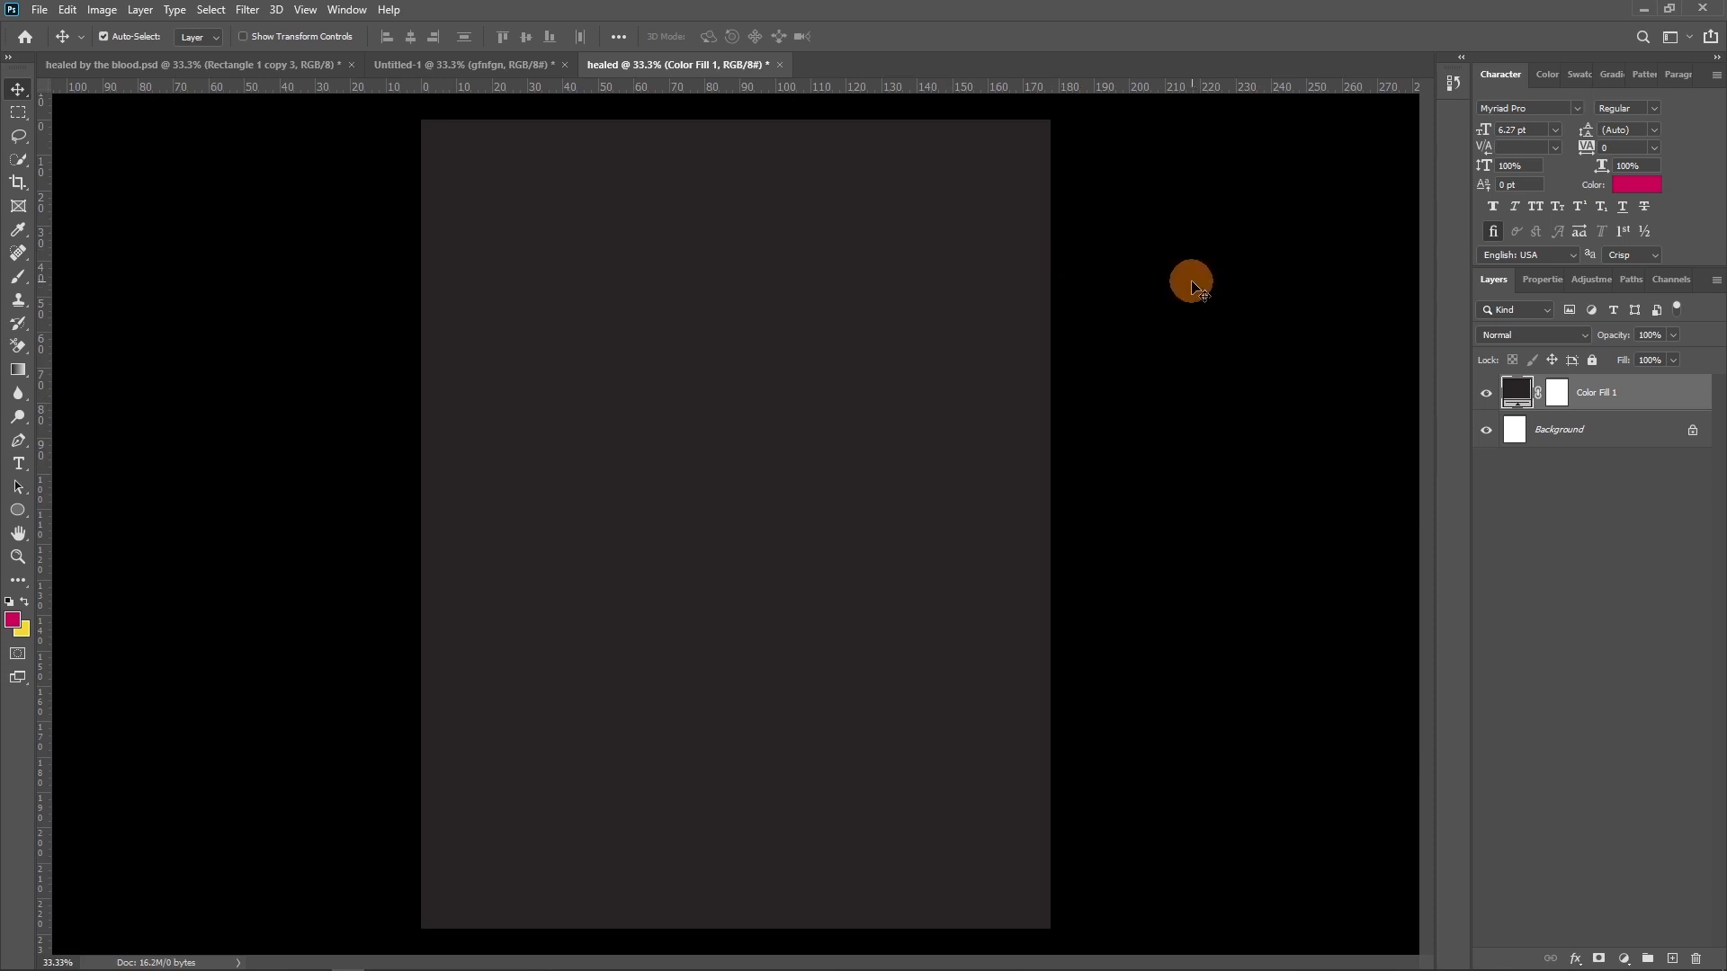
right_click(1218, 300)
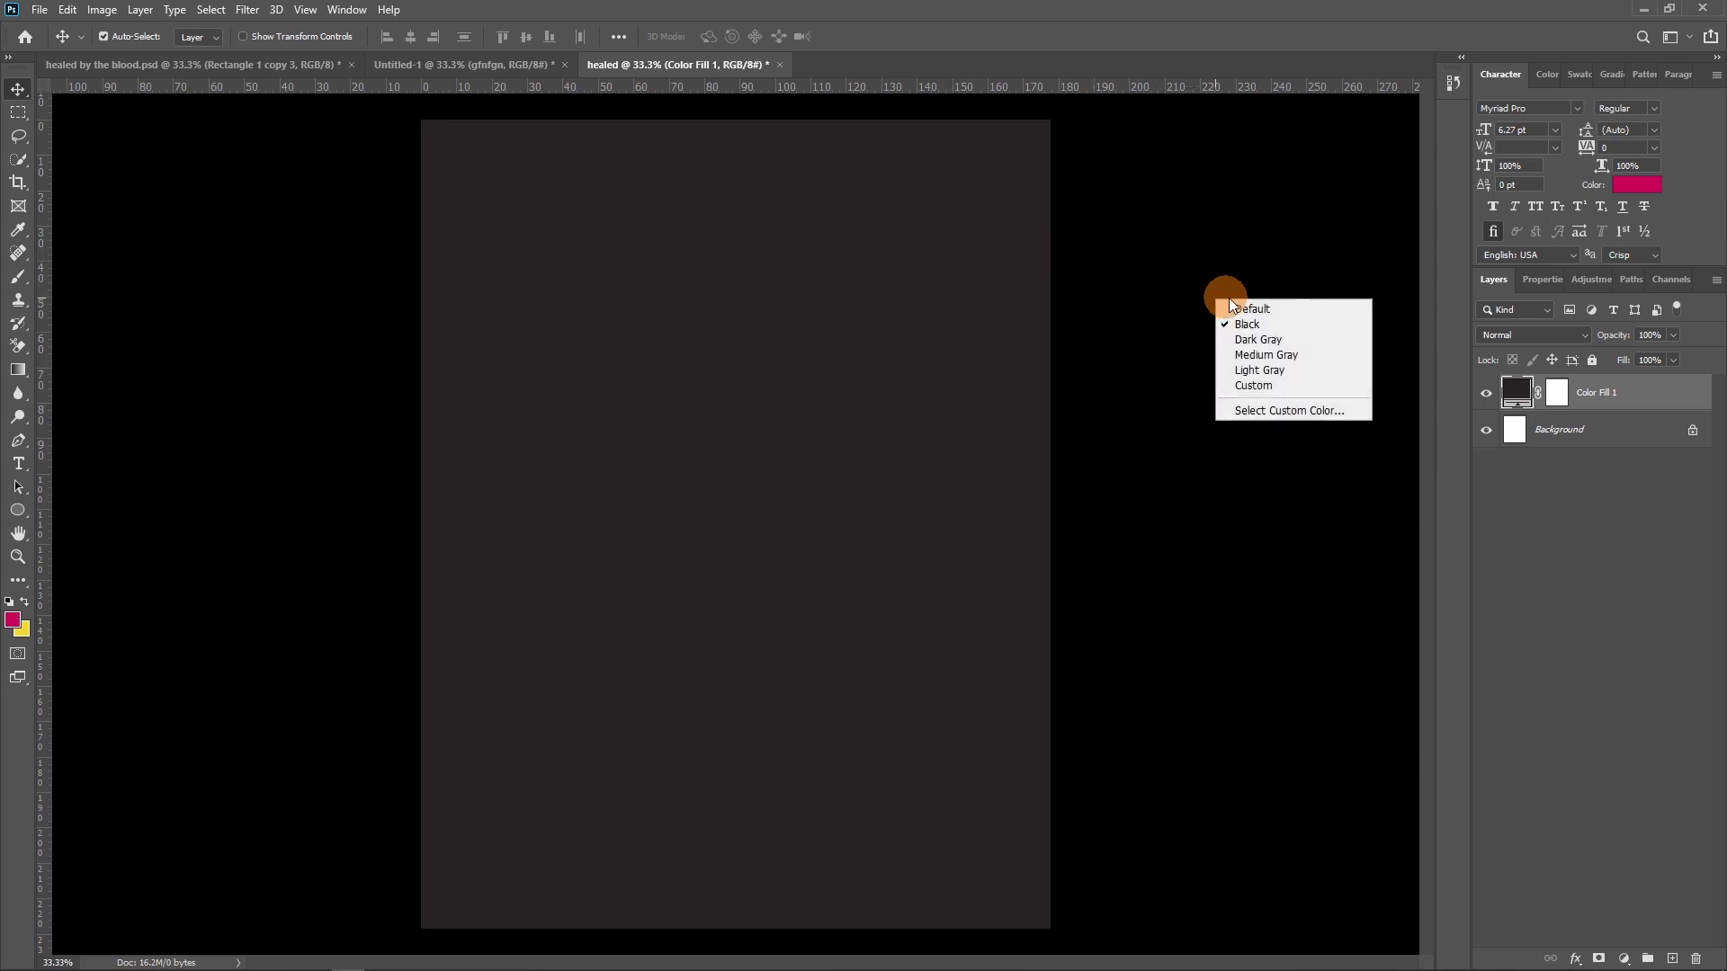
click(1255, 371)
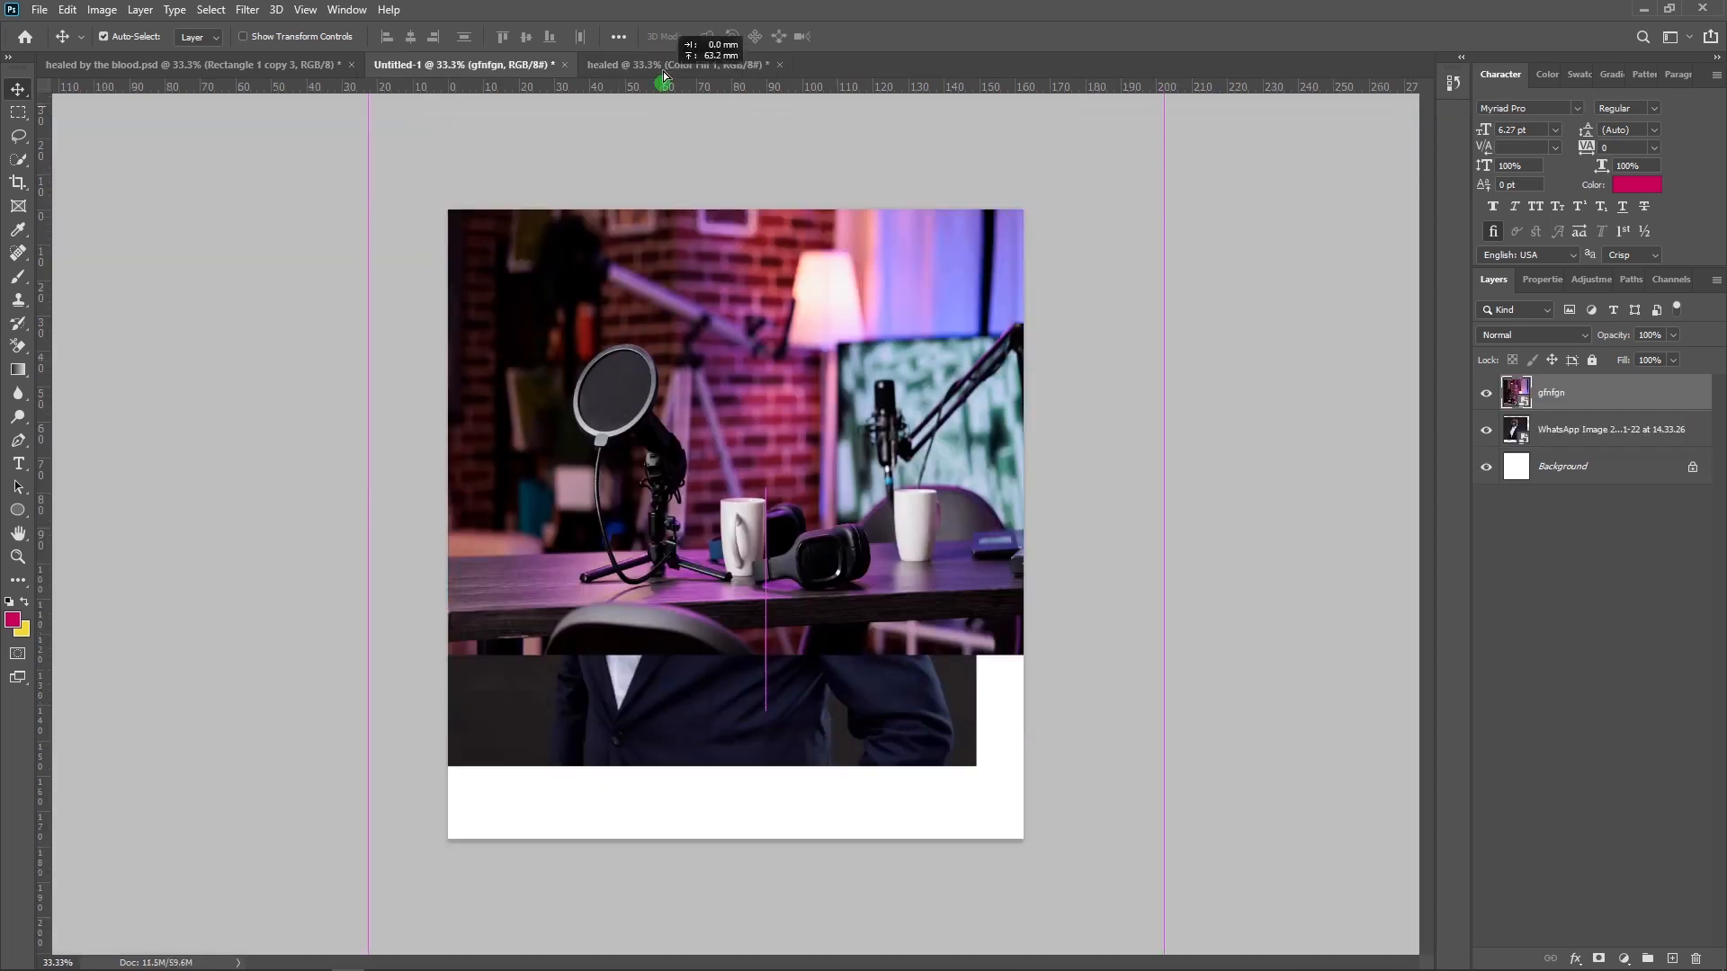
Step: Copy the studio photo from Untitled-1 into the healed document, placed across the upper part of the canvas above the colour fill
drag(664, 78, 681, 355)
click(1301, 462)
click(1564, 405)
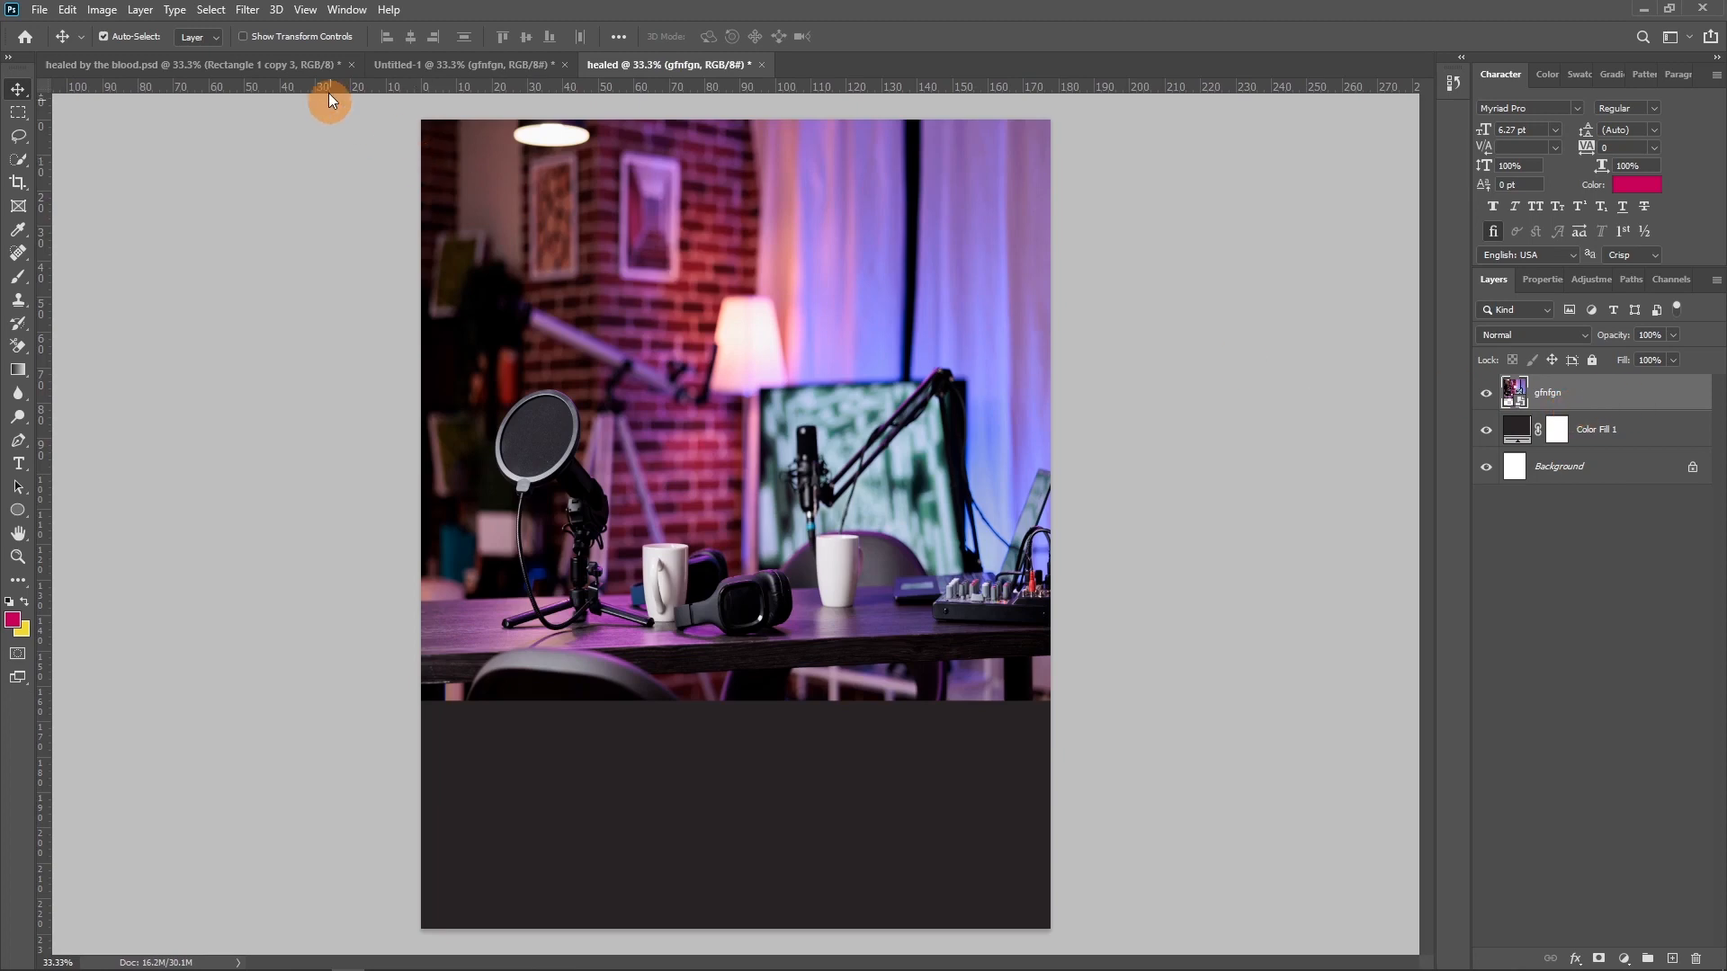
Step: Apply a Gaussian Blur with a 23.5 pixel radius to the studio photo layer
click(247, 13)
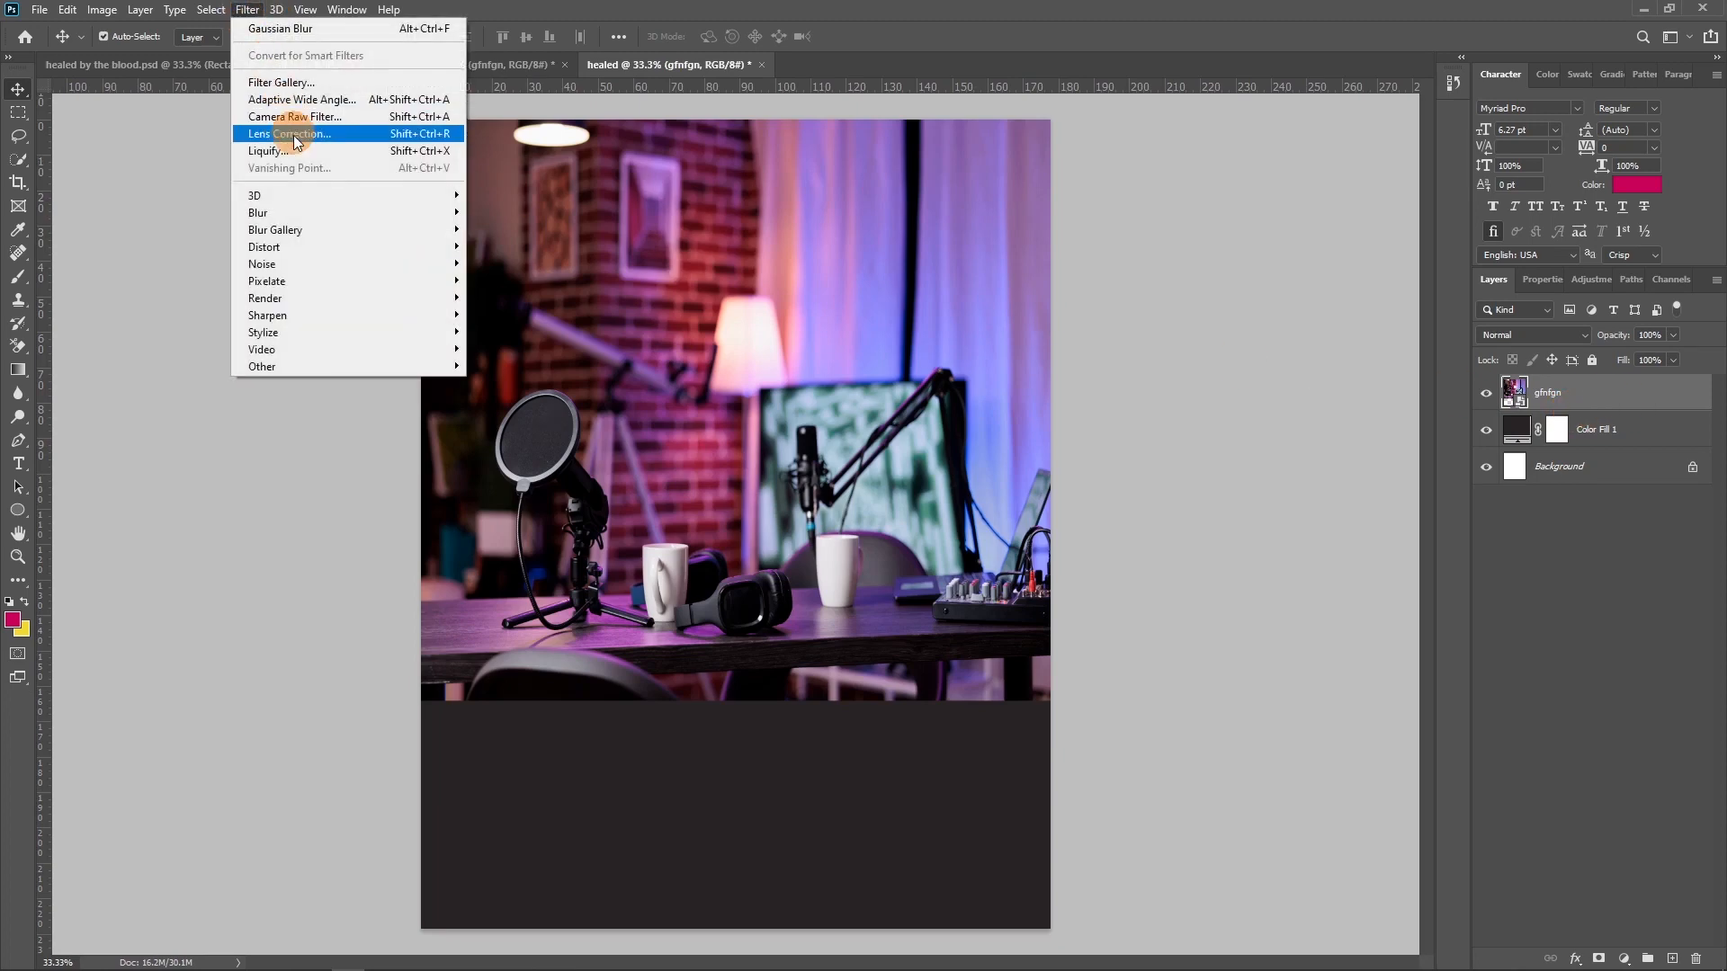
click(300, 216)
click(512, 279)
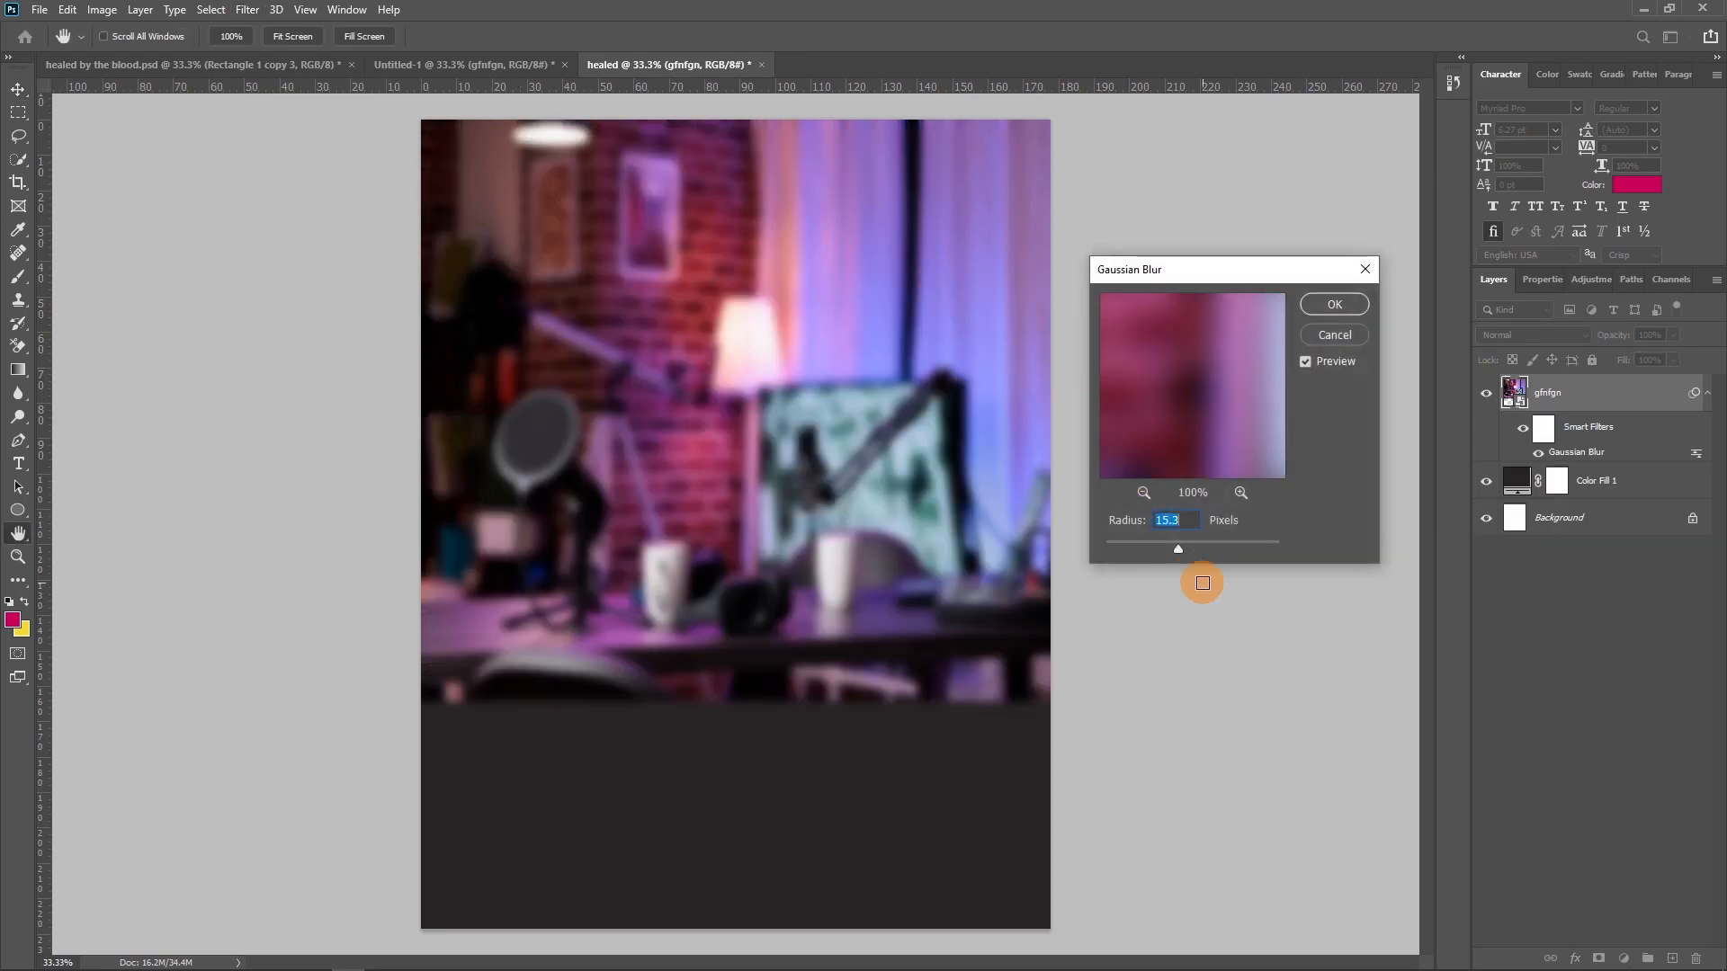
drag(1183, 543, 1185, 546)
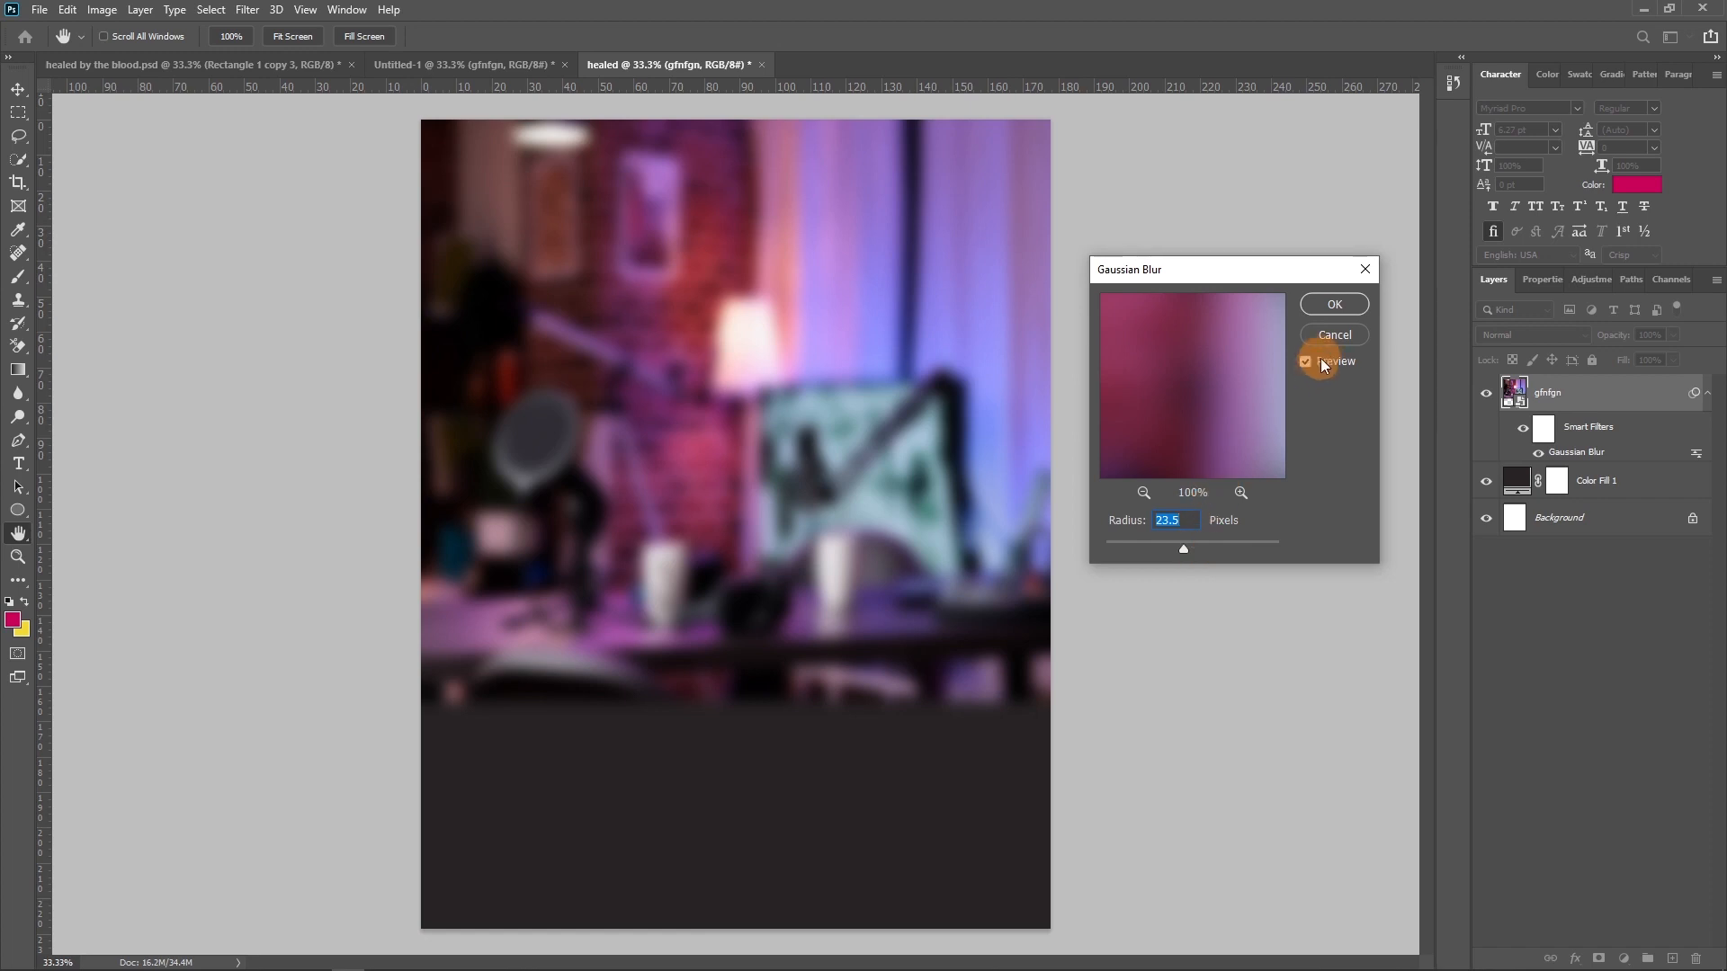
click(1334, 306)
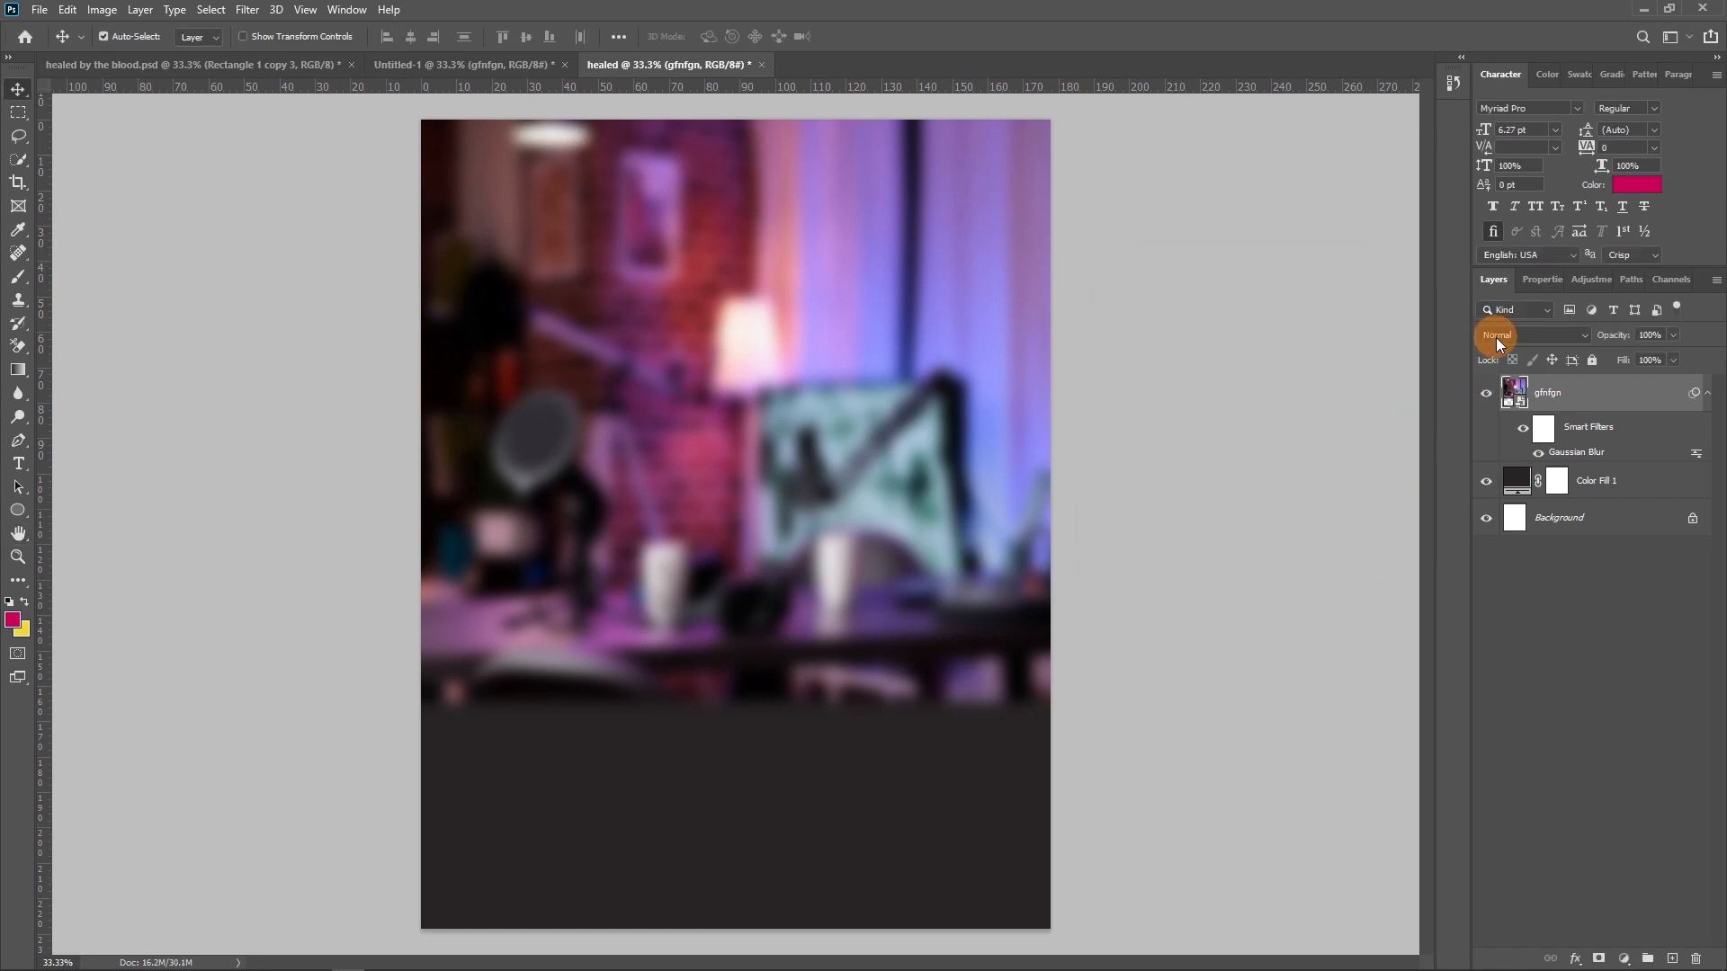
Step: Set the blurred studio photo's blend mode to Luminosity and add a layer mask to it
click(1503, 336)
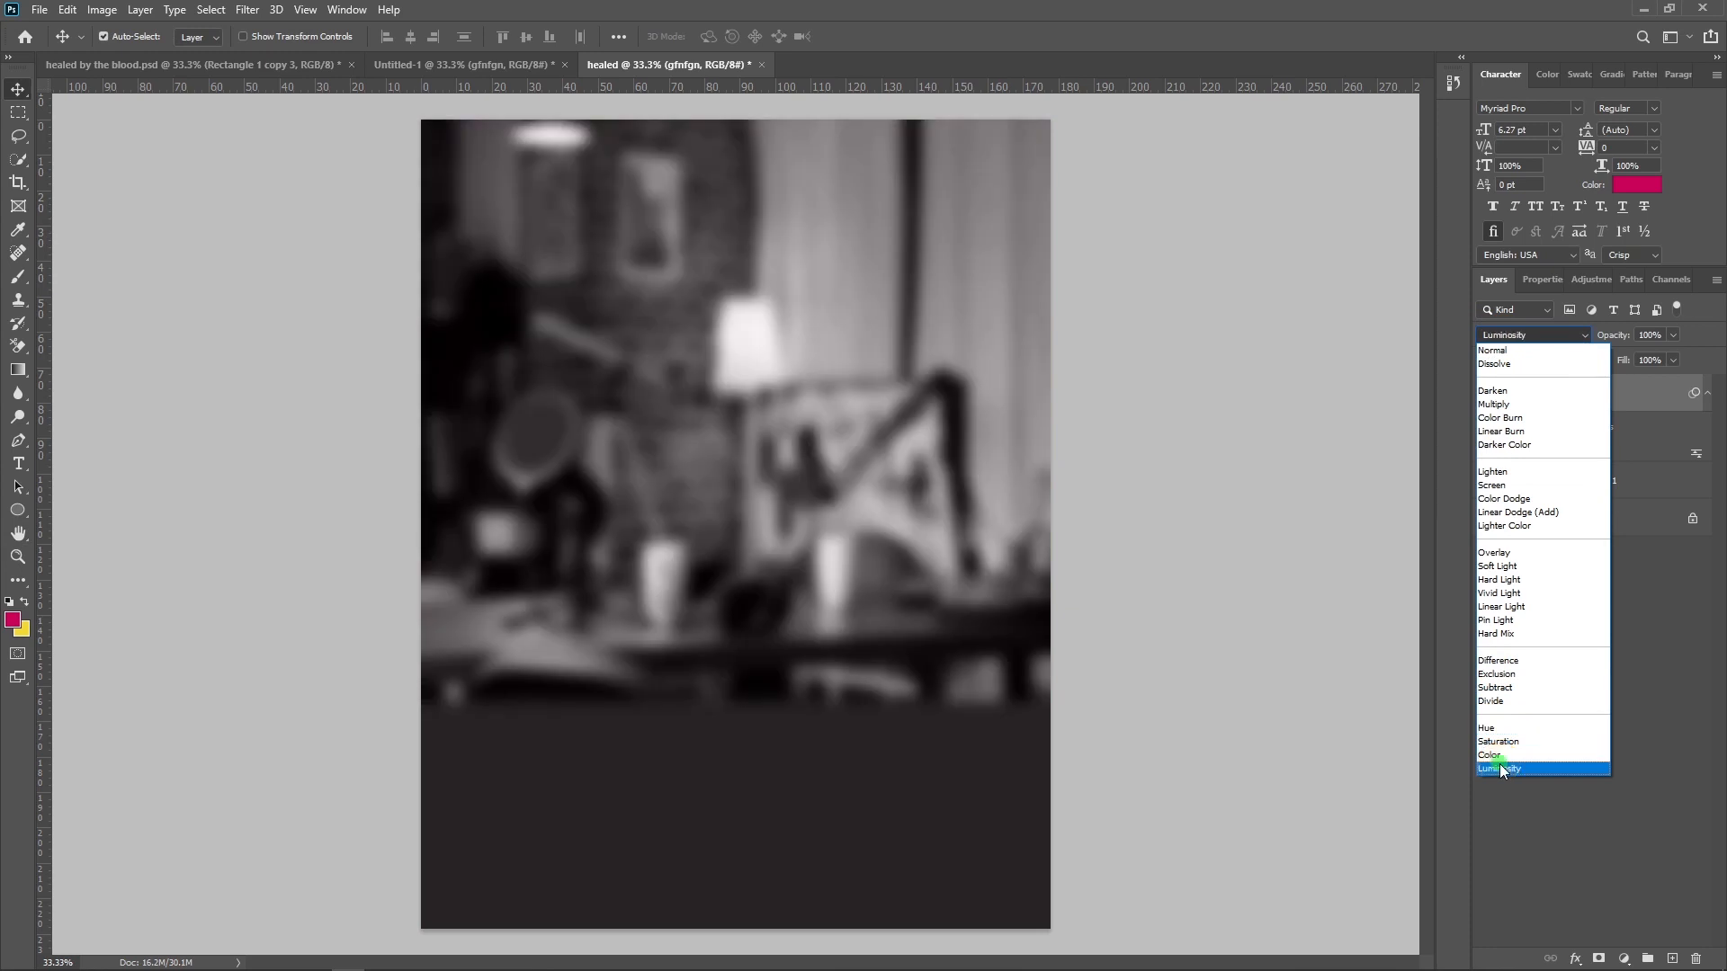
click(1499, 764)
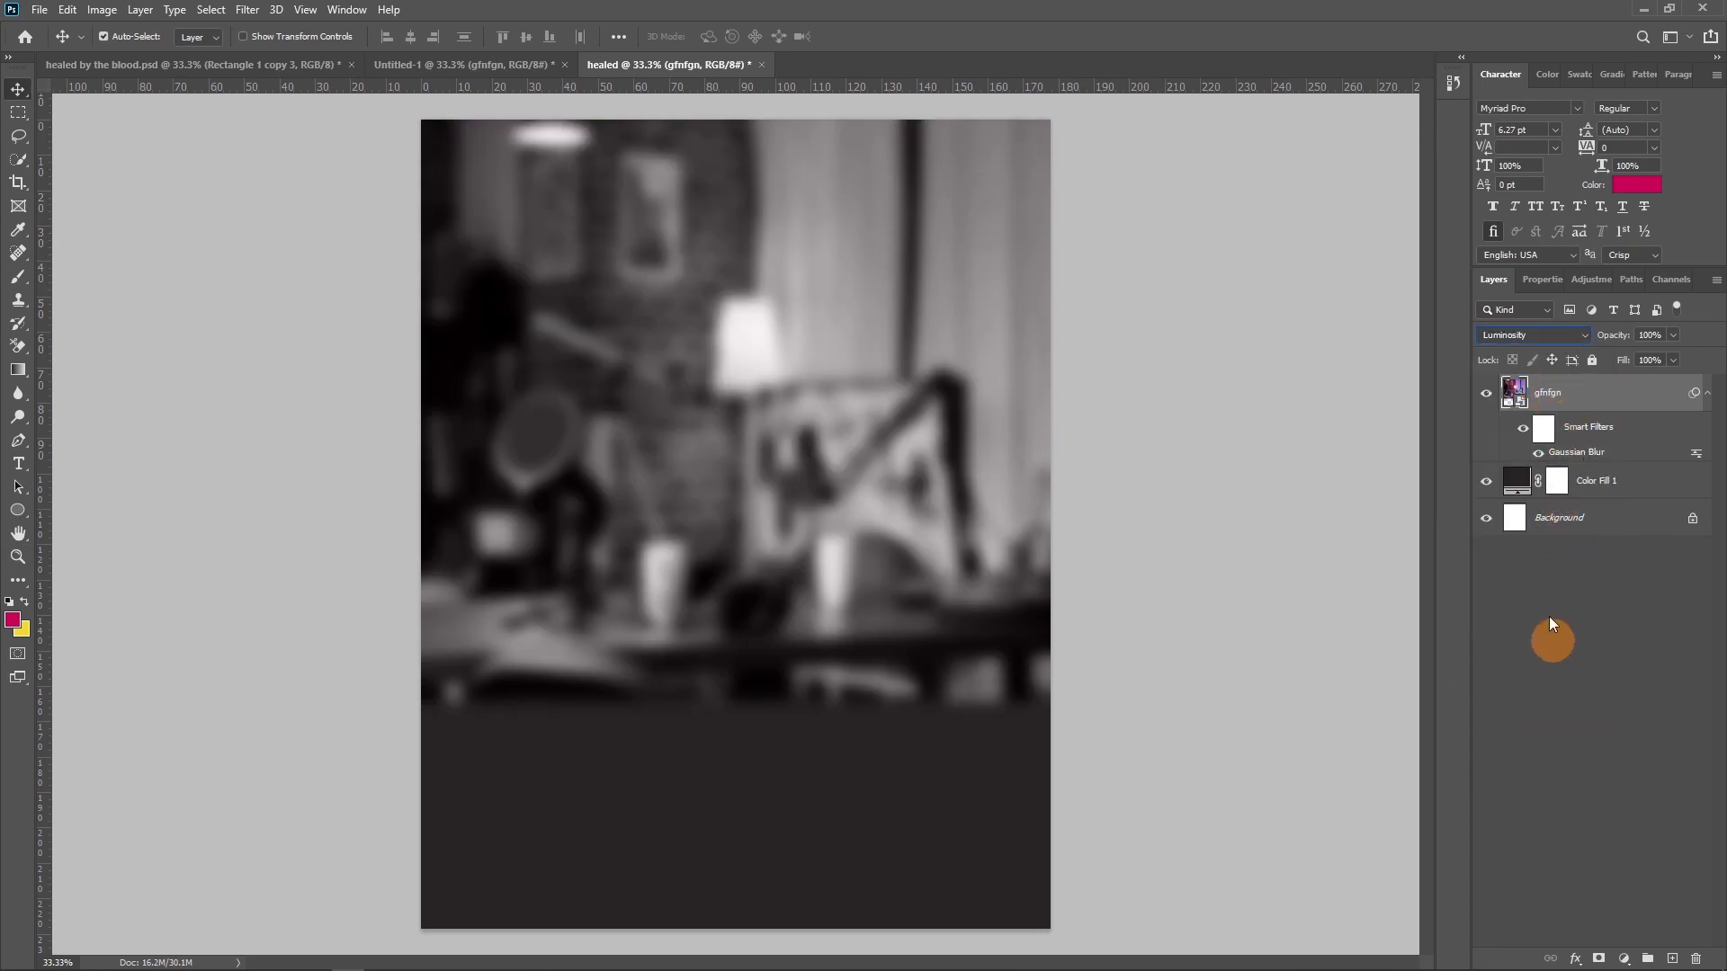
click(1520, 394)
click(1600, 961)
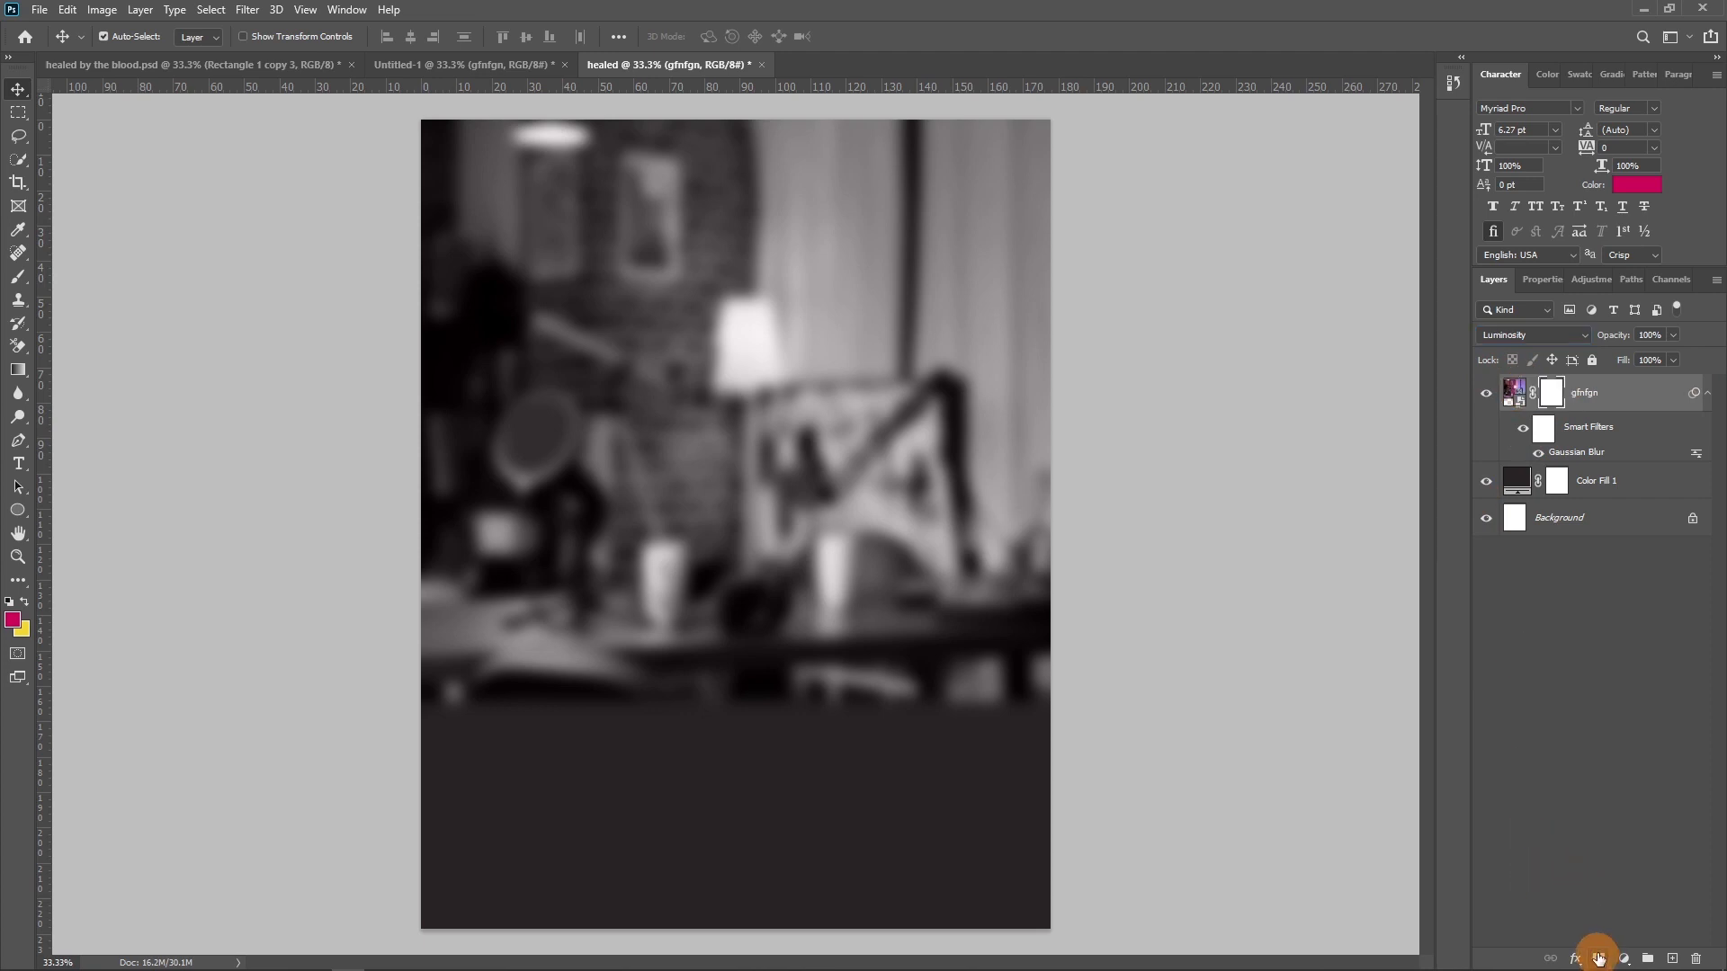
click(1547, 396)
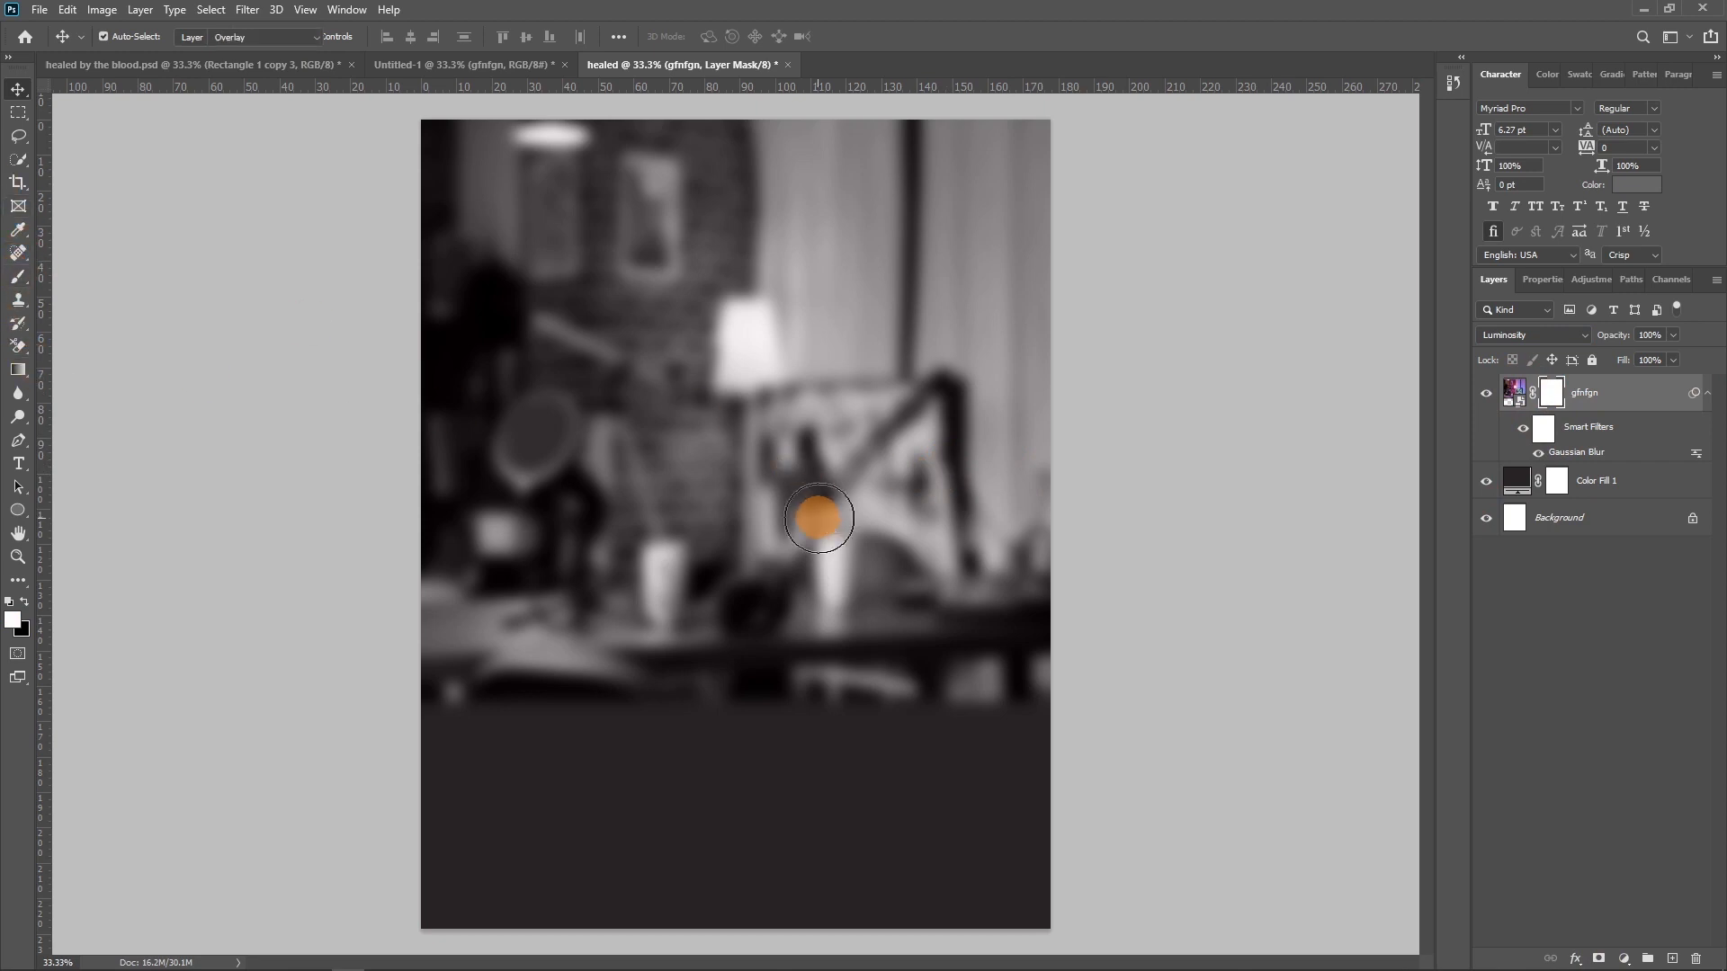
Step: Set up the Brush tool at a size of 1100 pixels with its mode set to Normal
key(b)
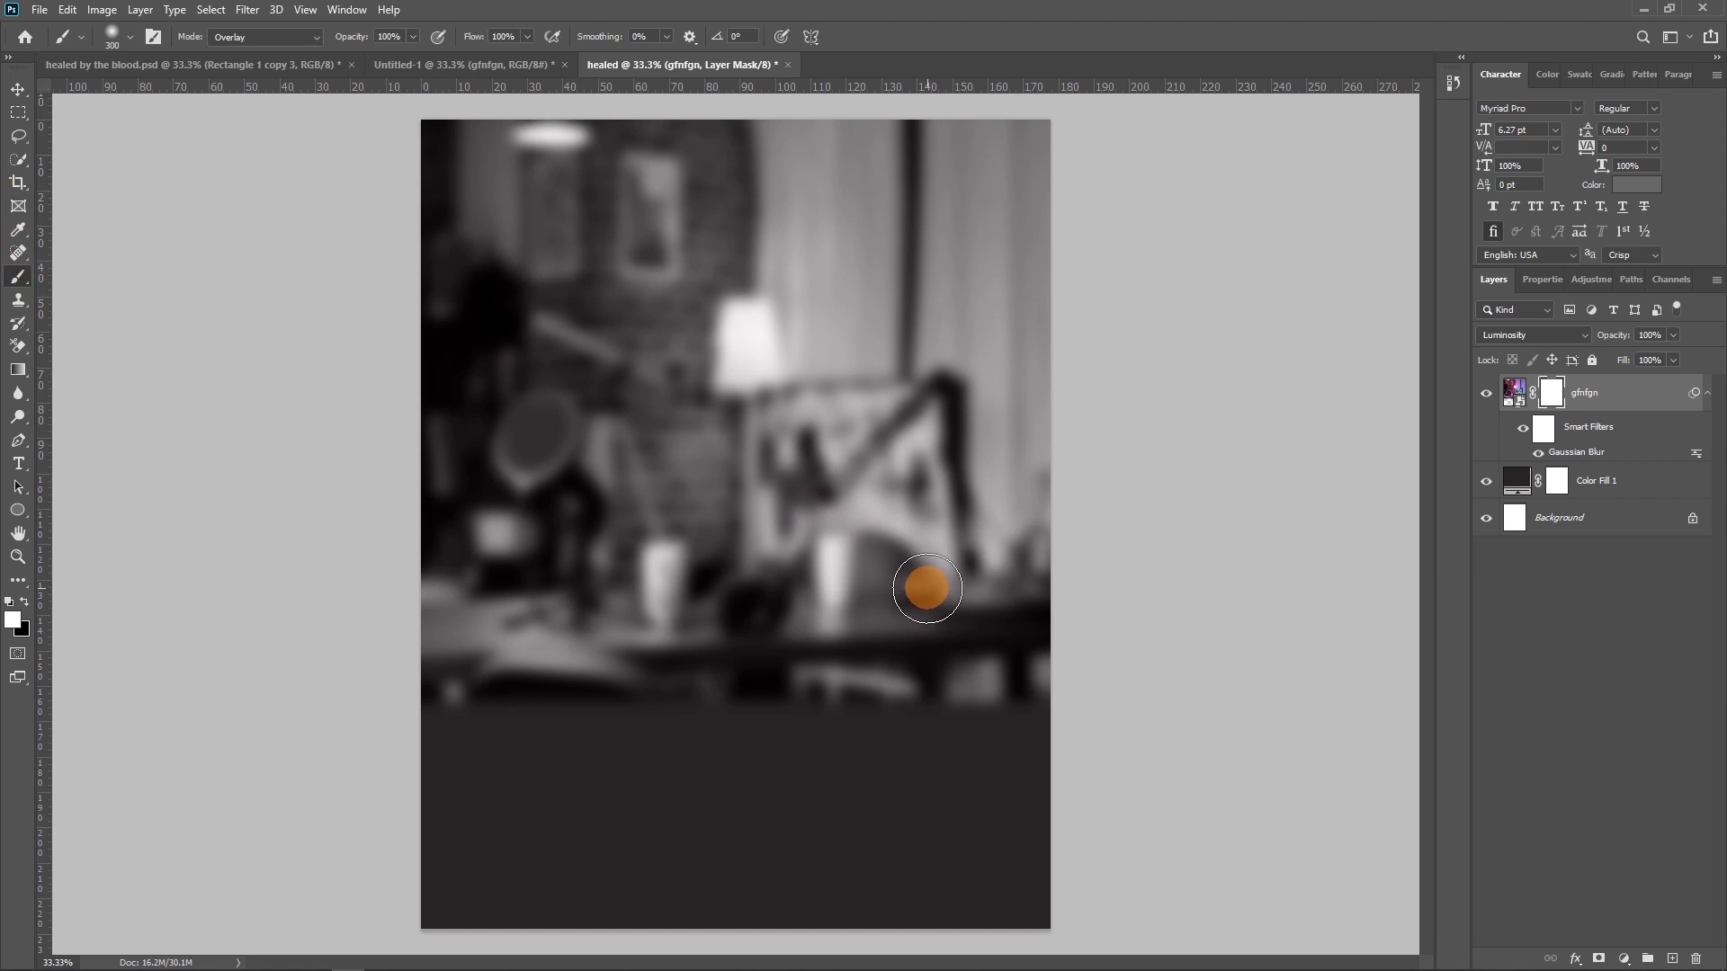
key(bracketright)
key(bracketright)
key(bracketright)
key(bracketright)
key(bracketright)
key(bracketright)
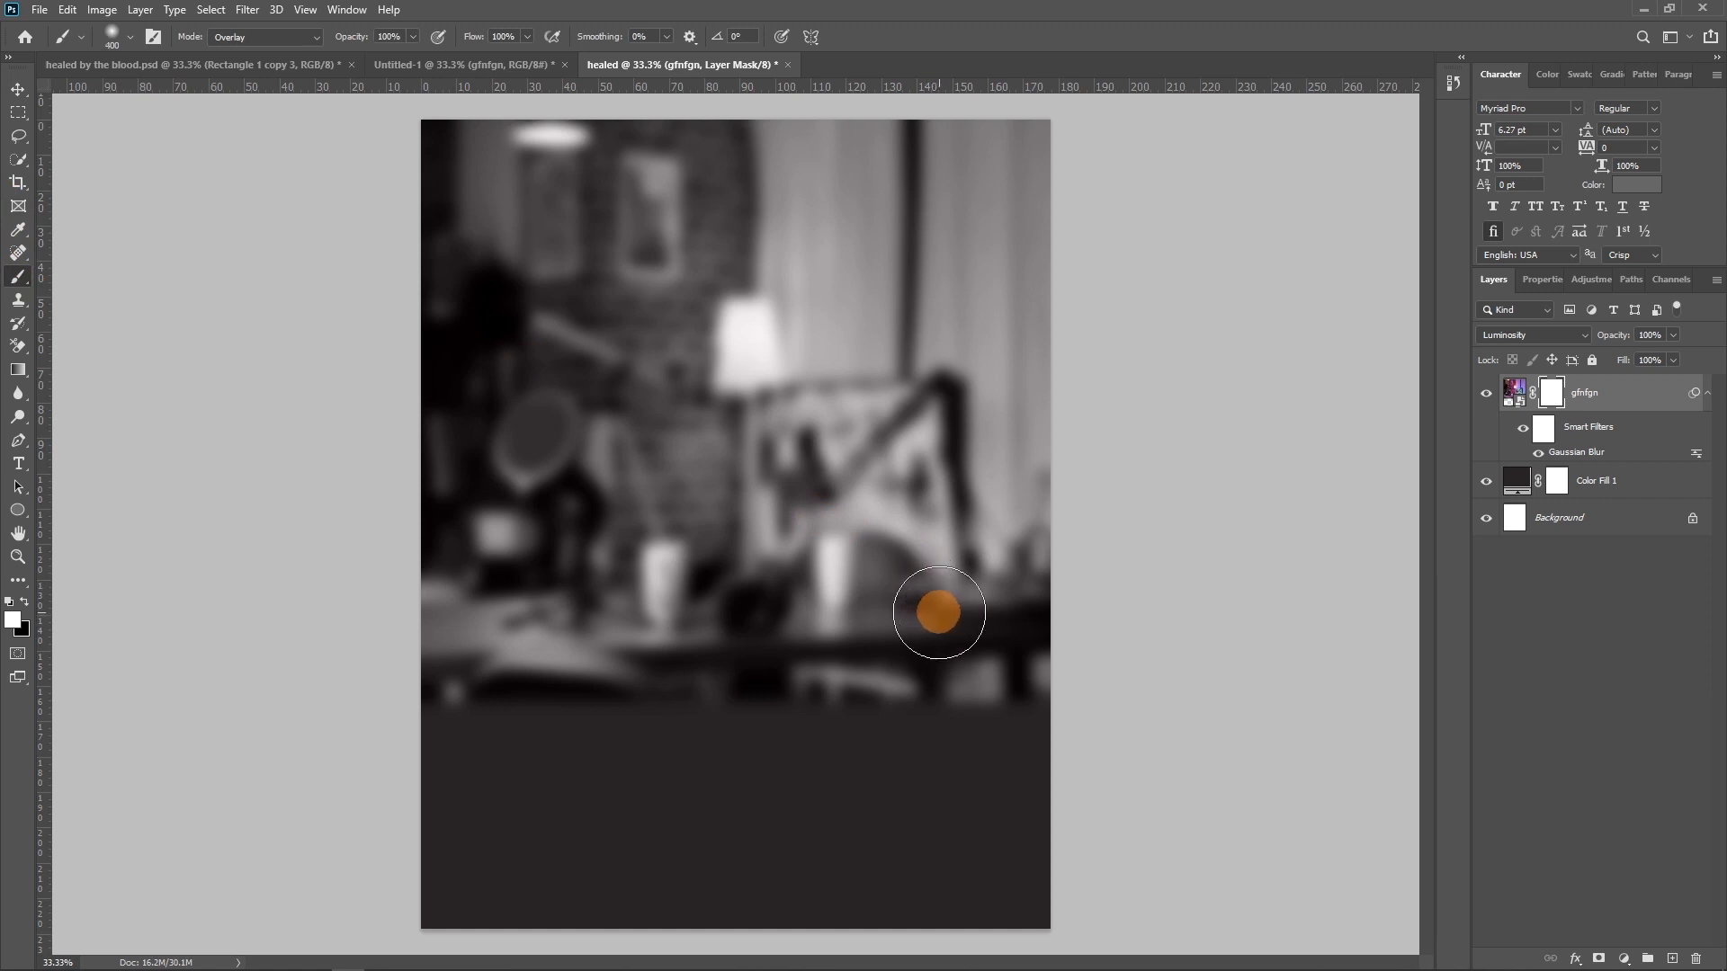
key(bracketleft)
key(bracketleft)
key(bracketright)
key(bracketright)
key(bracketright)
key(bracketright)
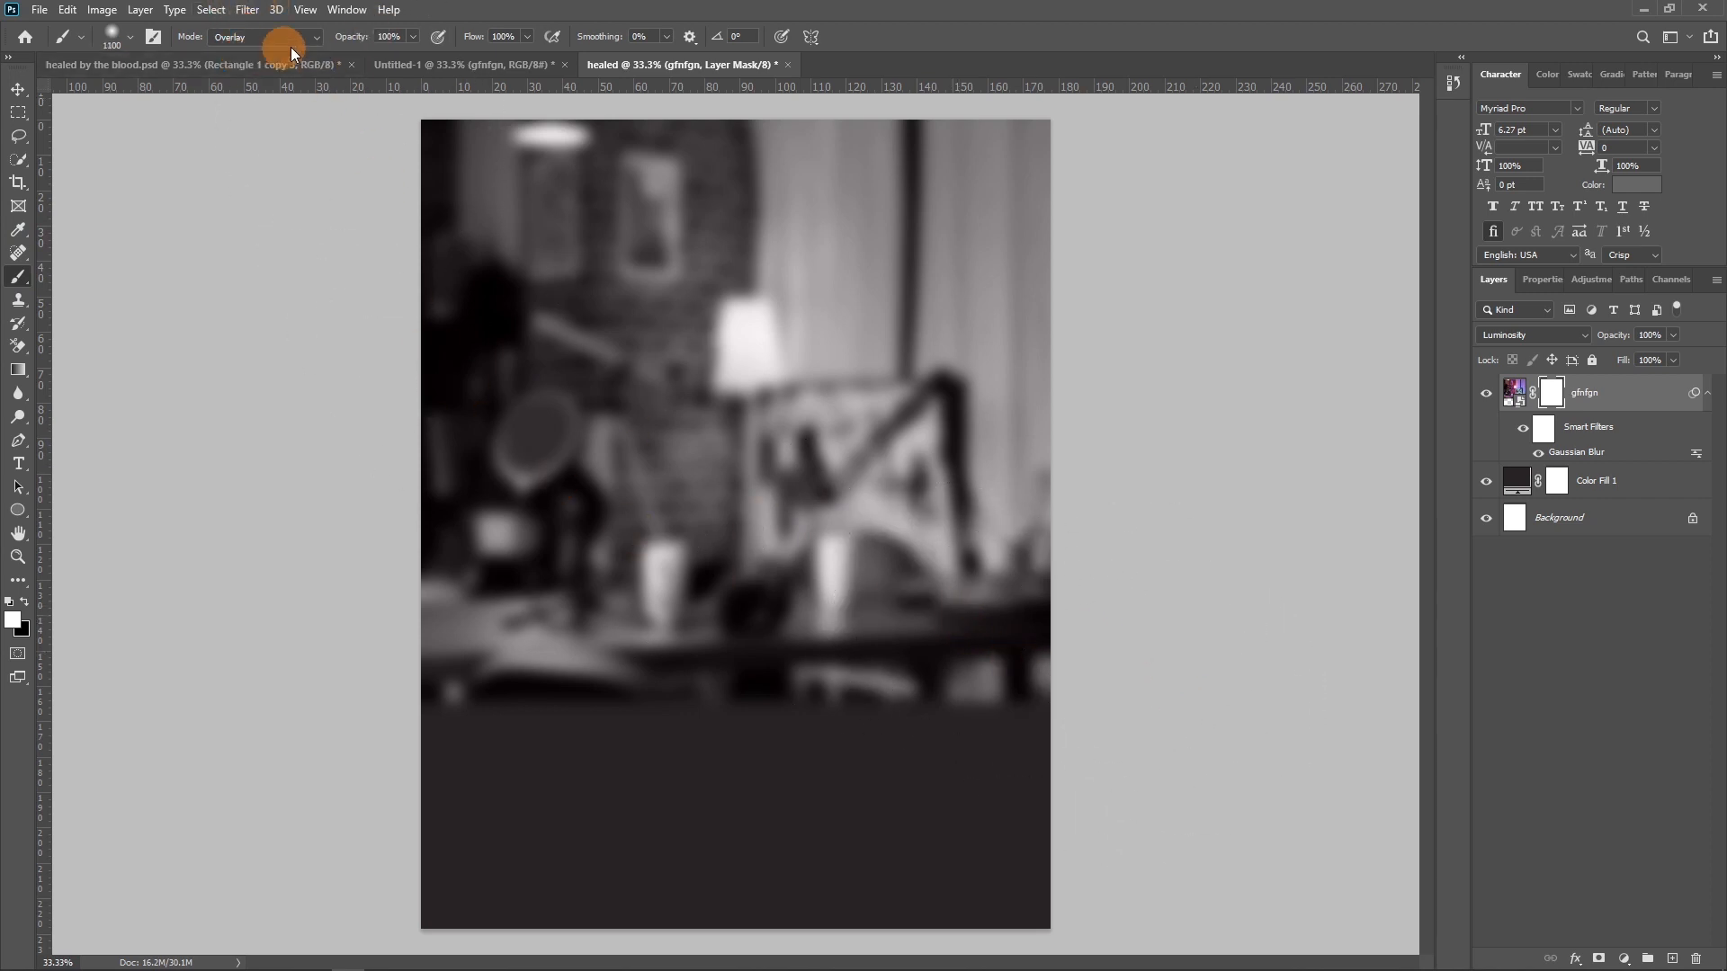
click(774, 767)
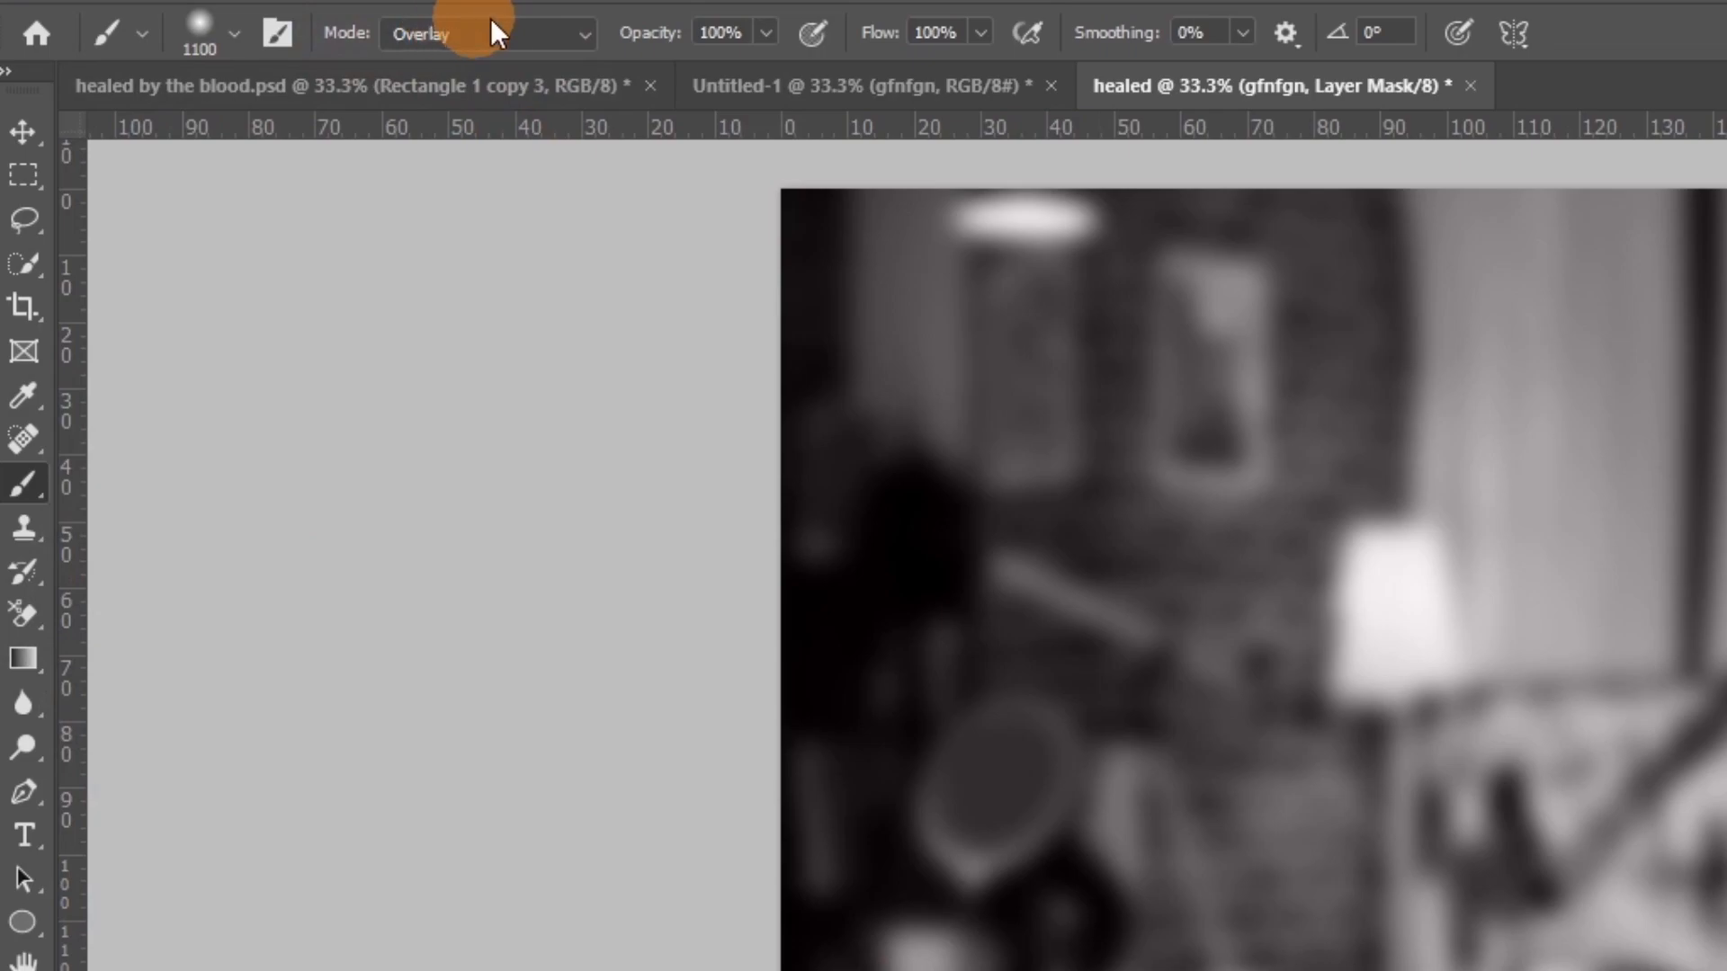
click(566, 36)
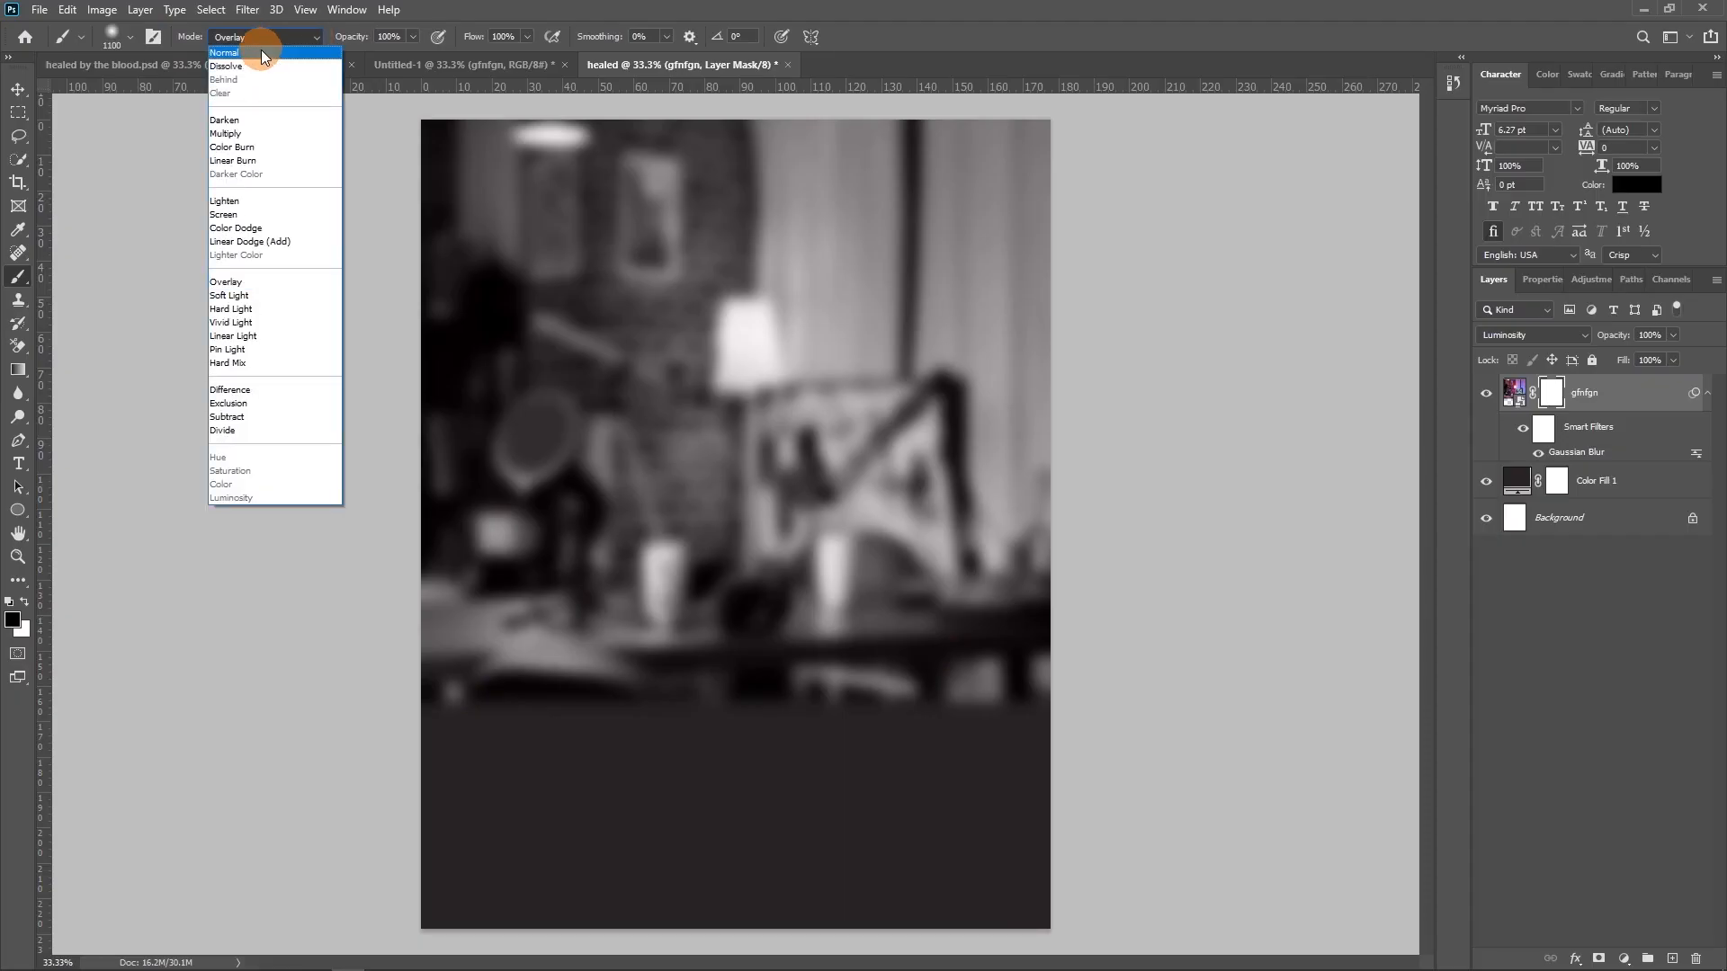
click(263, 54)
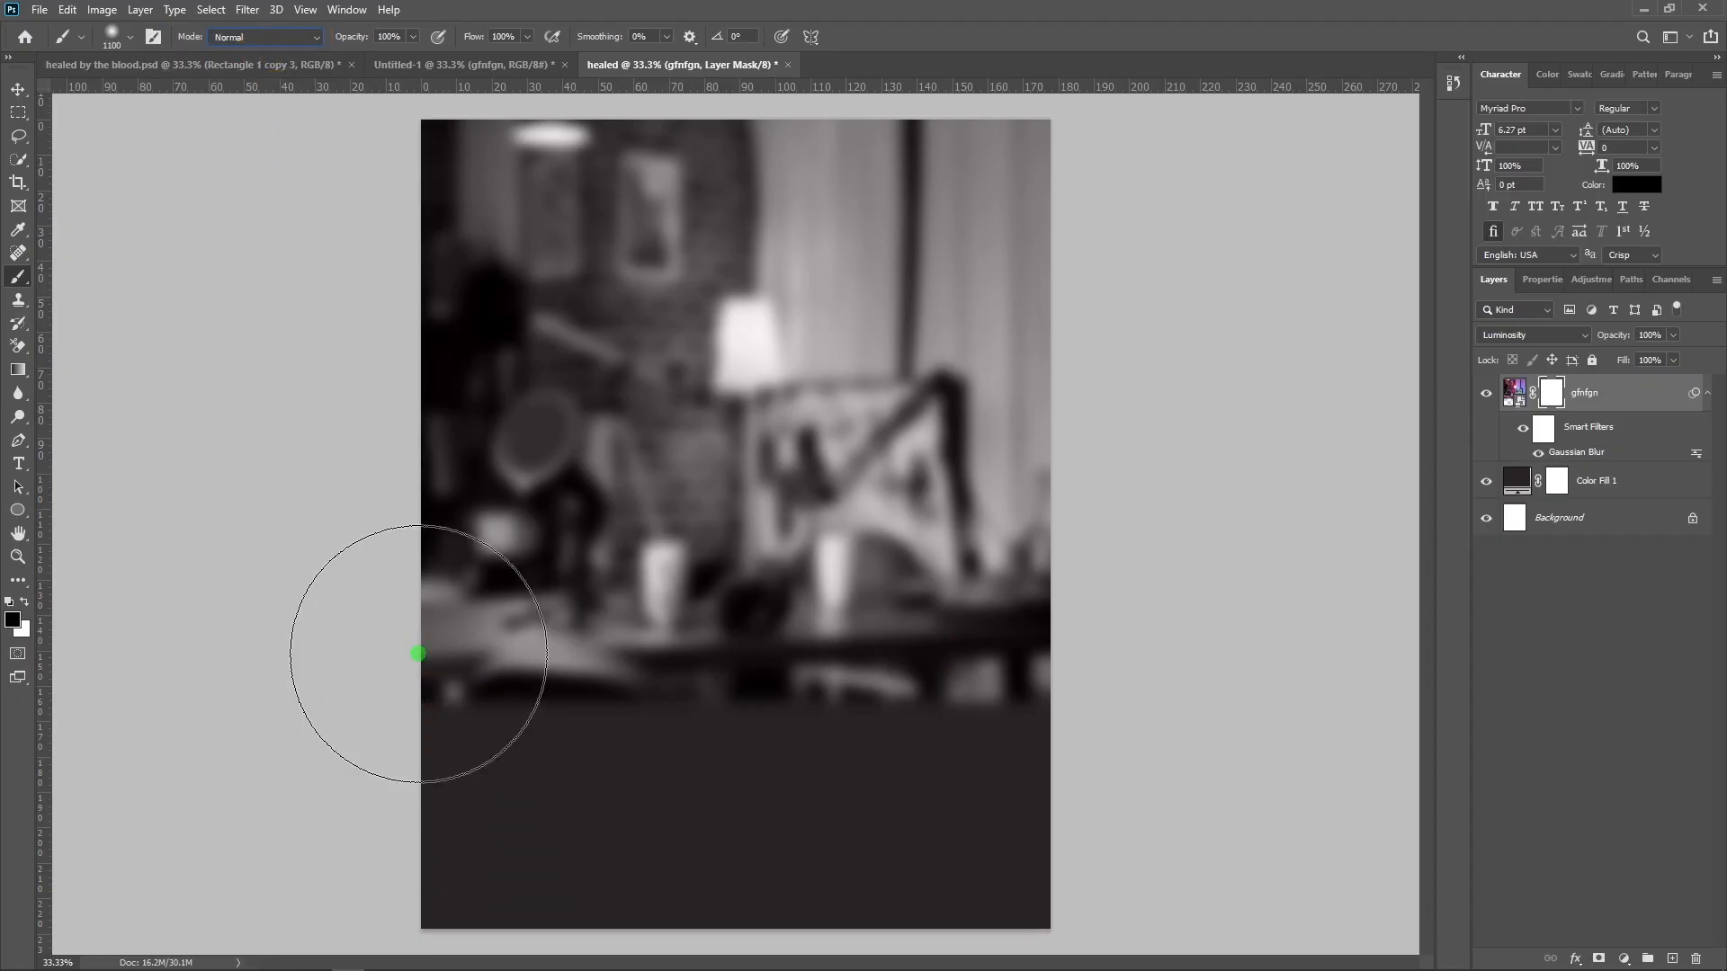
Step: Paint black on the mask to fade the studio photo's lower part into the dark fill, lowering brush opacity to 66%
mouse_move(880, 730)
mouse_down()
mouse_move(1083, 640)
mouse_move(1083, 671)
mouse_move(575, 798)
mouse_move(427, 716)
mouse_up()
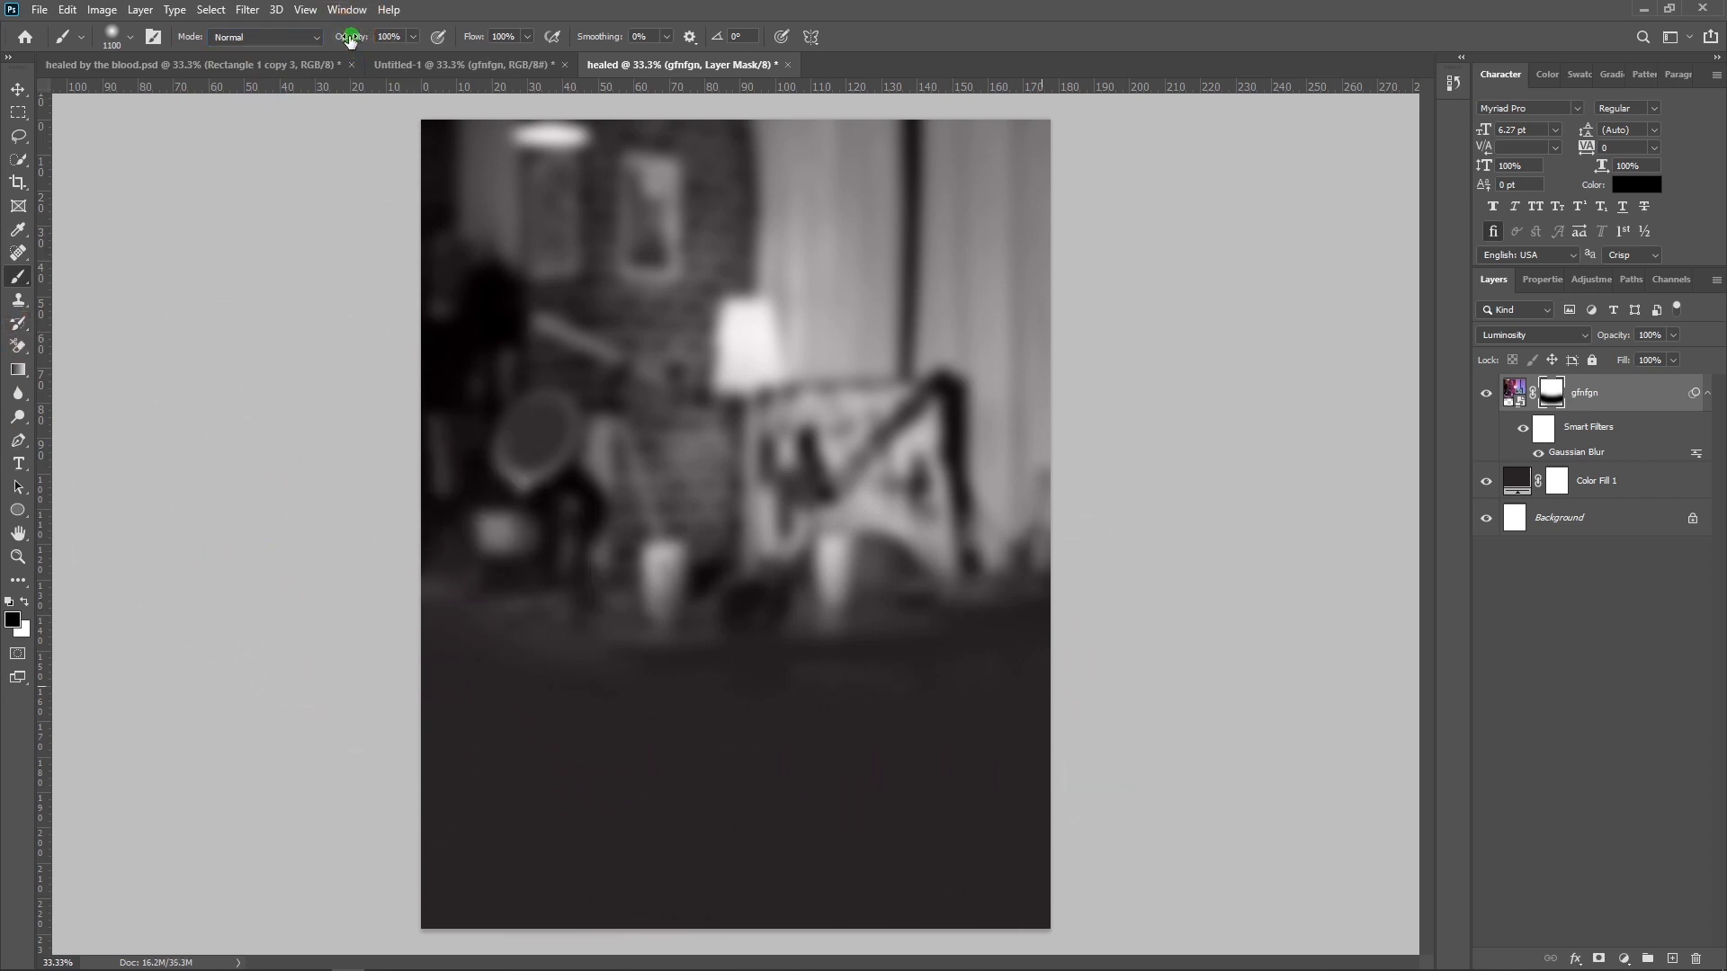
mouse_move(509, 629)
mouse_down()
mouse_move(1026, 700)
mouse_move(783, 705)
mouse_up()
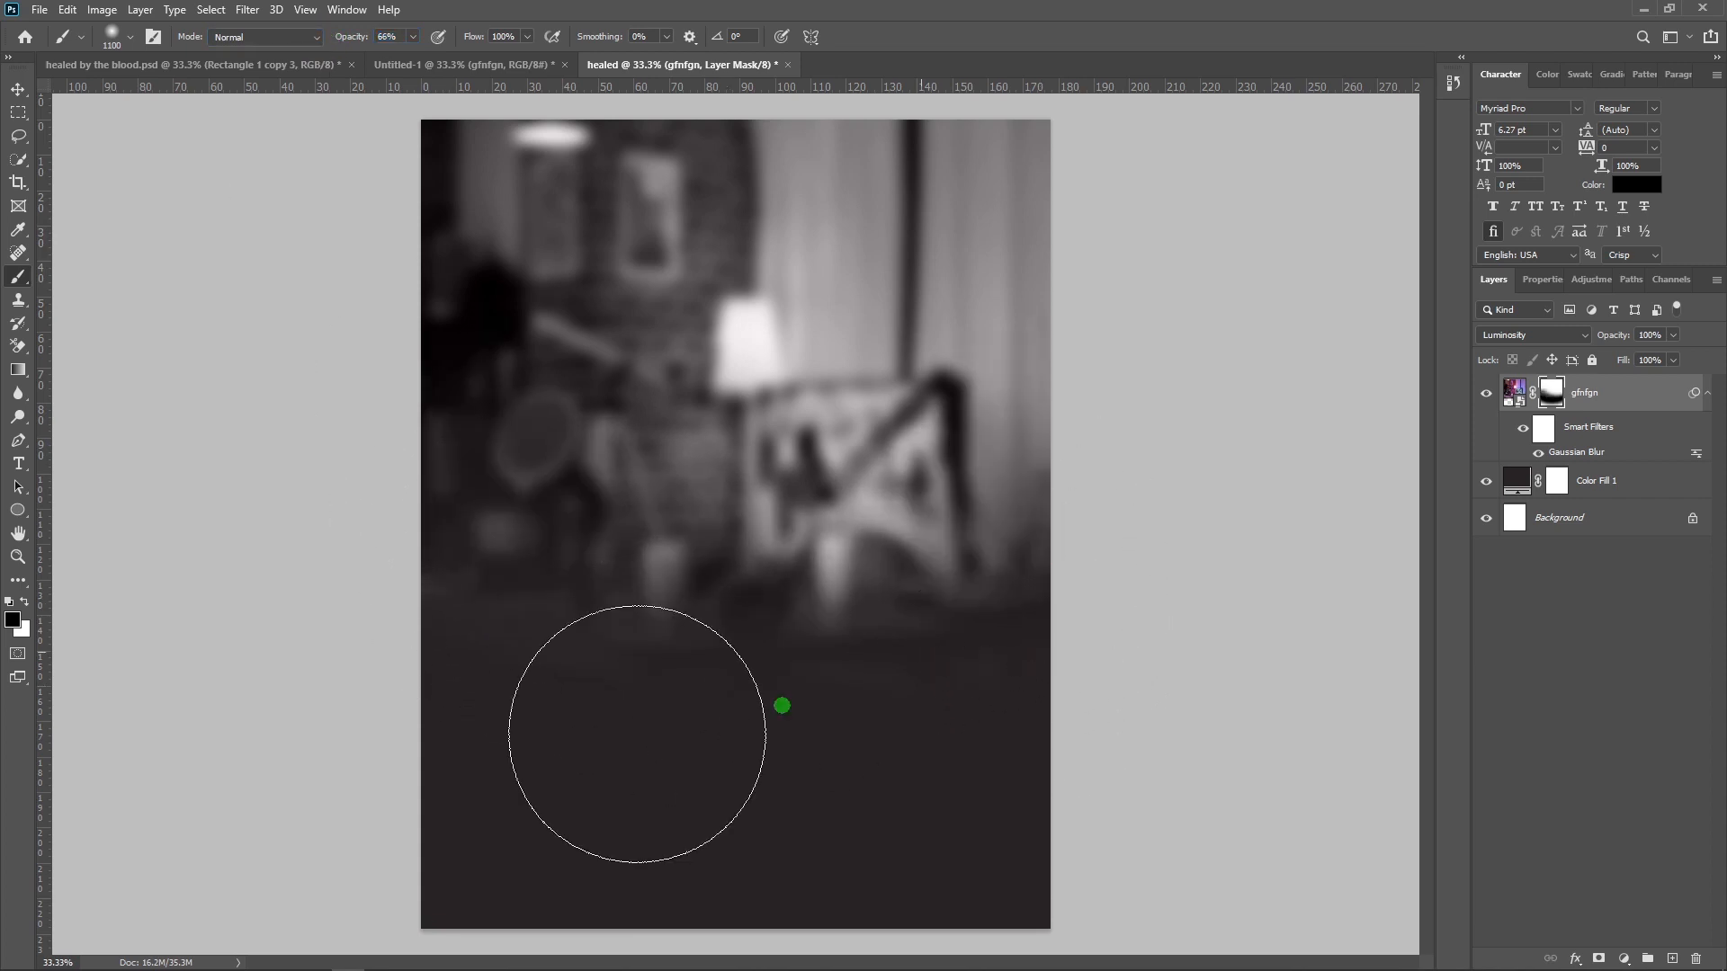
drag(468, 816, 759, 793)
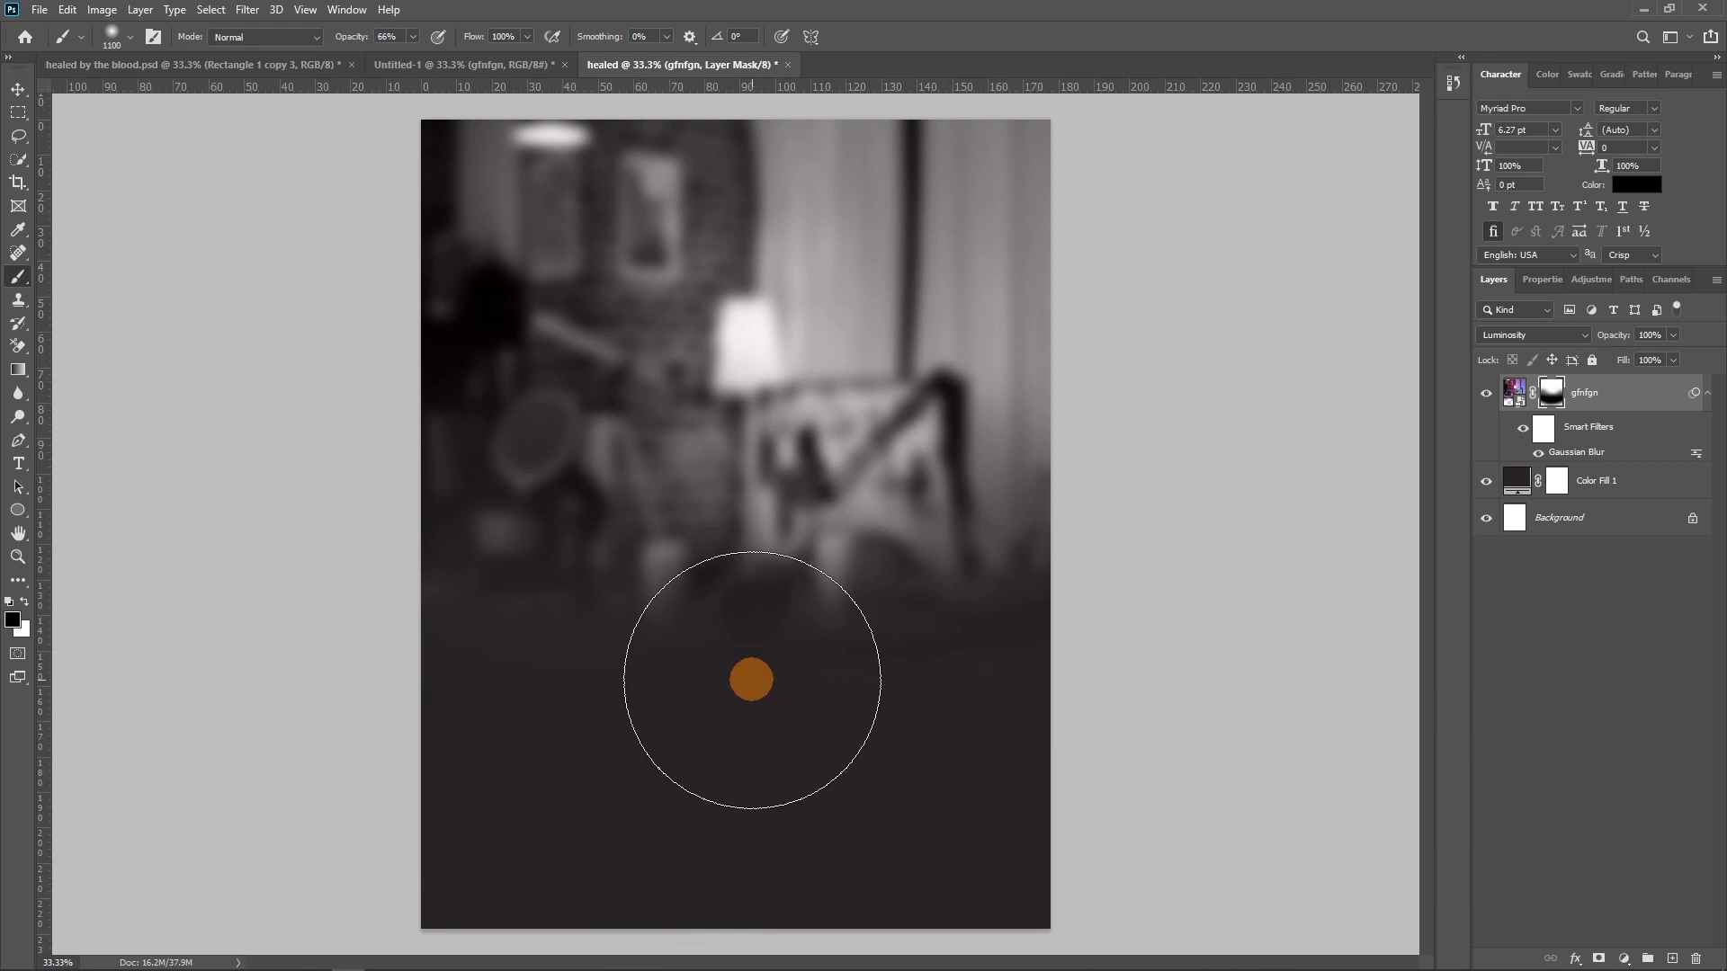
Step: Bring the man's portrait photo from the Untitled-1 document into the healed flyer
key(v)
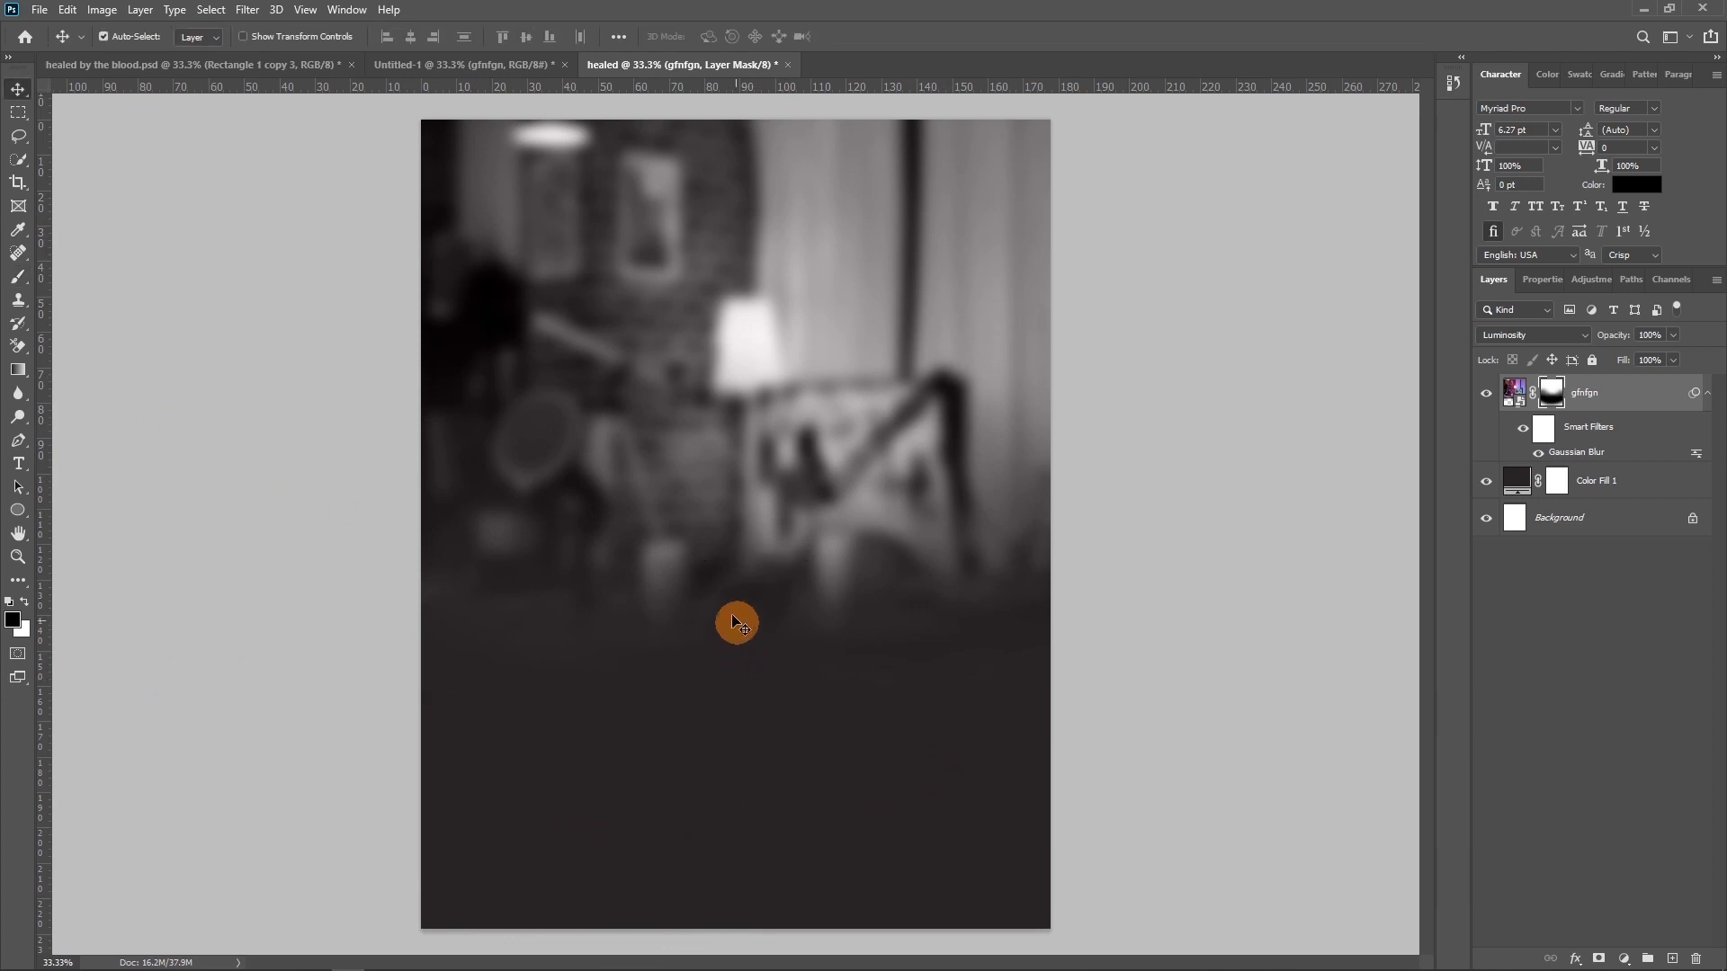
click(497, 67)
drag(657, 434, 912, 636)
mouse_move(602, 288)
mouse_down()
mouse_move(621, 52)
mouse_move(638, 61)
mouse_move(659, 519)
mouse_up()
Step: Hide the portrait, then group the gfnfgn and Color Fill 1 layers as background
click(1495, 395)
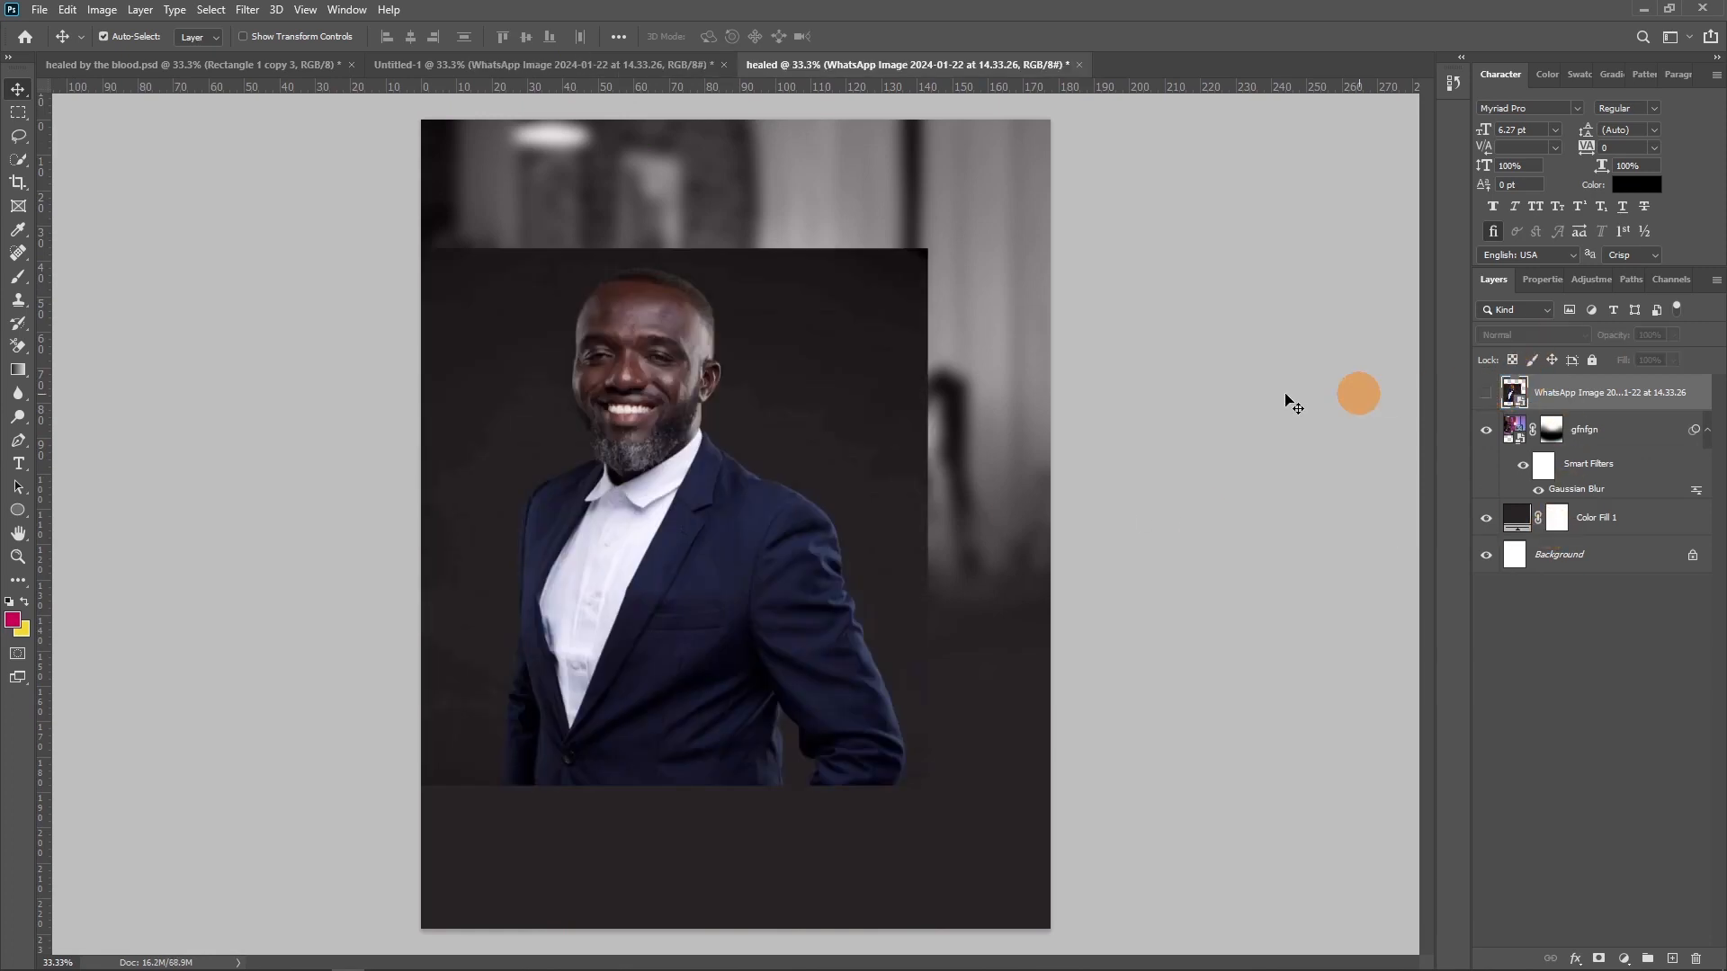
click(1622, 438)
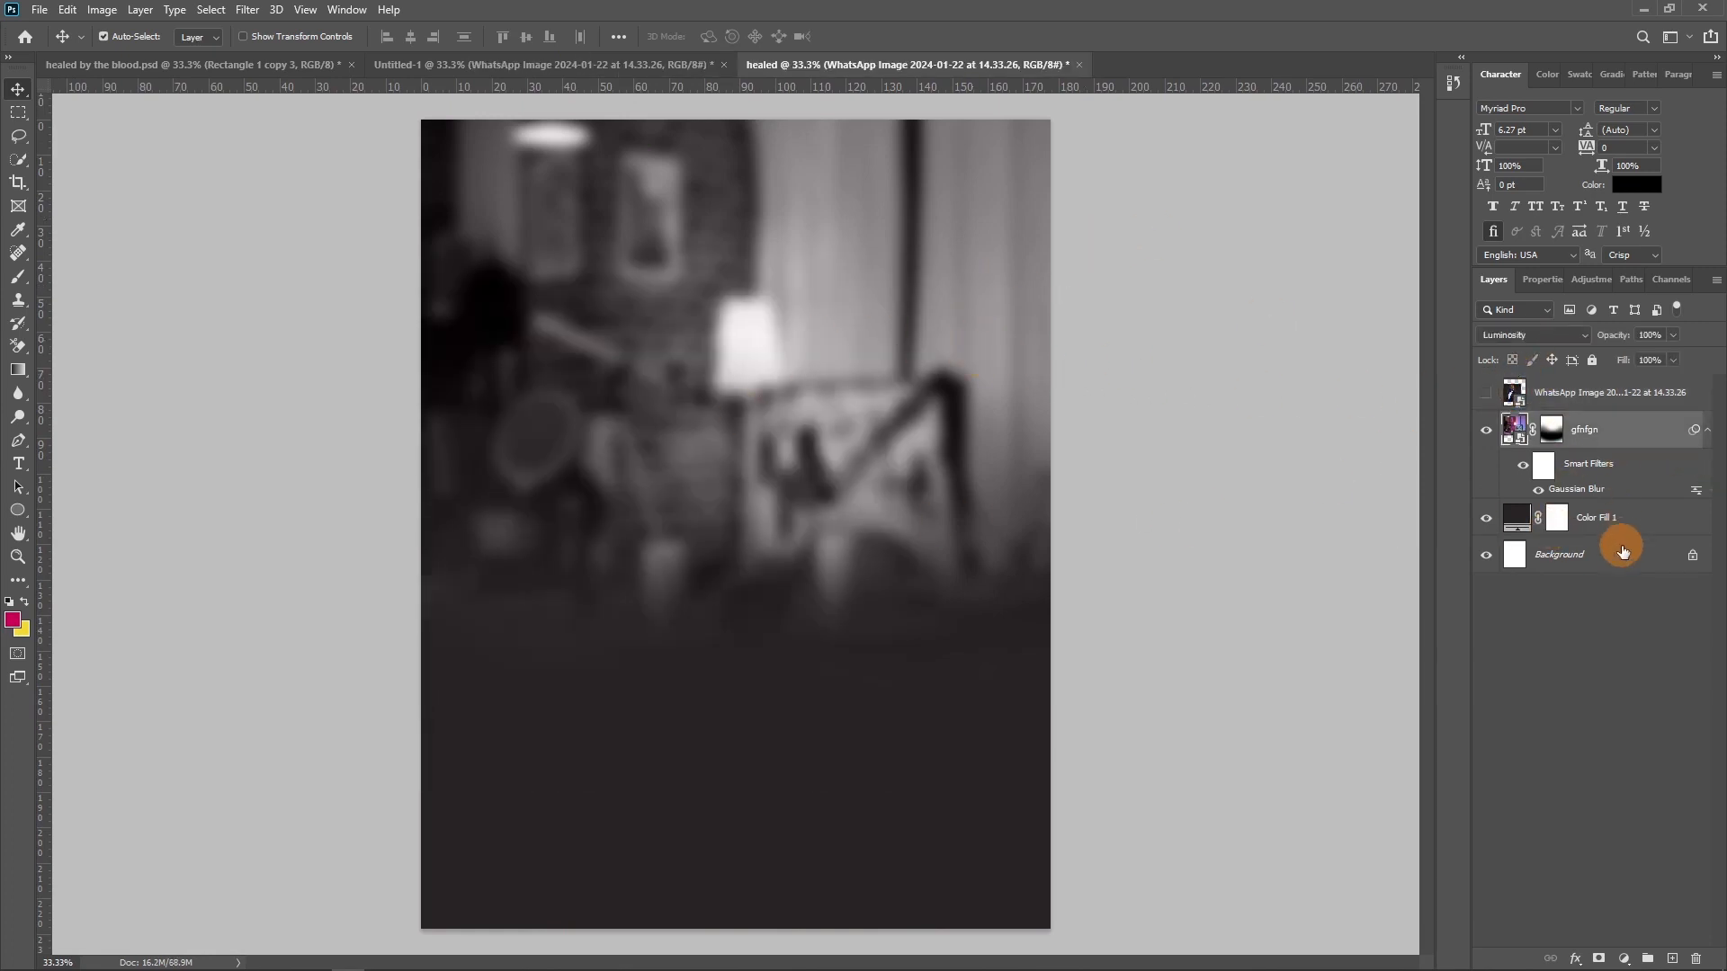
ctrl+click(1622, 529)
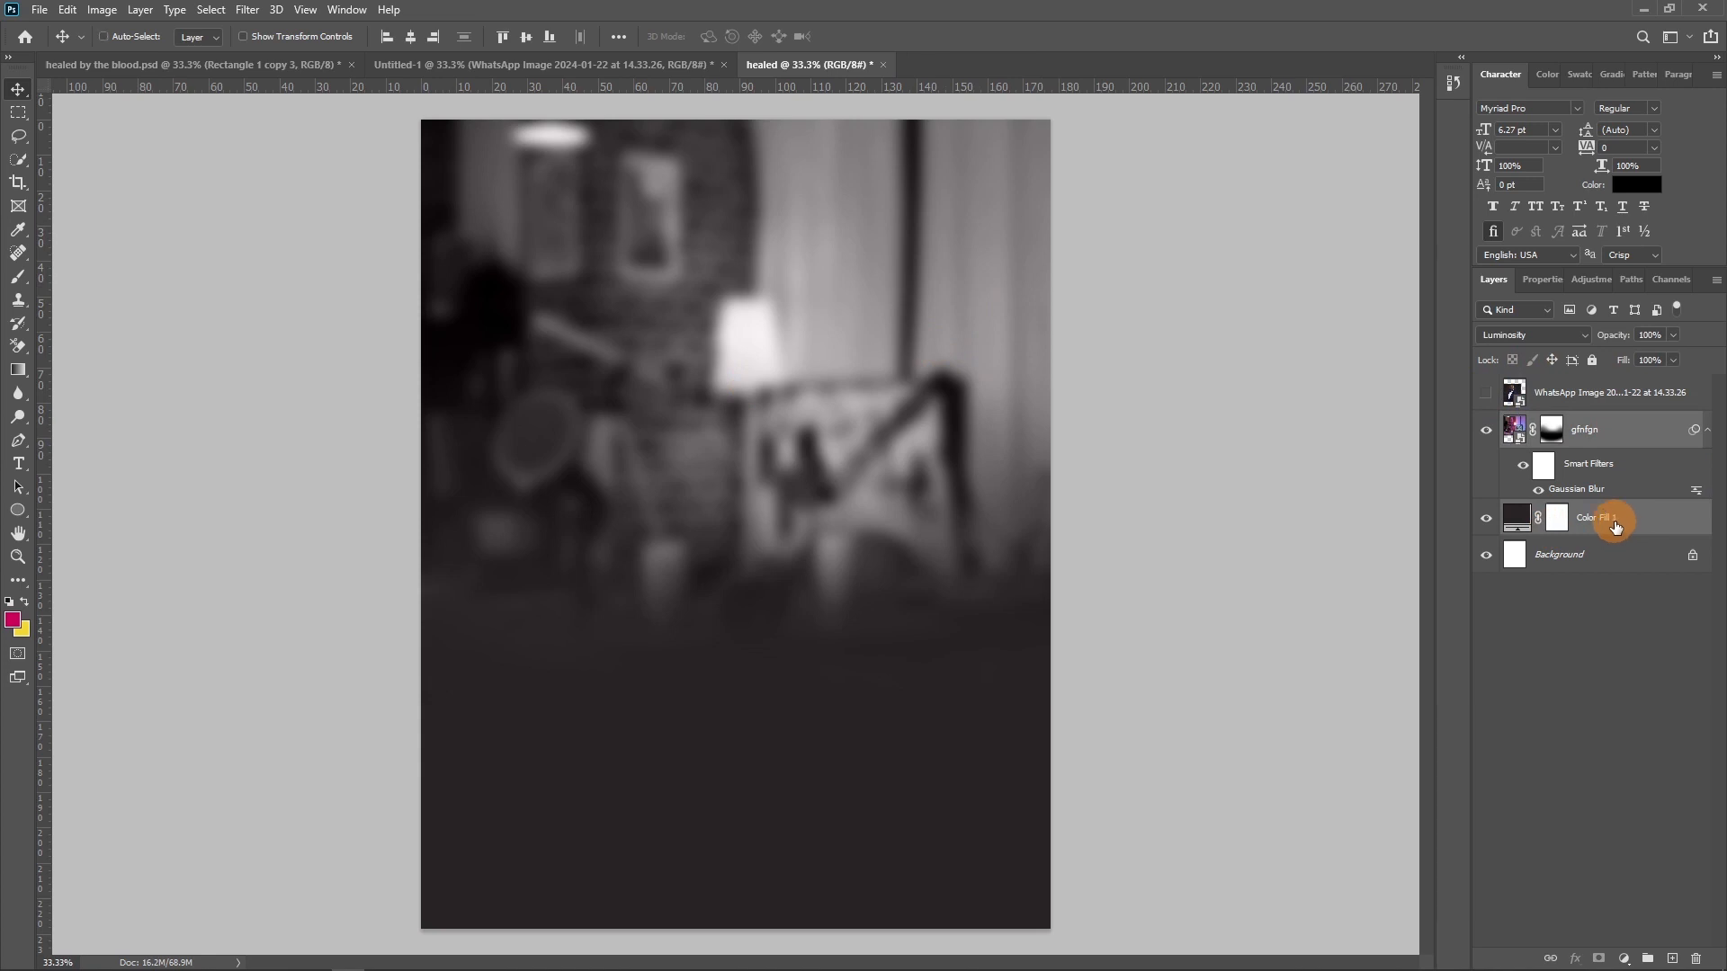
key(ctrl+g)
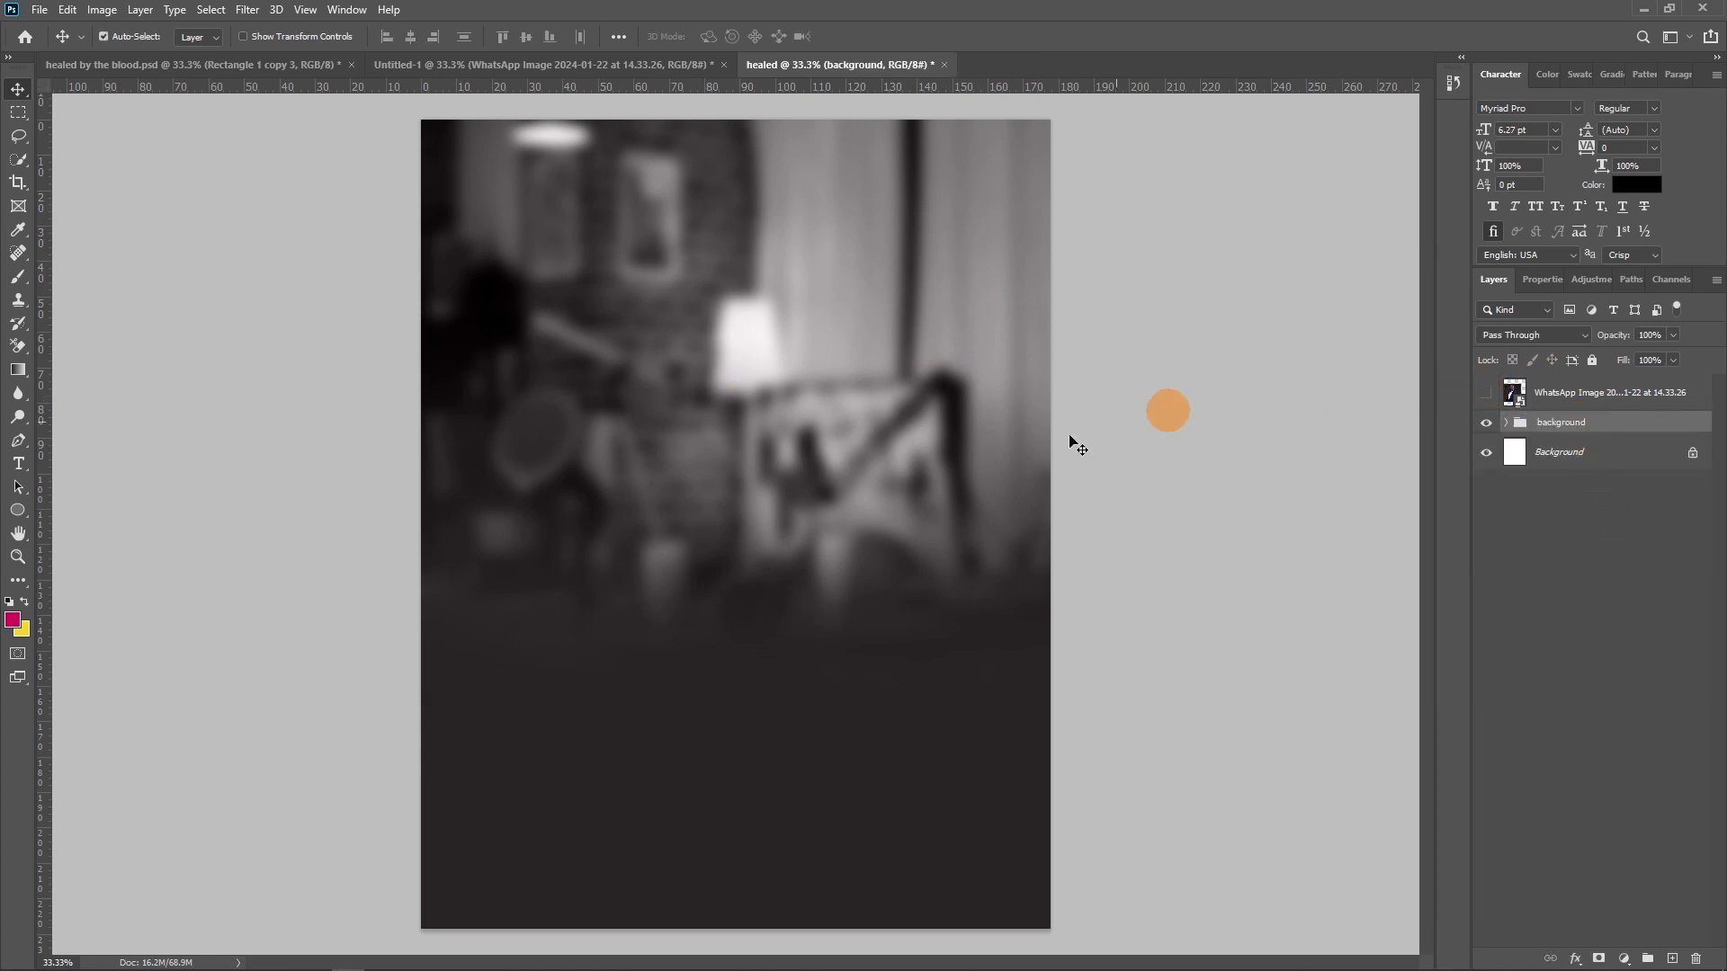
Step: Show the portrait layer again and move the photo nearer the flyer's horizontal centre
click(1486, 392)
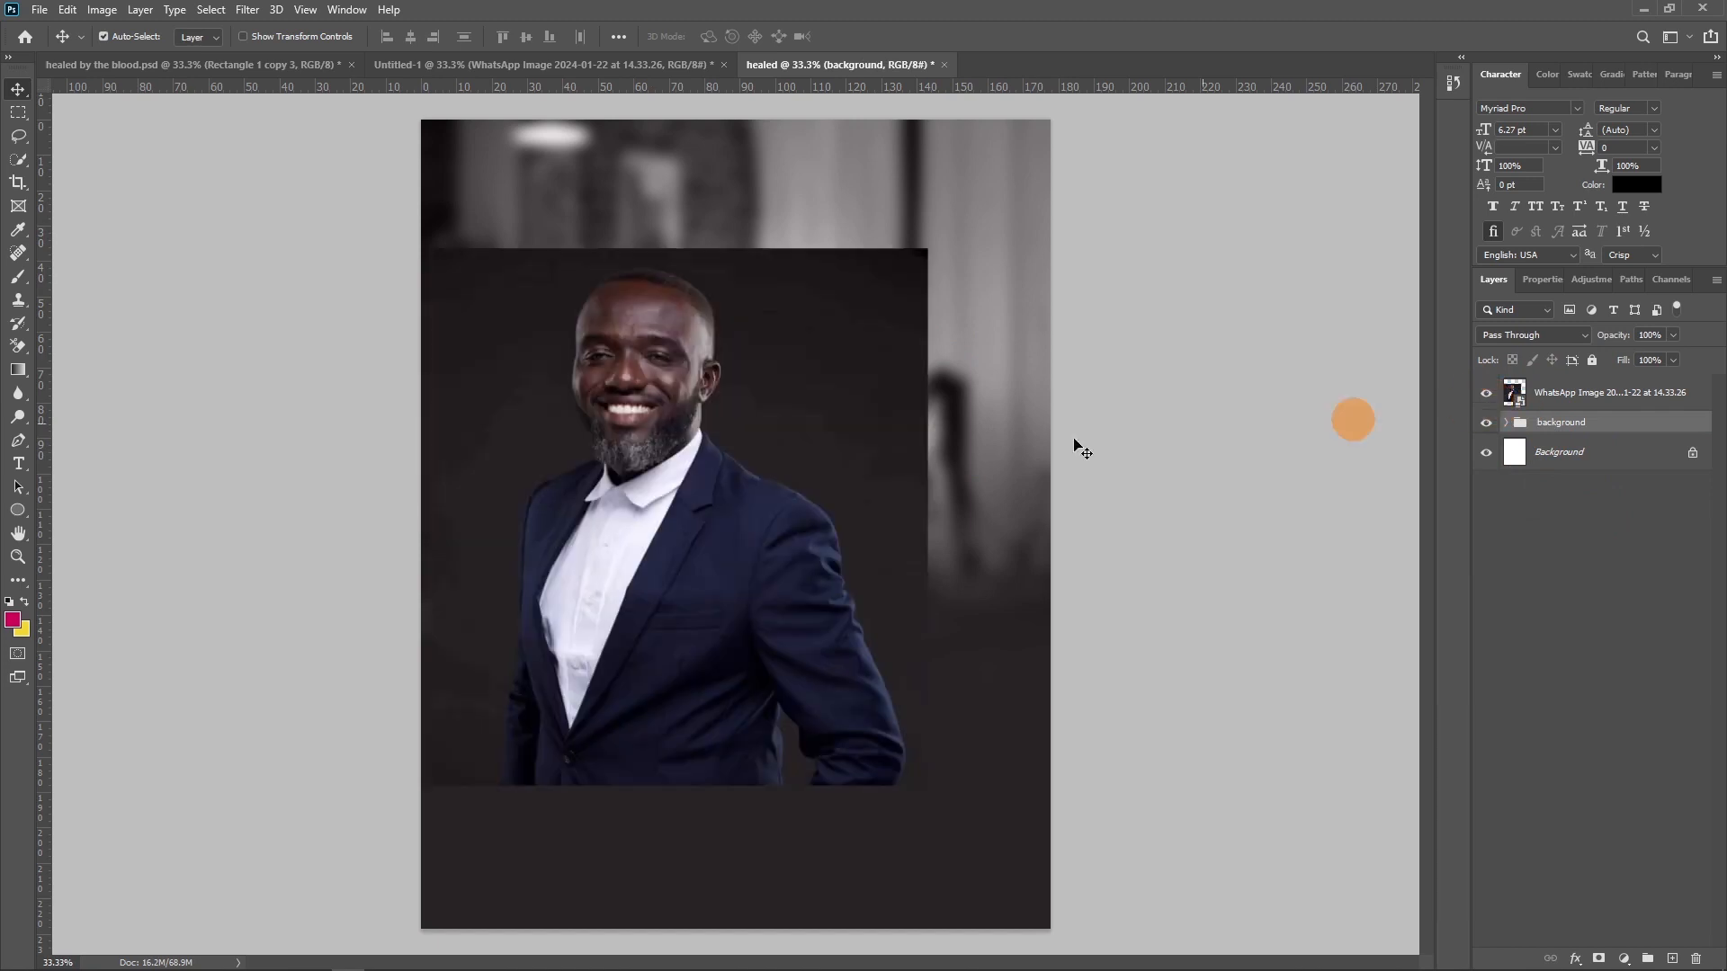
drag(675, 457, 752, 503)
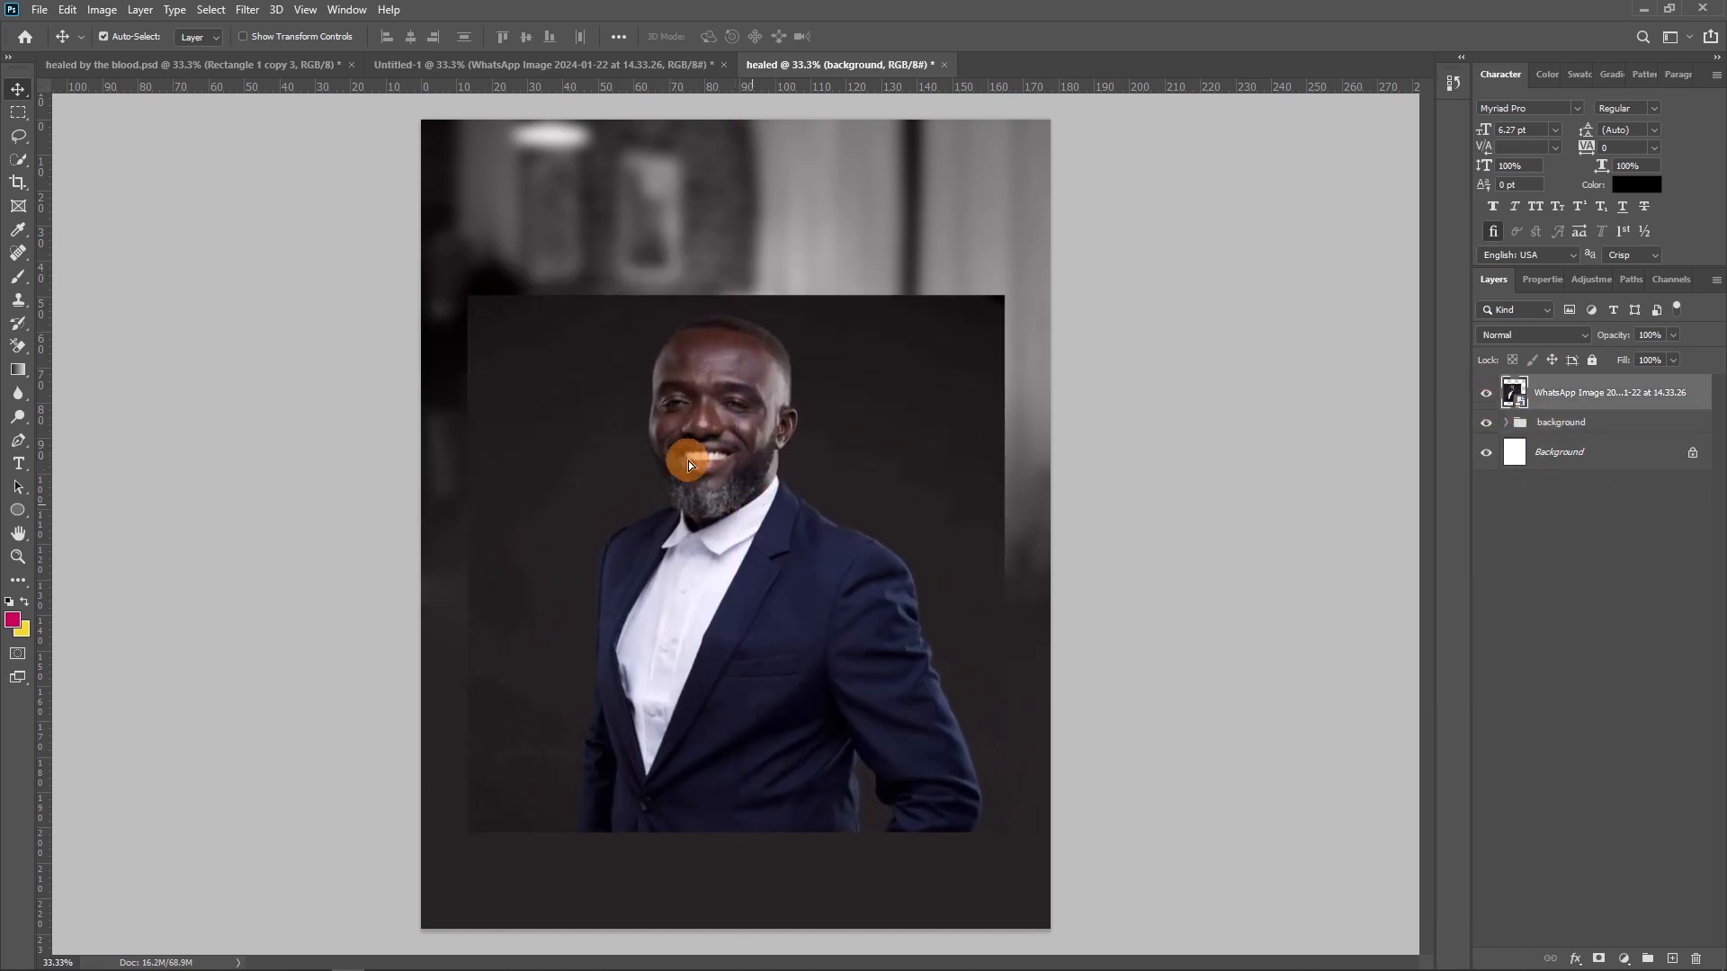
Step: Examine the man's ear, neck and collar edges up close against the portrait's dark backdrop
key(ctrl+plus)
key(ctrl+plus)
key(ctrl+plus)
key(ctrl+plus)
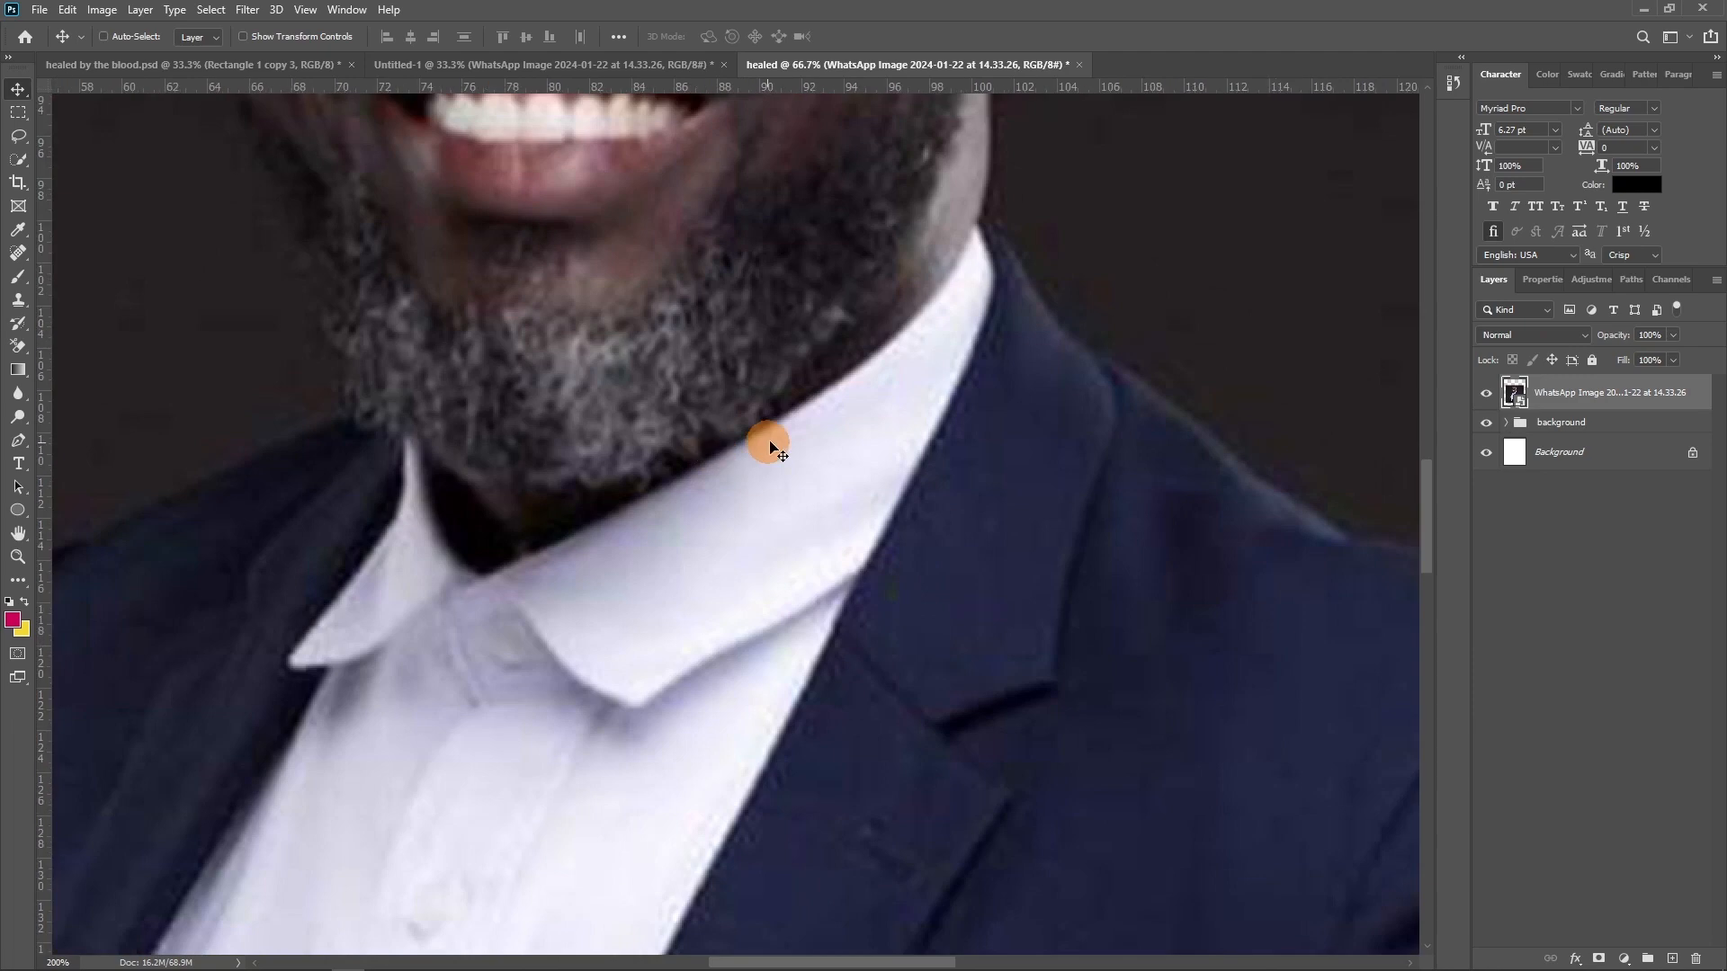
key(ctrl+plus)
drag(1071, 436, 701, 859)
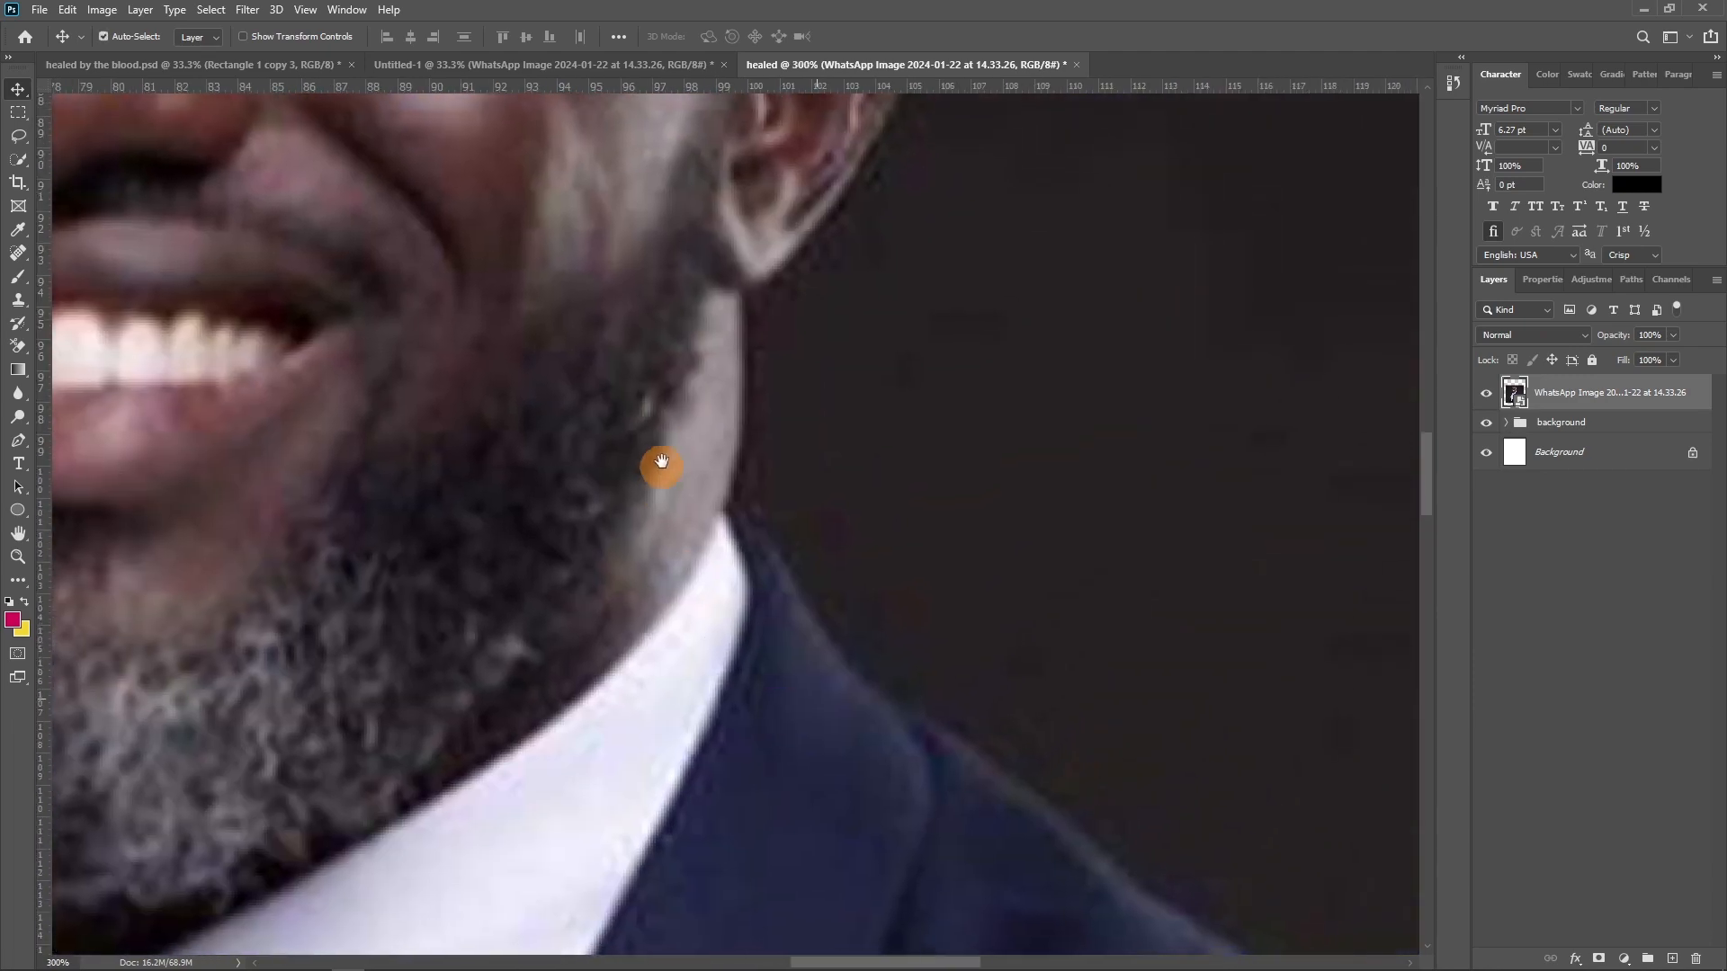
drag(659, 459, 531, 817)
drag(677, 346, 584, 479)
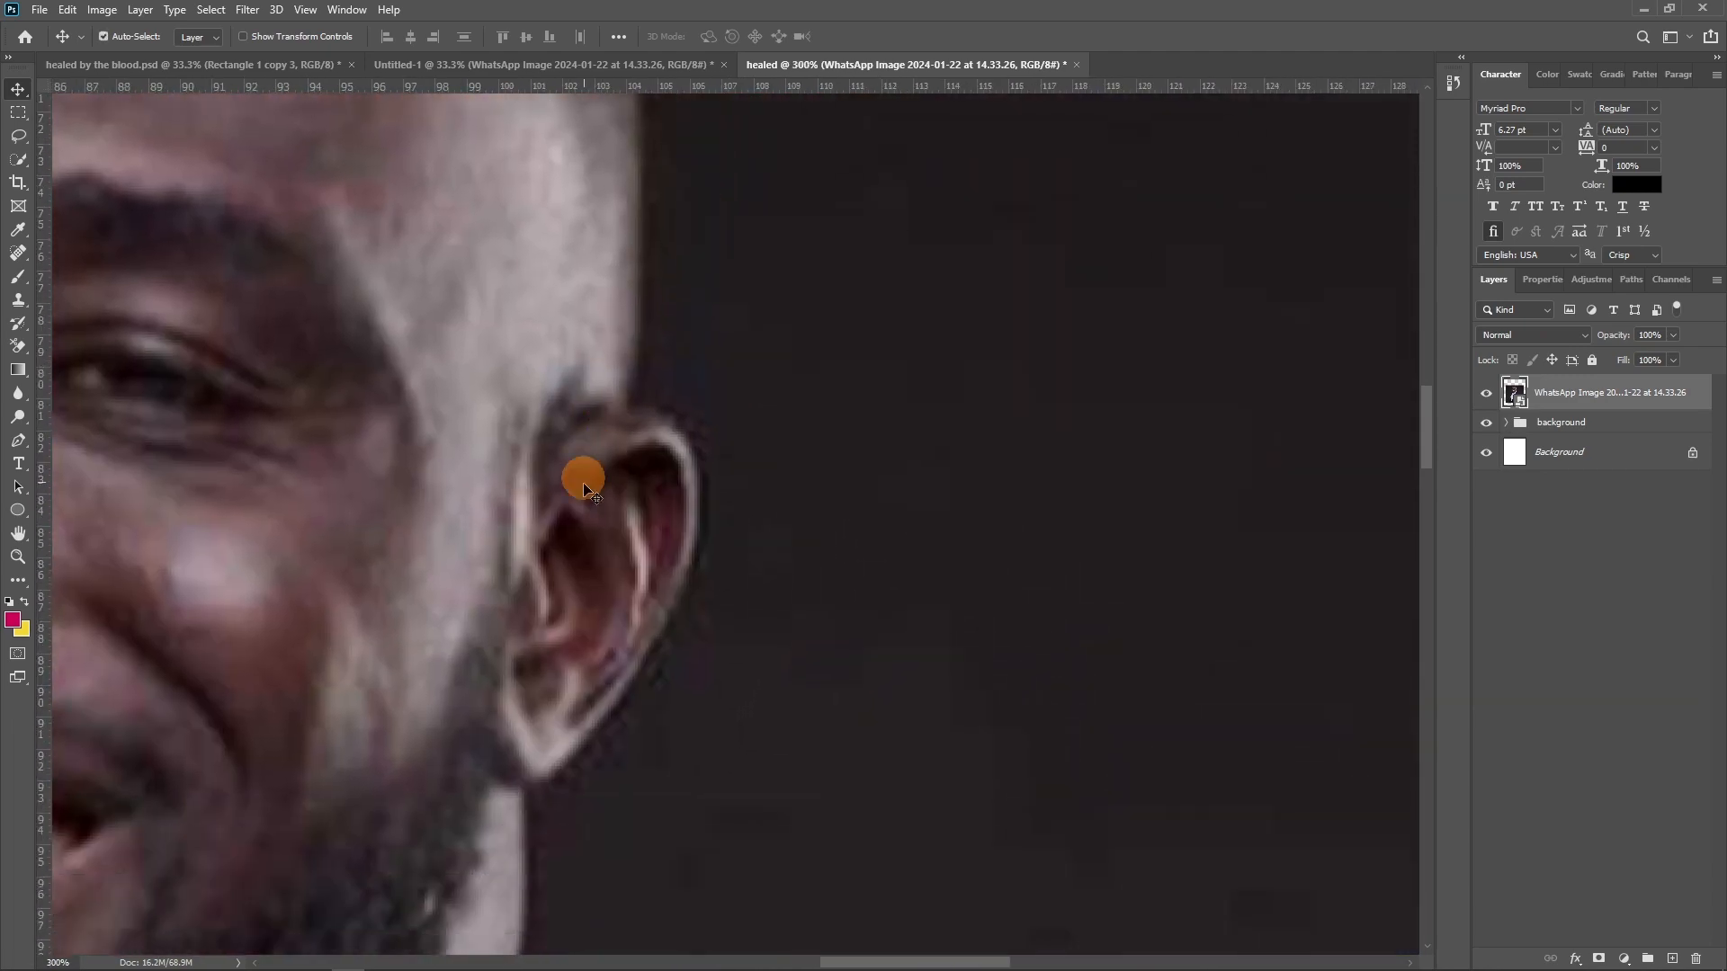
key(ctrl+plus)
key(ctrl+plus)
drag(531, 571, 537, 451)
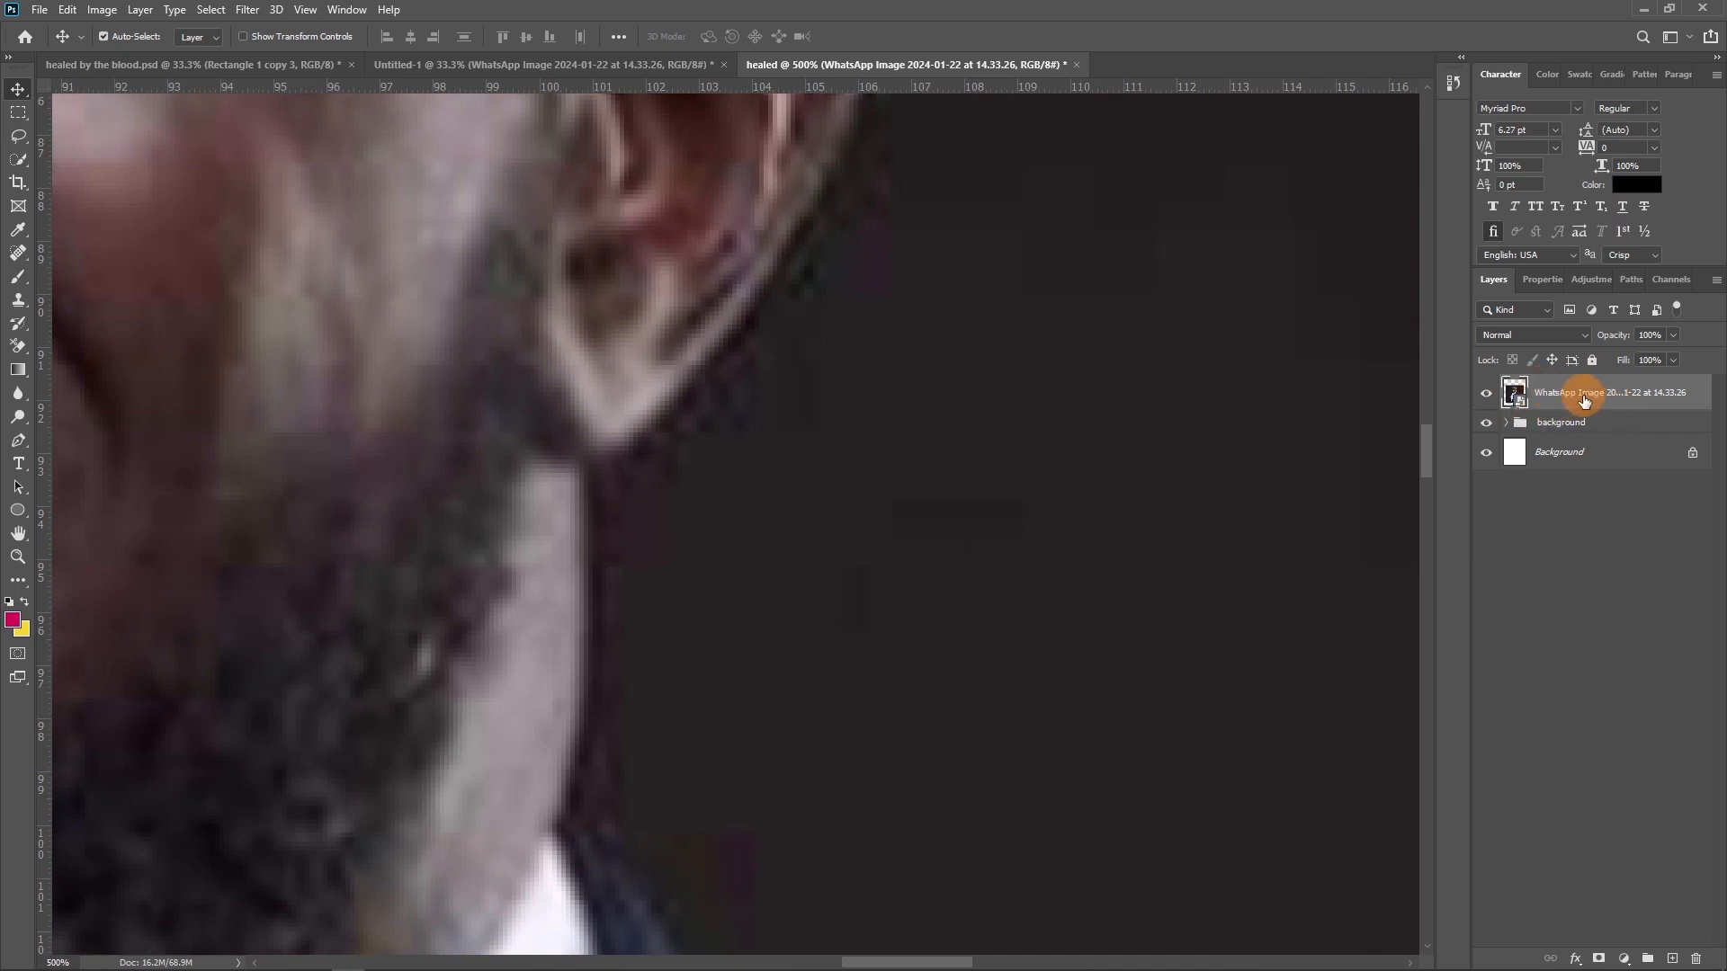
key(ctrl+1)
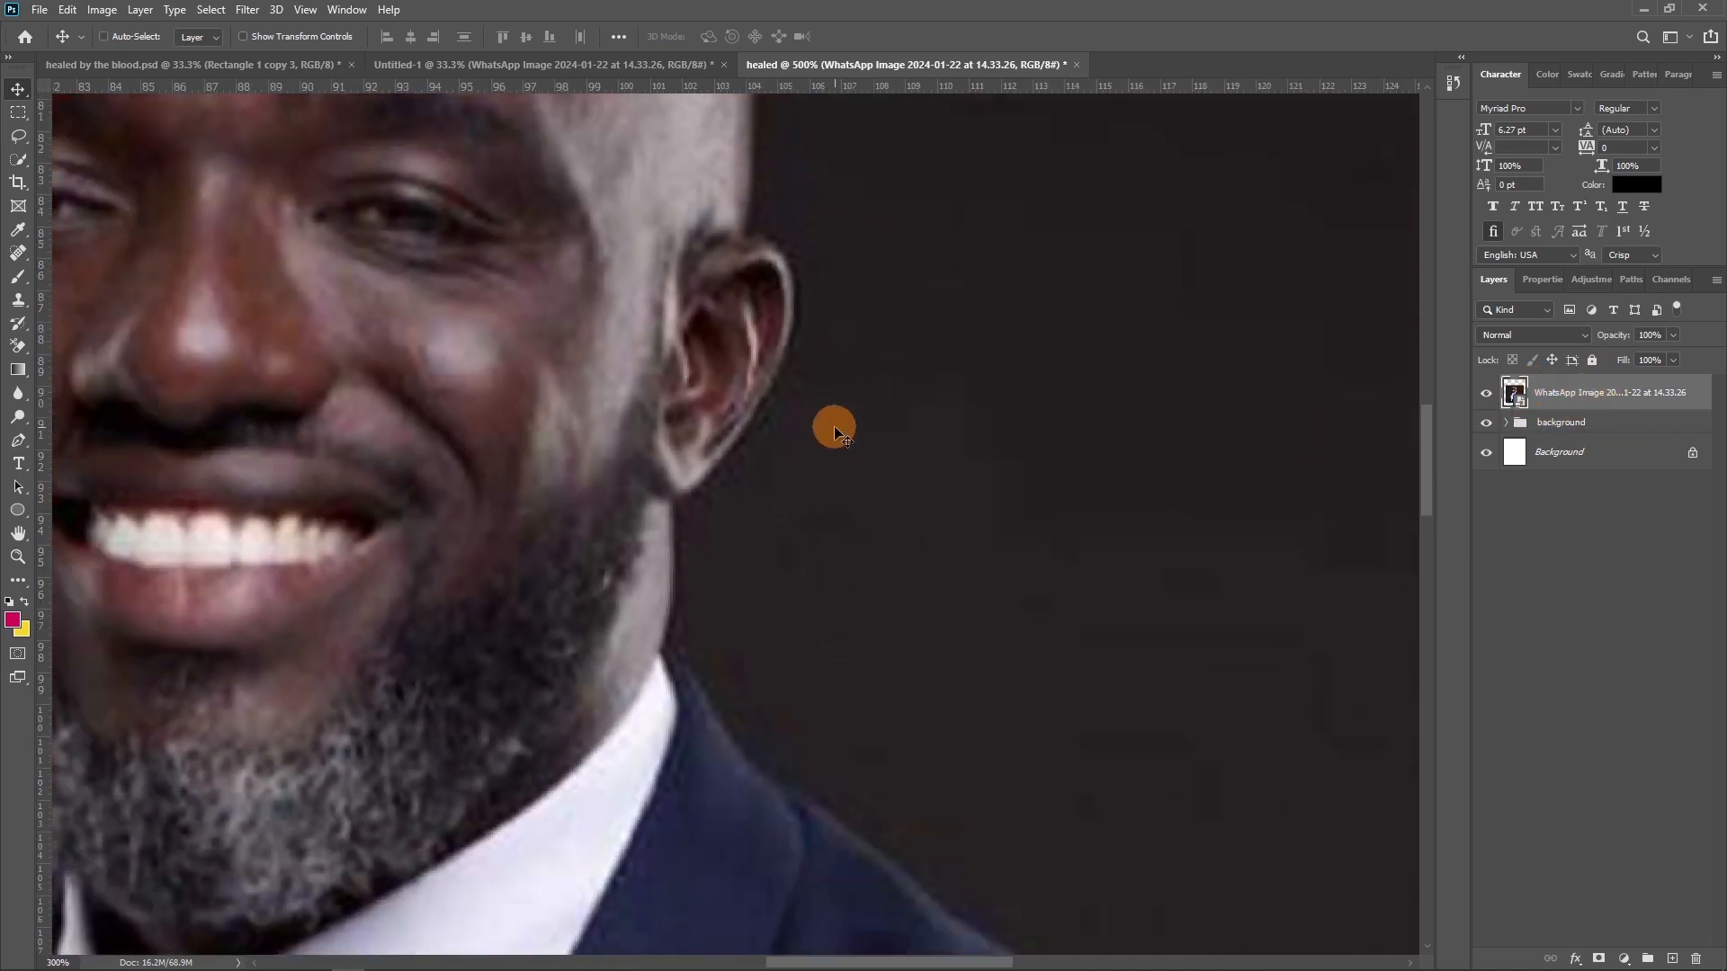
key(ctrl+minus)
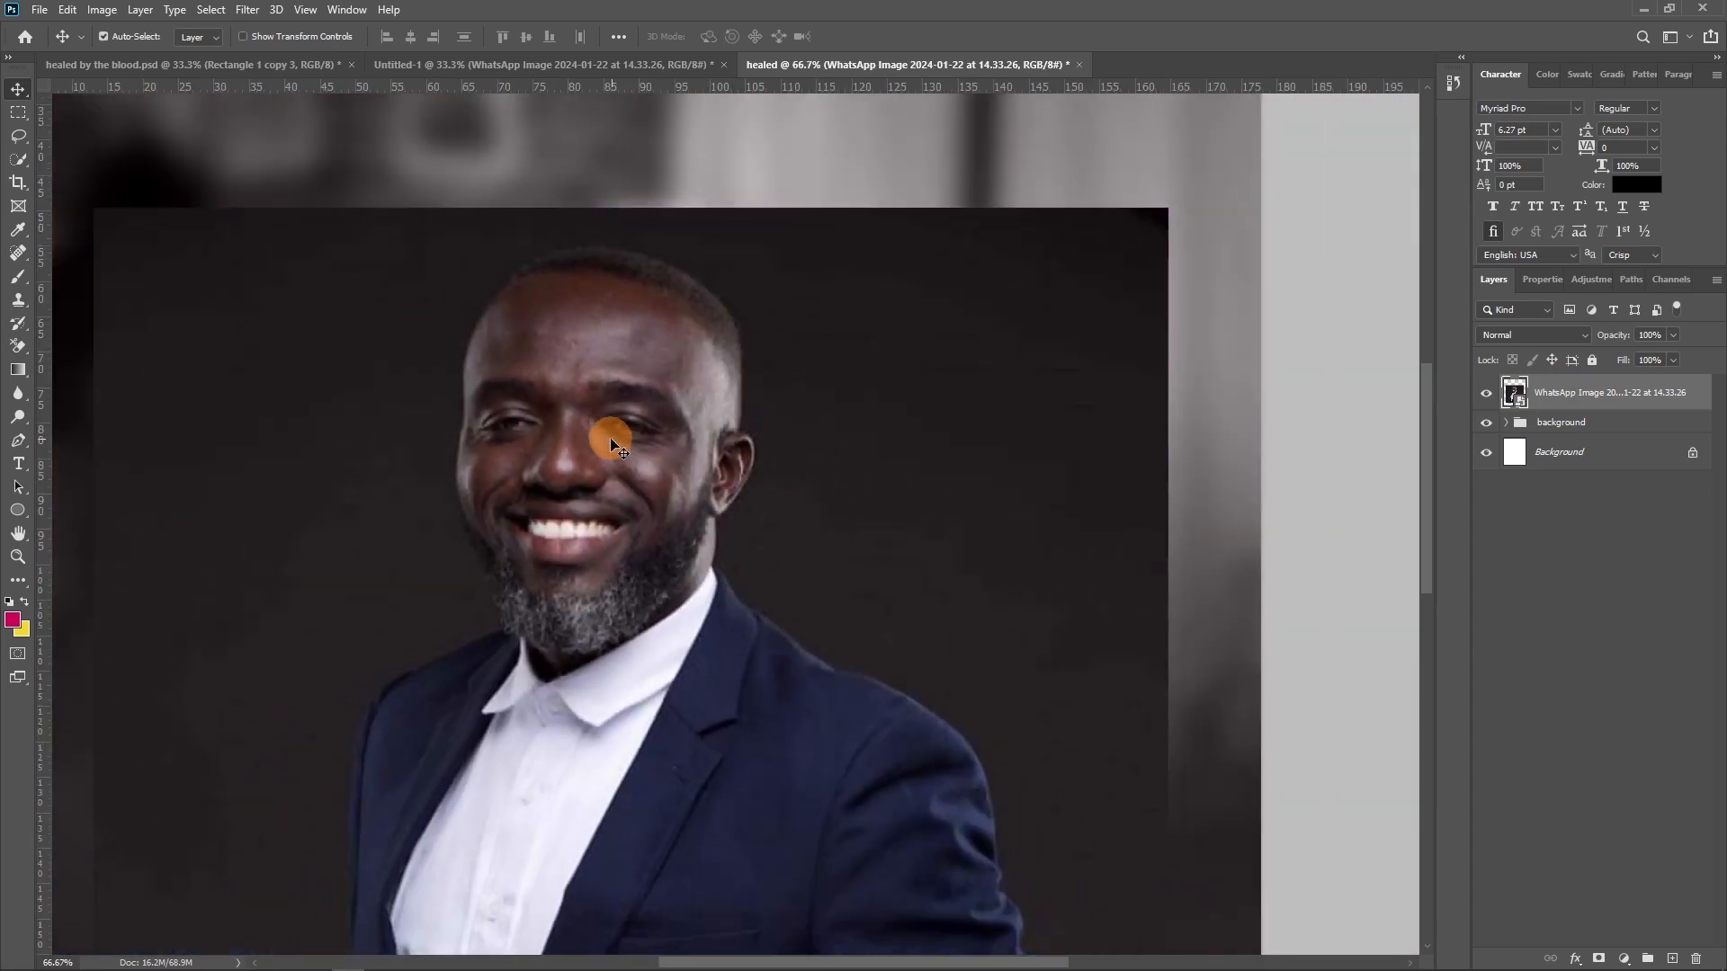
key(ctrl+minus)
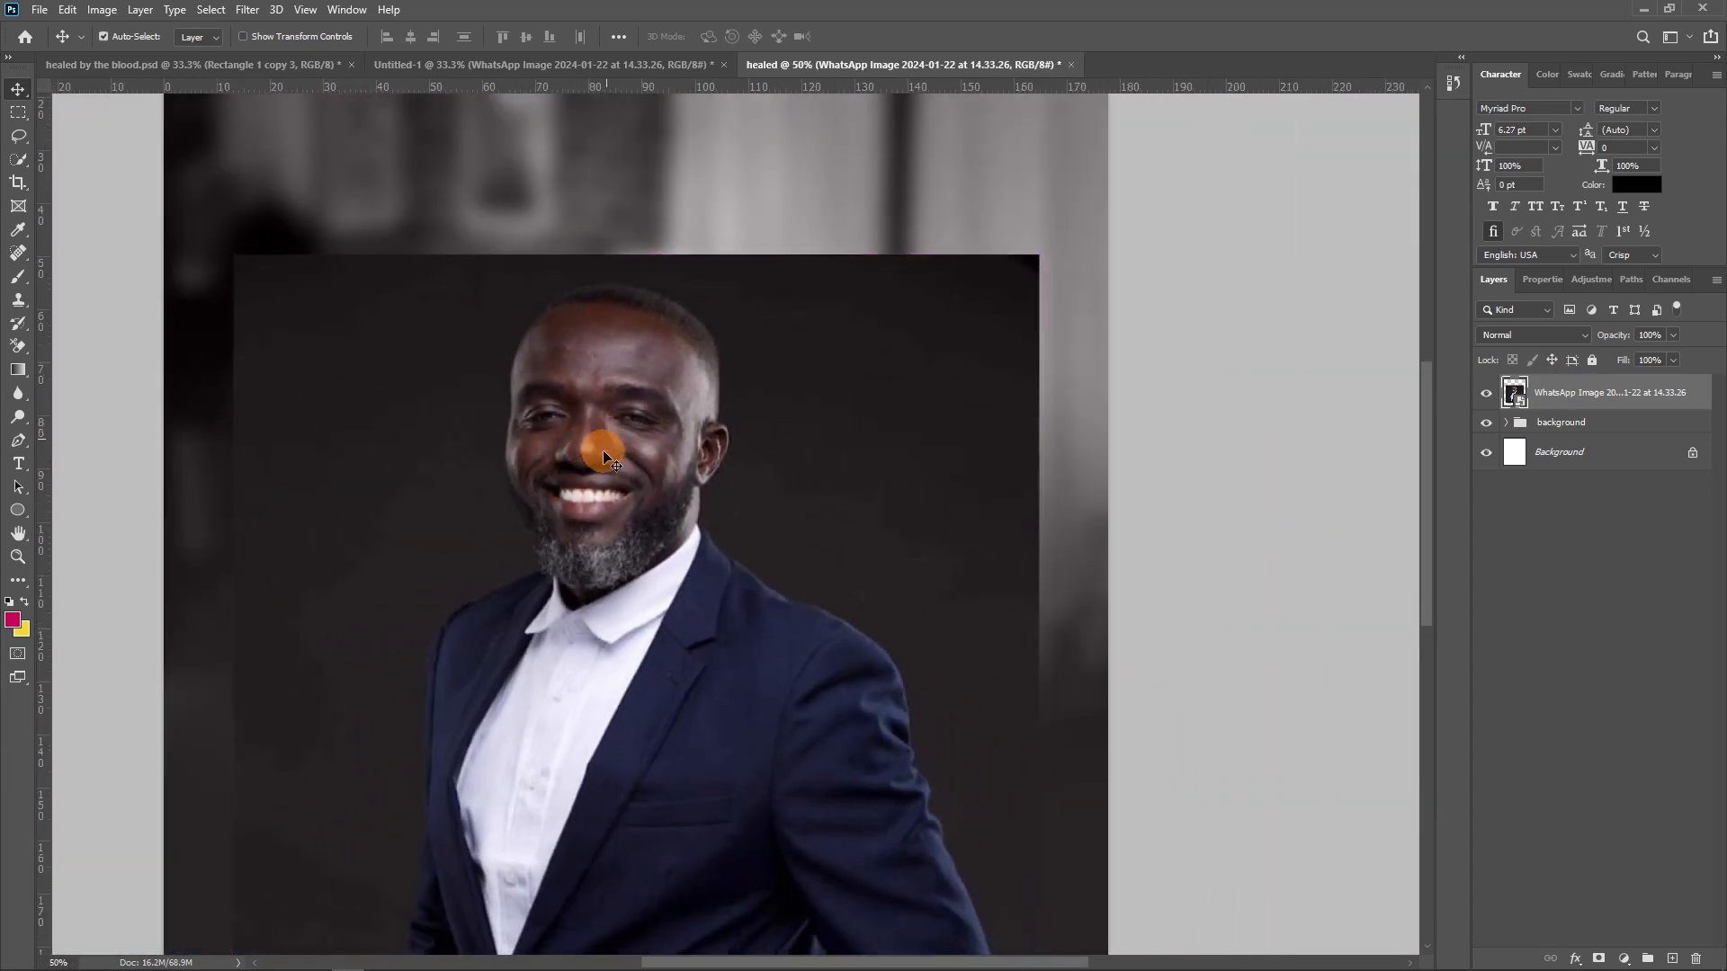
Step: Add a layer mask to the portrait at the flyer's base and paint black around the man, reducing the brush size to 400
scroll(608, 440, down, 3)
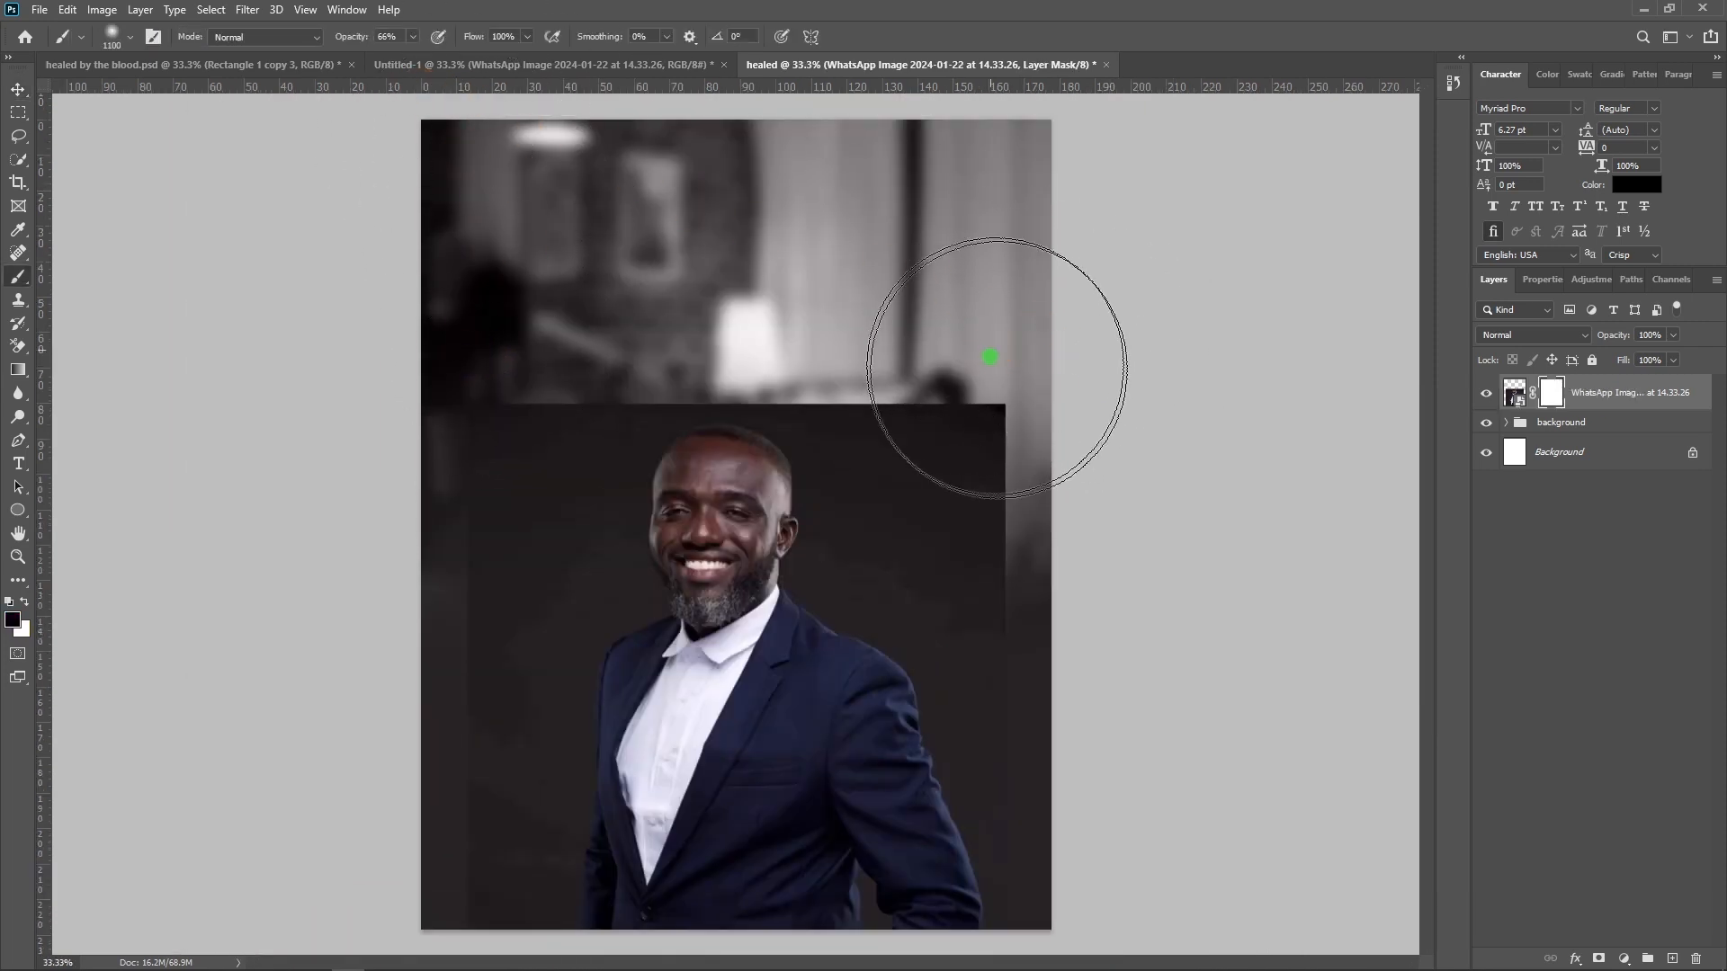
drag(1089, 444, 1005, 378)
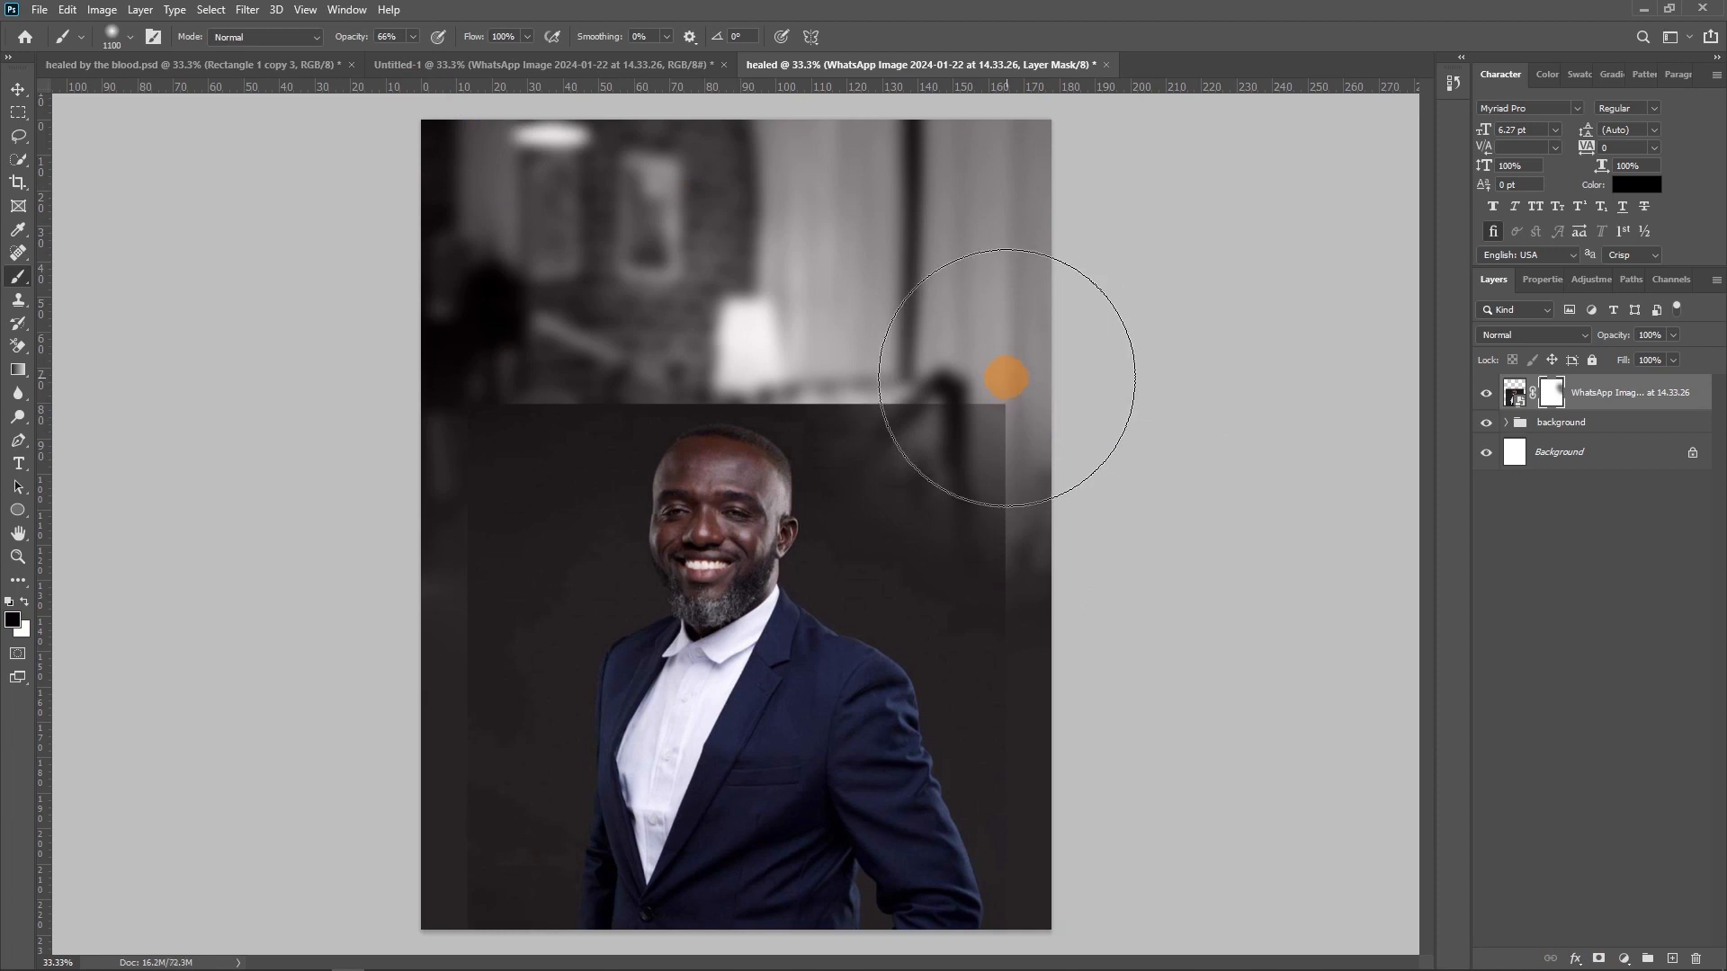
key([)
key([)
key([)
key([)
key([)
key([)
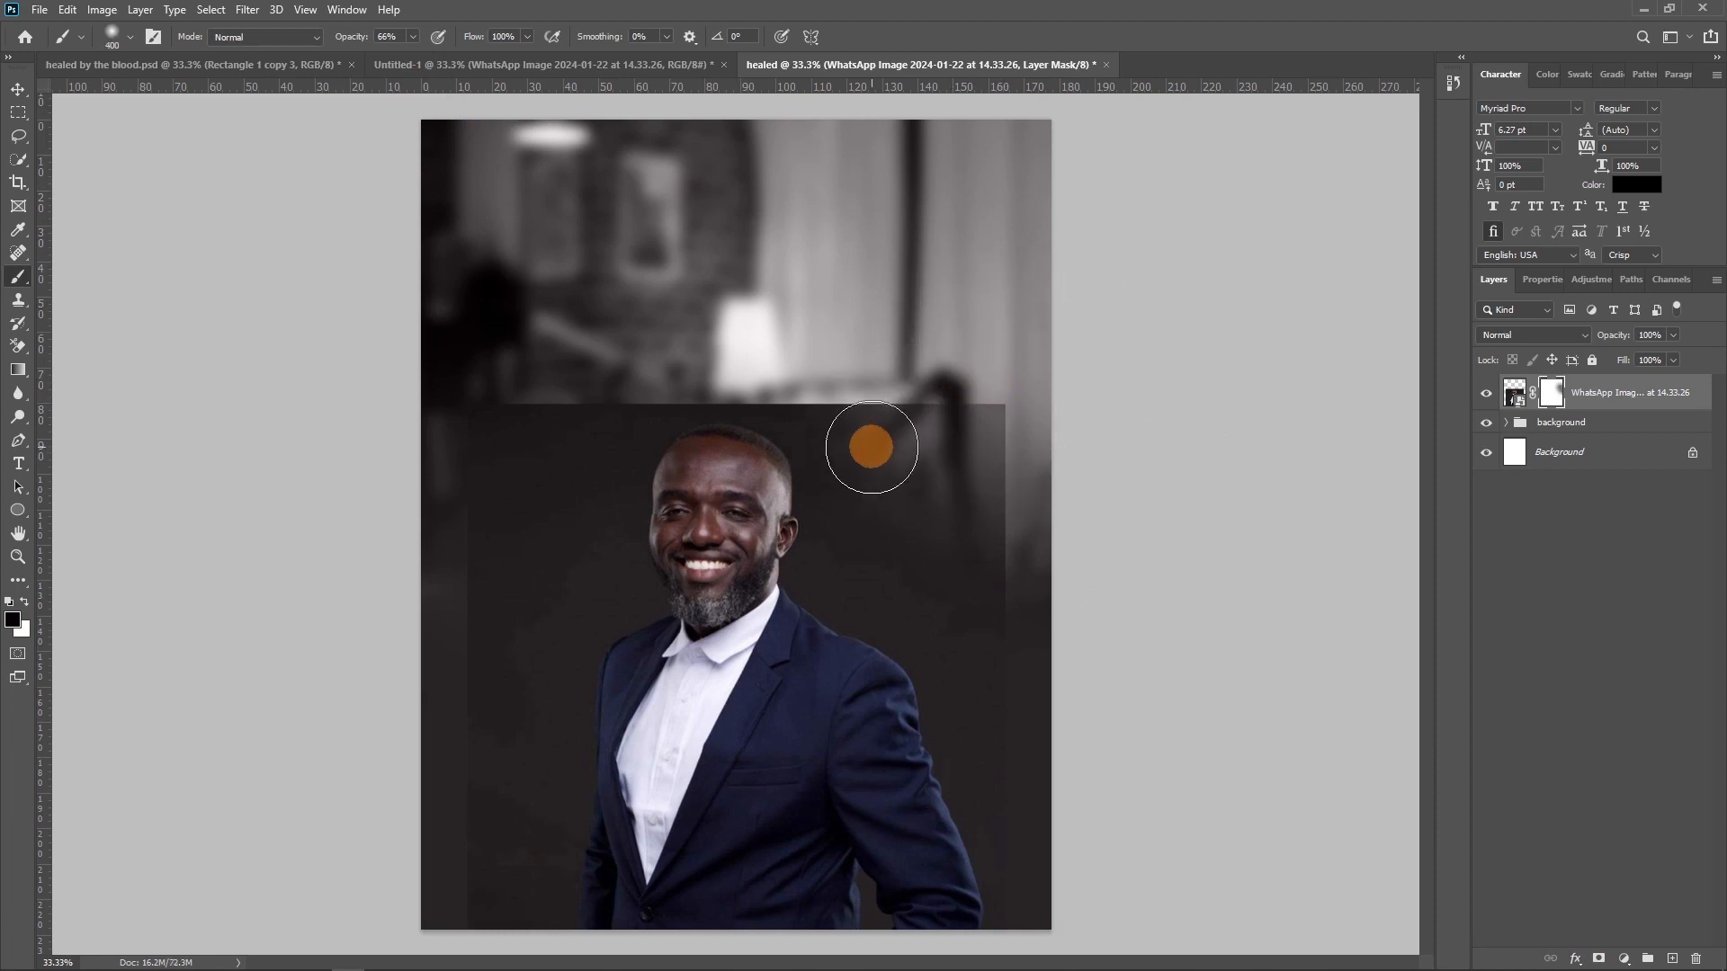
mouse_move(804, 389)
mouse_down()
mouse_move(1013, 425)
mouse_move(950, 425)
mouse_move(1047, 832)
mouse_move(1008, 803)
mouse_move(917, 565)
mouse_move(873, 580)
mouse_move(892, 375)
mouse_move(885, 417)
mouse_move(642, 308)
mouse_move(629, 322)
mouse_move(704, 375)
mouse_move(846, 395)
mouse_move(509, 383)
mouse_move(613, 372)
mouse_move(394, 455)
mouse_move(400, 599)
mouse_move(498, 424)
mouse_move(392, 743)
mouse_up()
drag(468, 514, 423, 849)
drag(444, 654, 478, 937)
drag(490, 787, 486, 790)
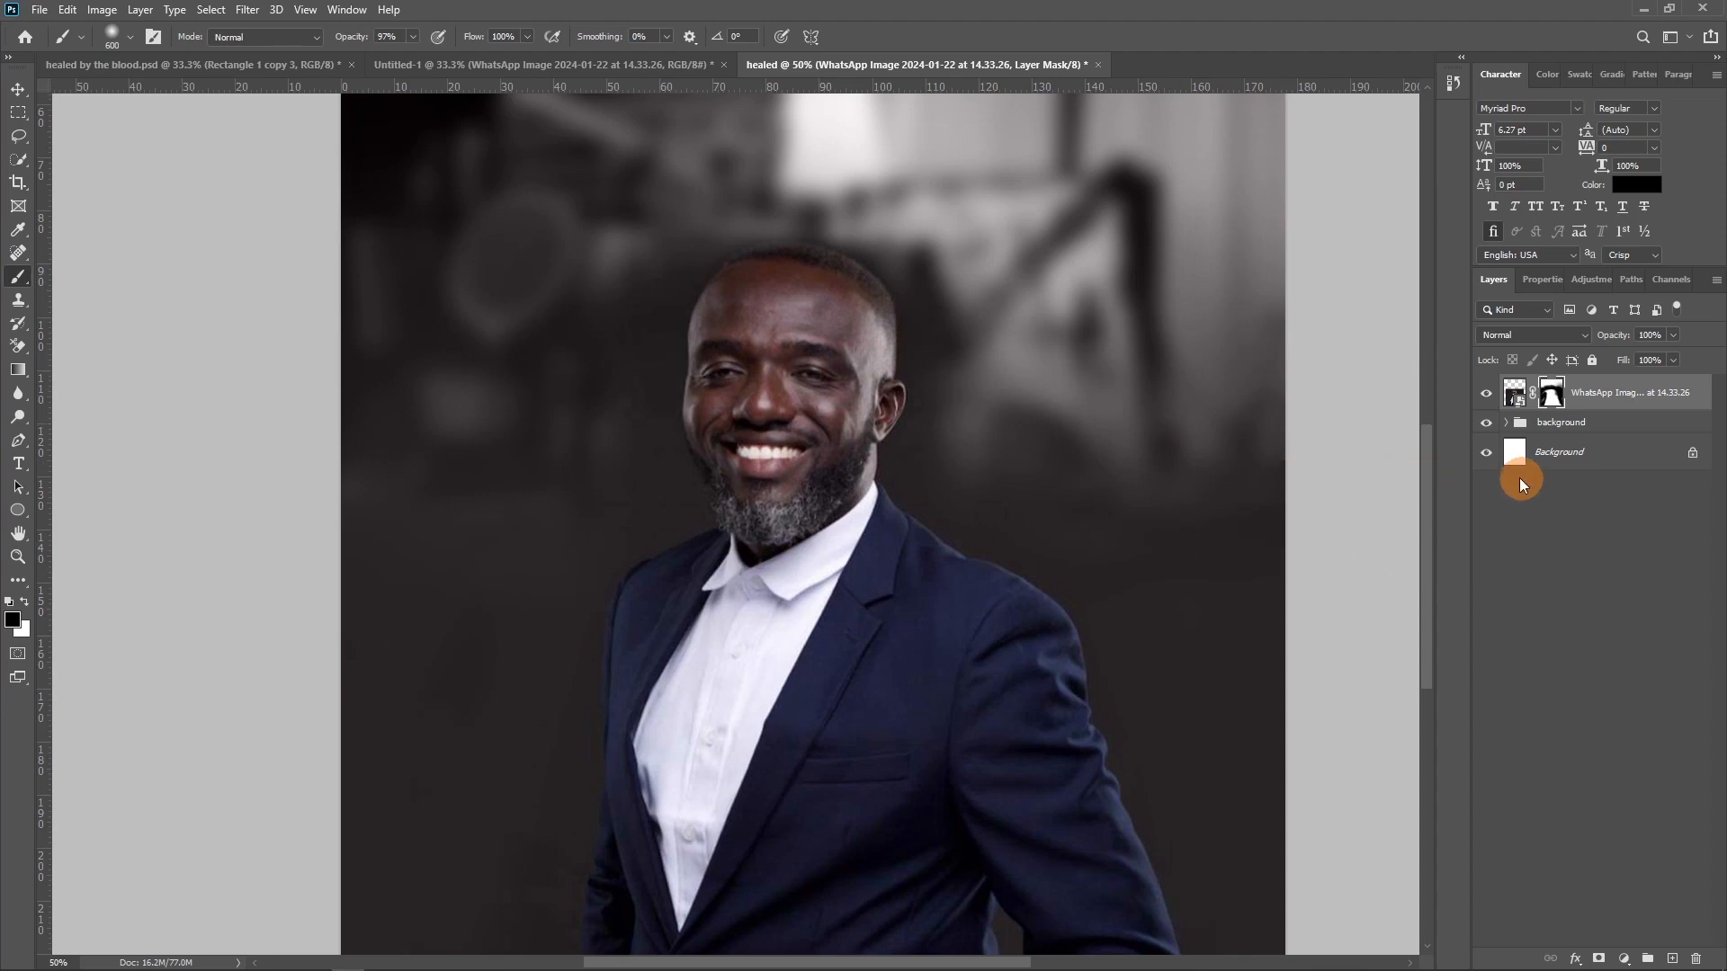
Step: Hide the background group and paint out the portrait backdrop's leftovers along its left side with the size 600 brush
click(1487, 424)
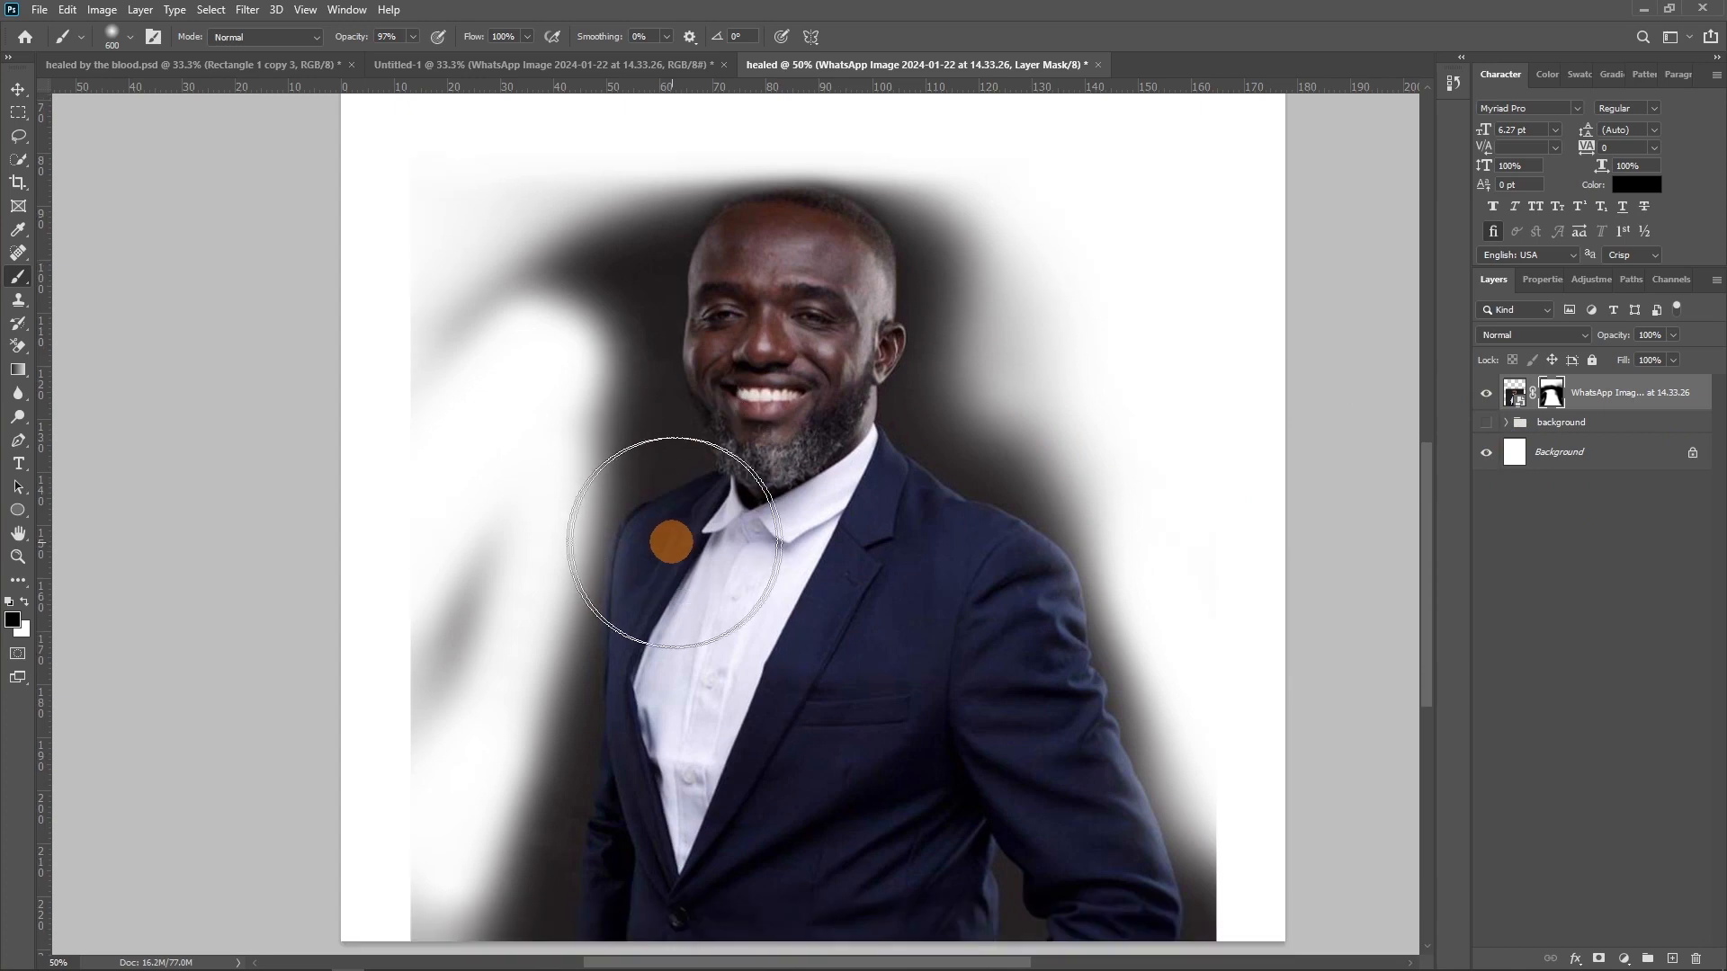
scroll(629, 540, down, 3)
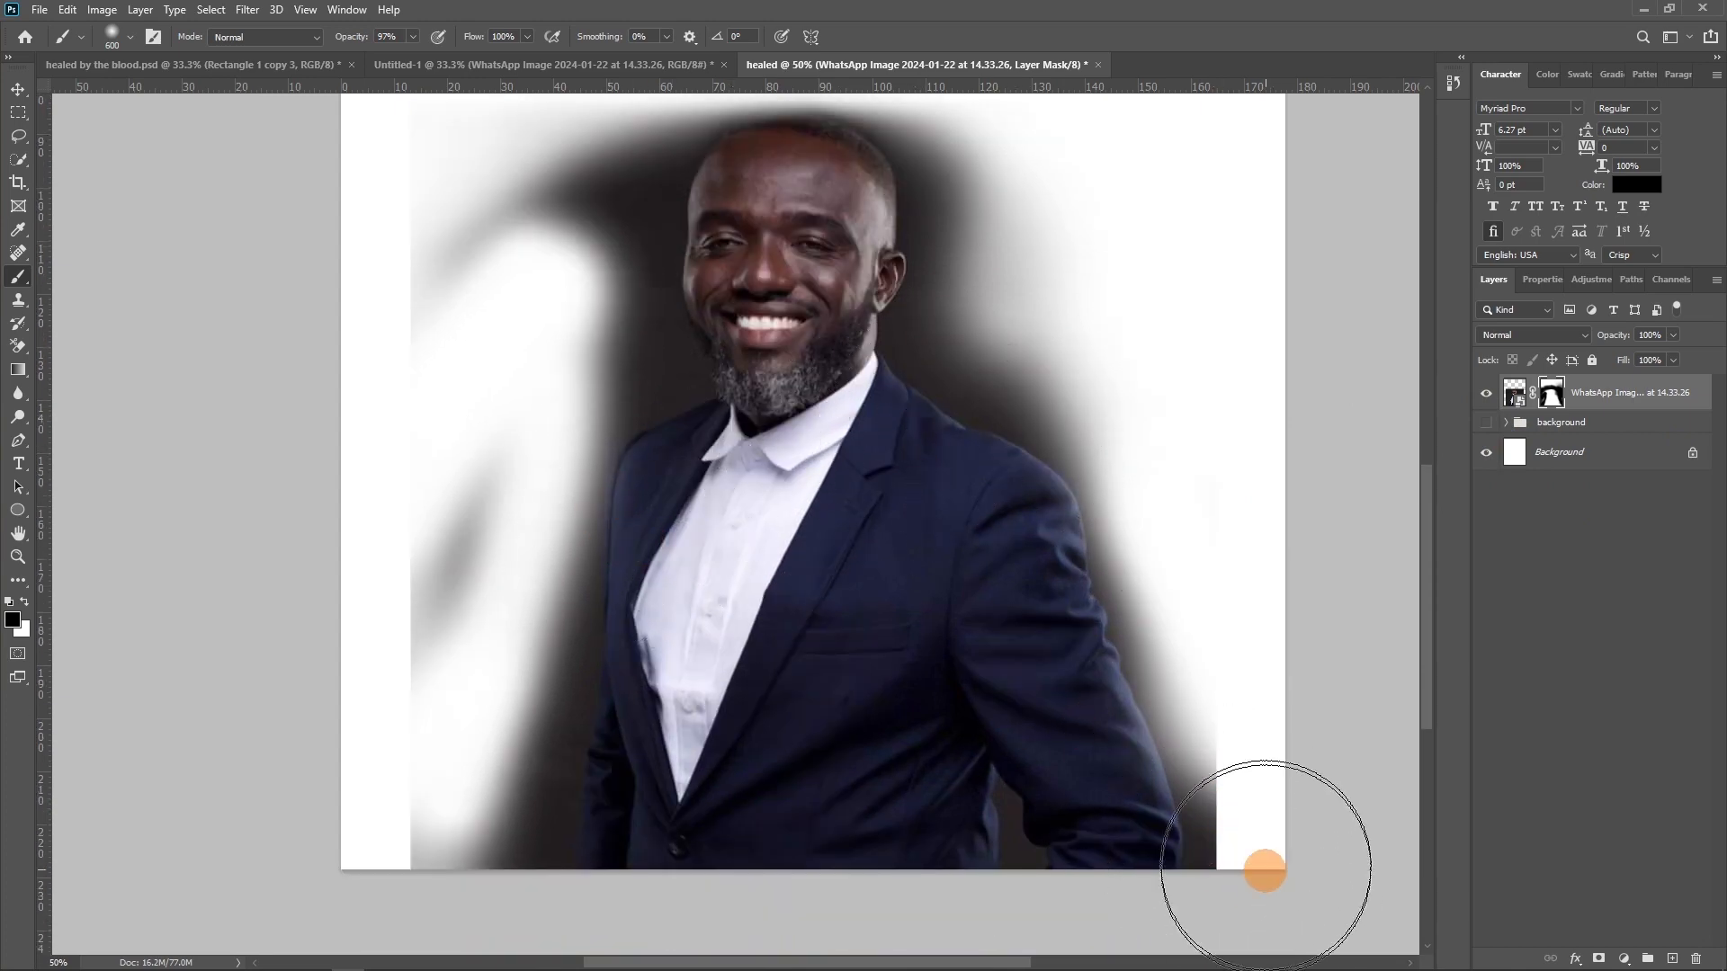
drag(386, 305, 380, 699)
scroll(270, 558, up, 3)
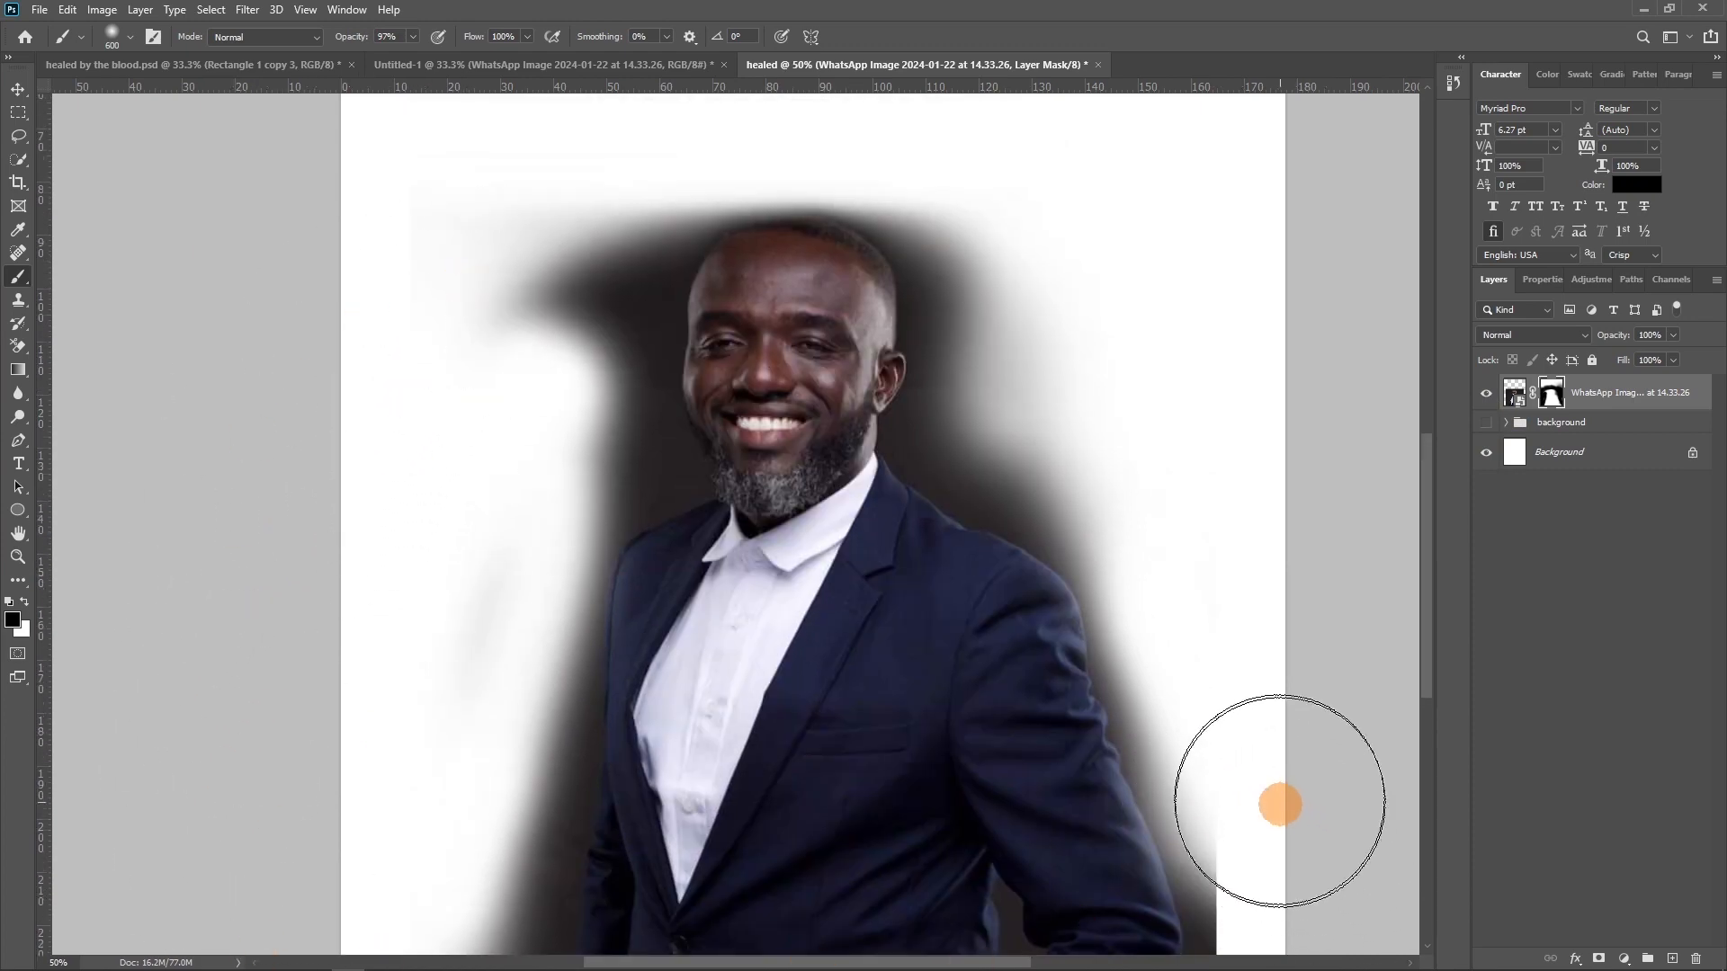
Step: Reduce the brush size to 175 and mask out the portrait's hard right edge beside the man's lower sleeve
key(bracketleft)
key(bracketleft)
key(bracketleft)
key(bracketleft)
key(bracketleft)
key(bracketleft)
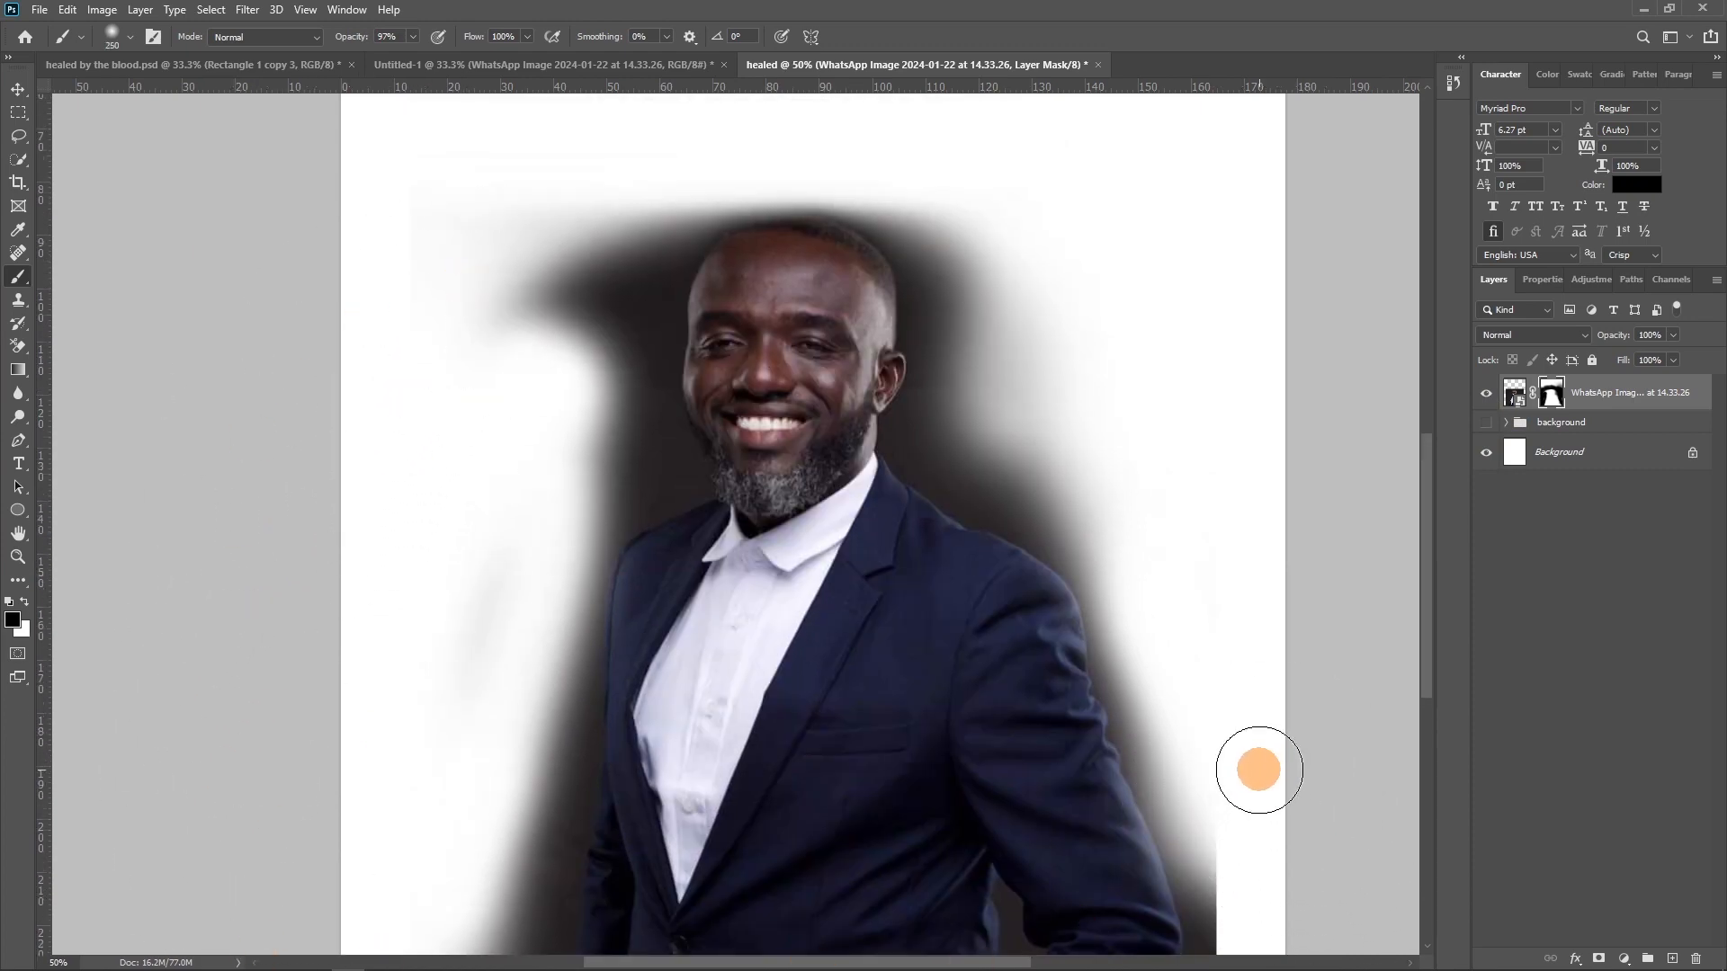
scroll(1253, 767, down, 4)
drag(1208, 680, 1250, 894)
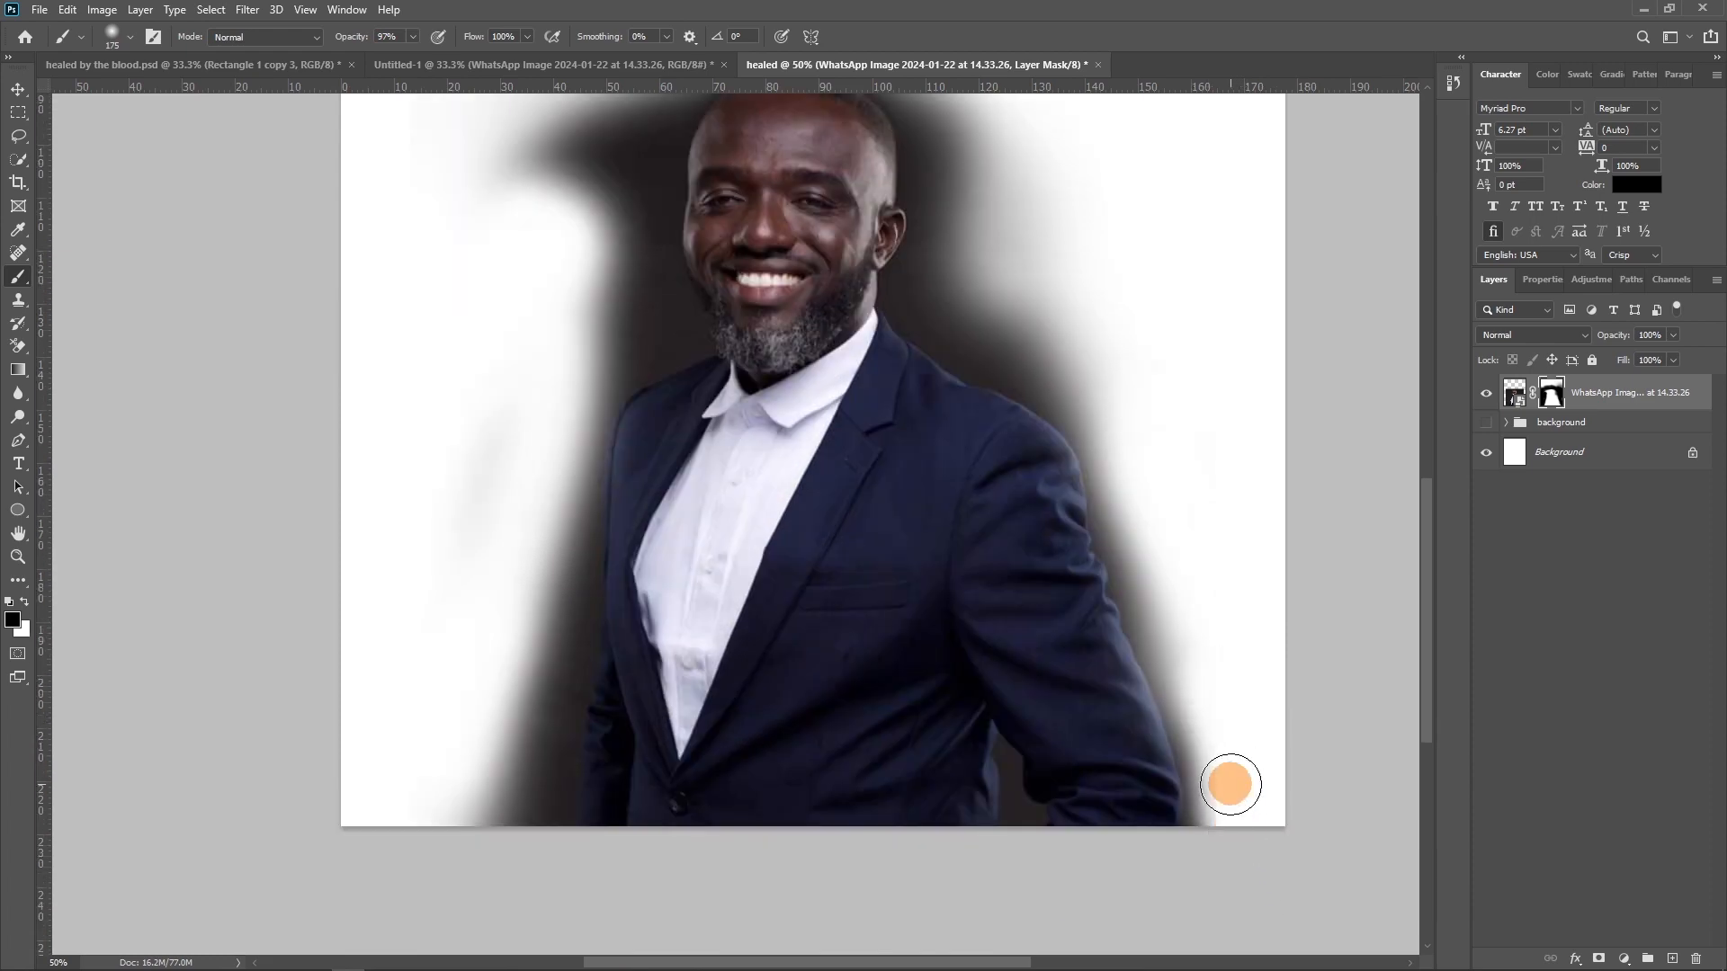
scroll(1202, 796, up, 3)
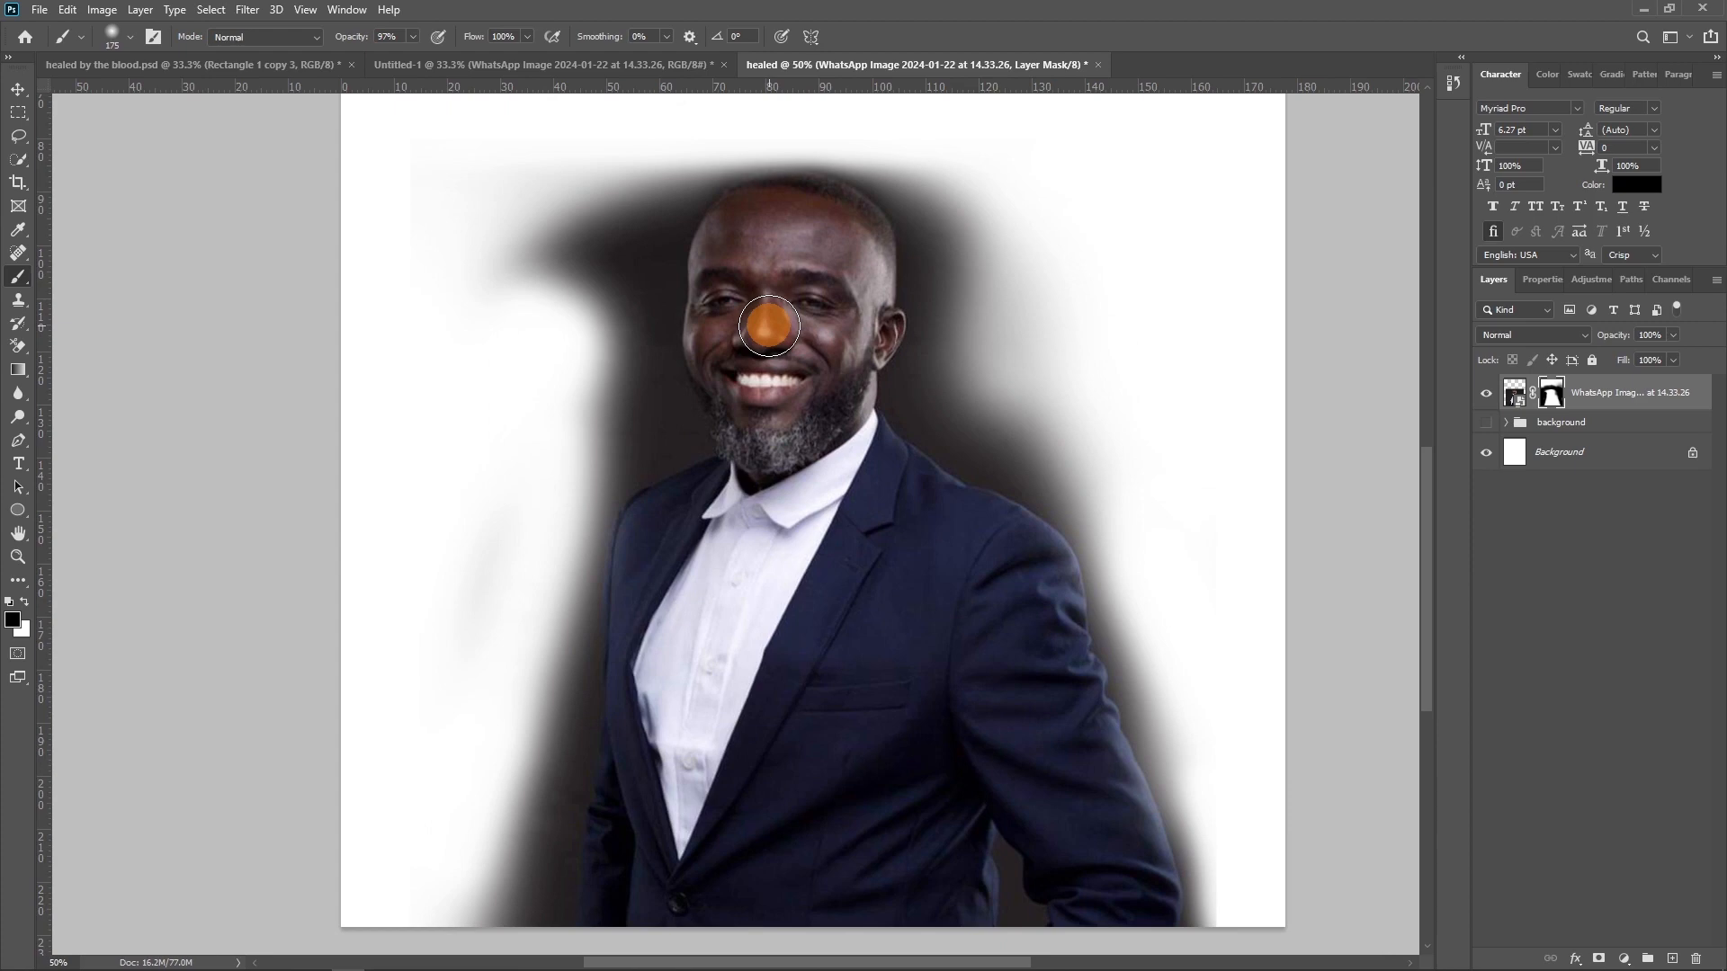
Step: Try Select Subject on the man, inspect the selection edge around his beard and shoulder, and deselect
click(216, 11)
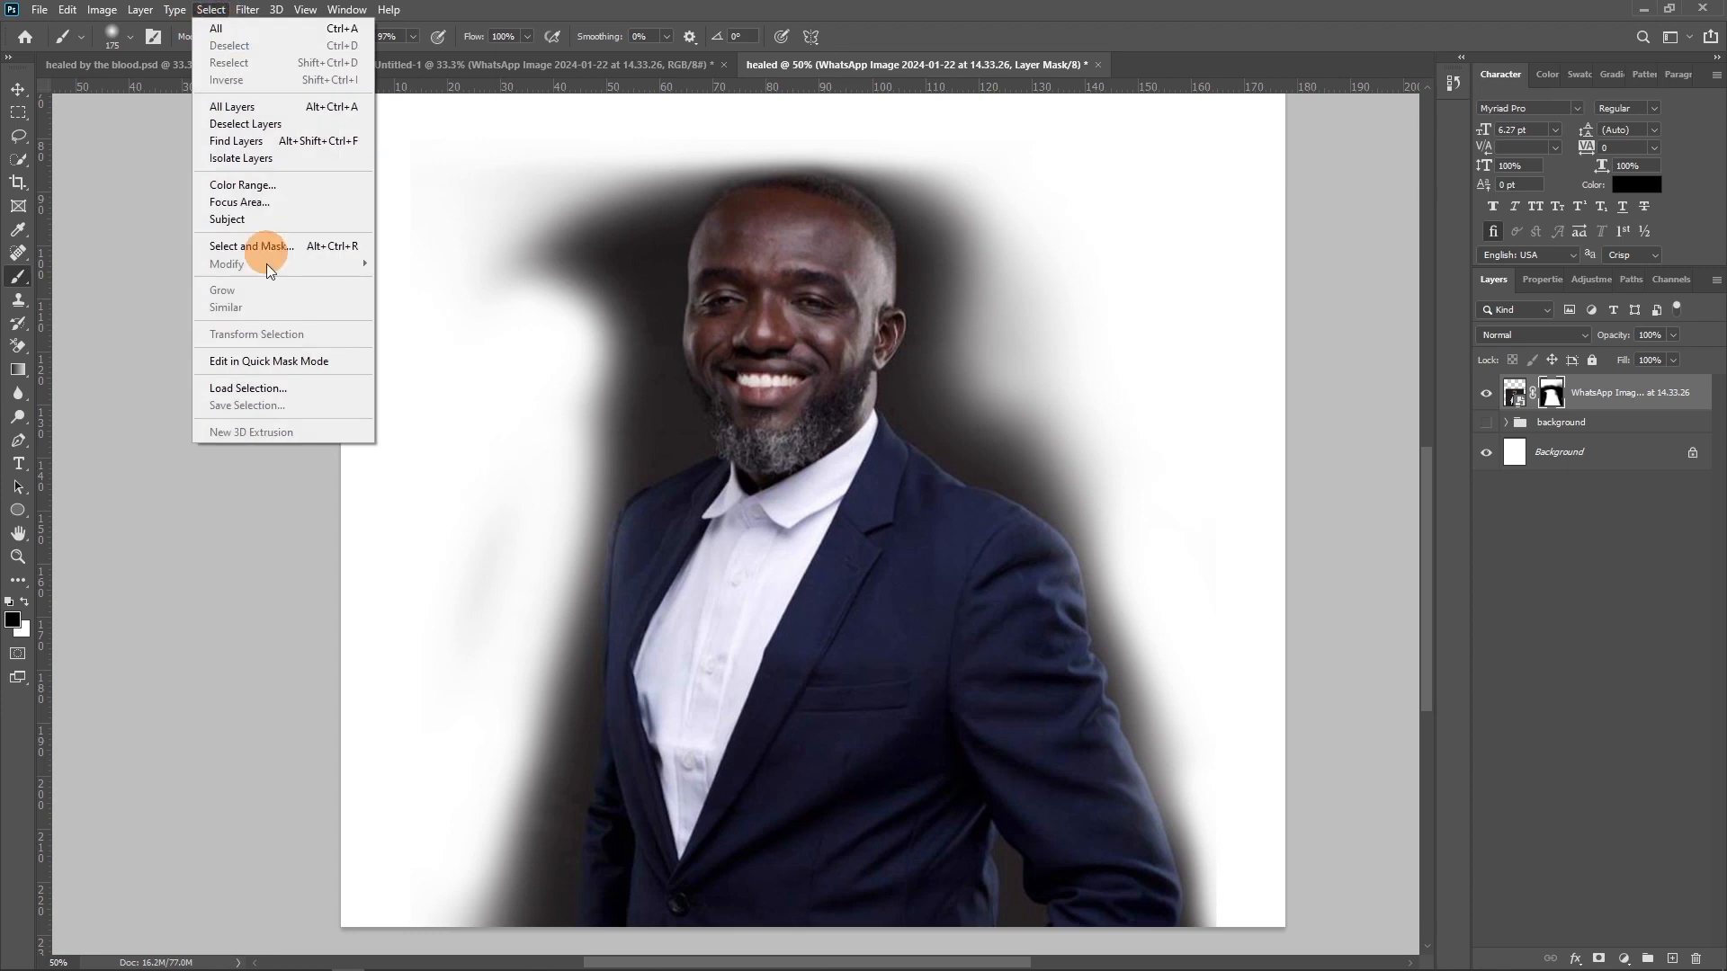
click(238, 222)
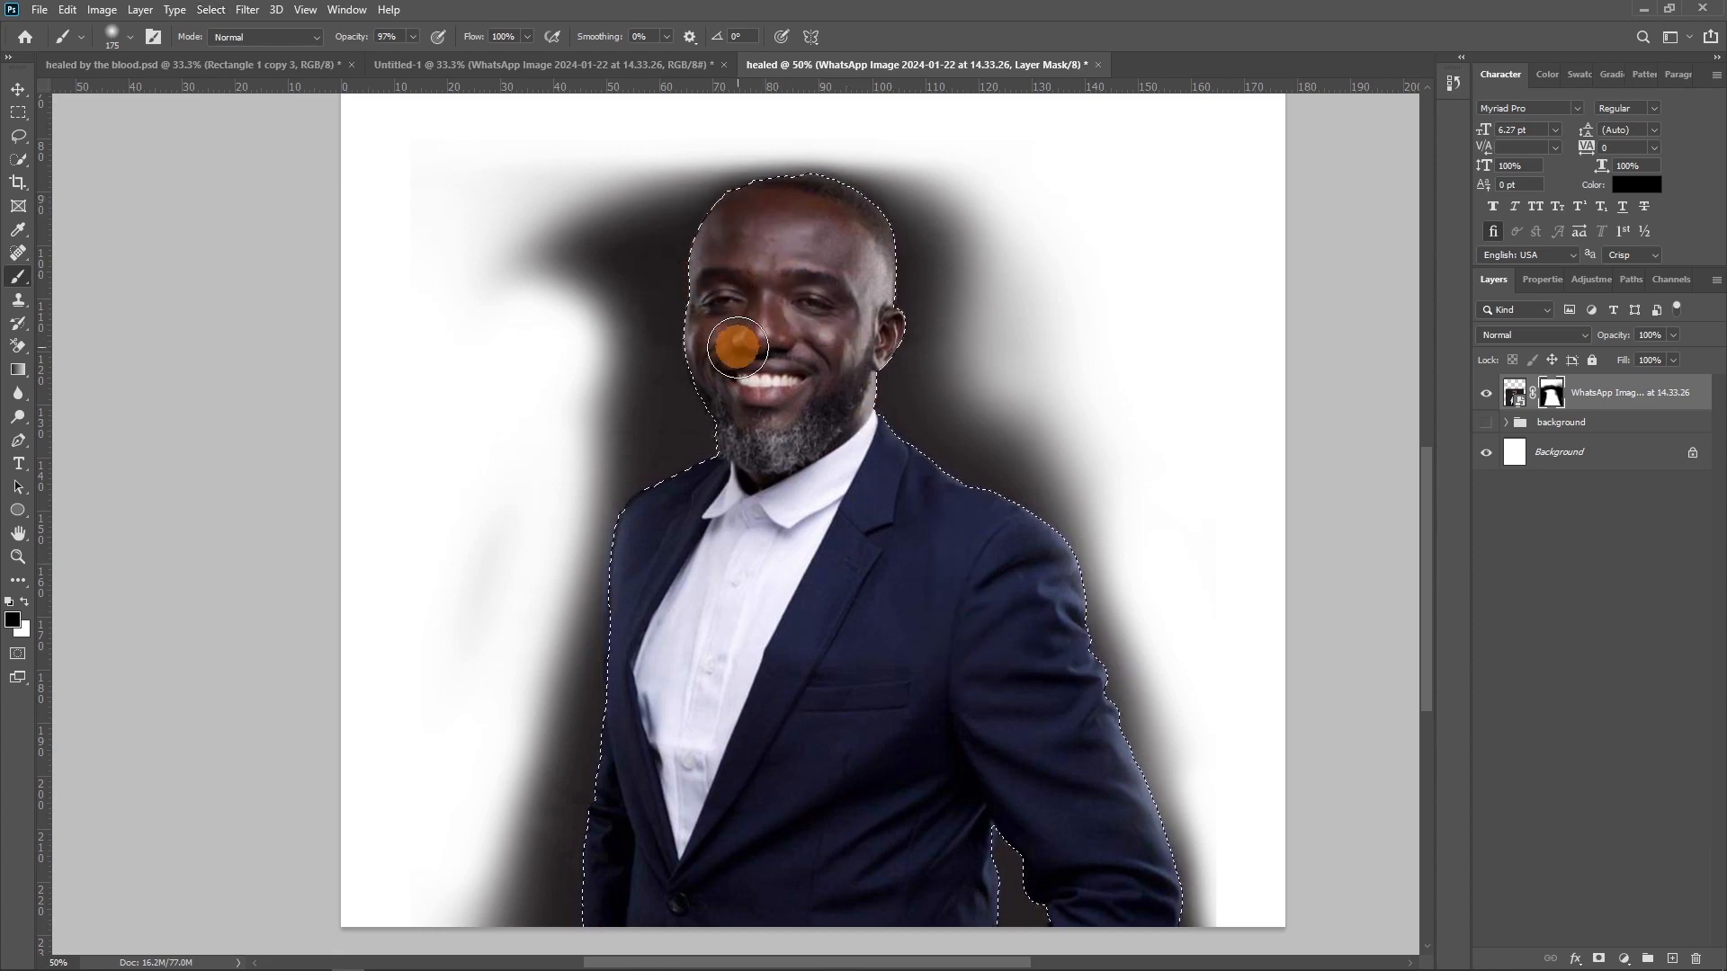
key(ctrl+plus)
key(ctrl+plus)
key(ctrl+plus)
scroll(743, 333, up, 3)
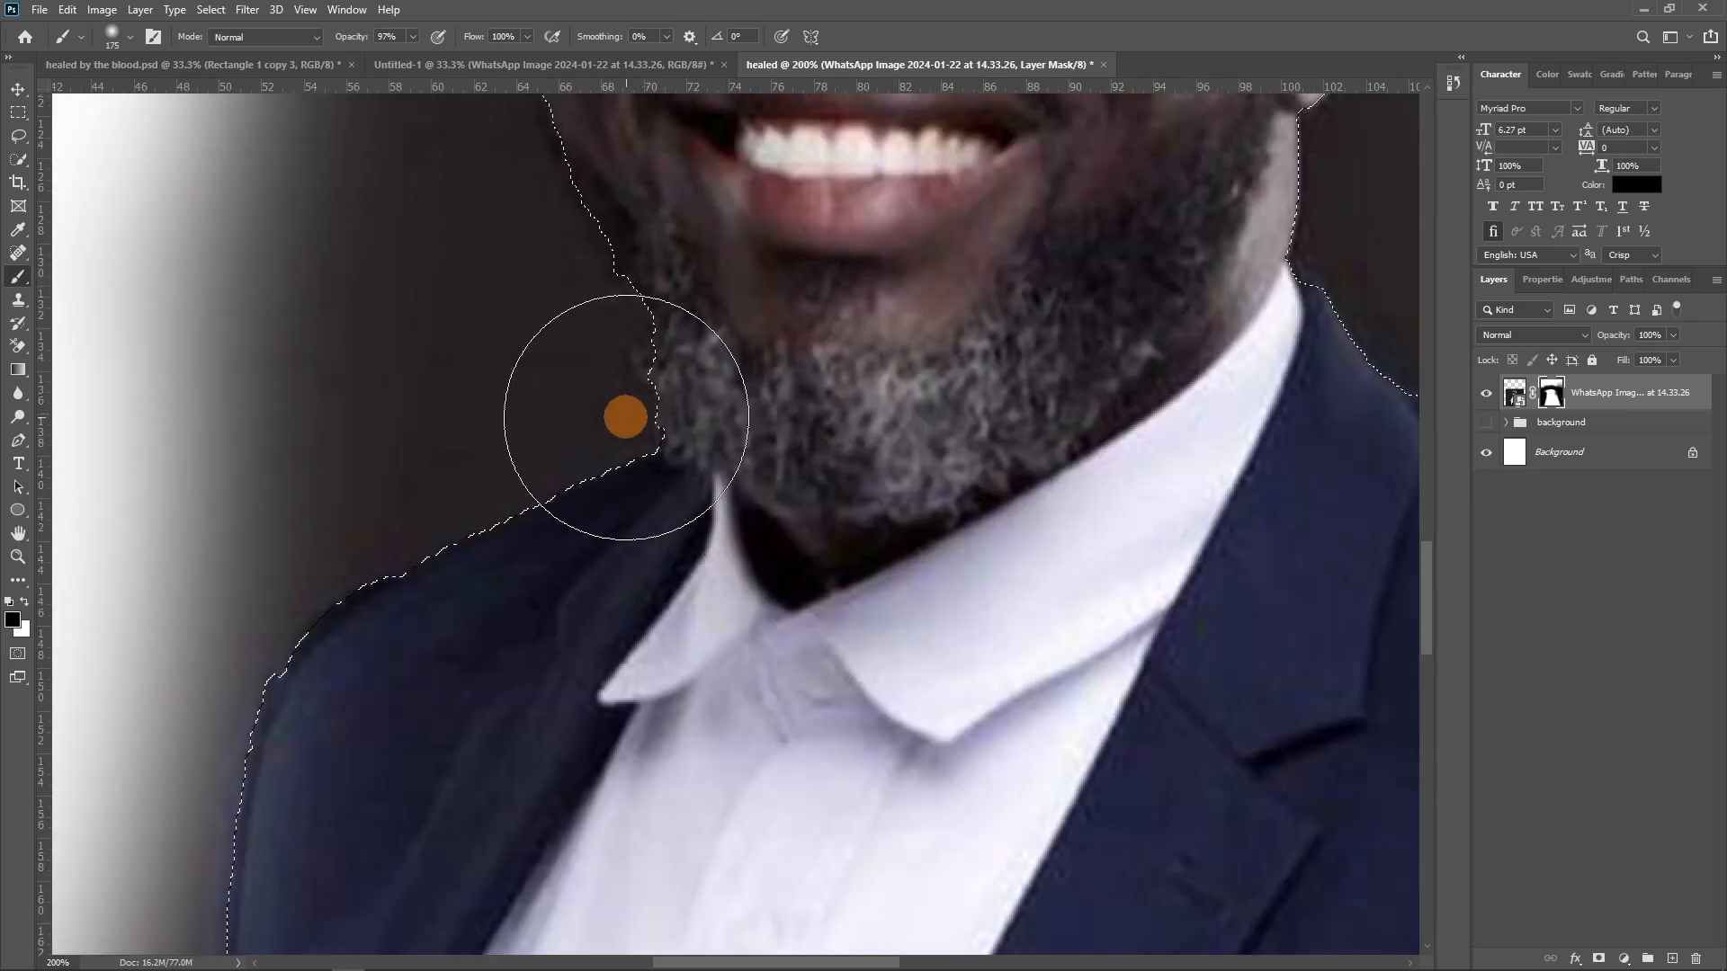
scroll(625, 416, down, 2)
scroll(624, 417, up, 1)
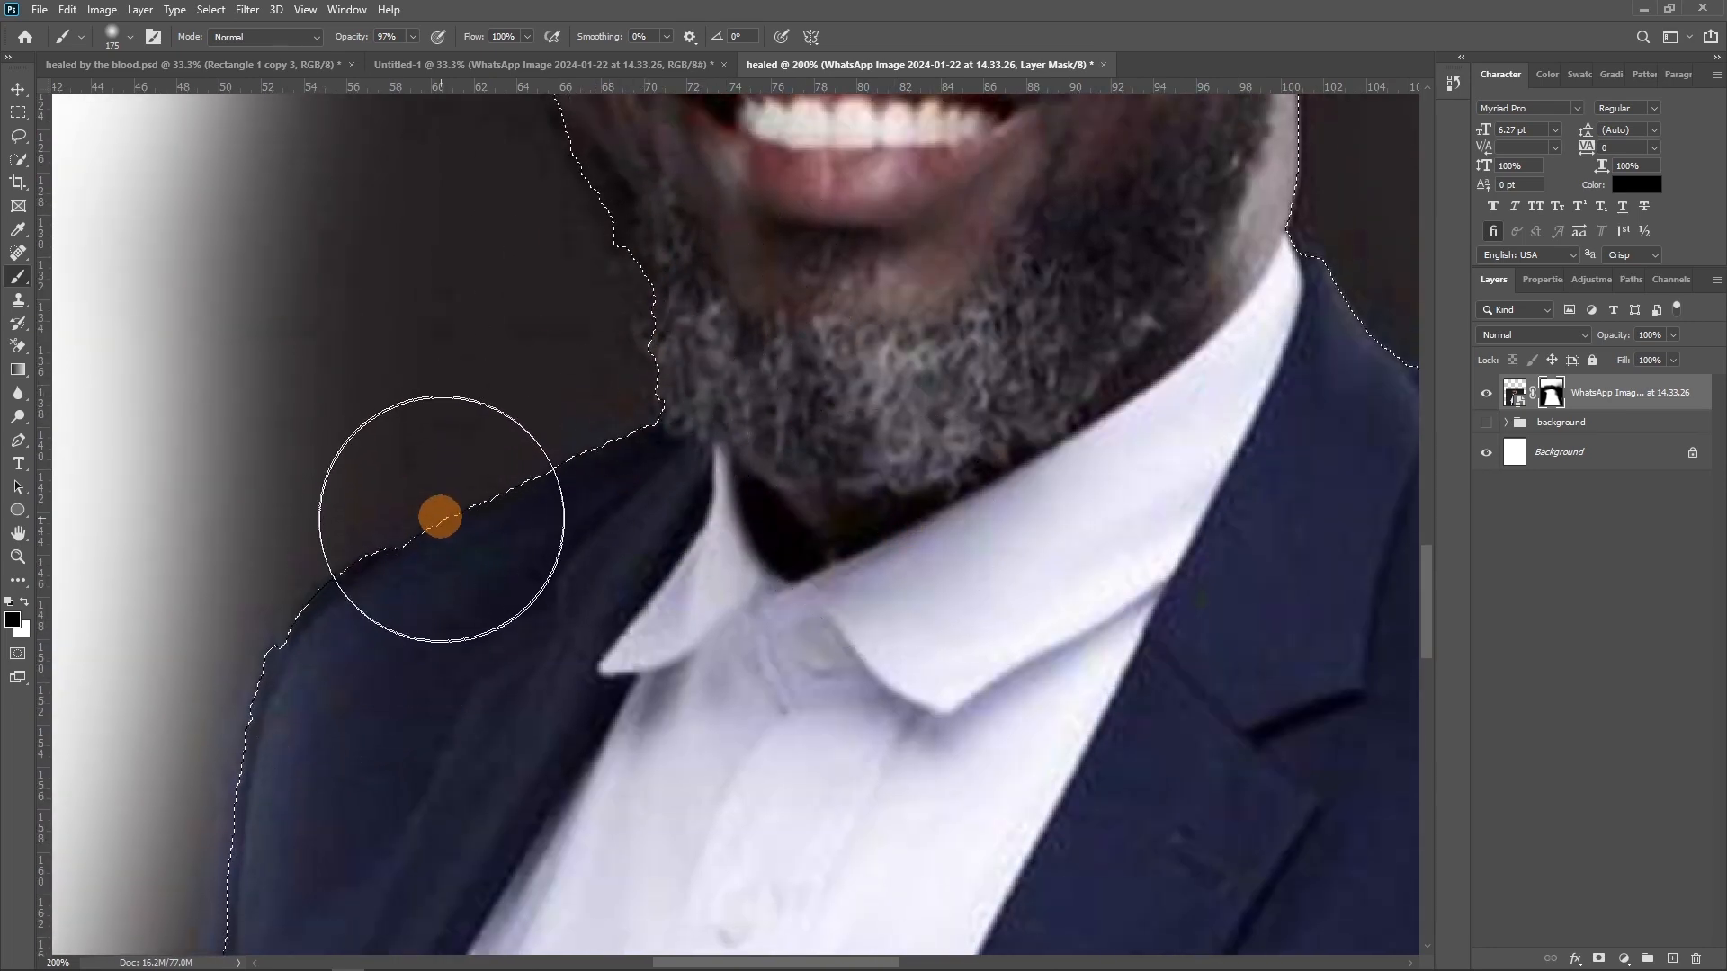
key(ctrl+d)
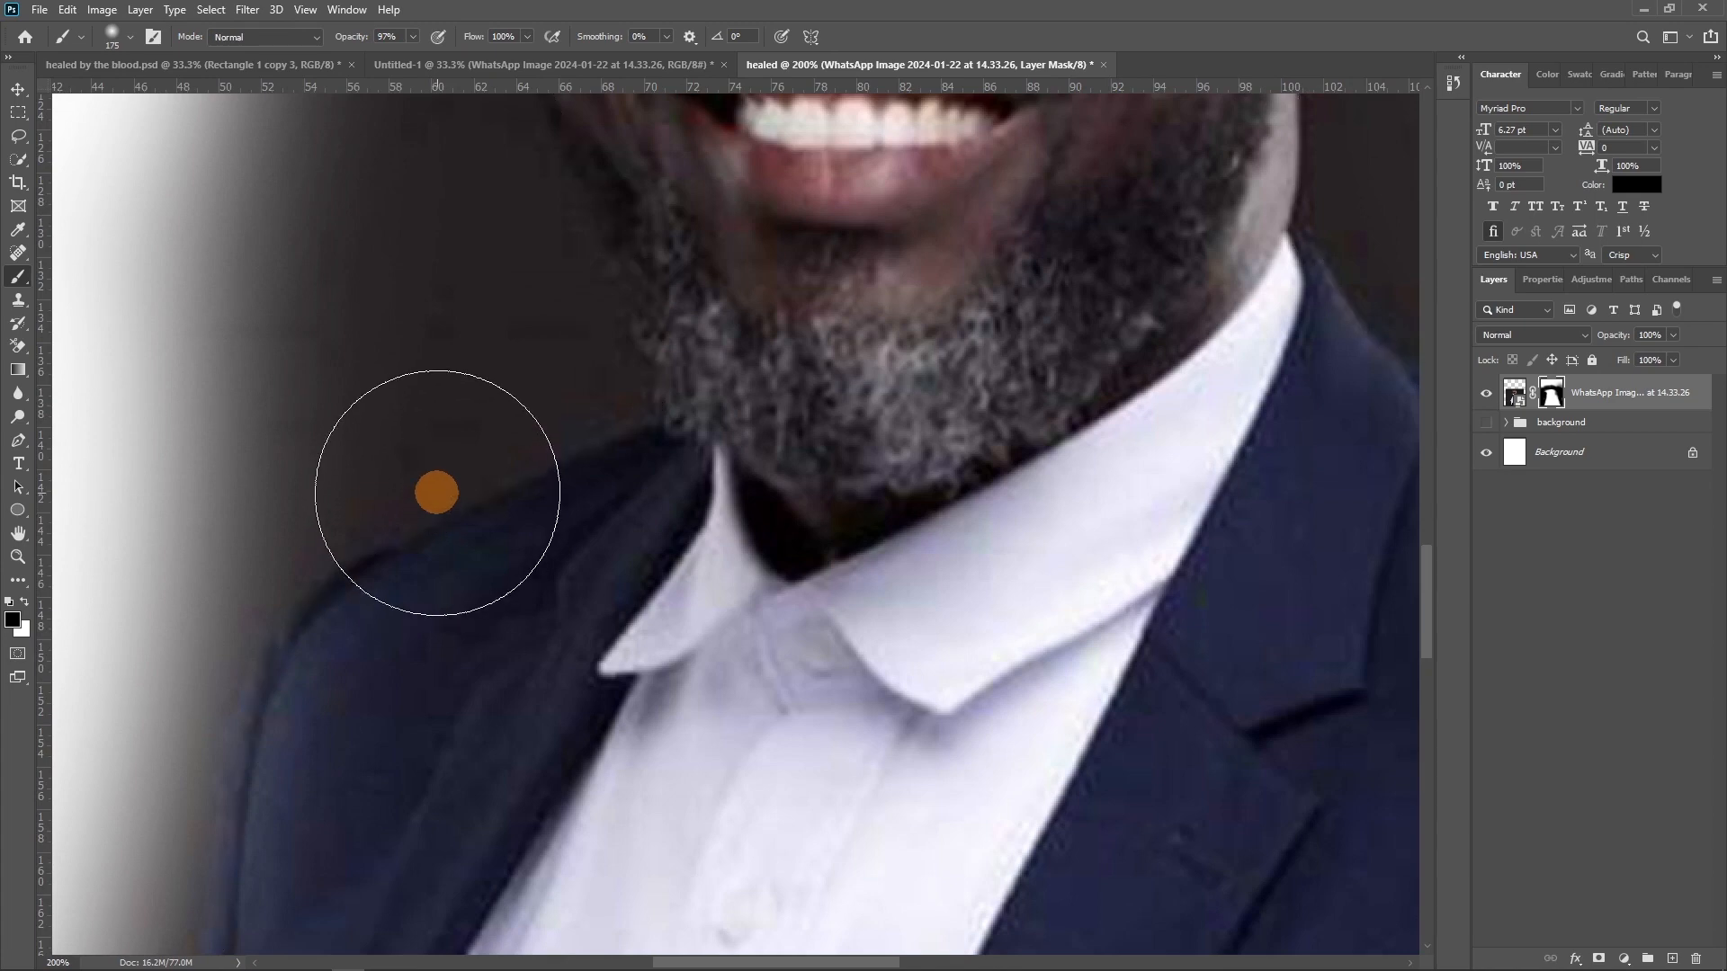
key(ctrl+minus)
key(ctrl+minus)
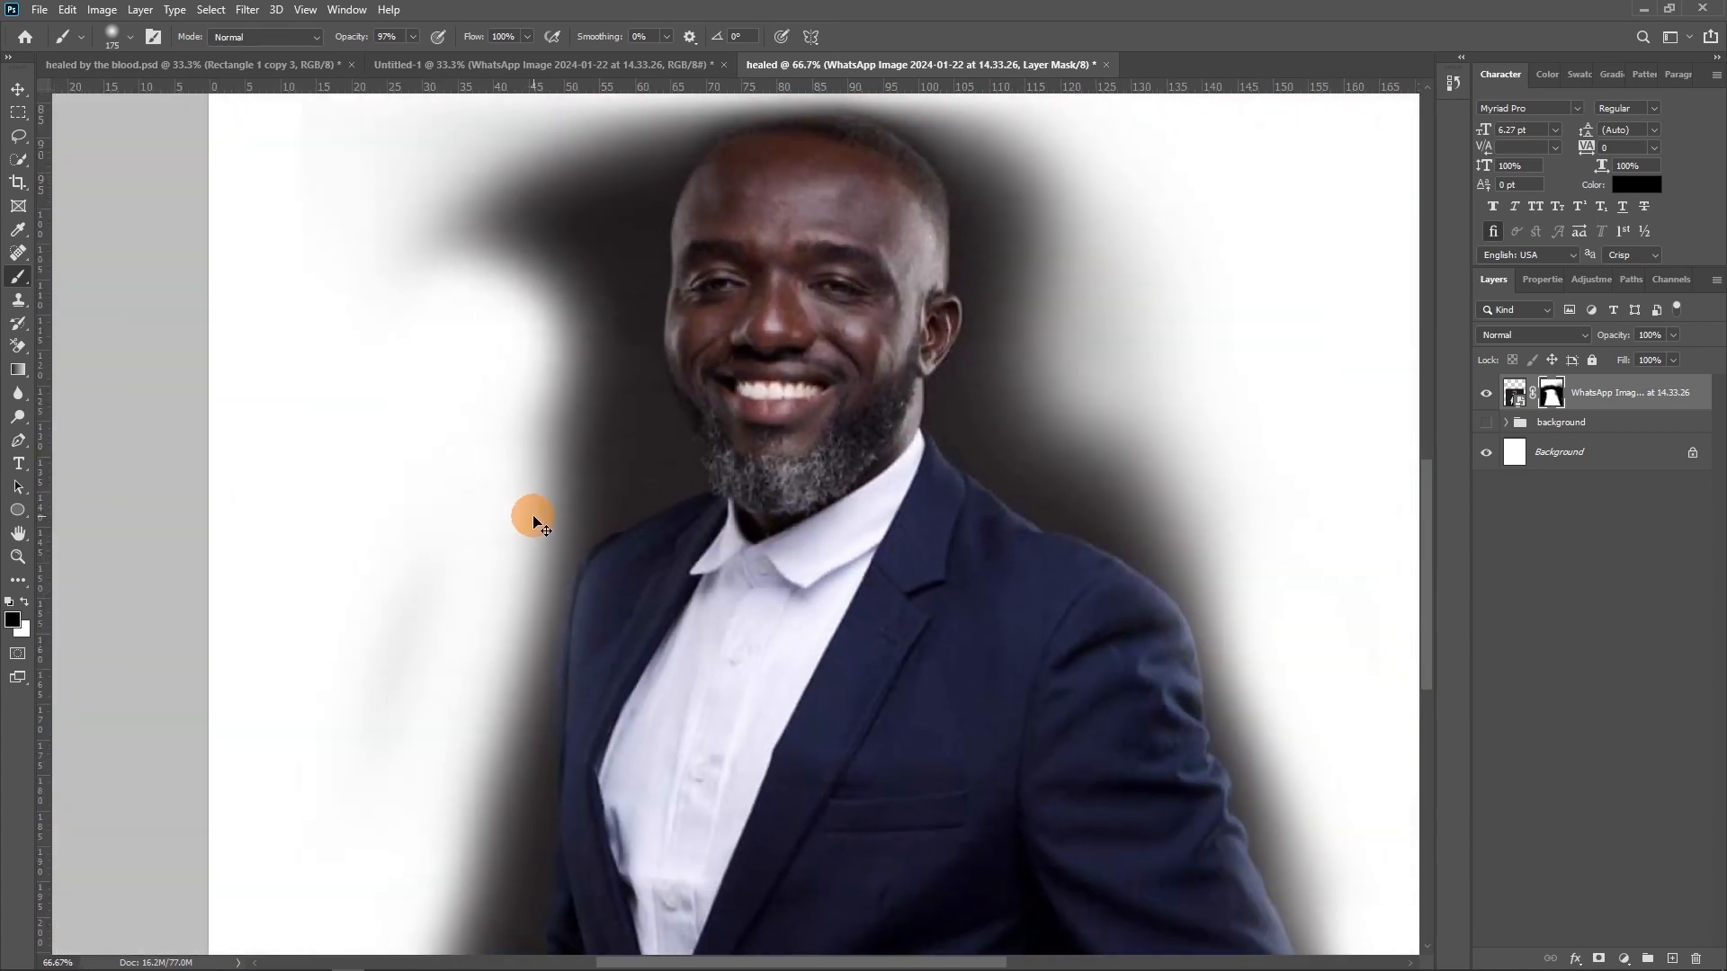
key(ctrl+minus)
Step: Make the background group visible again and check how the masked portrait blends down to the flyer's lower edge
scroll(559, 512, down, 3)
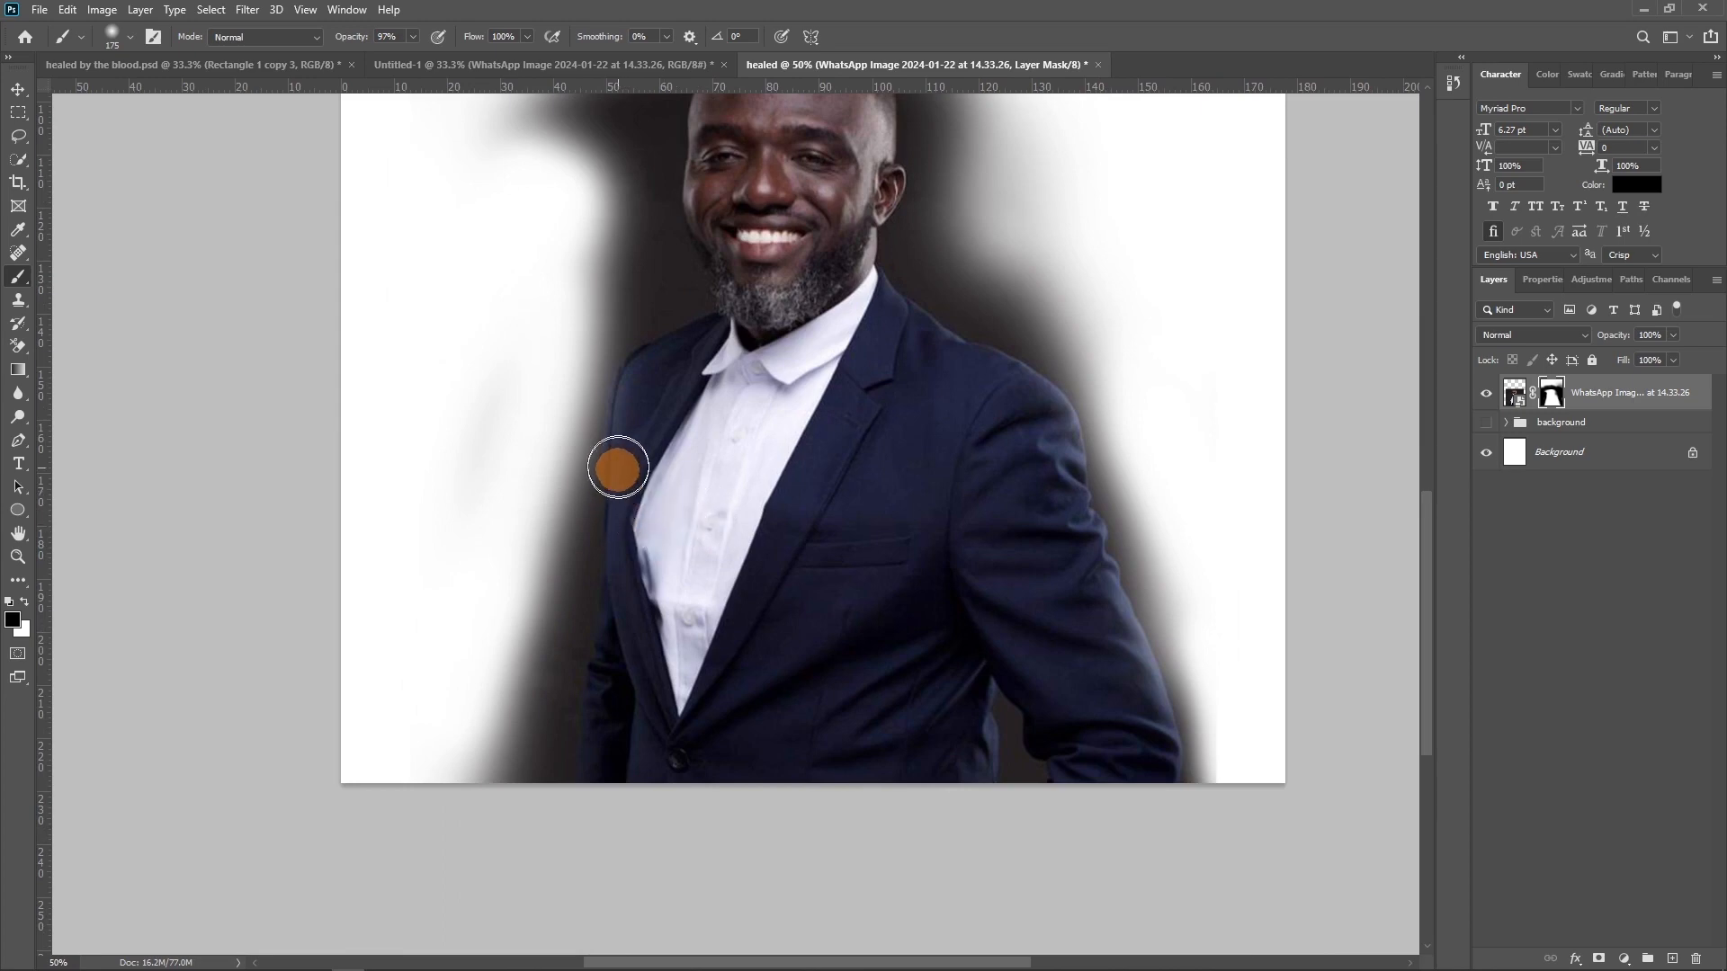
scroll(815, 365, up, 3)
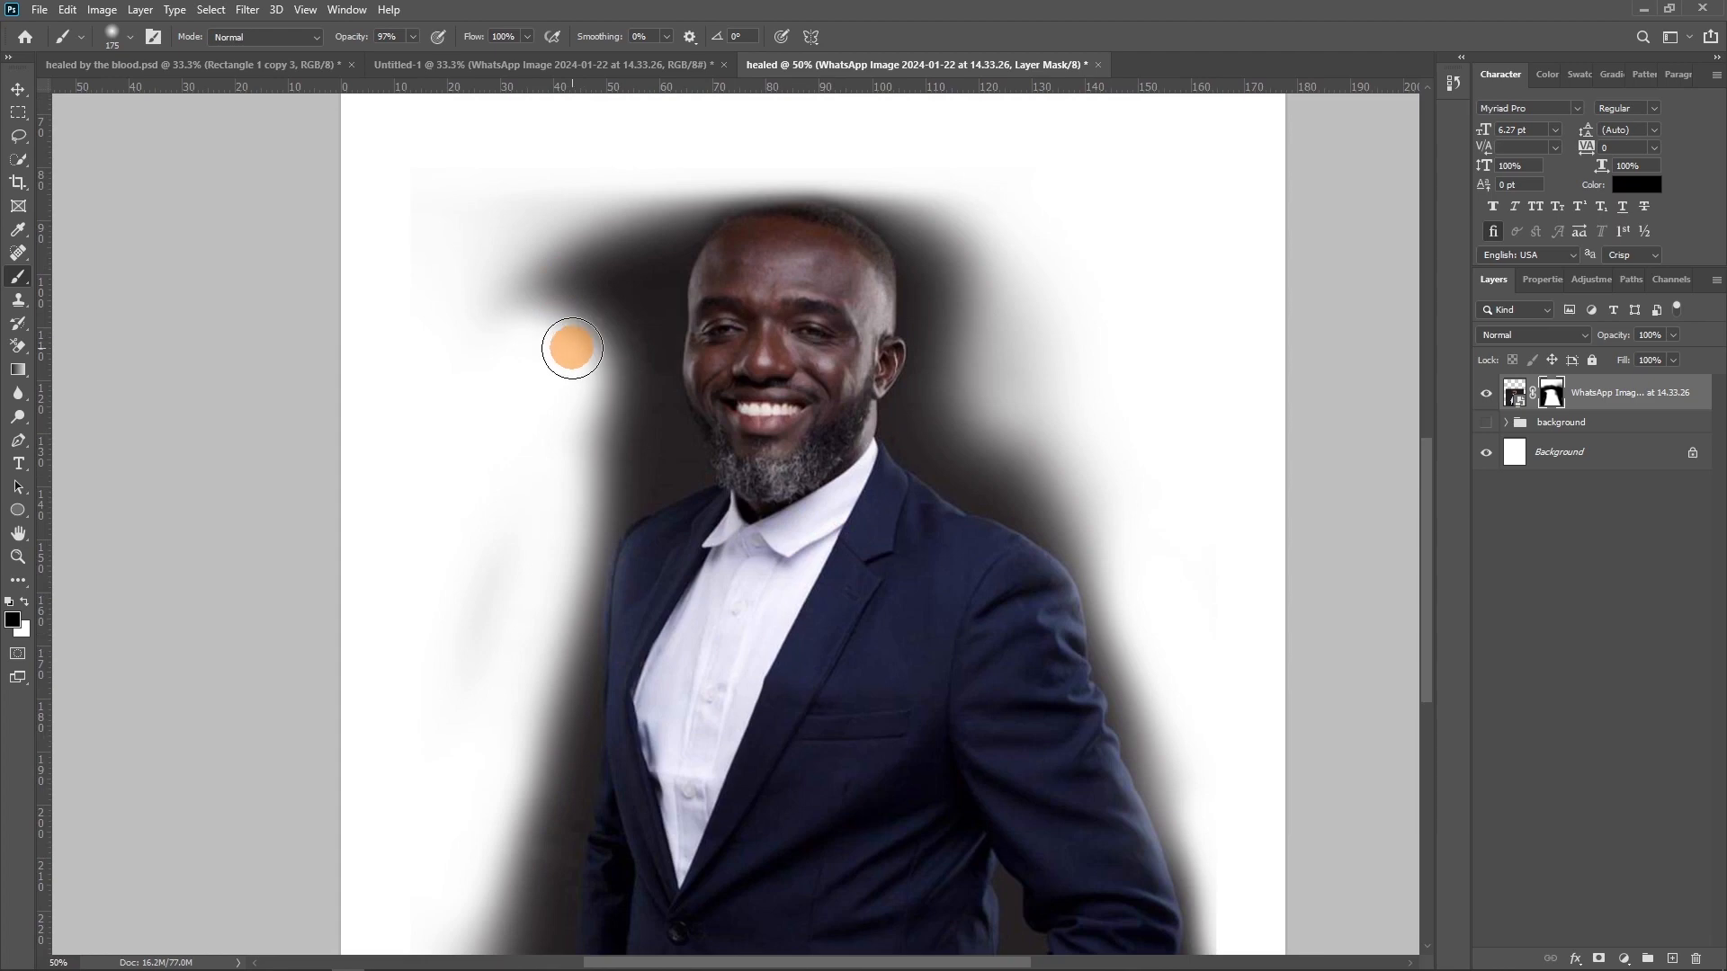
click(1489, 435)
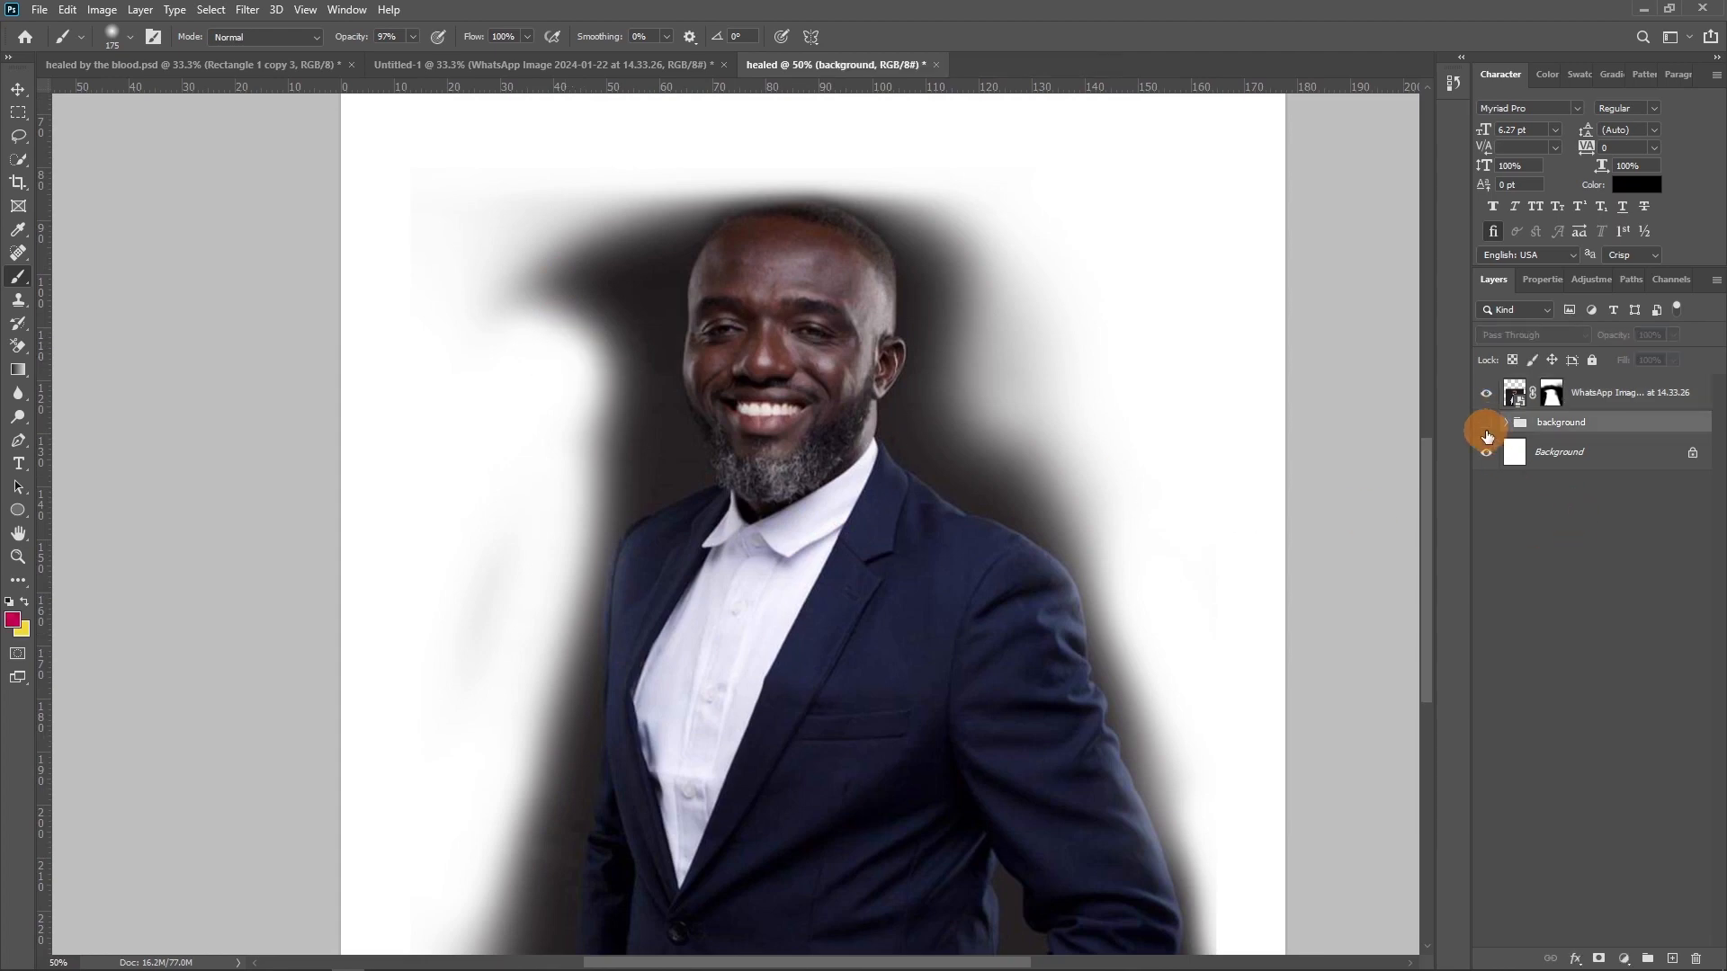
click(1486, 424)
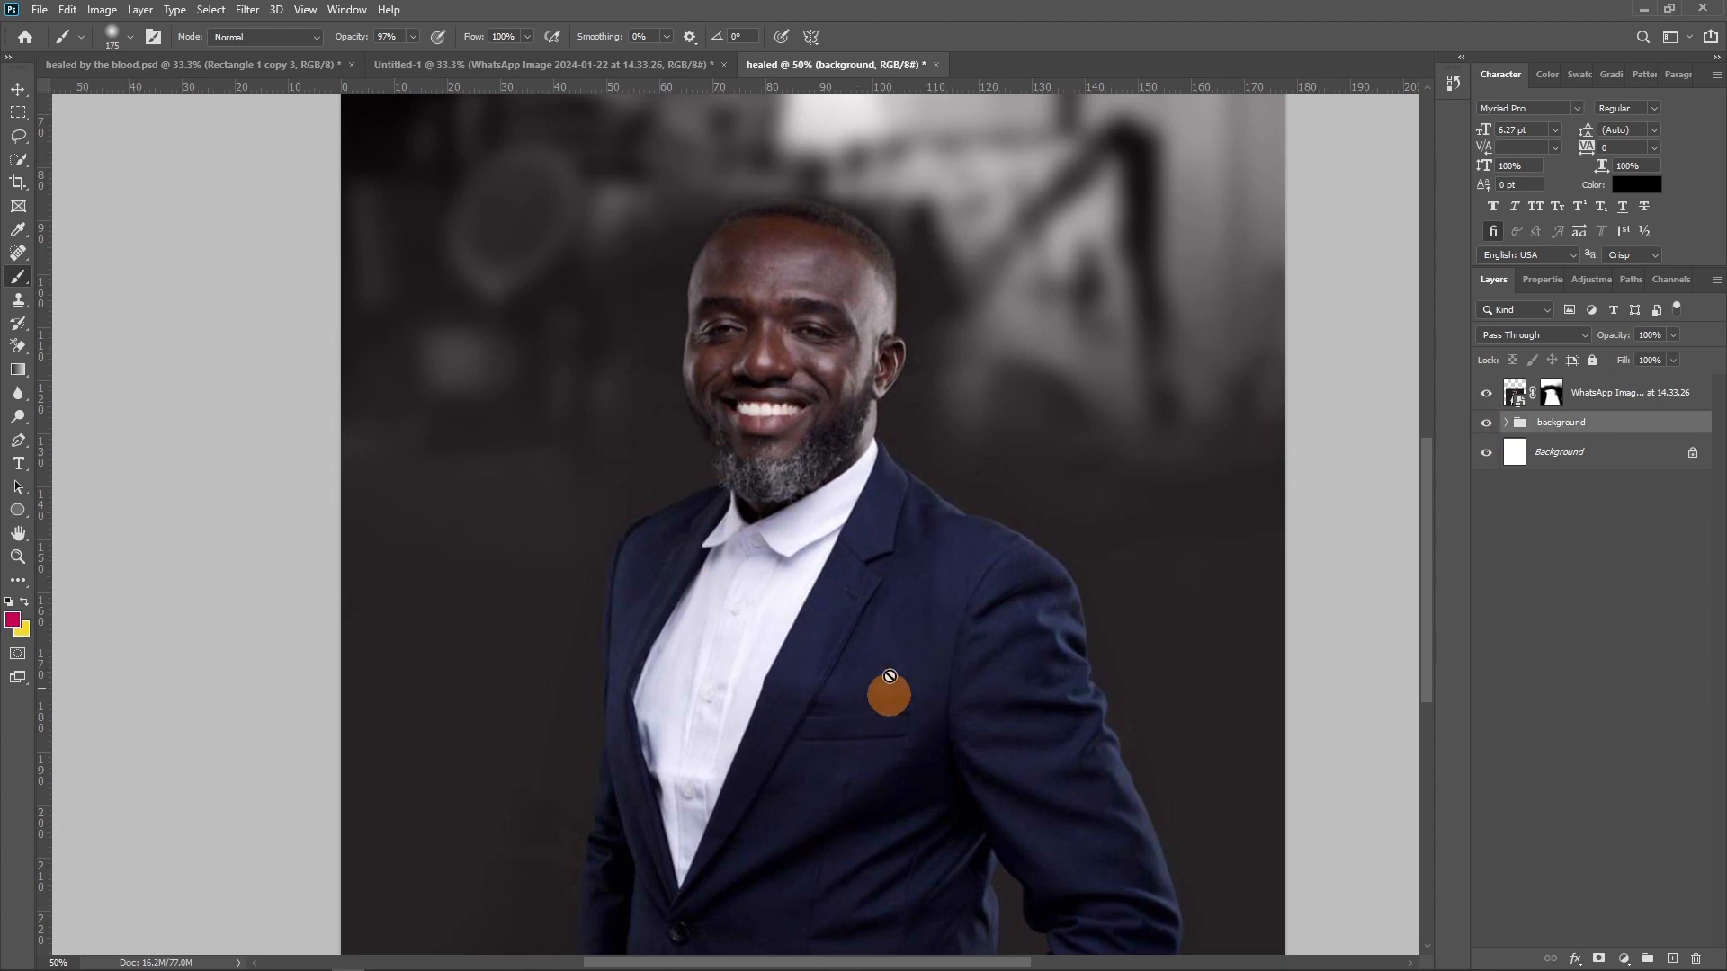
scroll(926, 576, down, 3)
scroll(975, 552, down, 1)
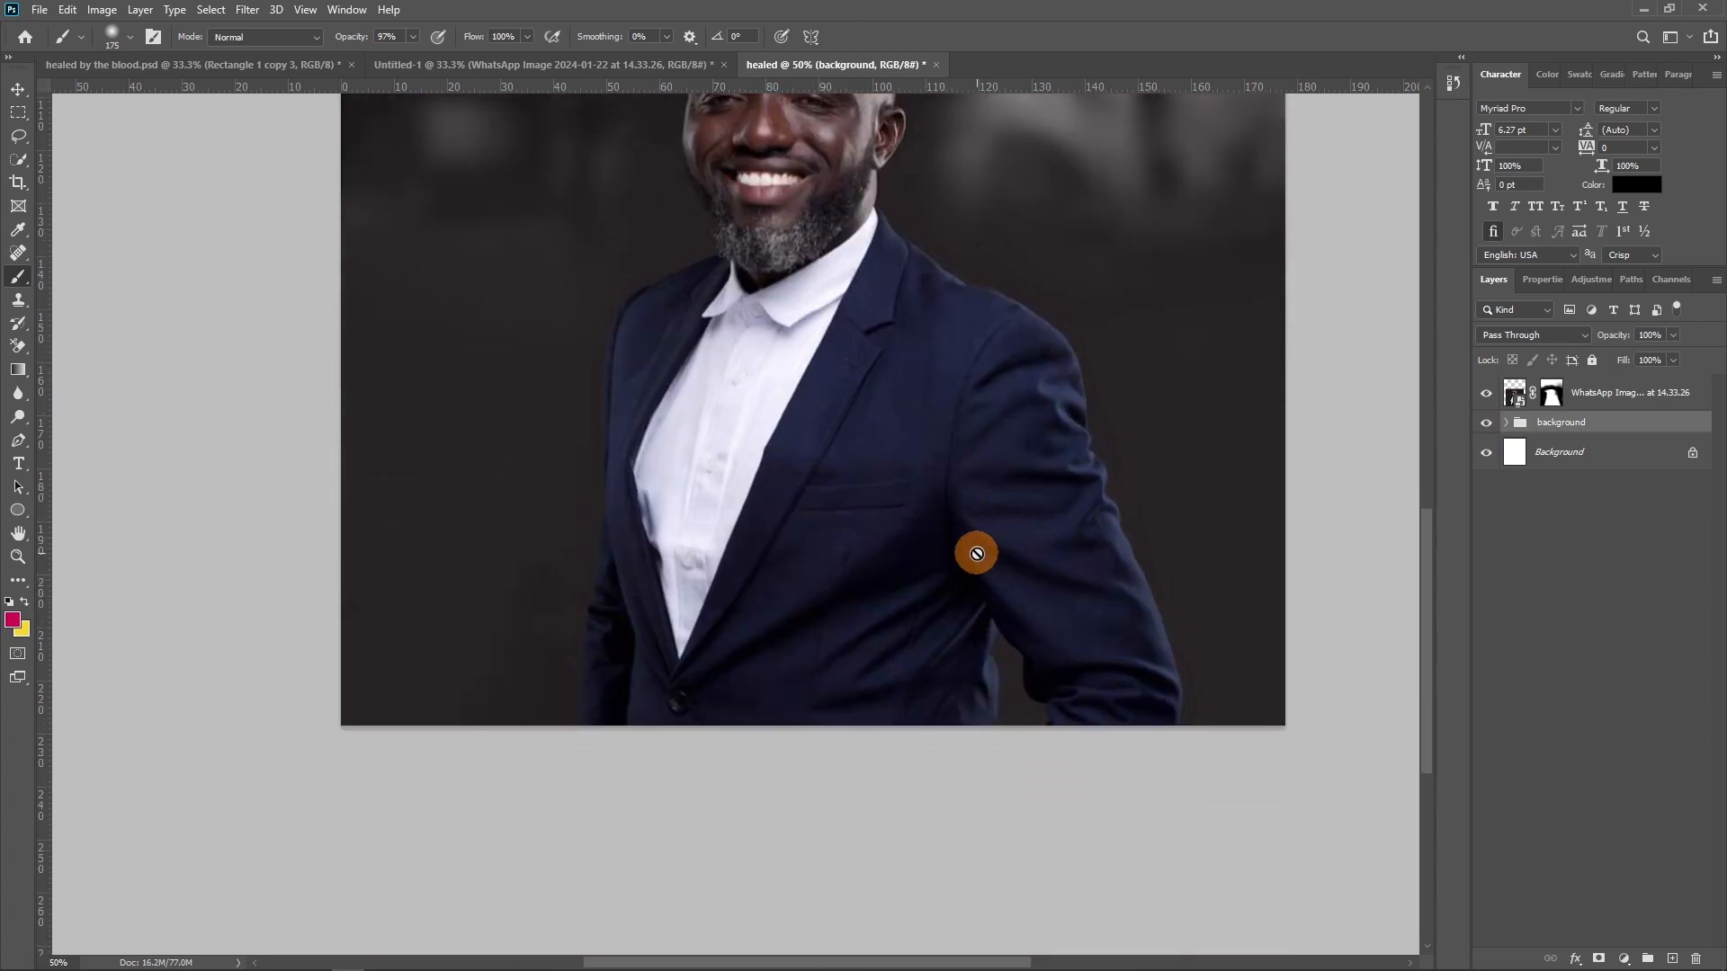
Step: Open the masked portrait layer in the Camera Raw Filter and set Clarity to +28
scroll(898, 537, up, 2)
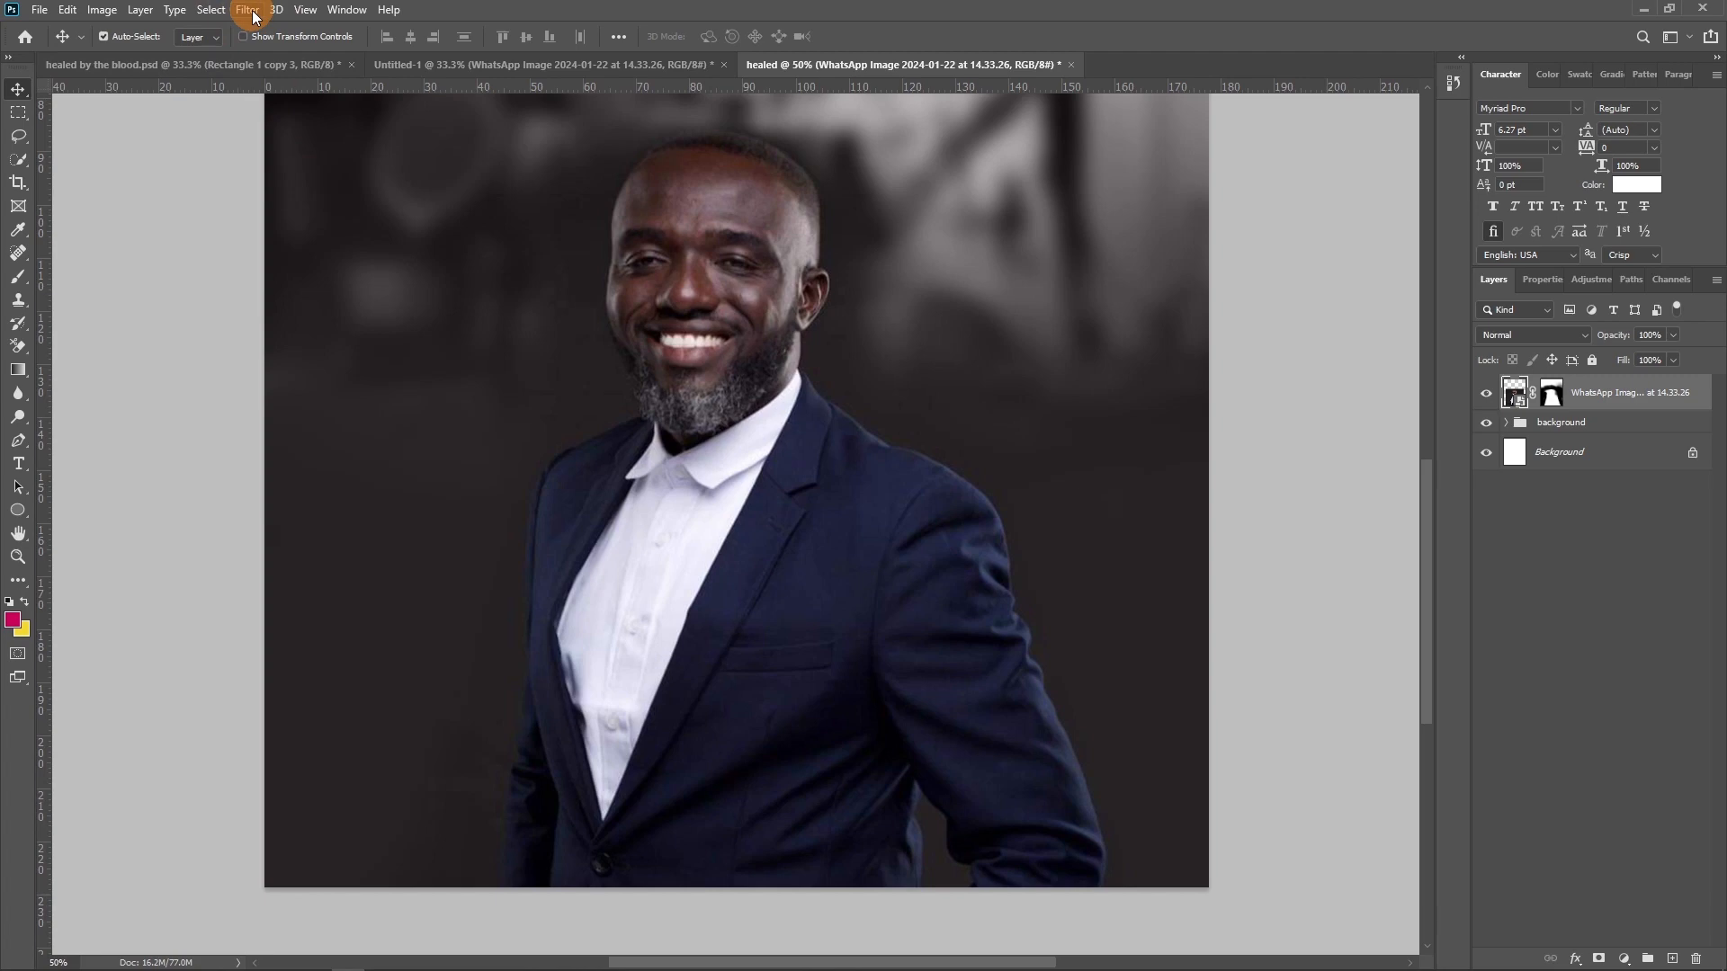
click(248, 10)
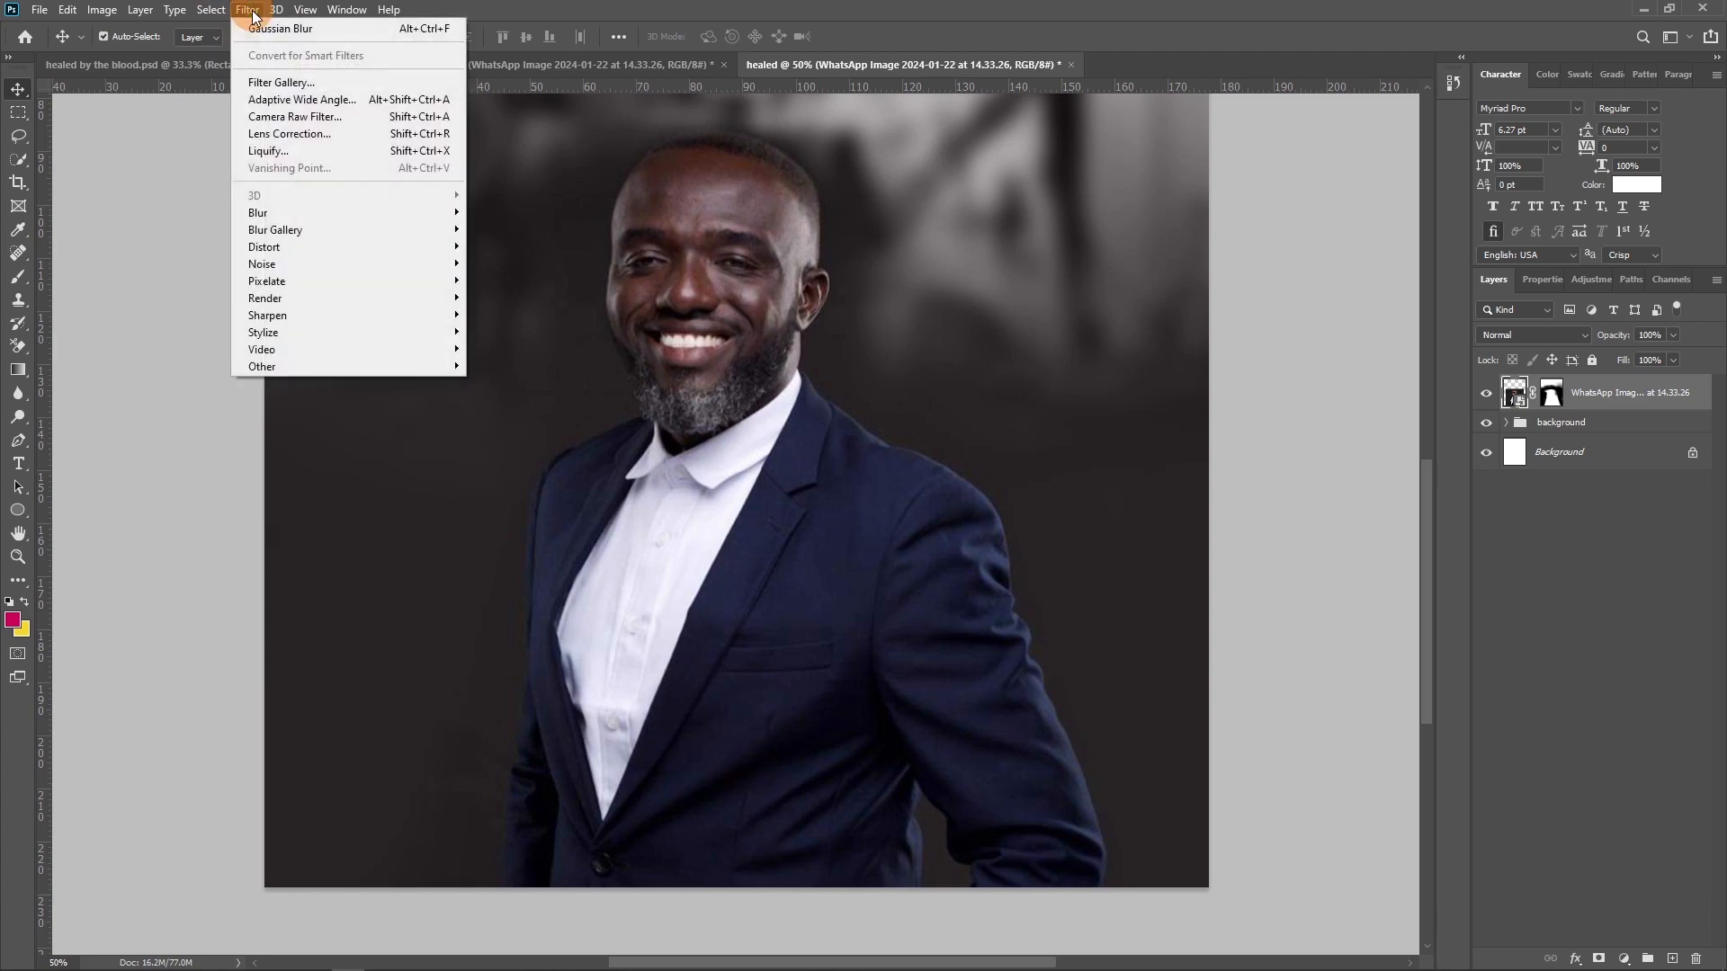
click(282, 117)
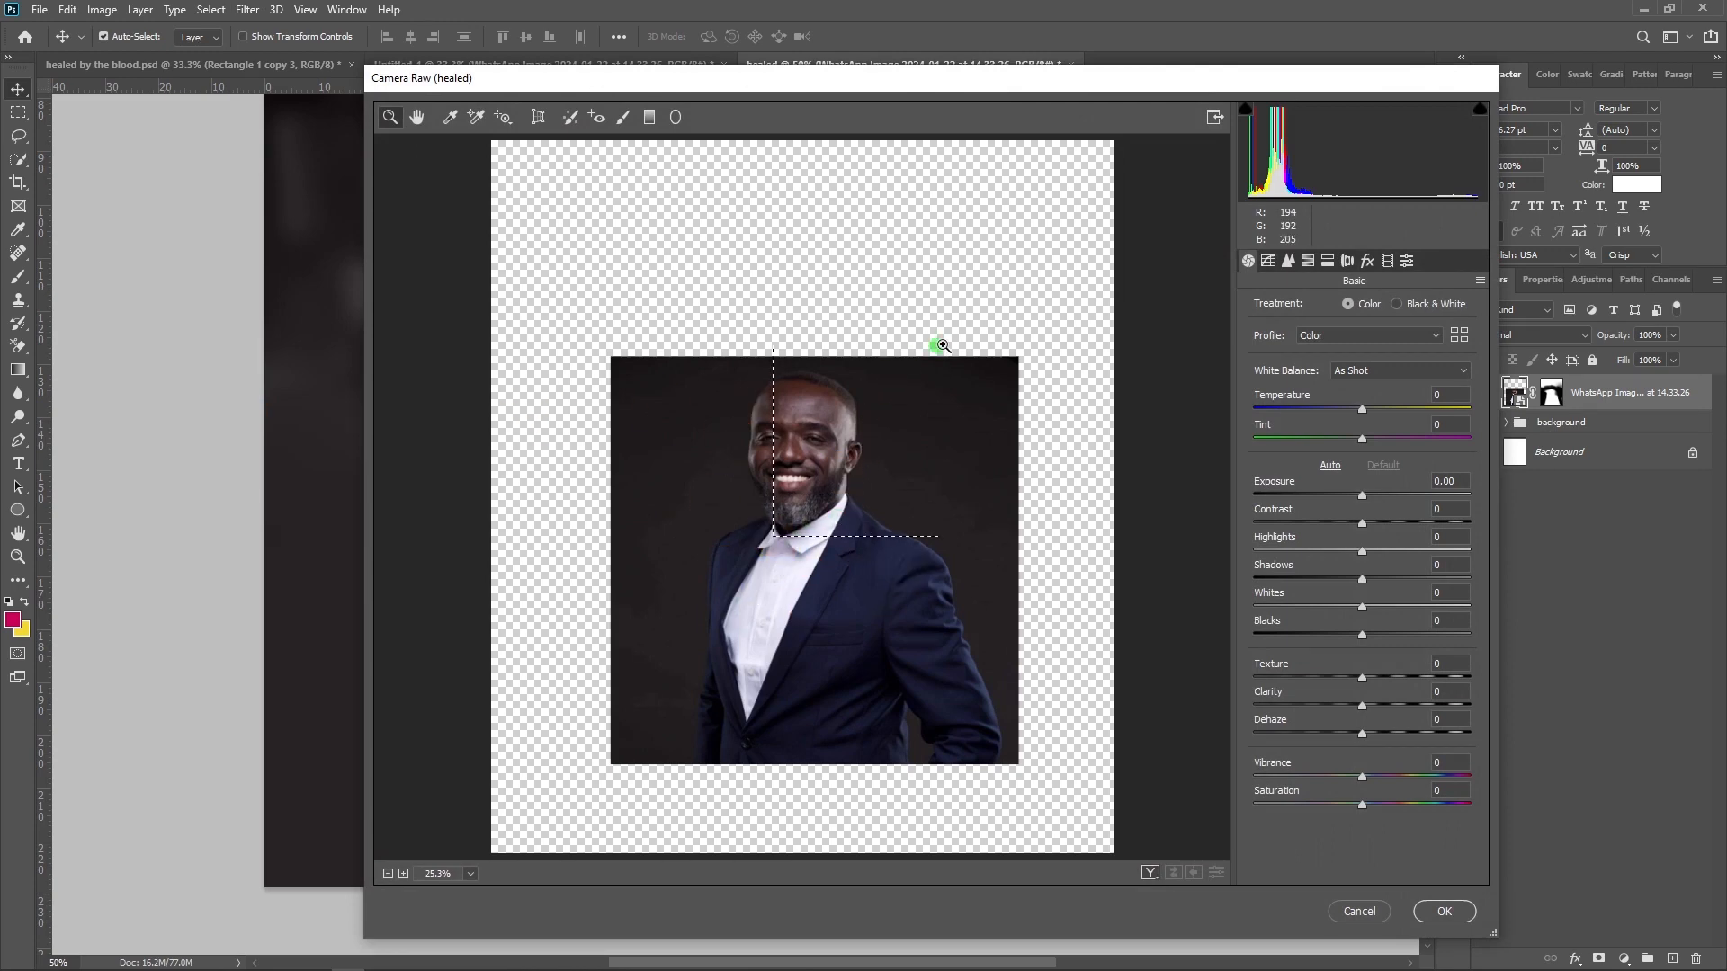
drag(939, 346, 939, 347)
drag(649, 563, 898, 408)
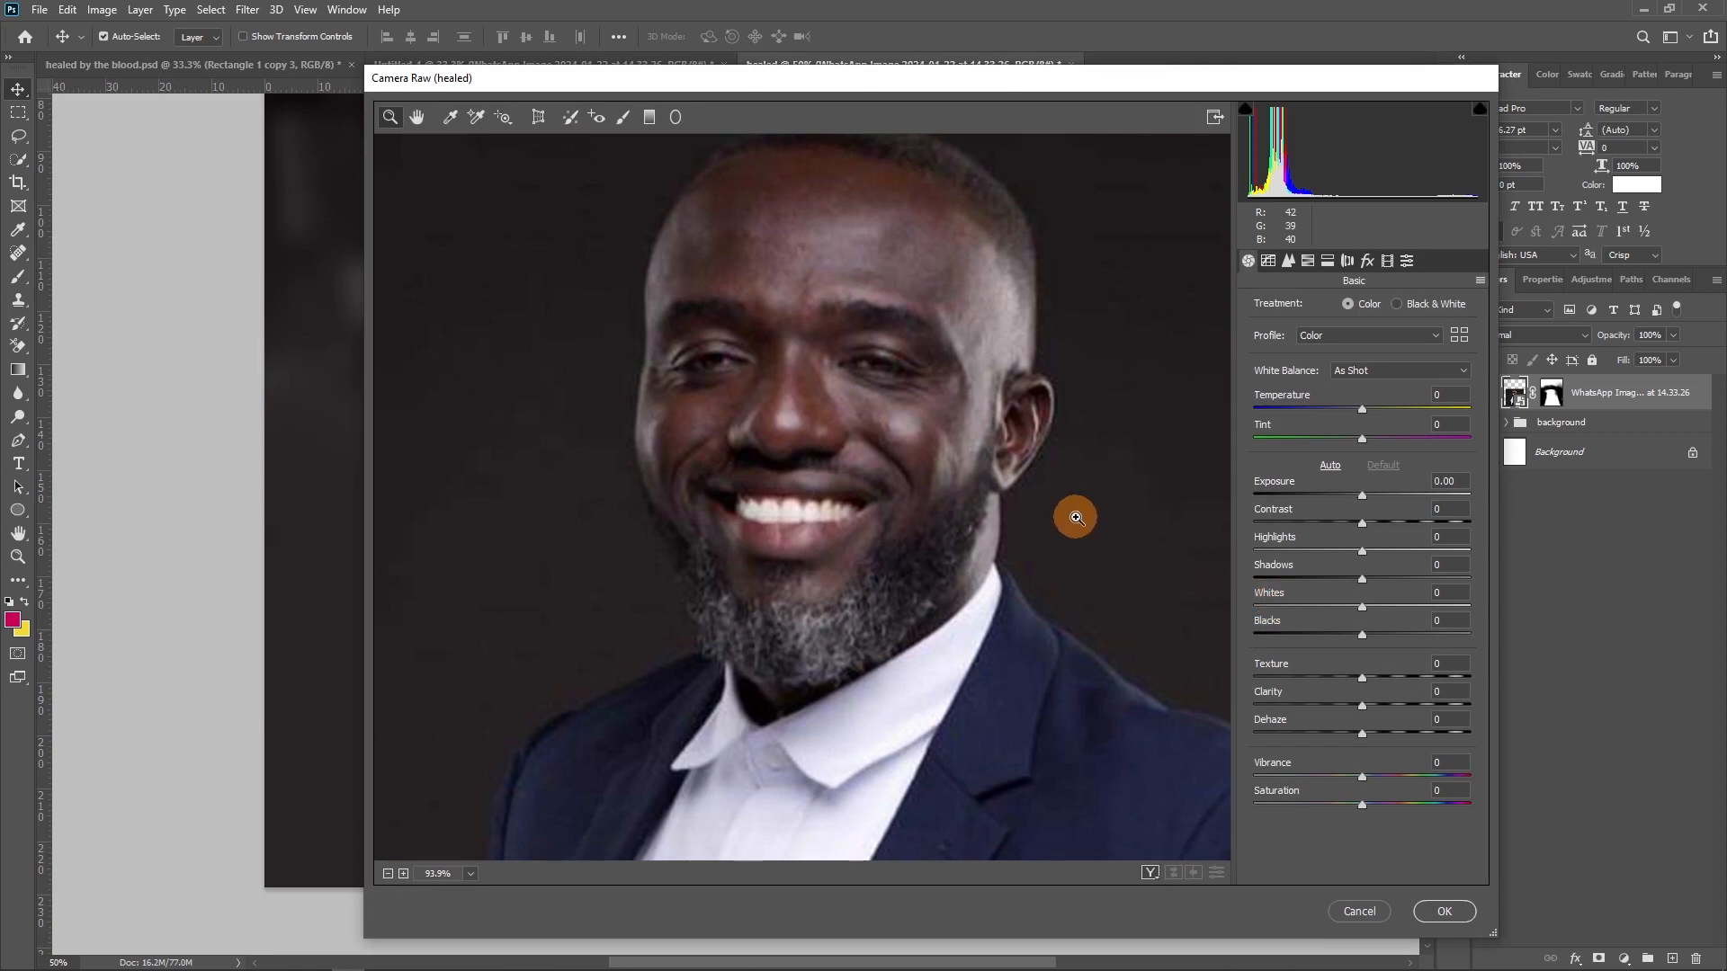
drag(840, 81, 855, 424)
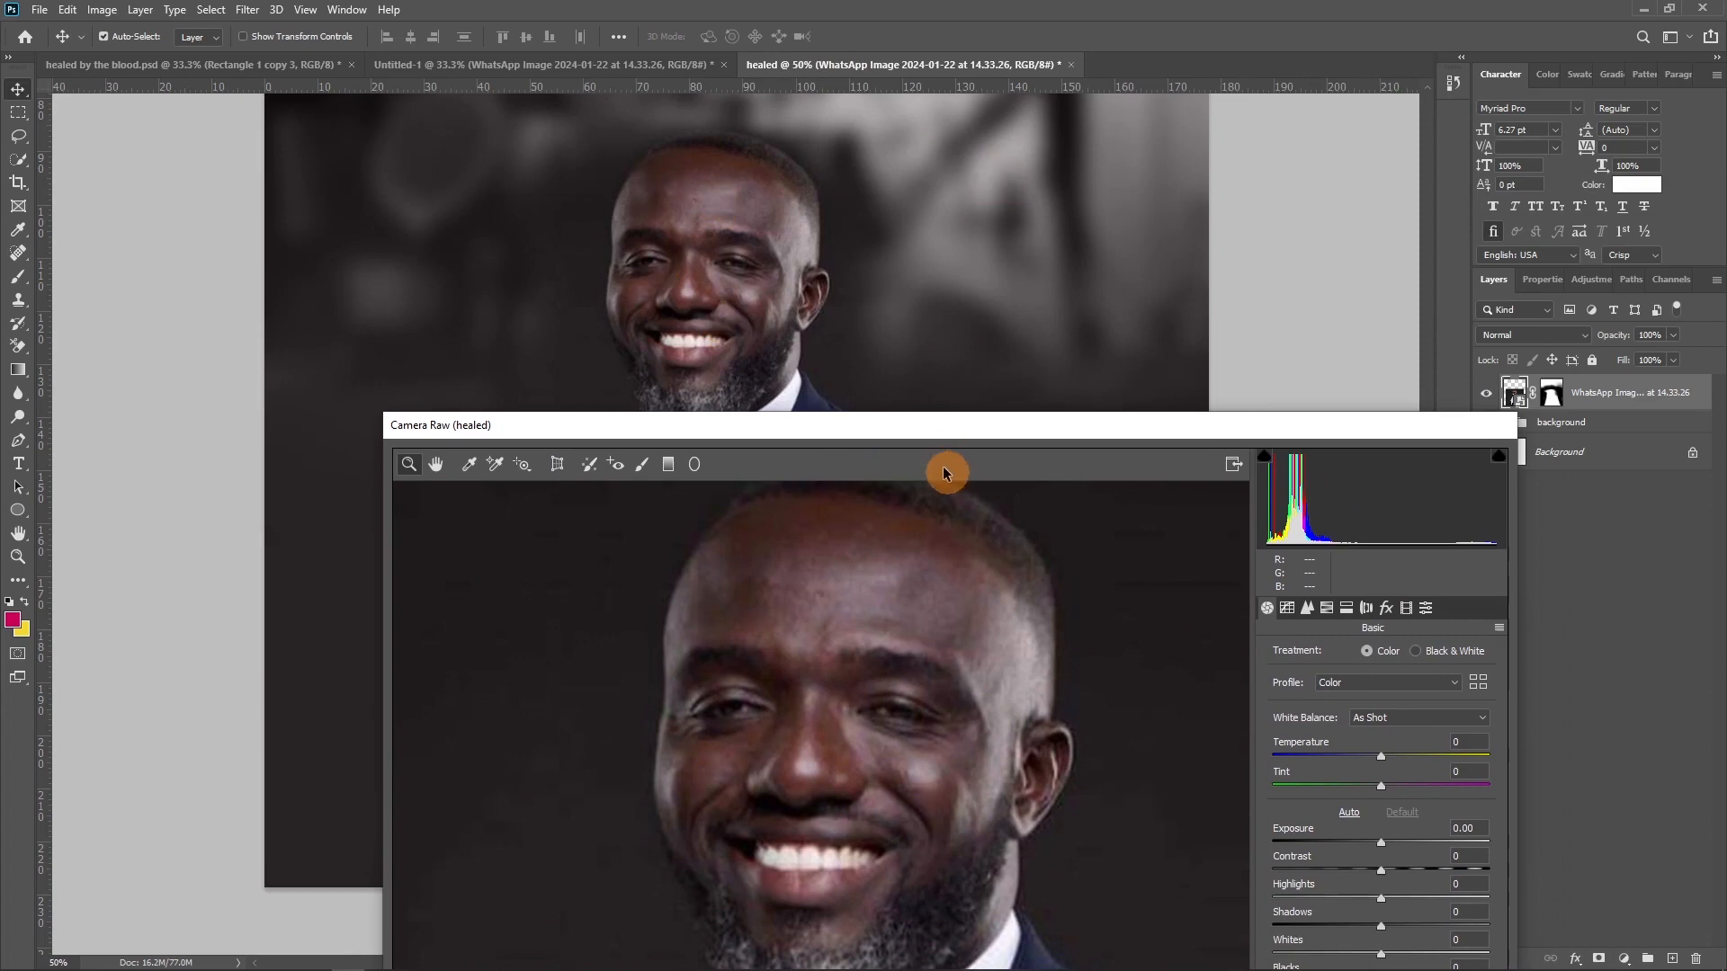
drag(941, 434, 951, 71)
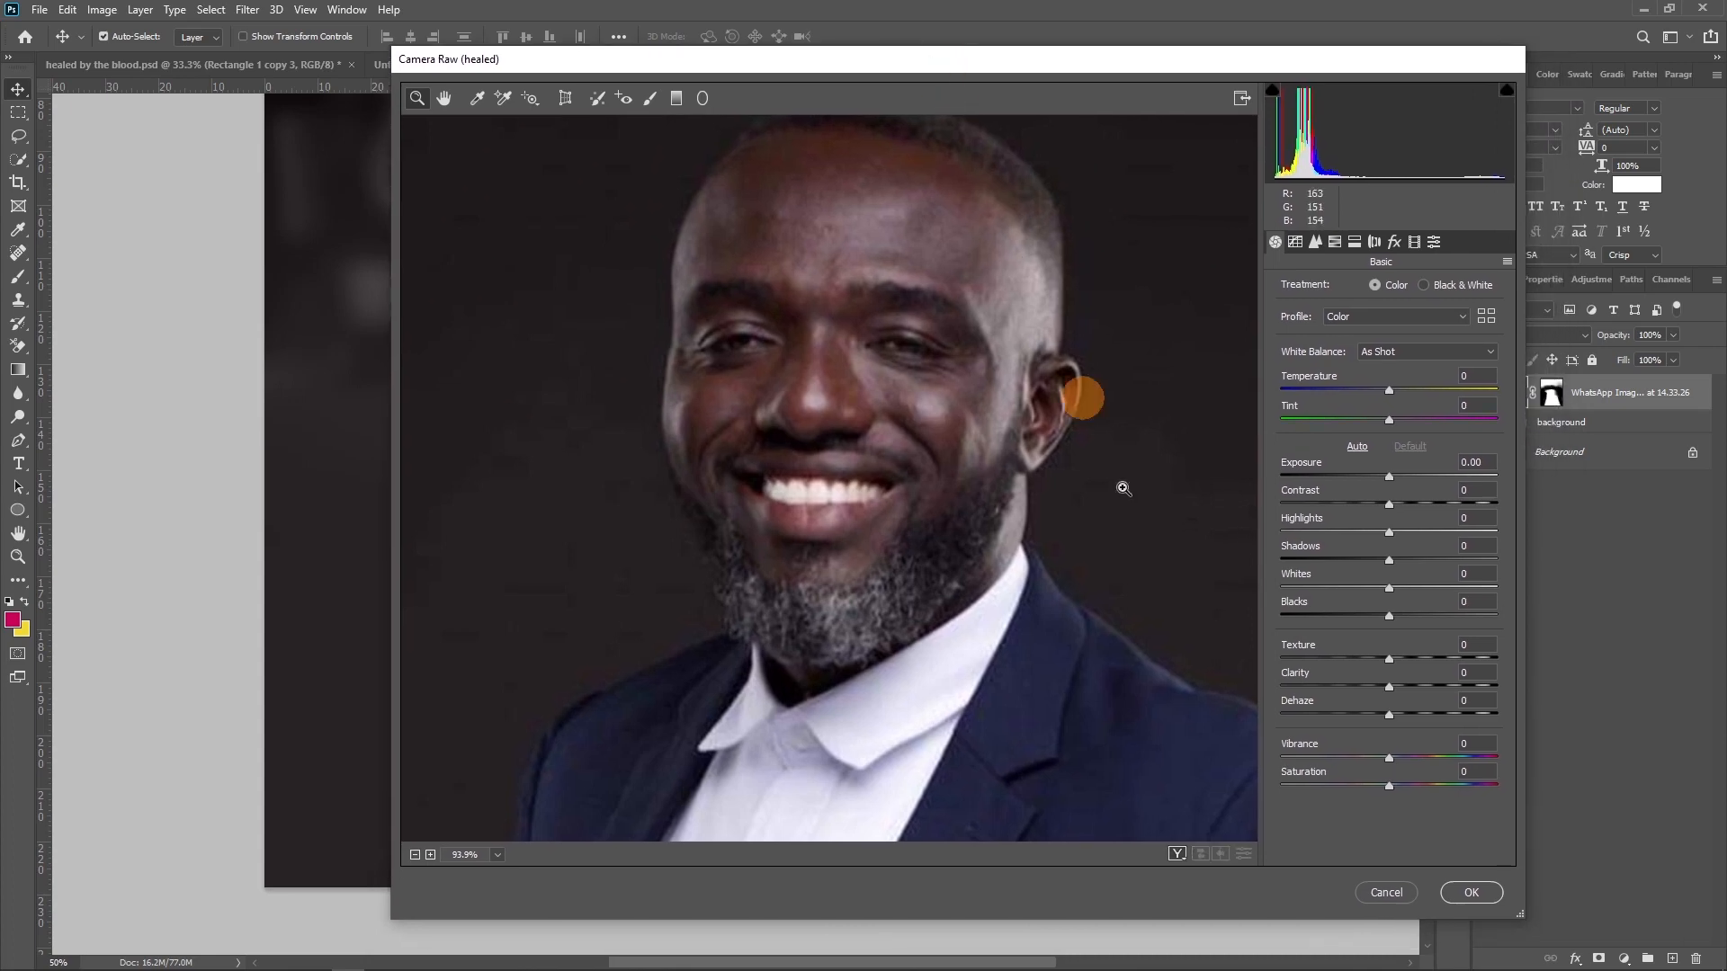
click(1413, 687)
drag(1418, 687, 1419, 686)
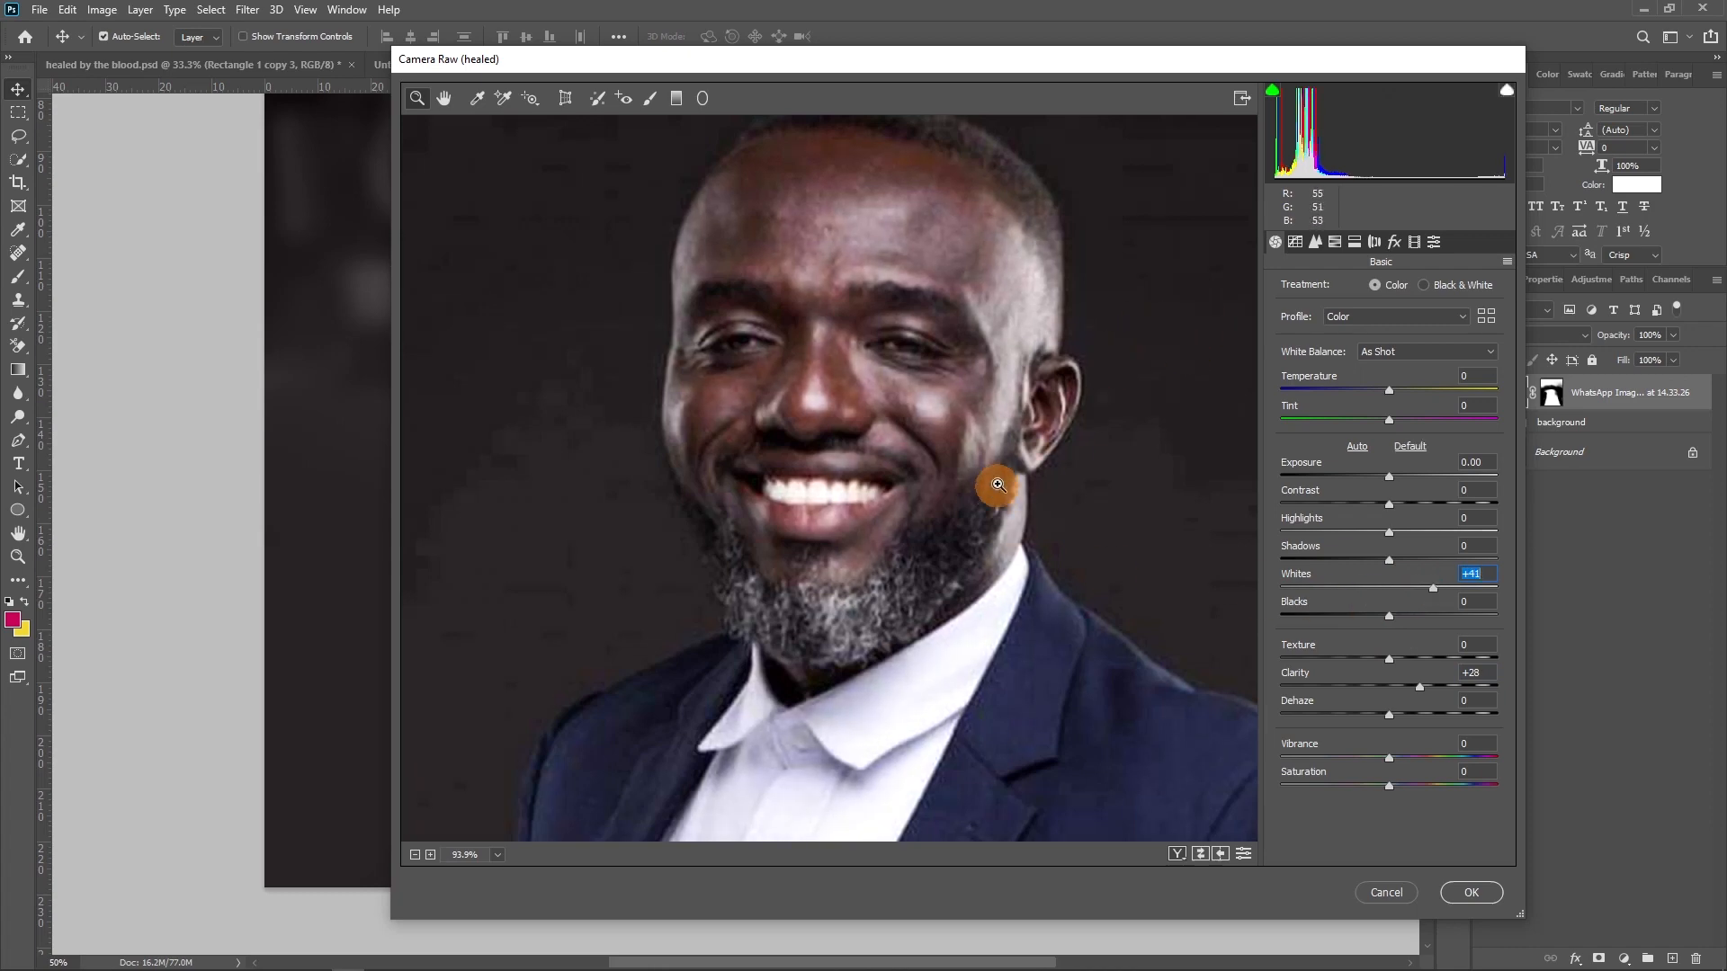
Step: Set Whites to +25, Shadows to -21 and Highlights to +11 for the portrait, and apply the Camera Raw filter
key(ctrl+minus)
scroll(943, 519, down, 3)
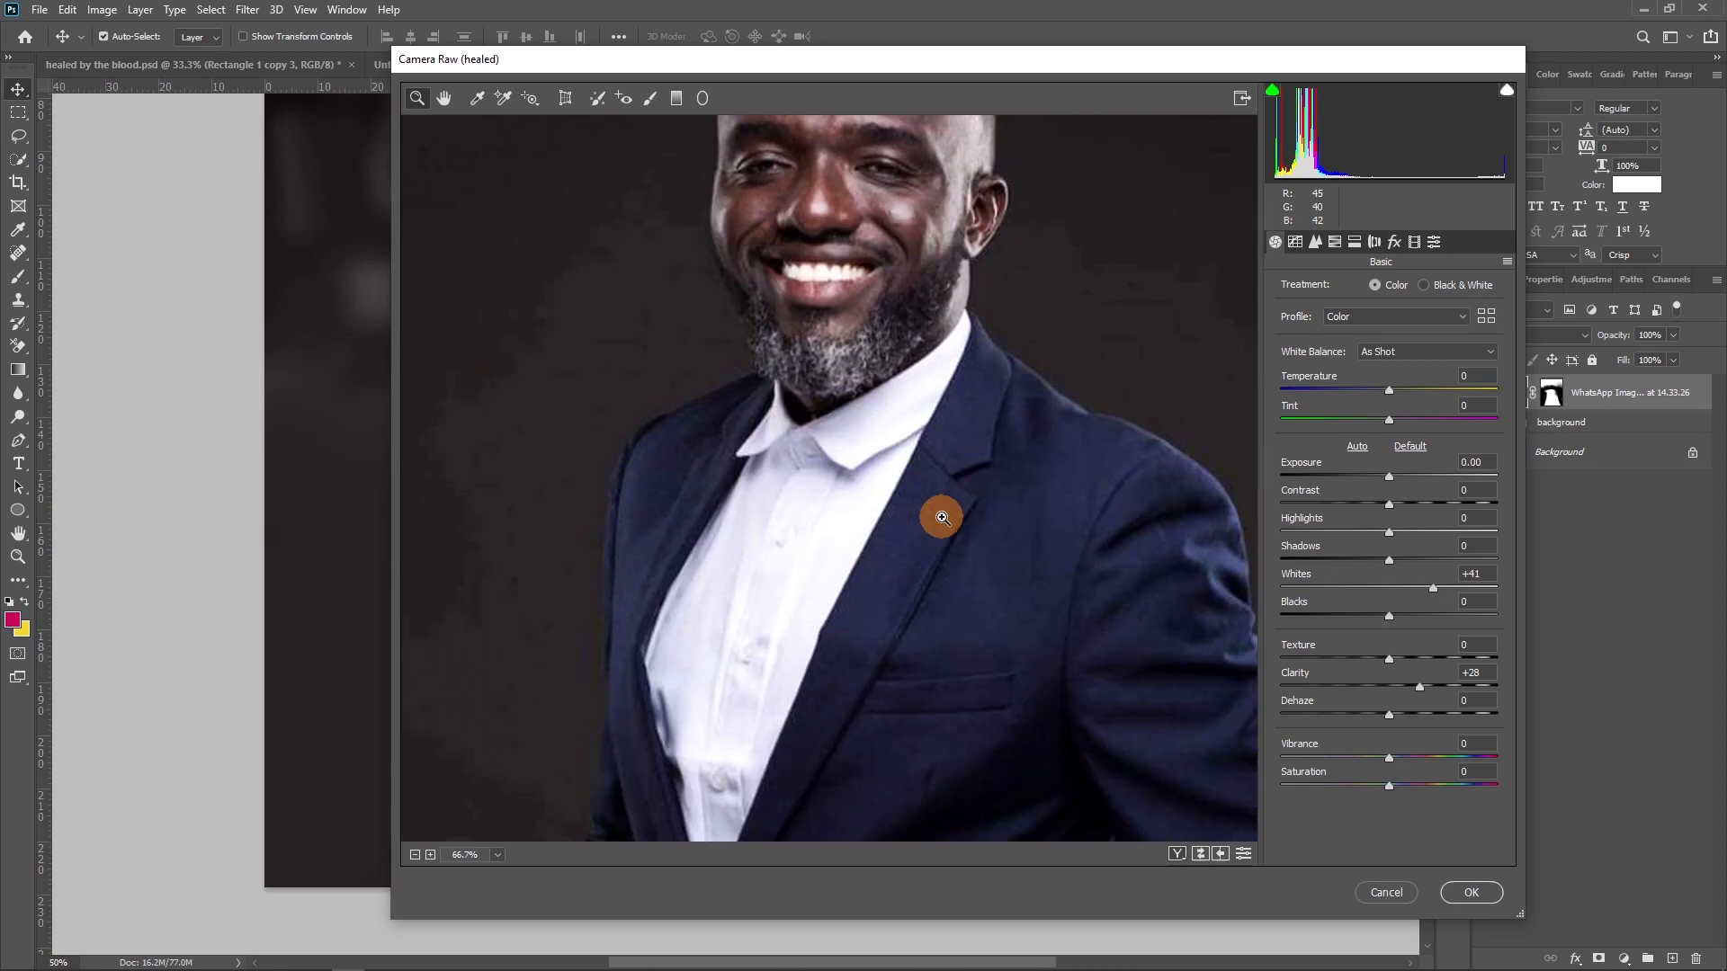
scroll(943, 519, up, 3)
drag(1432, 588, 1380, 619)
double_click(1381, 619)
drag(1389, 559, 1379, 559)
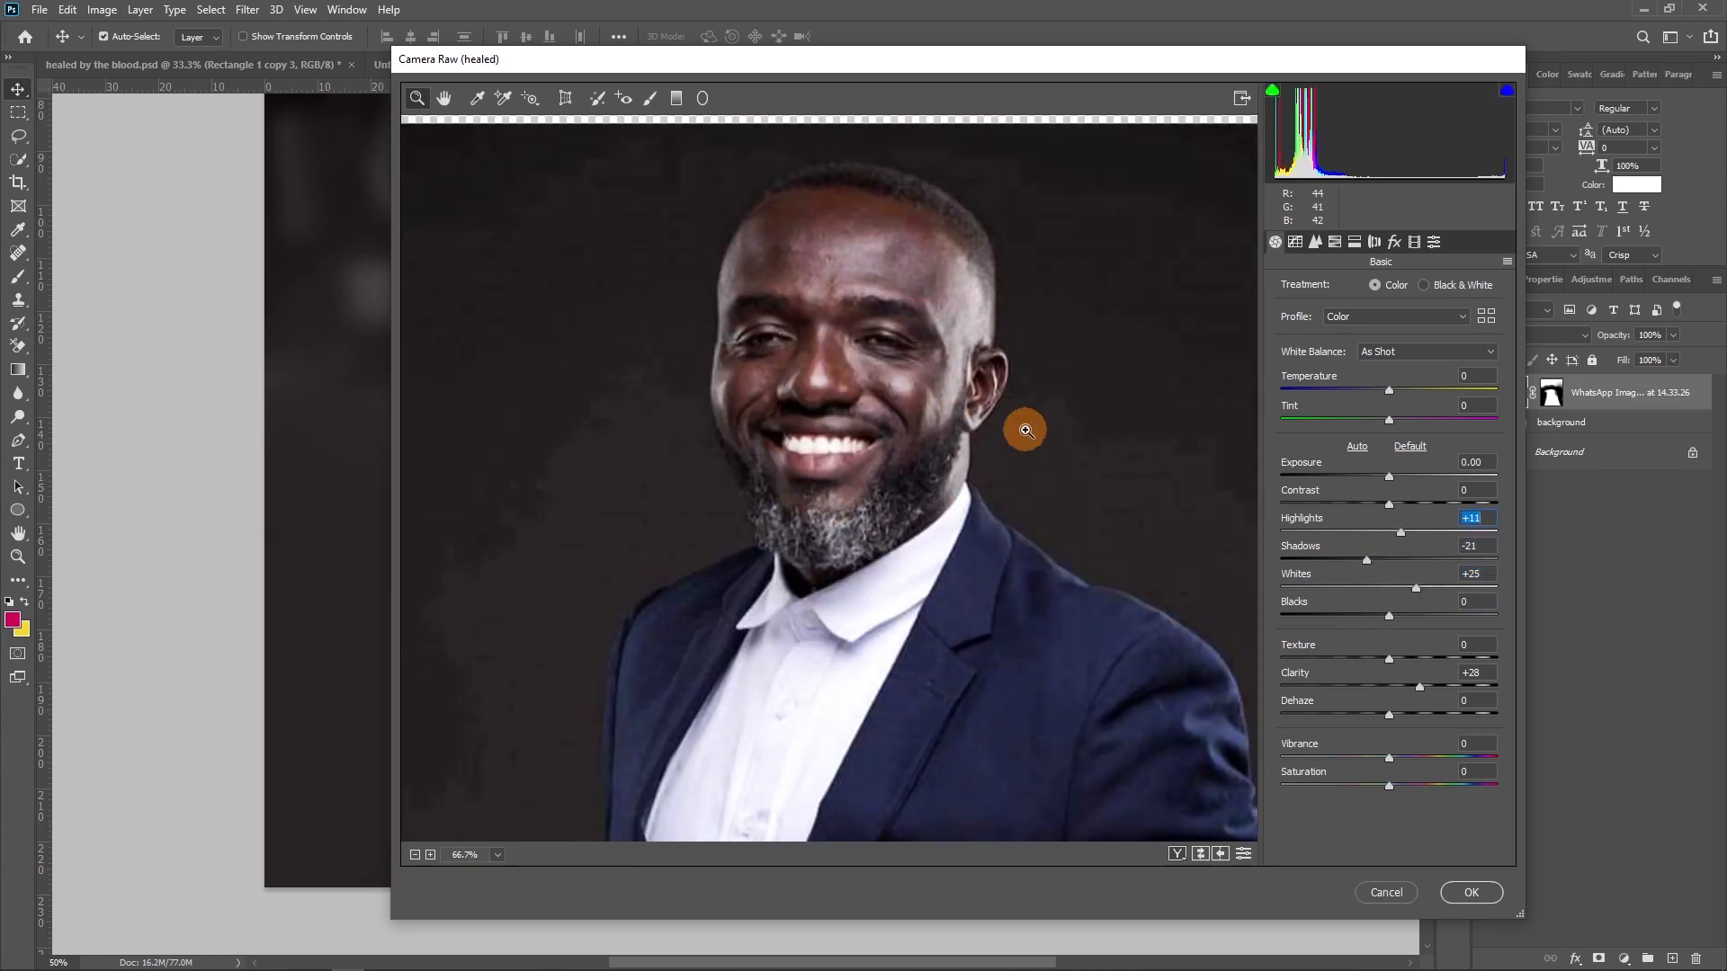
double_click(443, 98)
click(1472, 892)
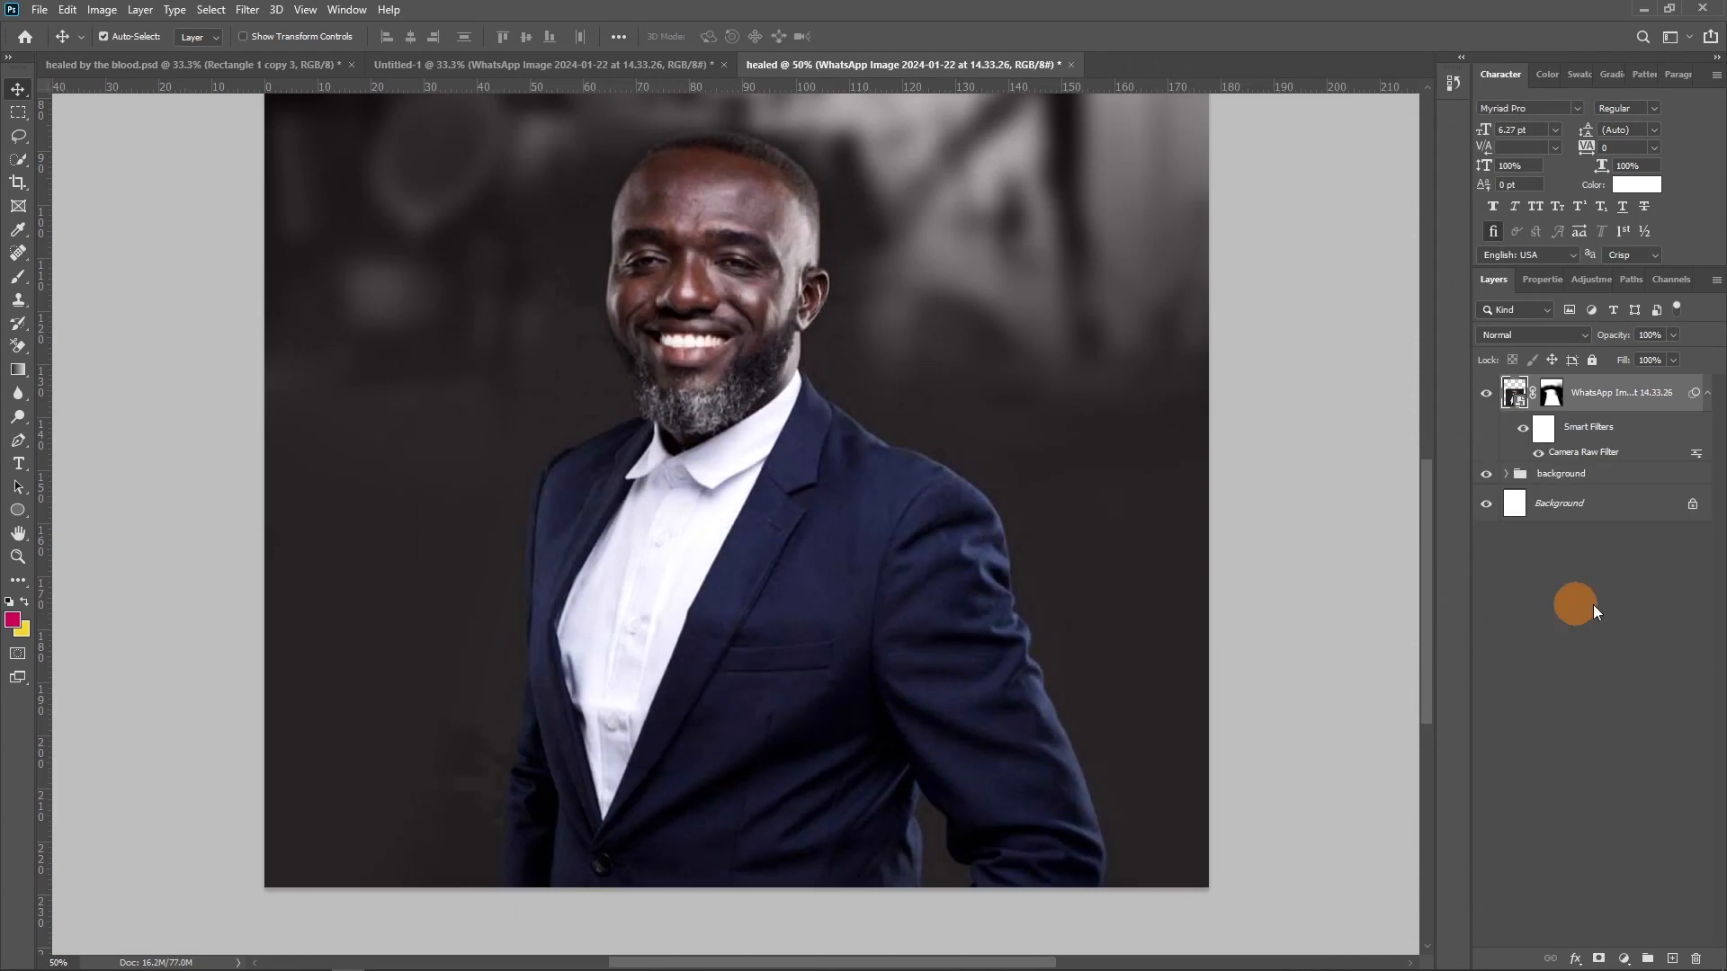
Step: Compare the portrait with its smart filters off and on, leave them on, and collapse the filter list
click(1523, 429)
click(1523, 431)
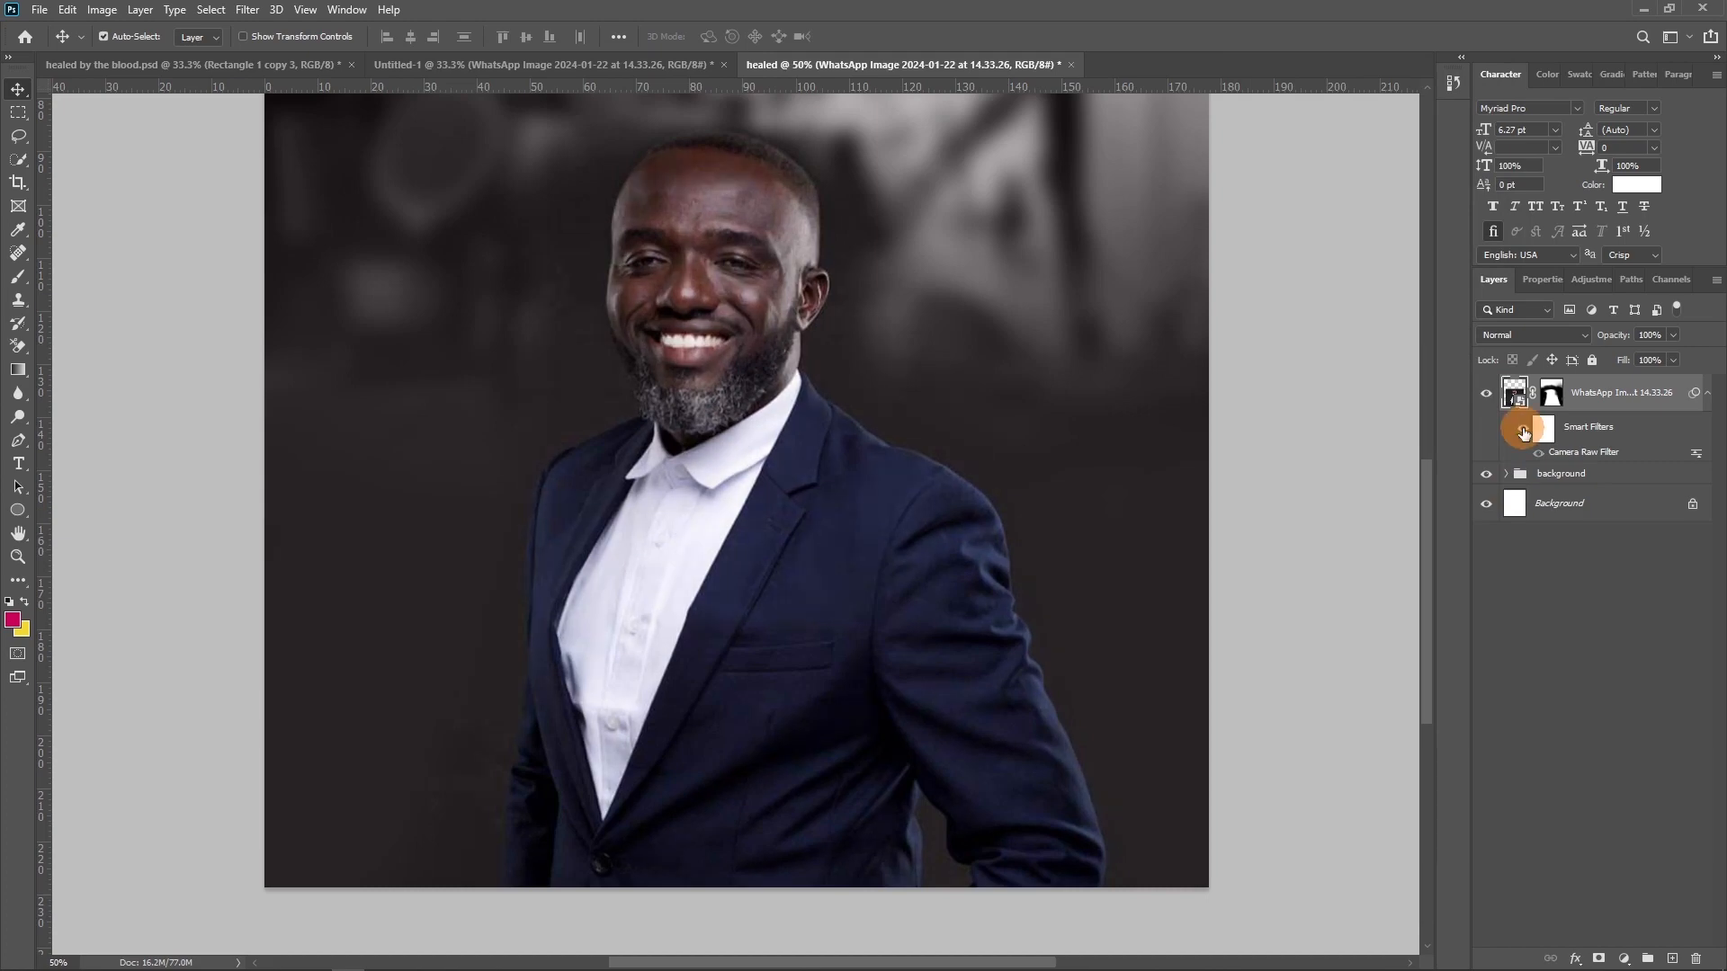
click(1523, 430)
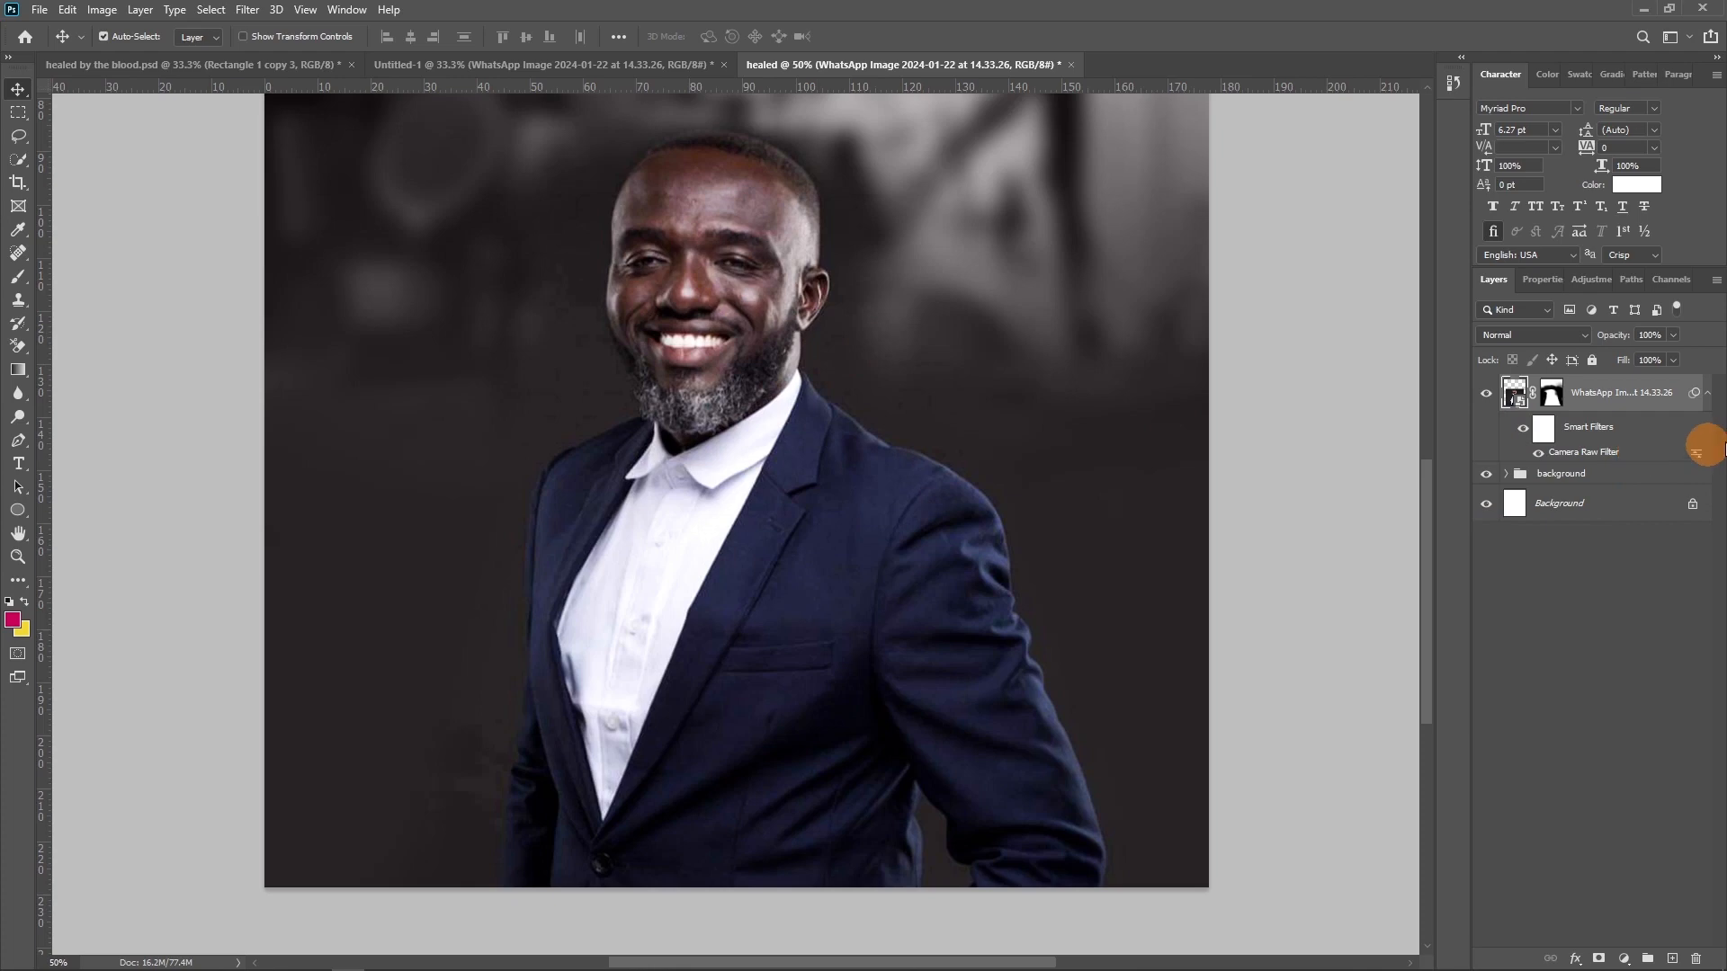
click(1709, 396)
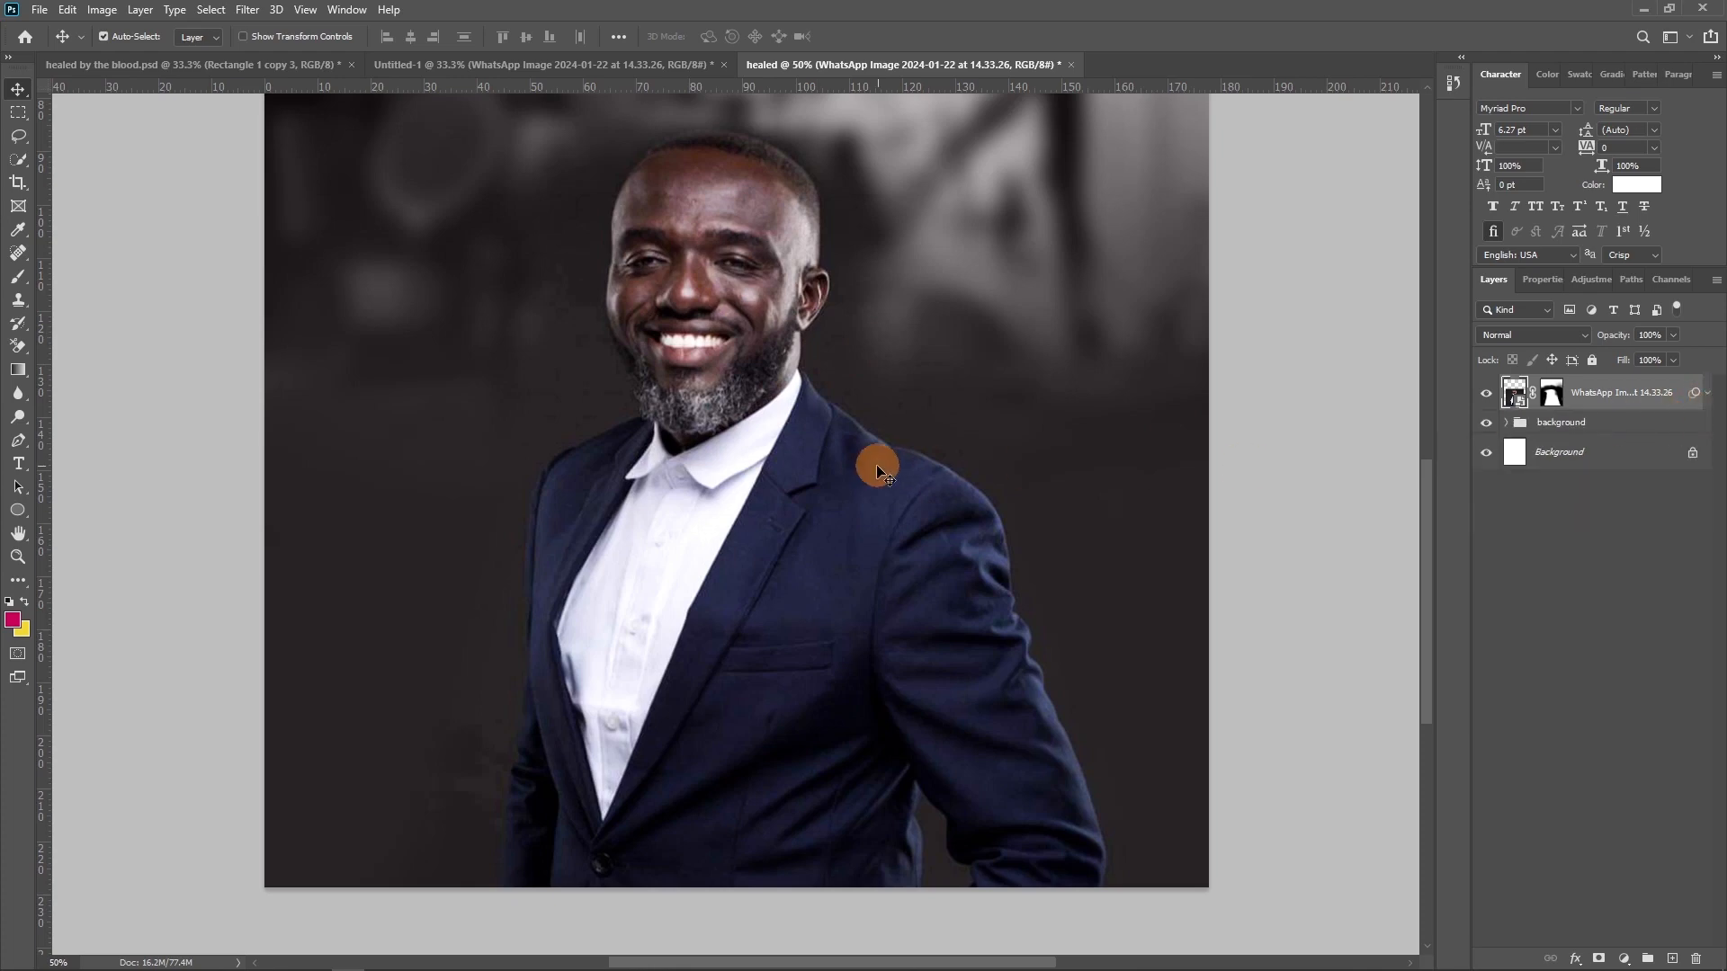
Step: Move the portrait layer into the background group and examine the lower part of the suit
key(ctrl+minus)
drag(1624, 400, 1565, 425)
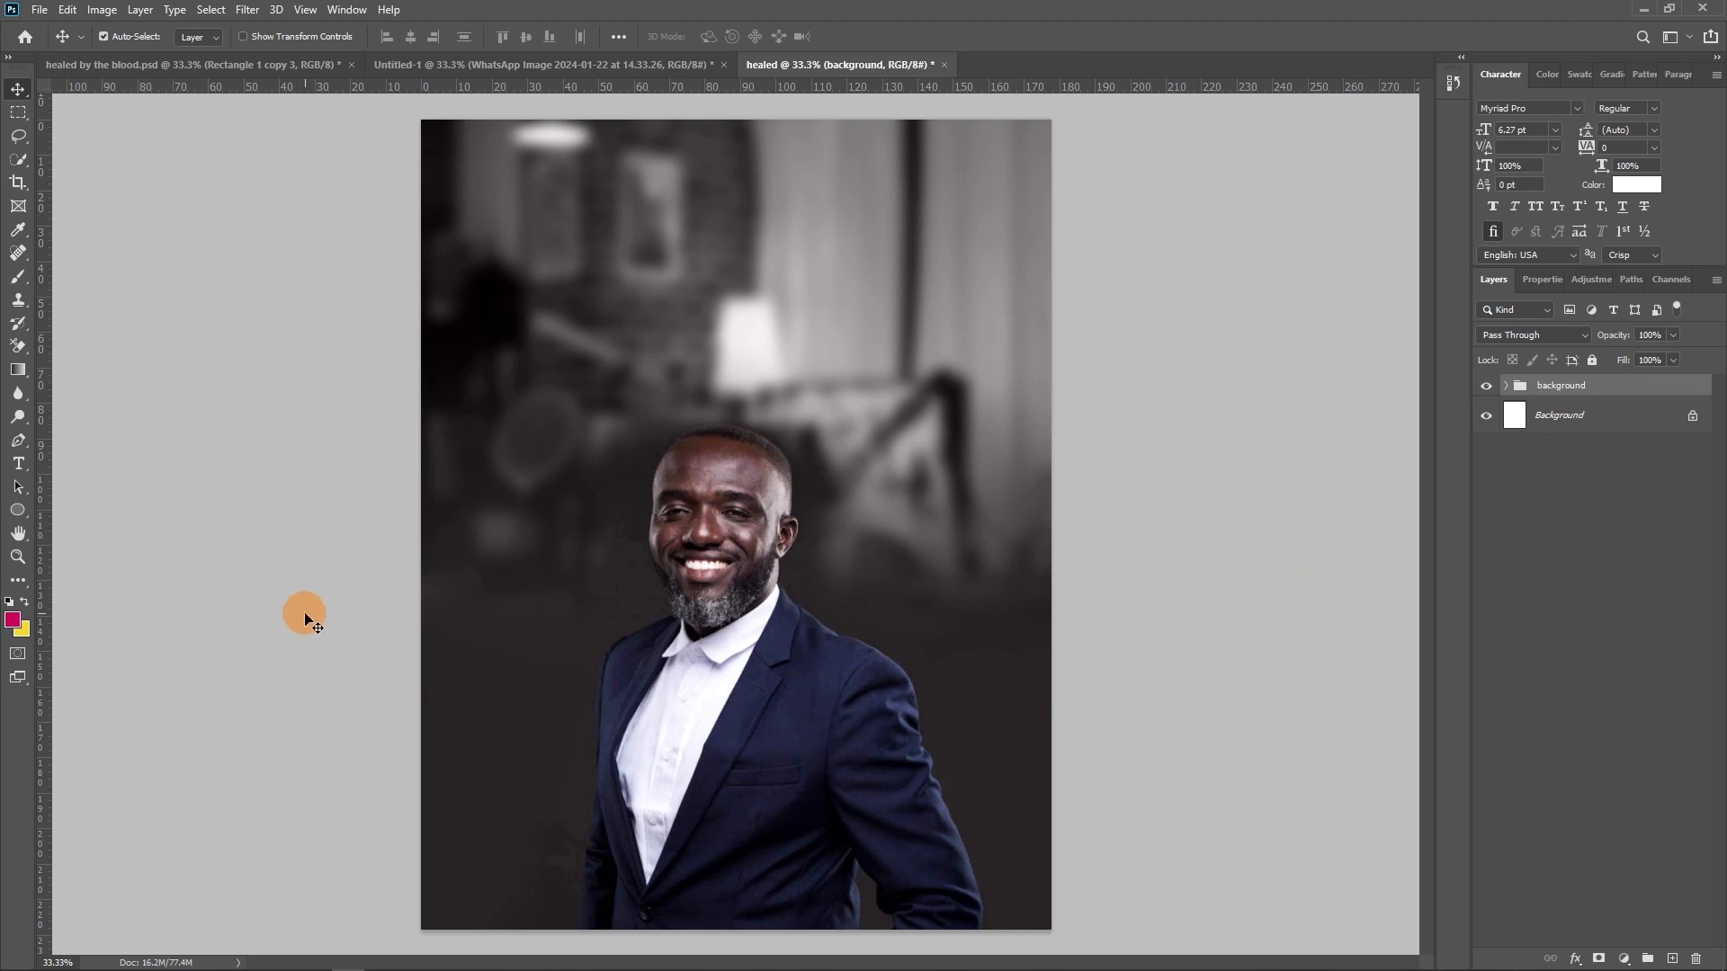
key(ctrl+plus)
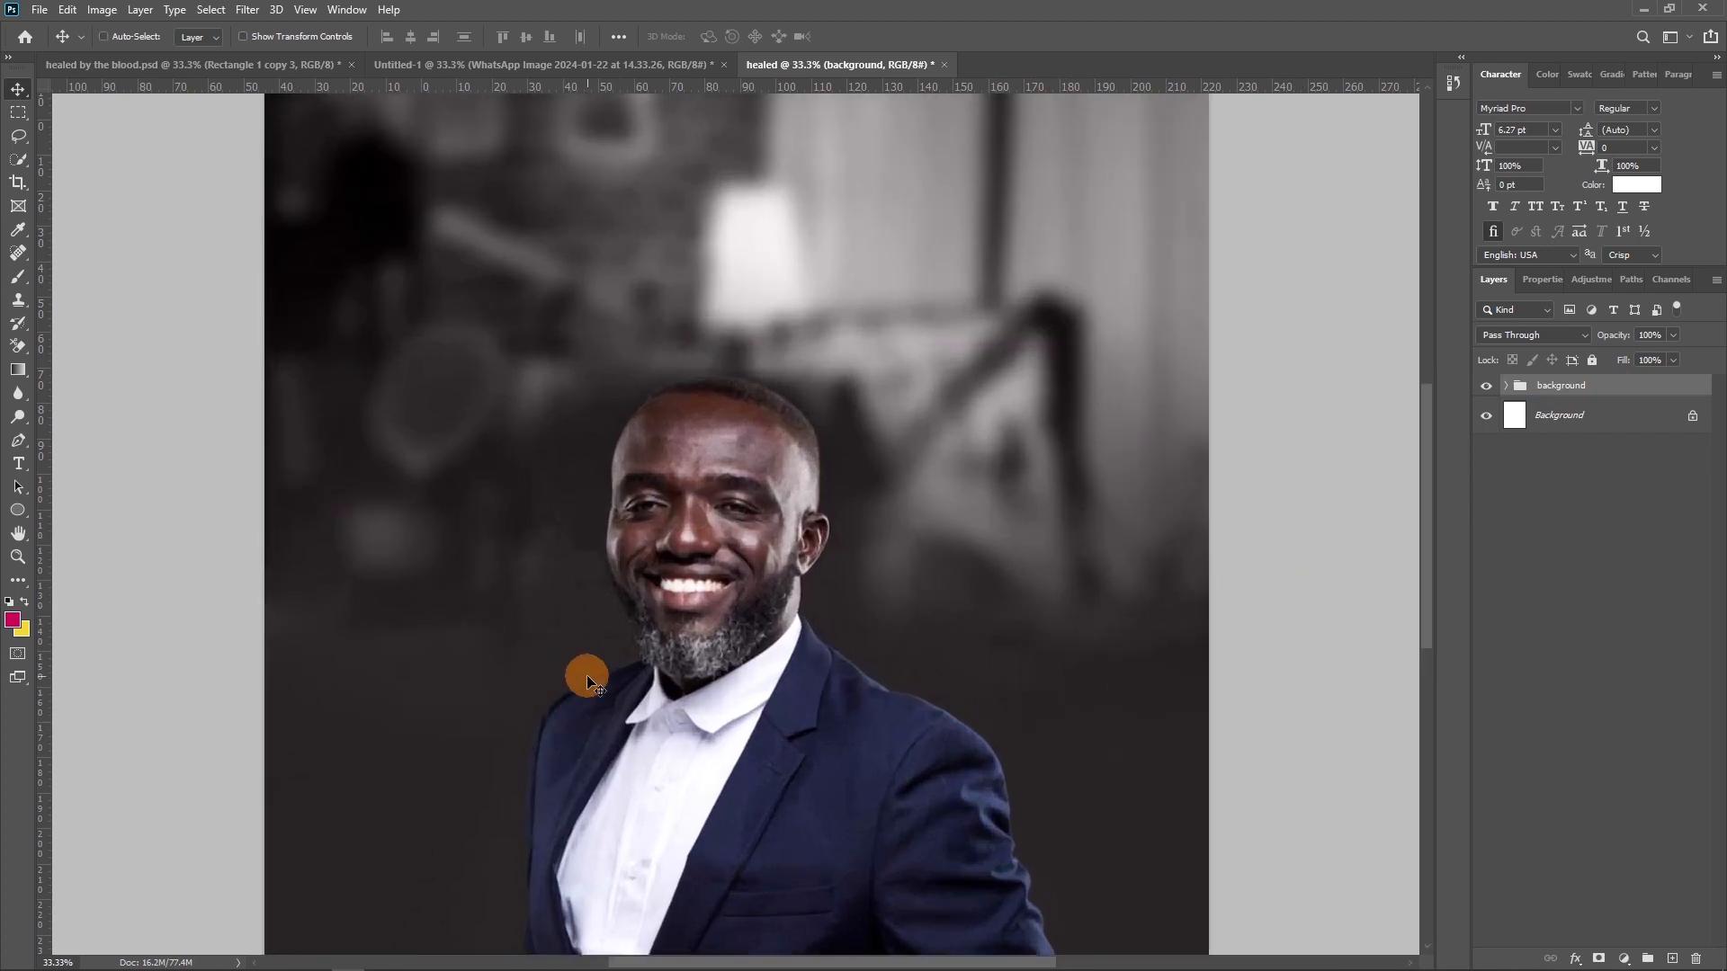
key(ctrl+minus)
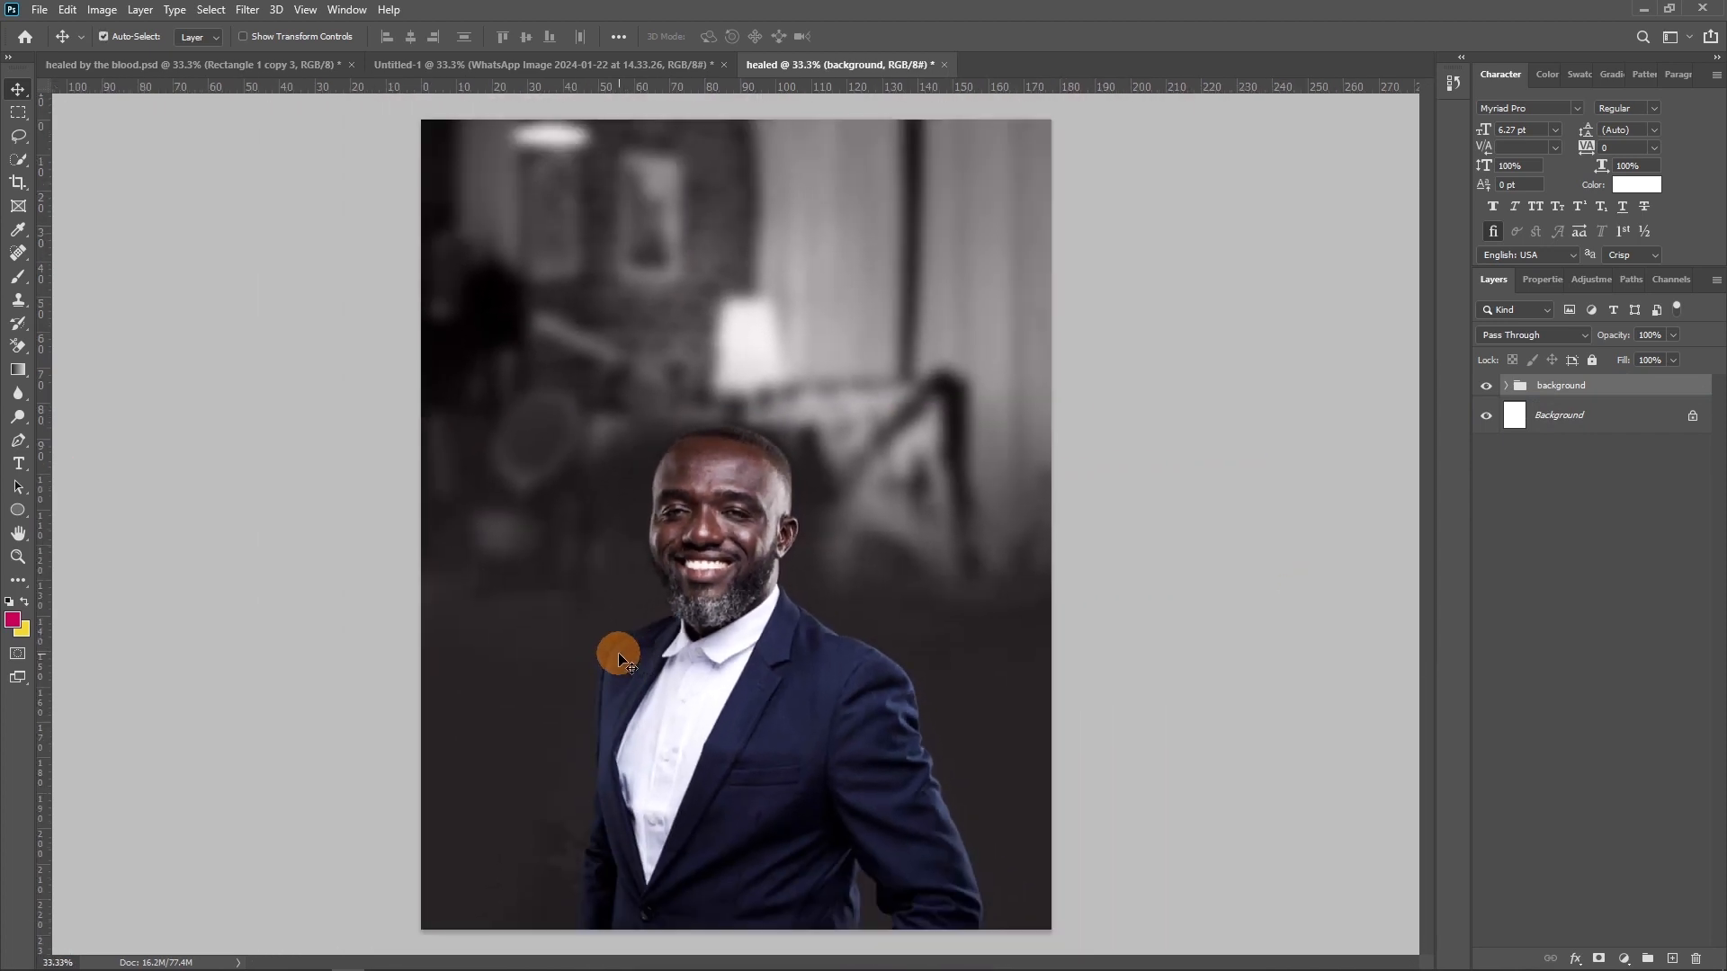
key(ctrl+plus)
key(ctrl+plus)
drag(800, 684, 787, 225)
drag(783, 537, 797, 522)
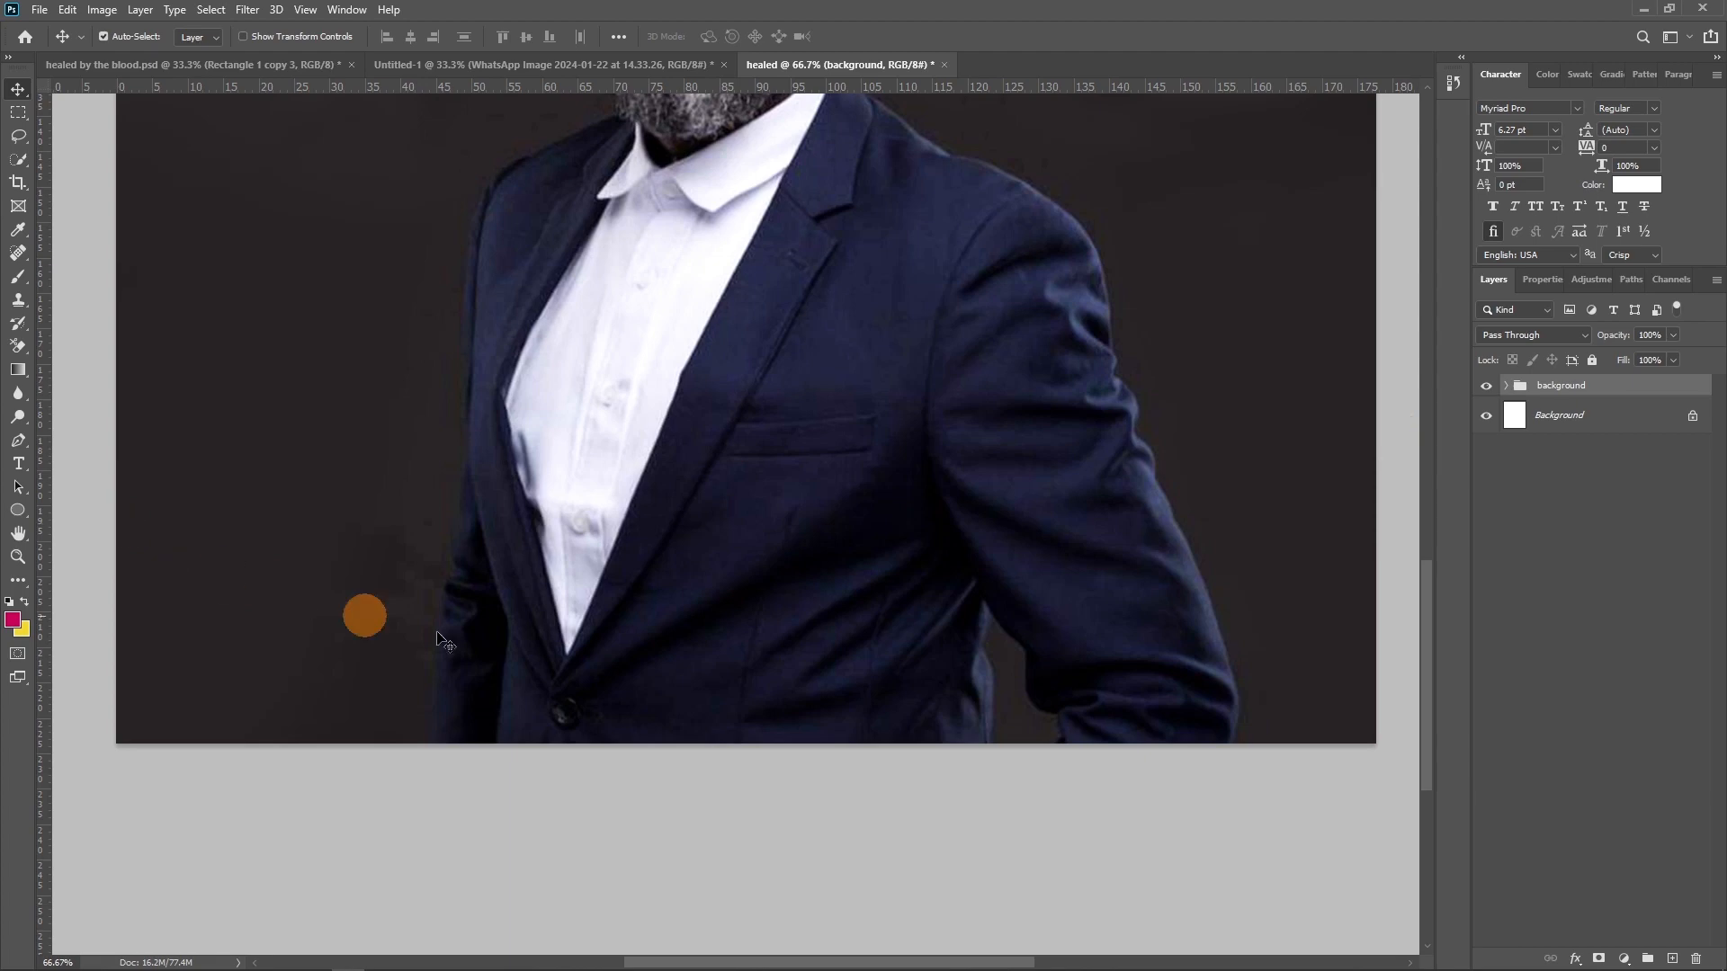
Step: Place the portrait layer in its own group, add a layer mask to that group, and ready the Brush with default colours
click(695, 602)
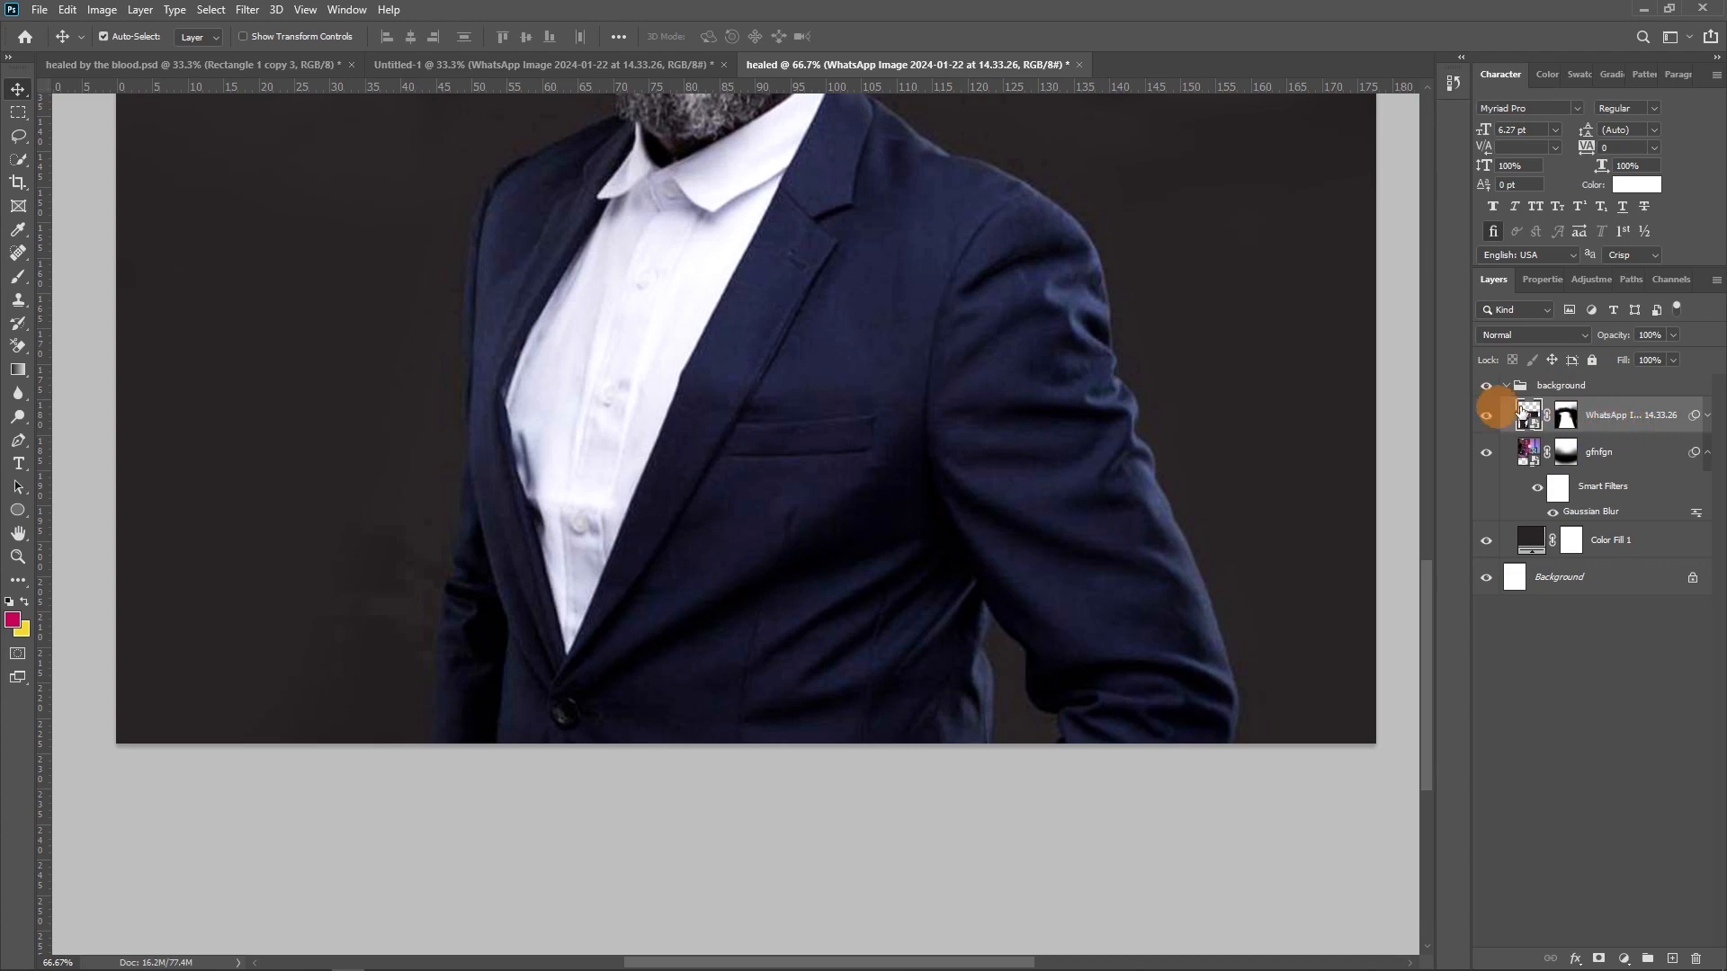
key(ctrl+g)
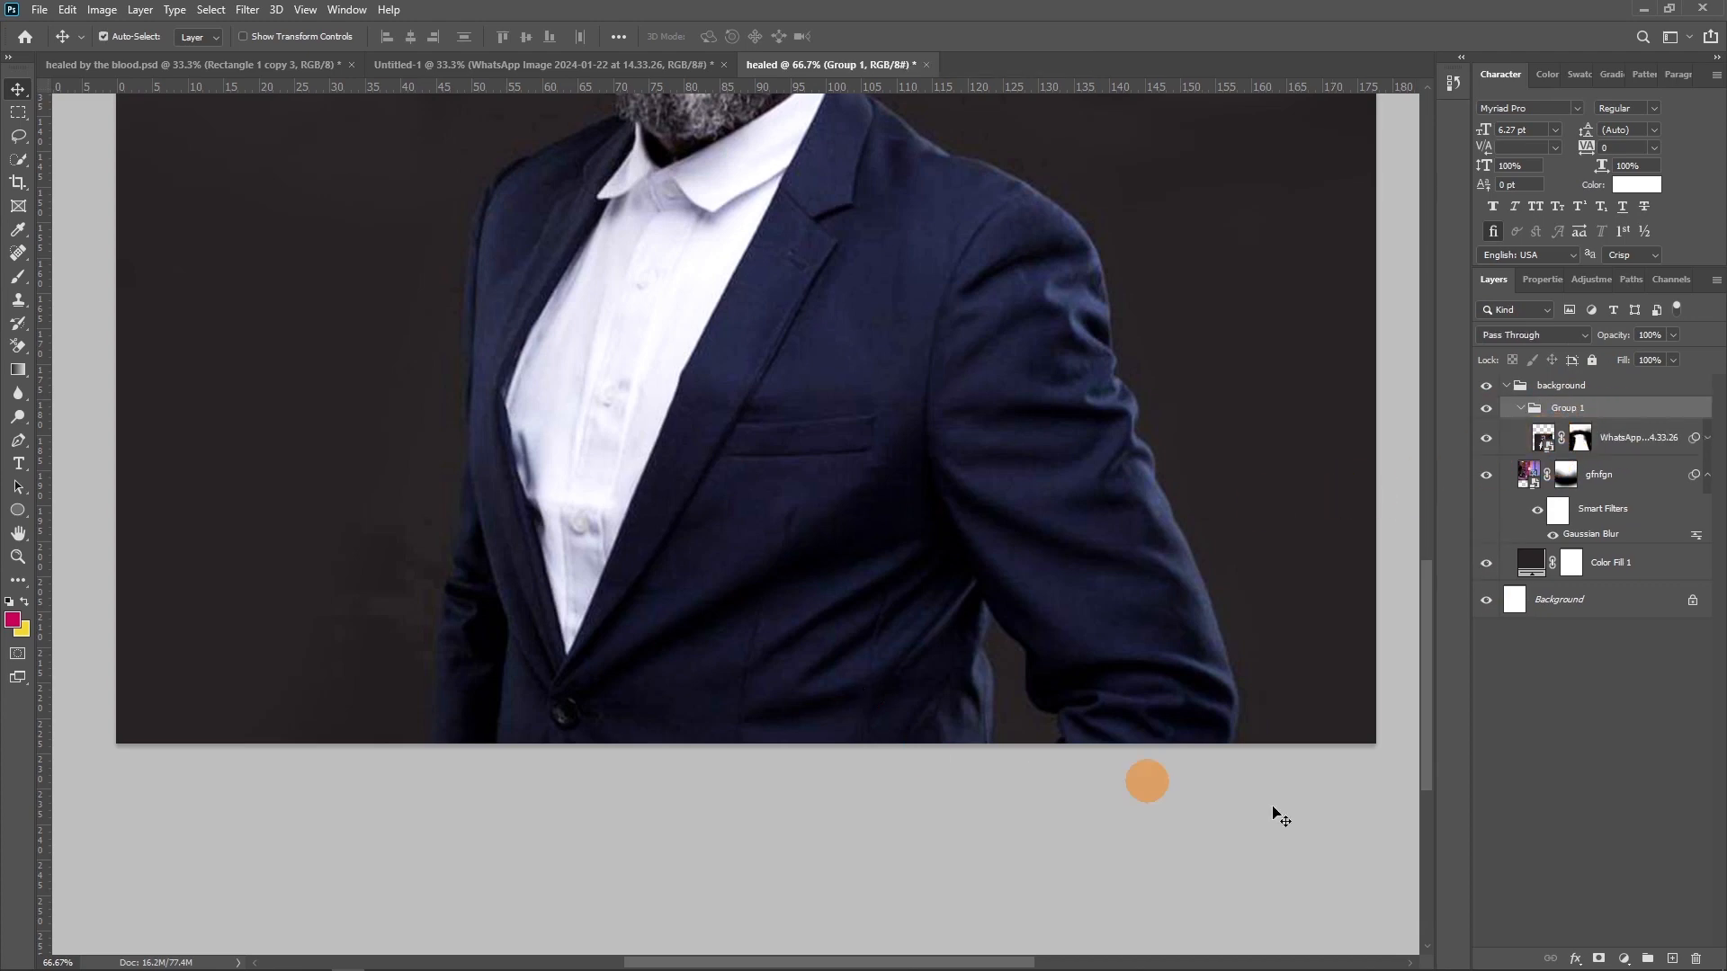
click(1597, 959)
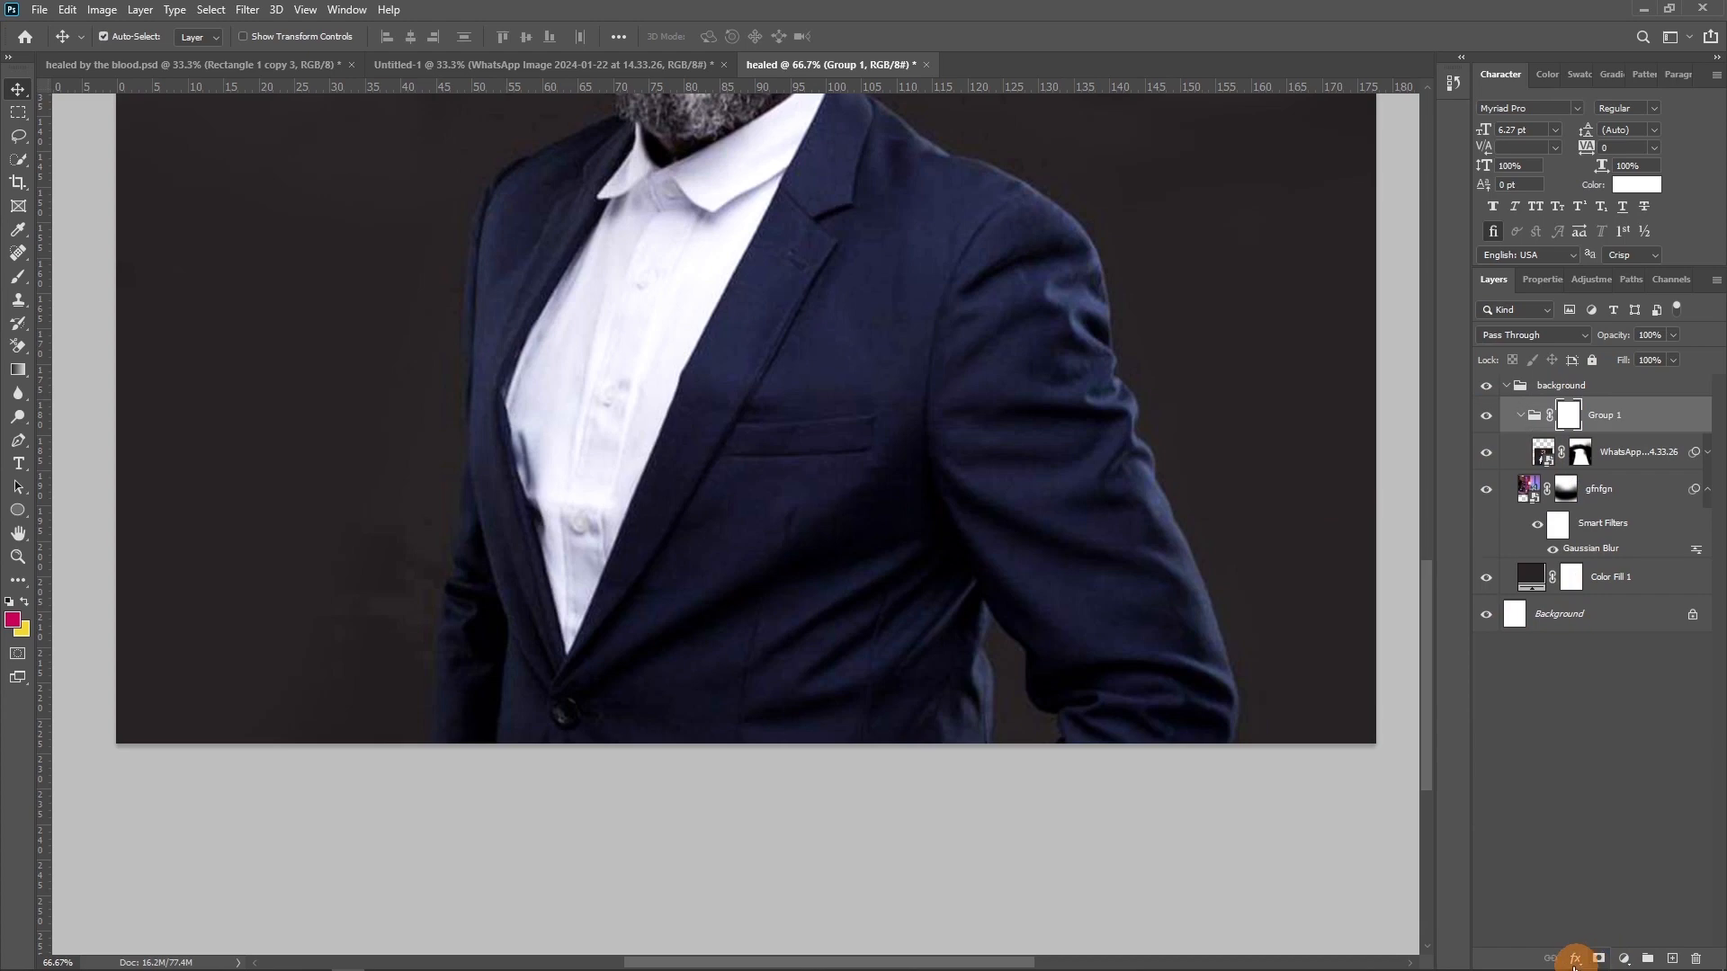
key(d)
key(b)
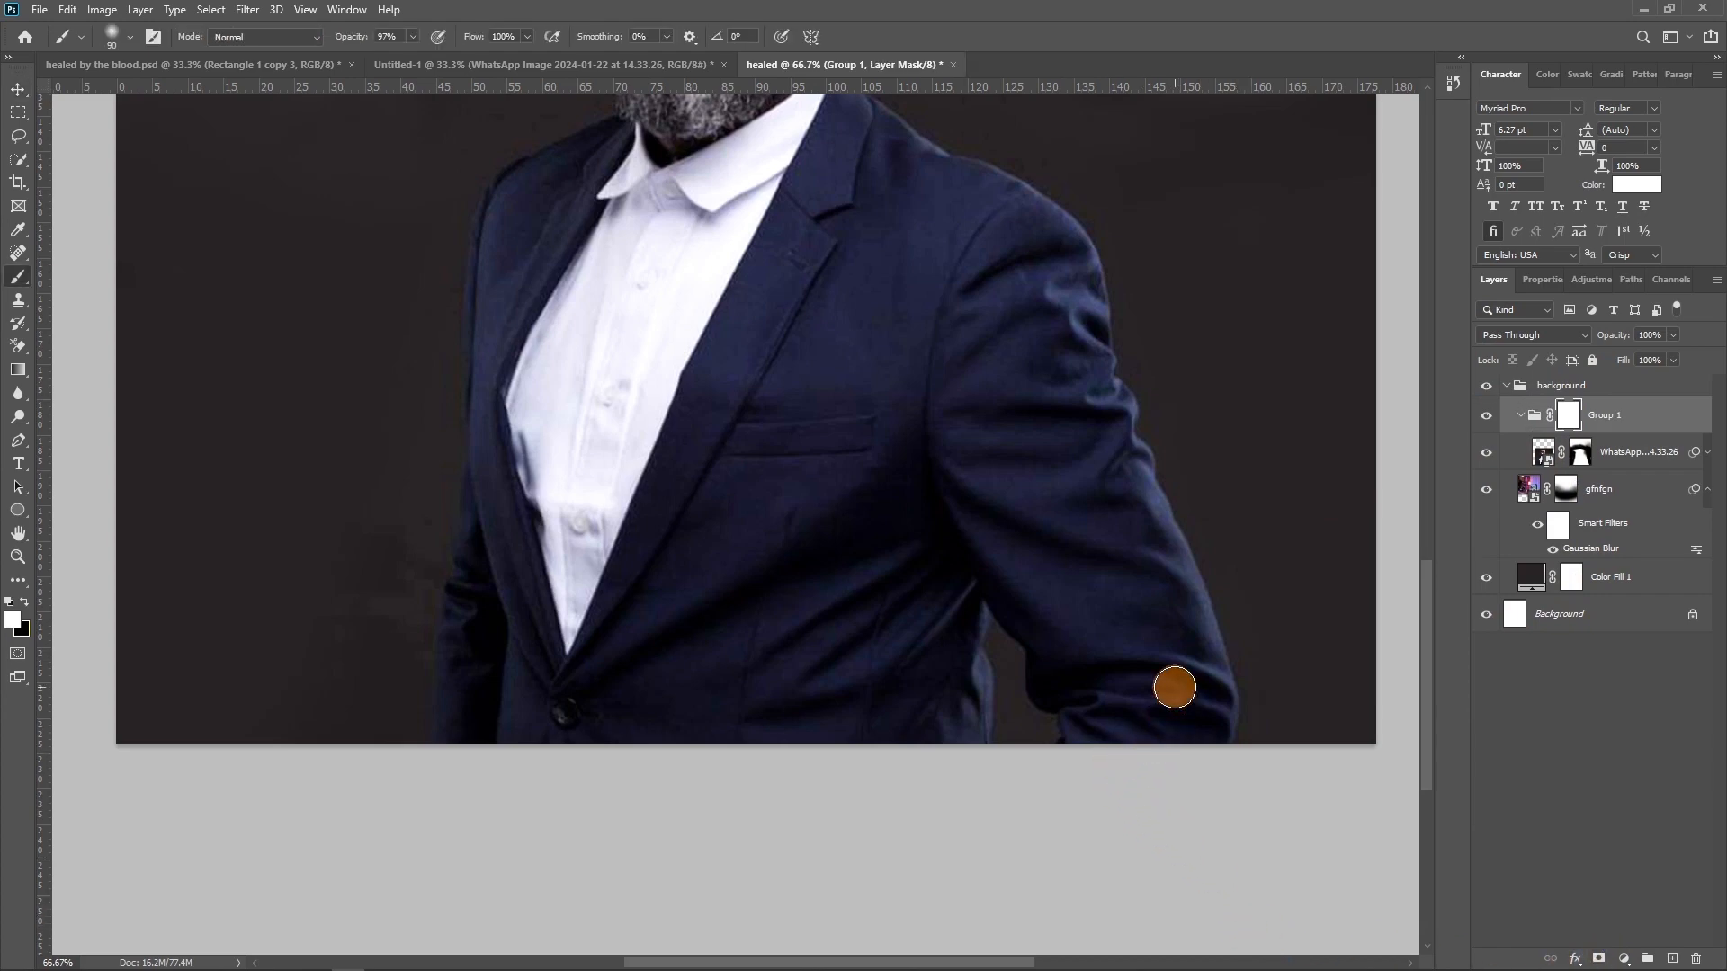
Step: Fade the man's lower jacket on the group mask with a black size 500 brush at 22% opacity
key(bracketright)
key(bracketright)
key(bracketright)
key(bracketright)
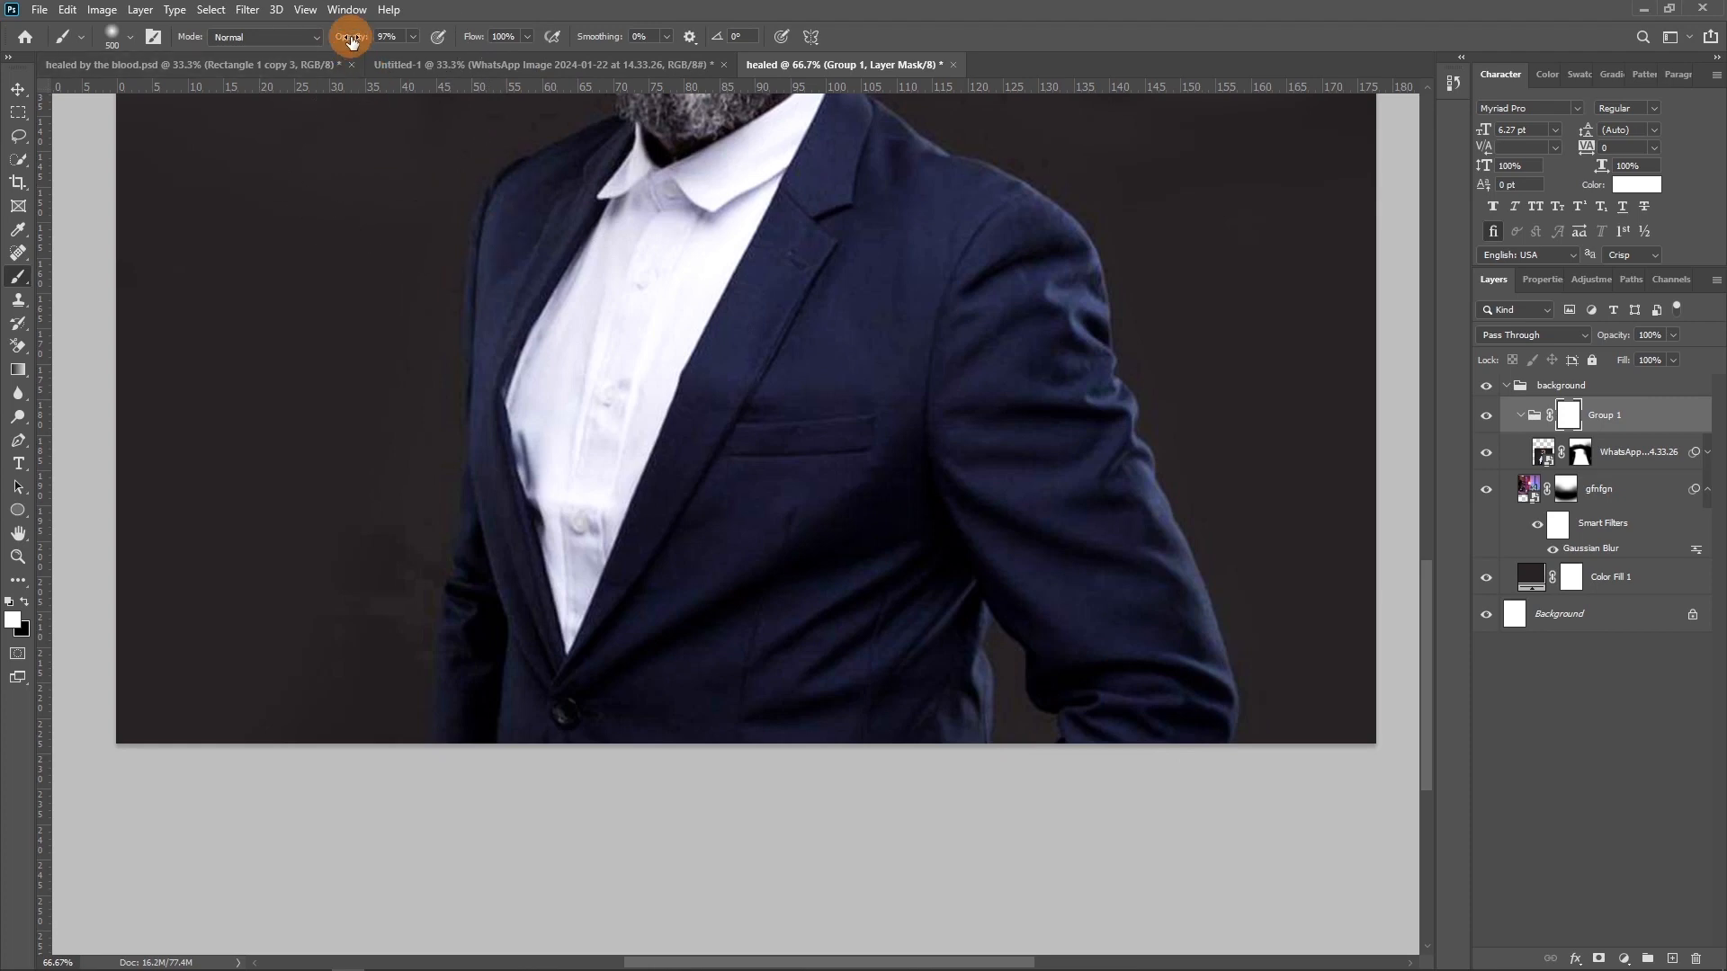
drag(286, 45, 284, 45)
mouse_move(1185, 683)
mouse_down()
mouse_move(431, 718)
mouse_move(596, 679)
mouse_move(1309, 609)
mouse_move(324, 670)
mouse_move(1110, 688)
mouse_move(833, 629)
mouse_move(362, 628)
mouse_move(335, 678)
mouse_up()
key(x)
mouse_move(1235, 712)
mouse_down()
mouse_move(702, 752)
mouse_move(906, 790)
mouse_move(1233, 655)
mouse_up()
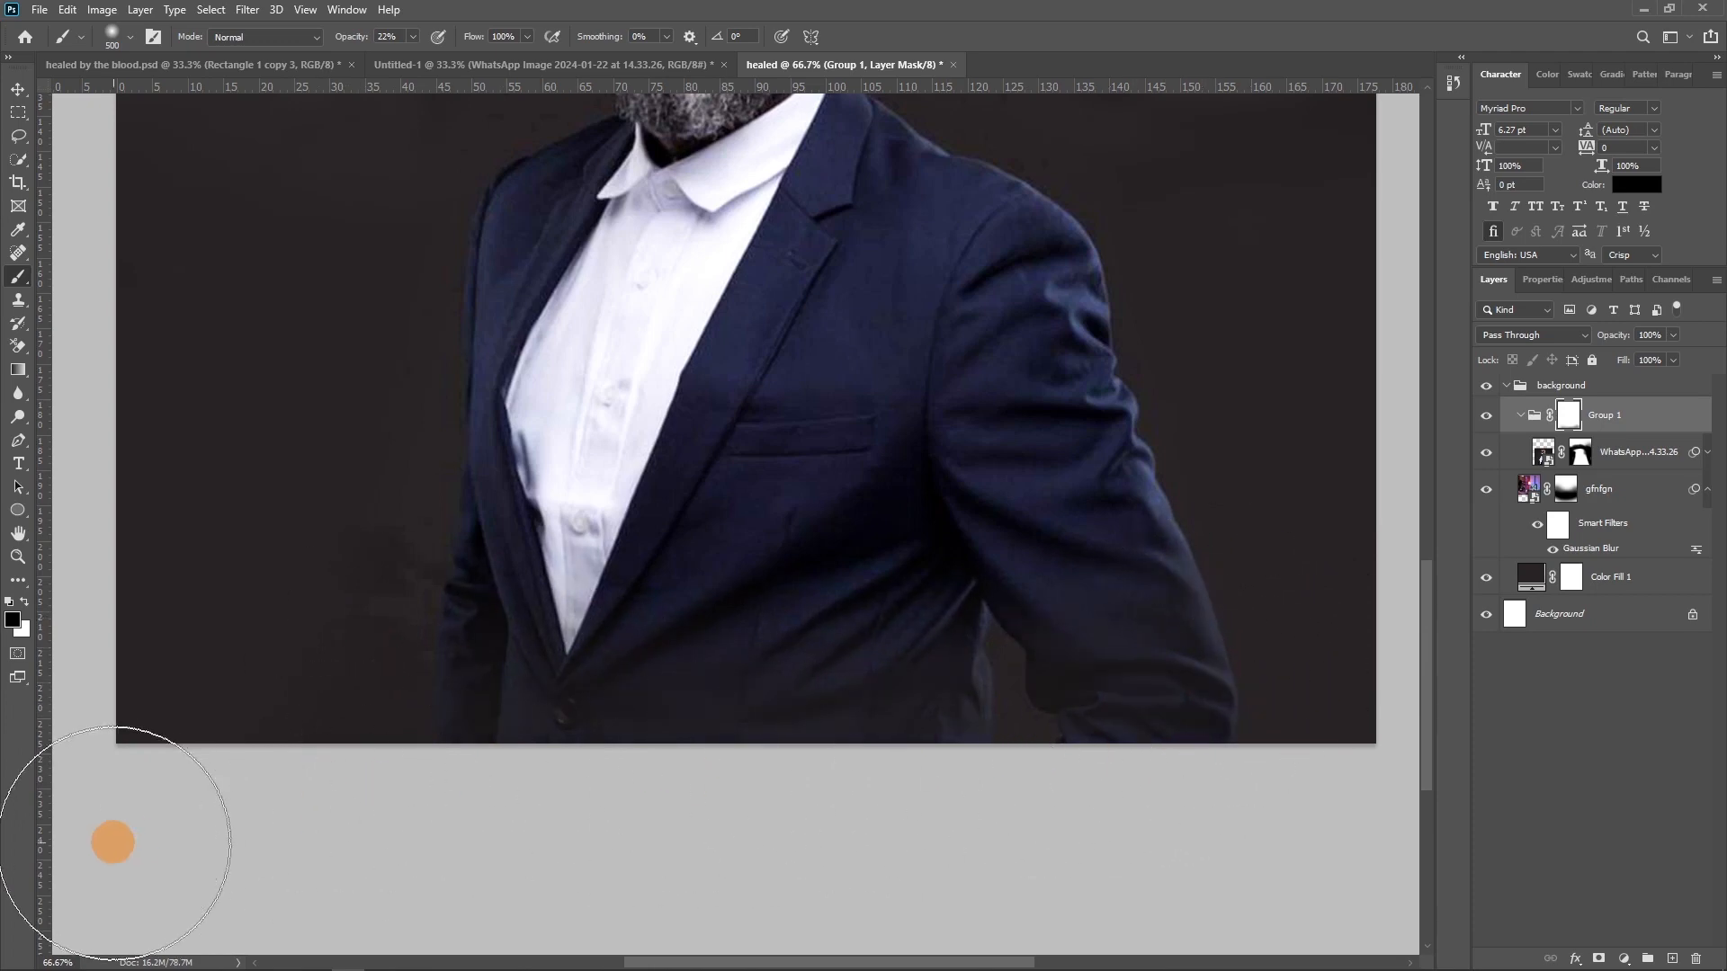
key(ctrl+minus)
key(ctrl+minus)
key(ctrl+minus)
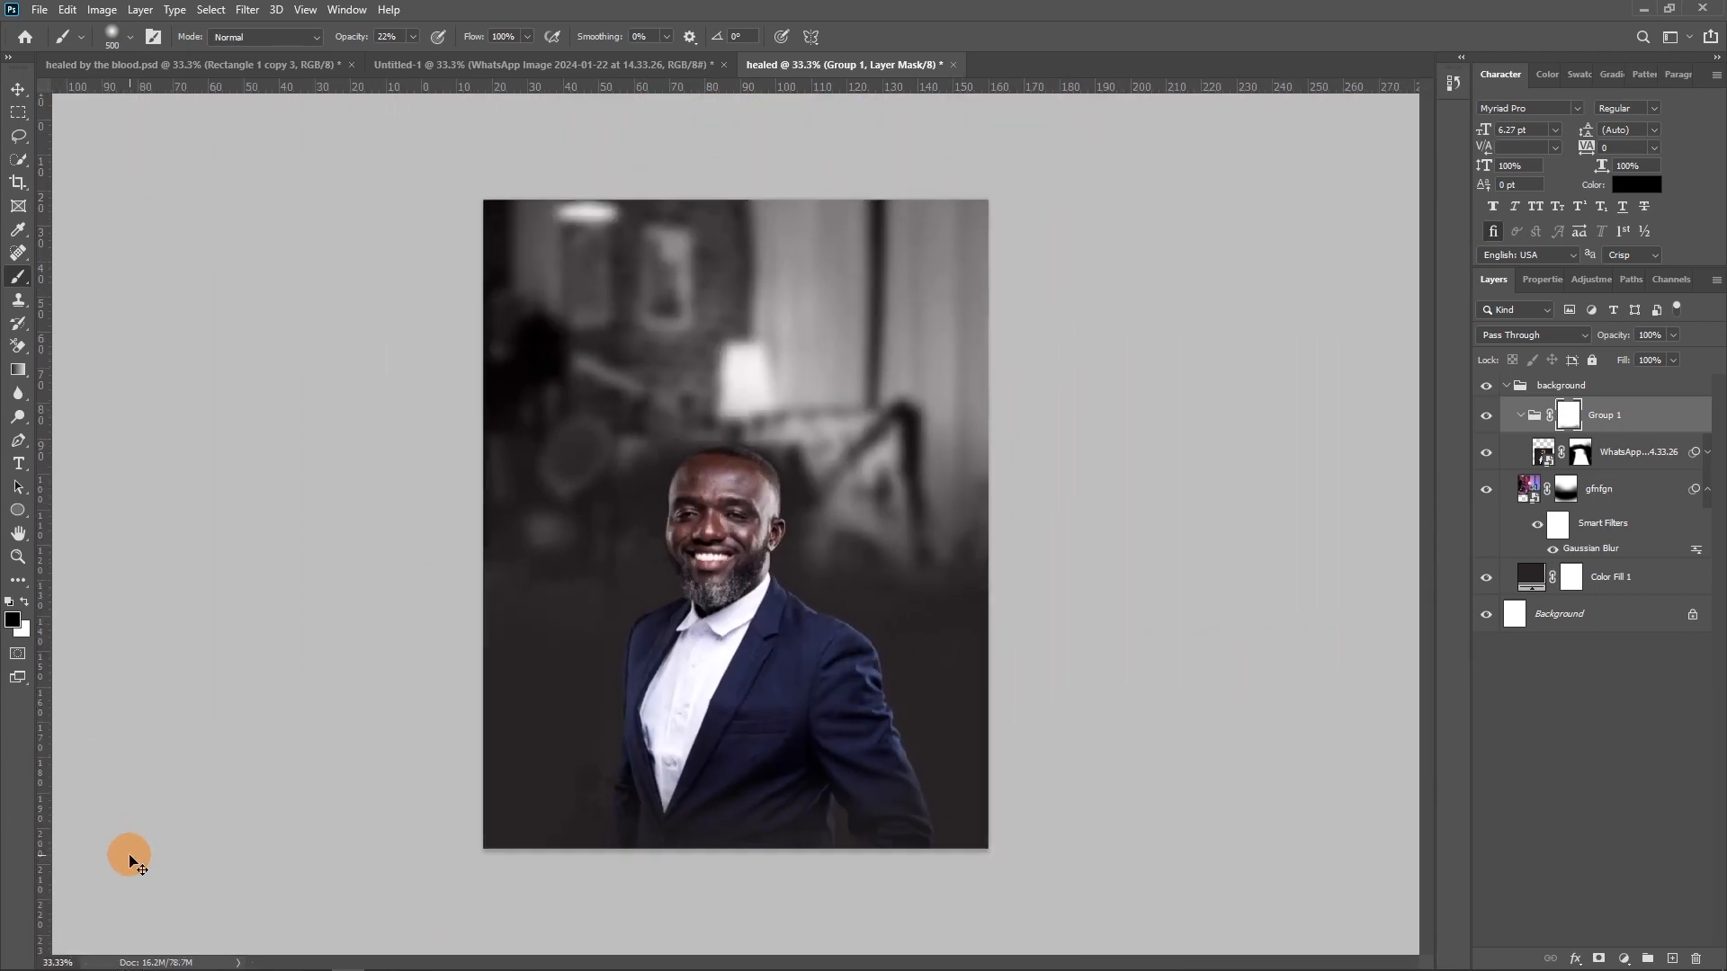
Step: Delete the portrait group's layer mask and ungroup the portrait layer
drag(1595, 438, 1589, 440)
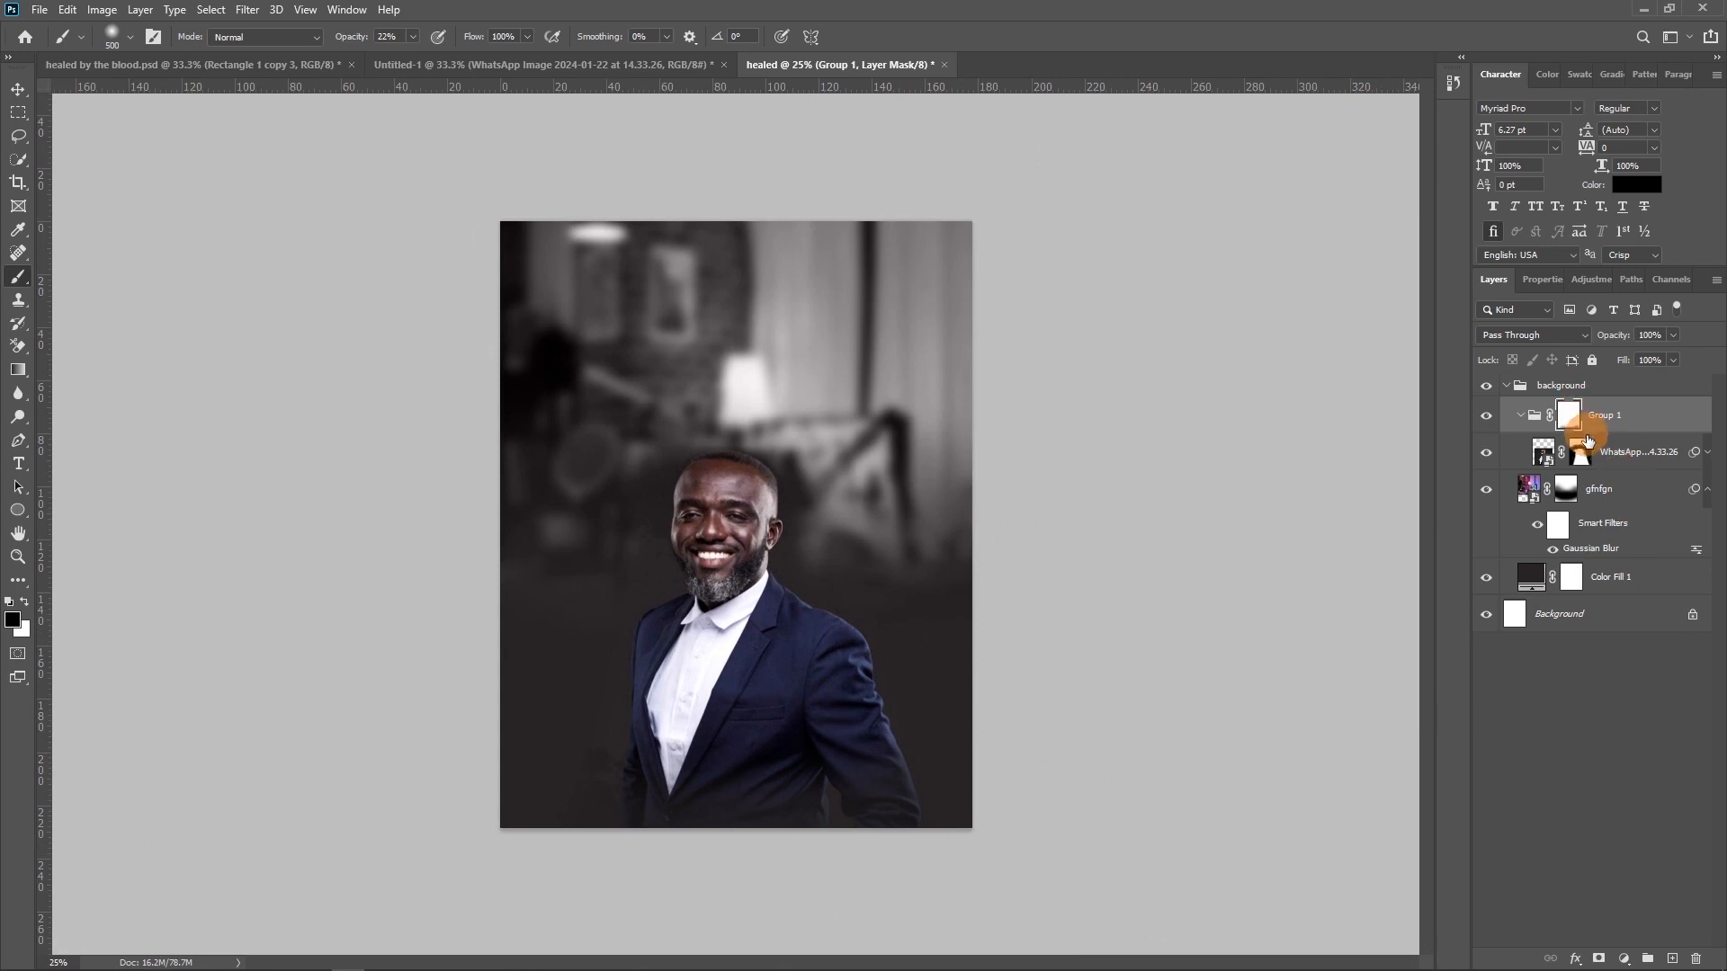
right_click(1576, 421)
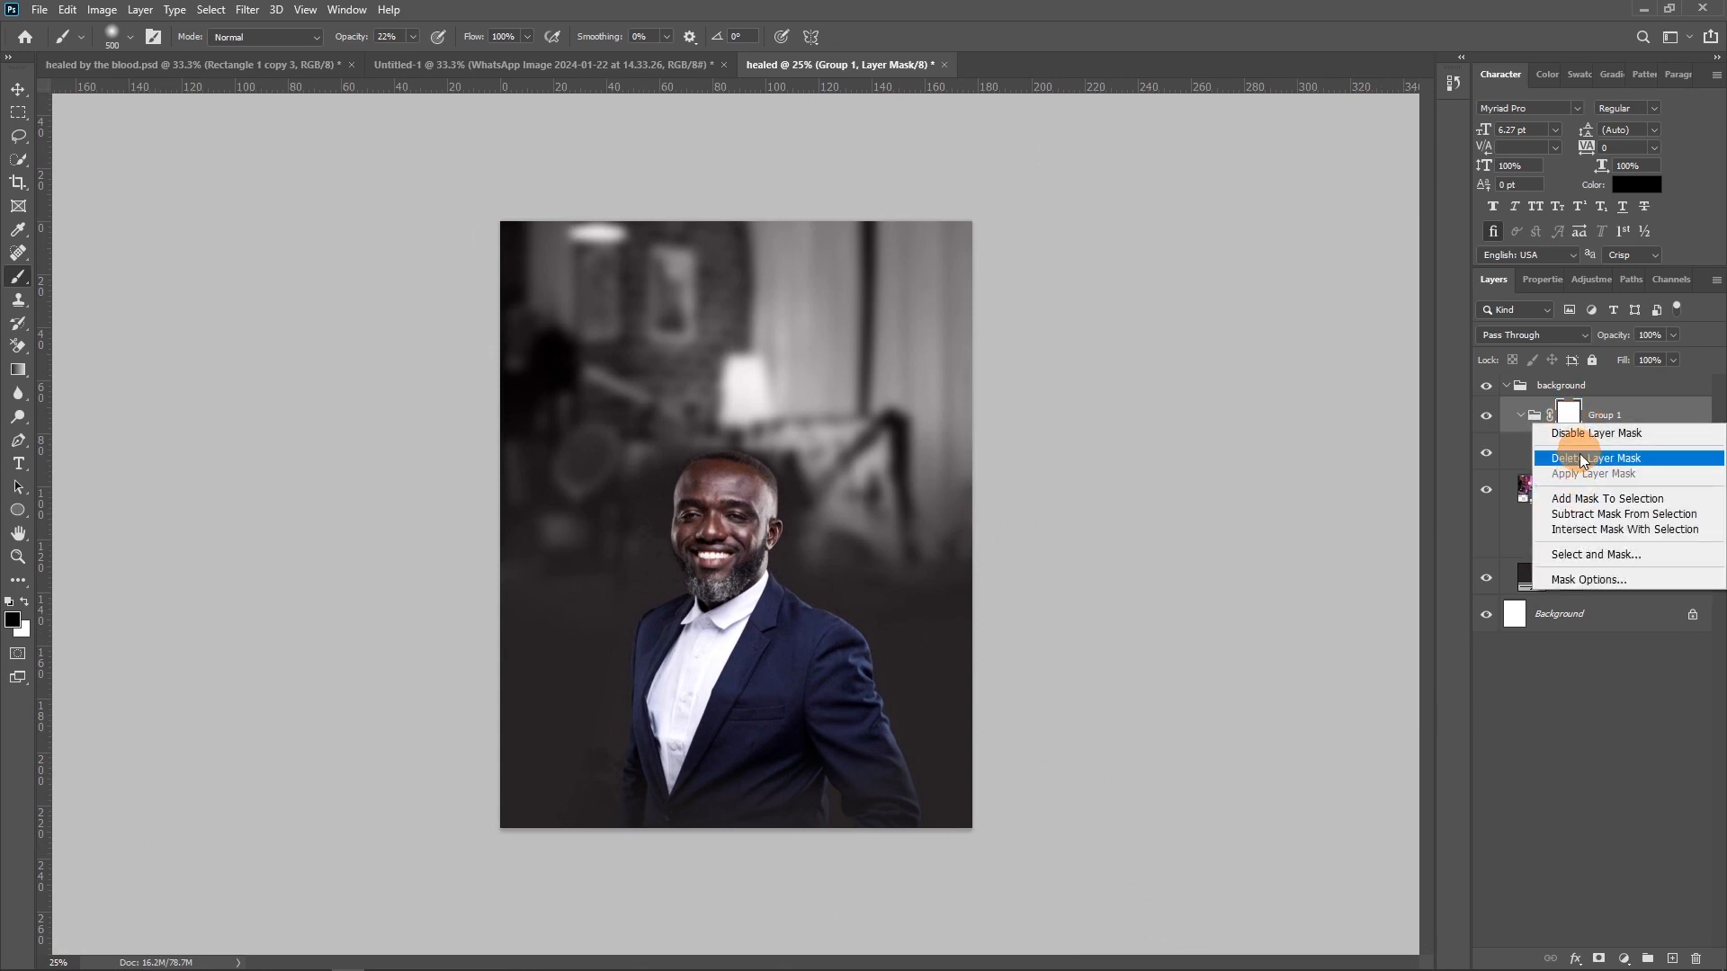
click(1581, 459)
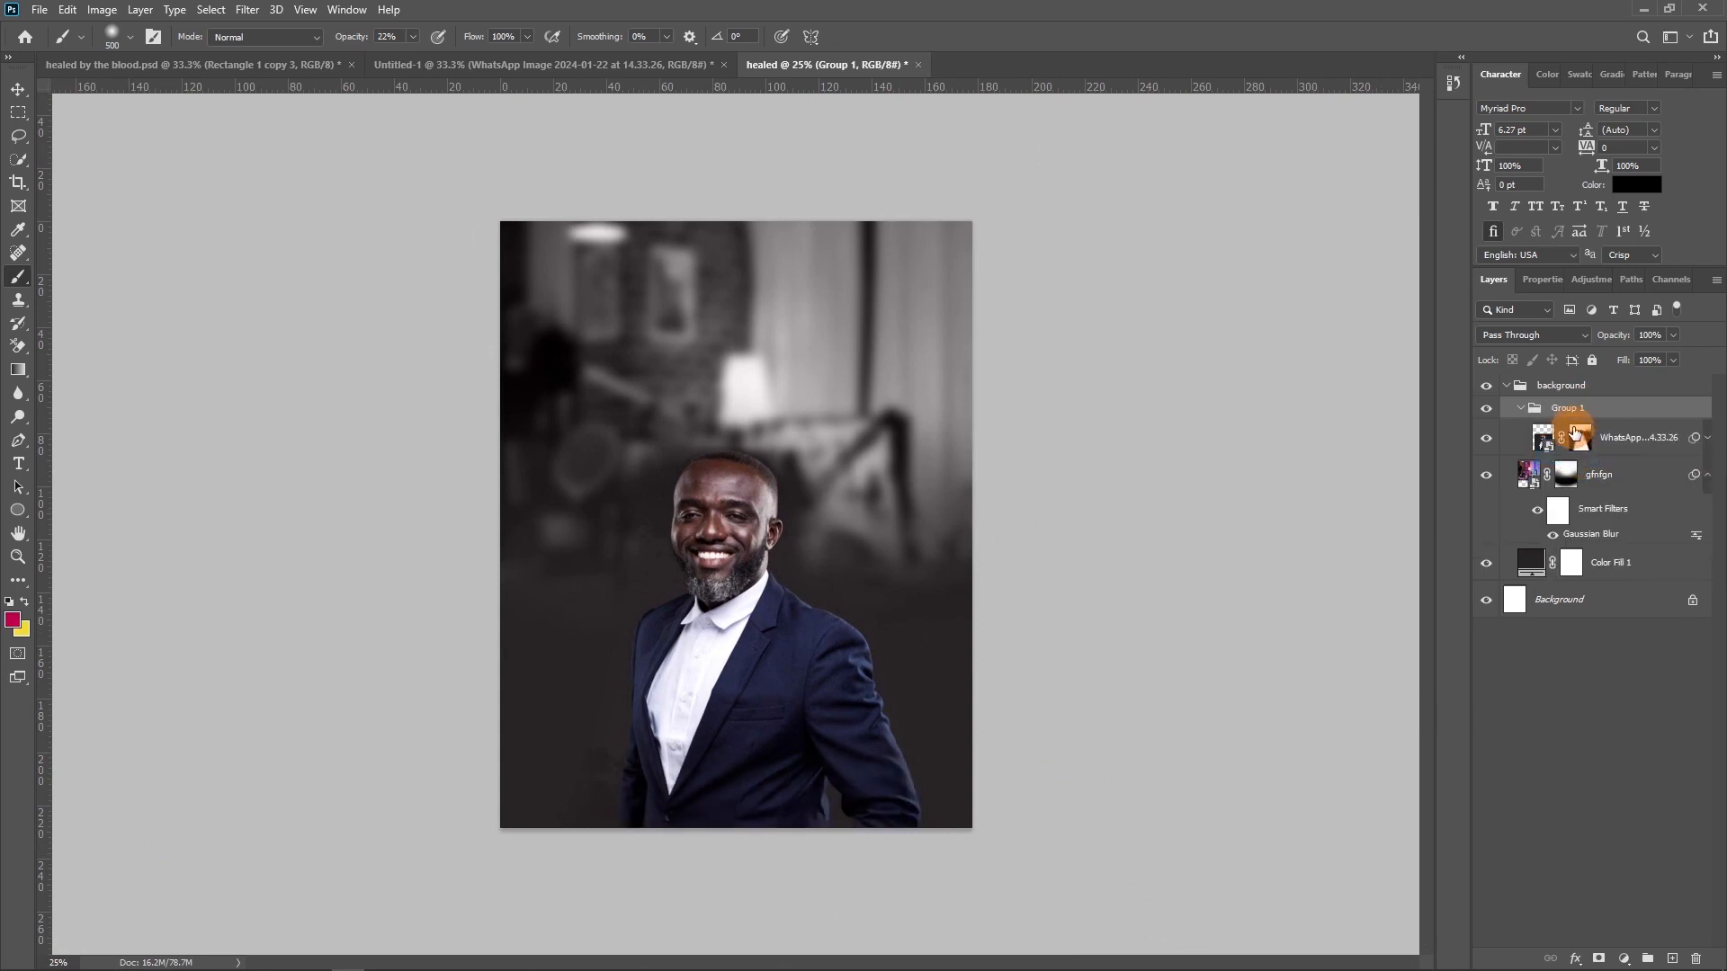
right_click(1569, 408)
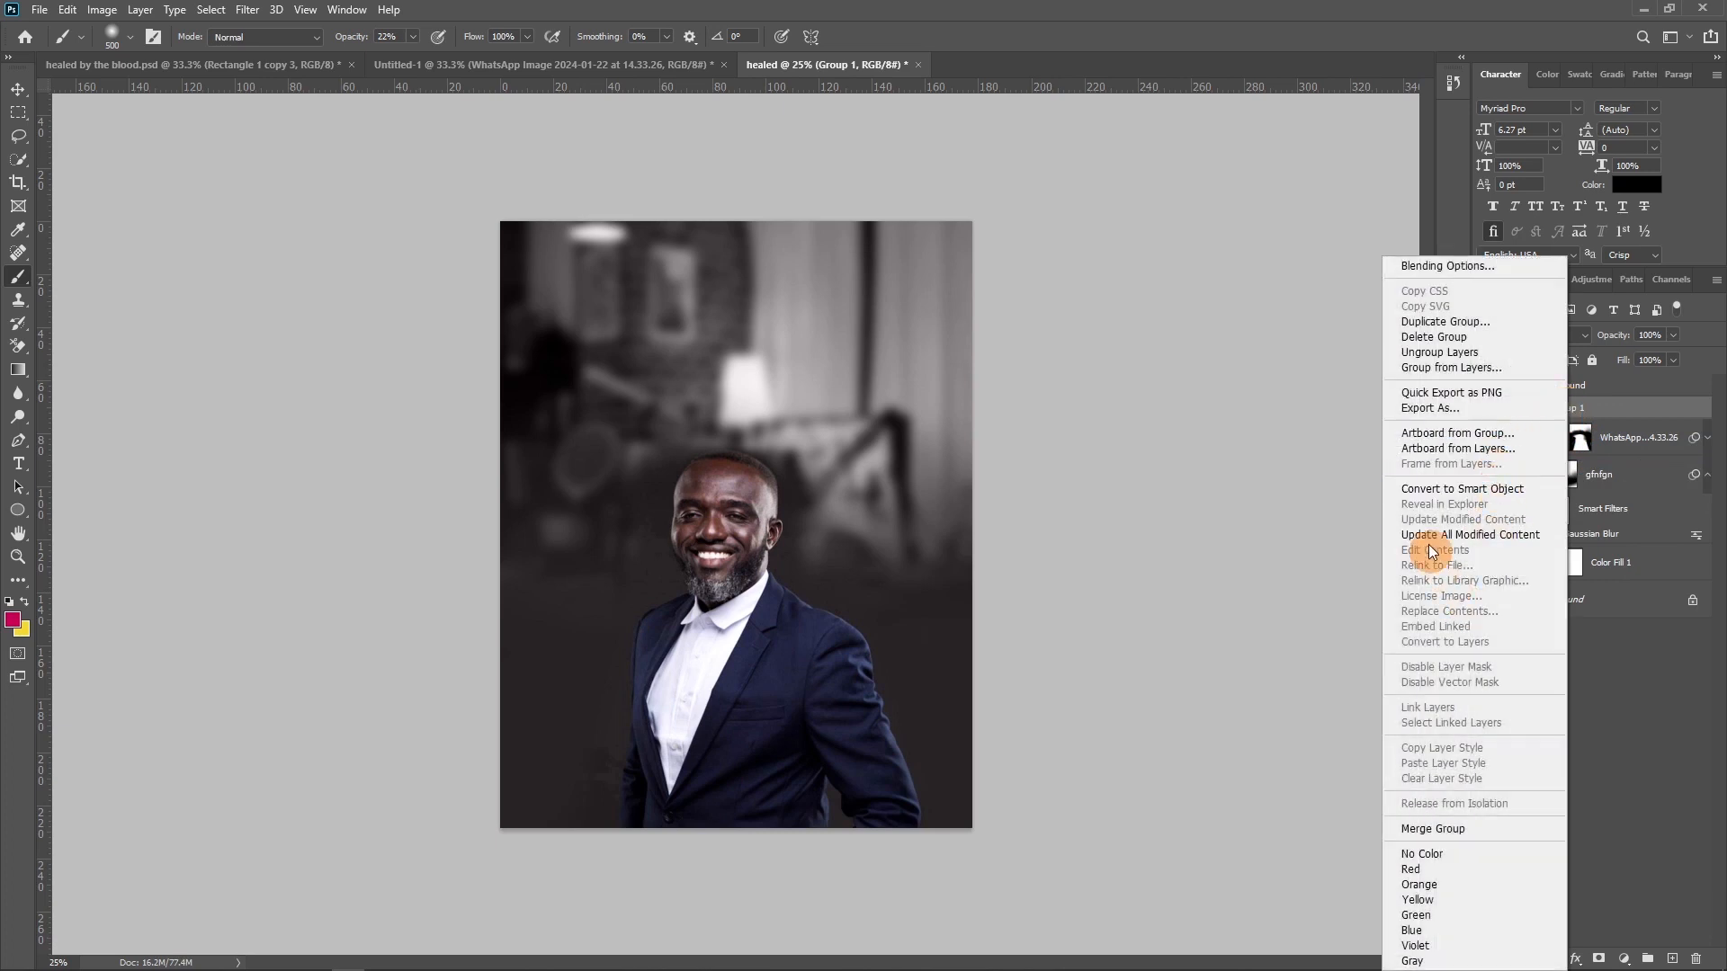
click(1432, 353)
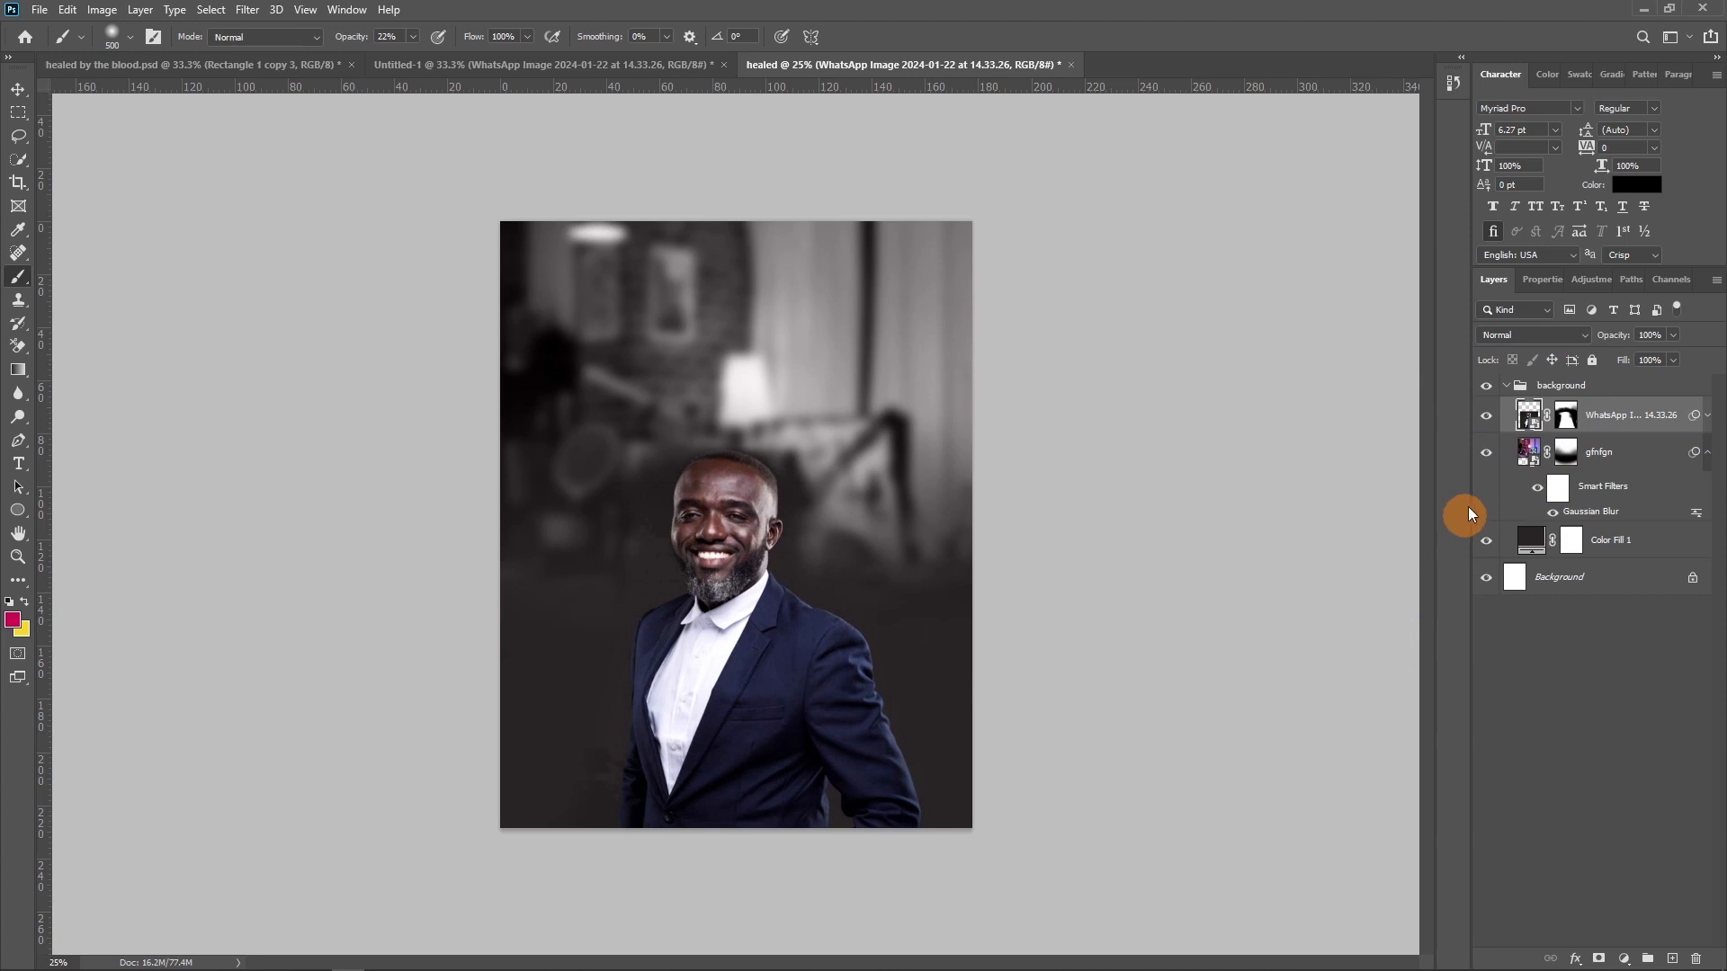
Step: Add a new empty layer above the portrait and enlarge the brush to size 800
click(1673, 956)
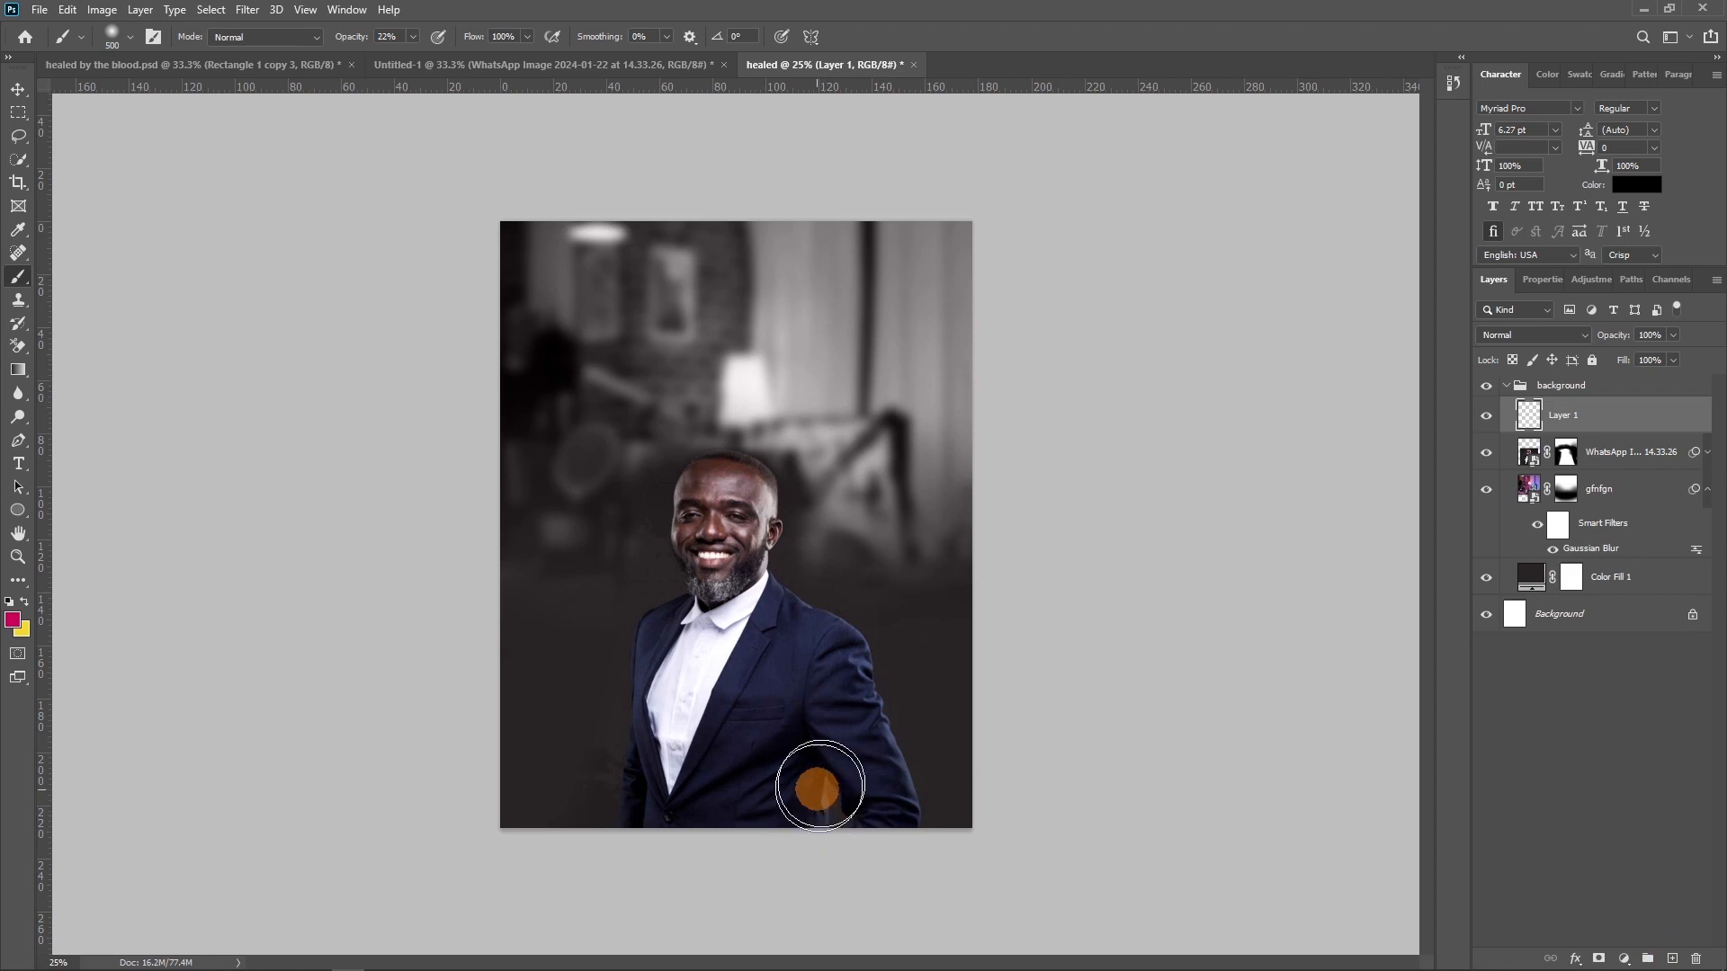
key(bracketright)
key(bracketright)
key(bracketright)
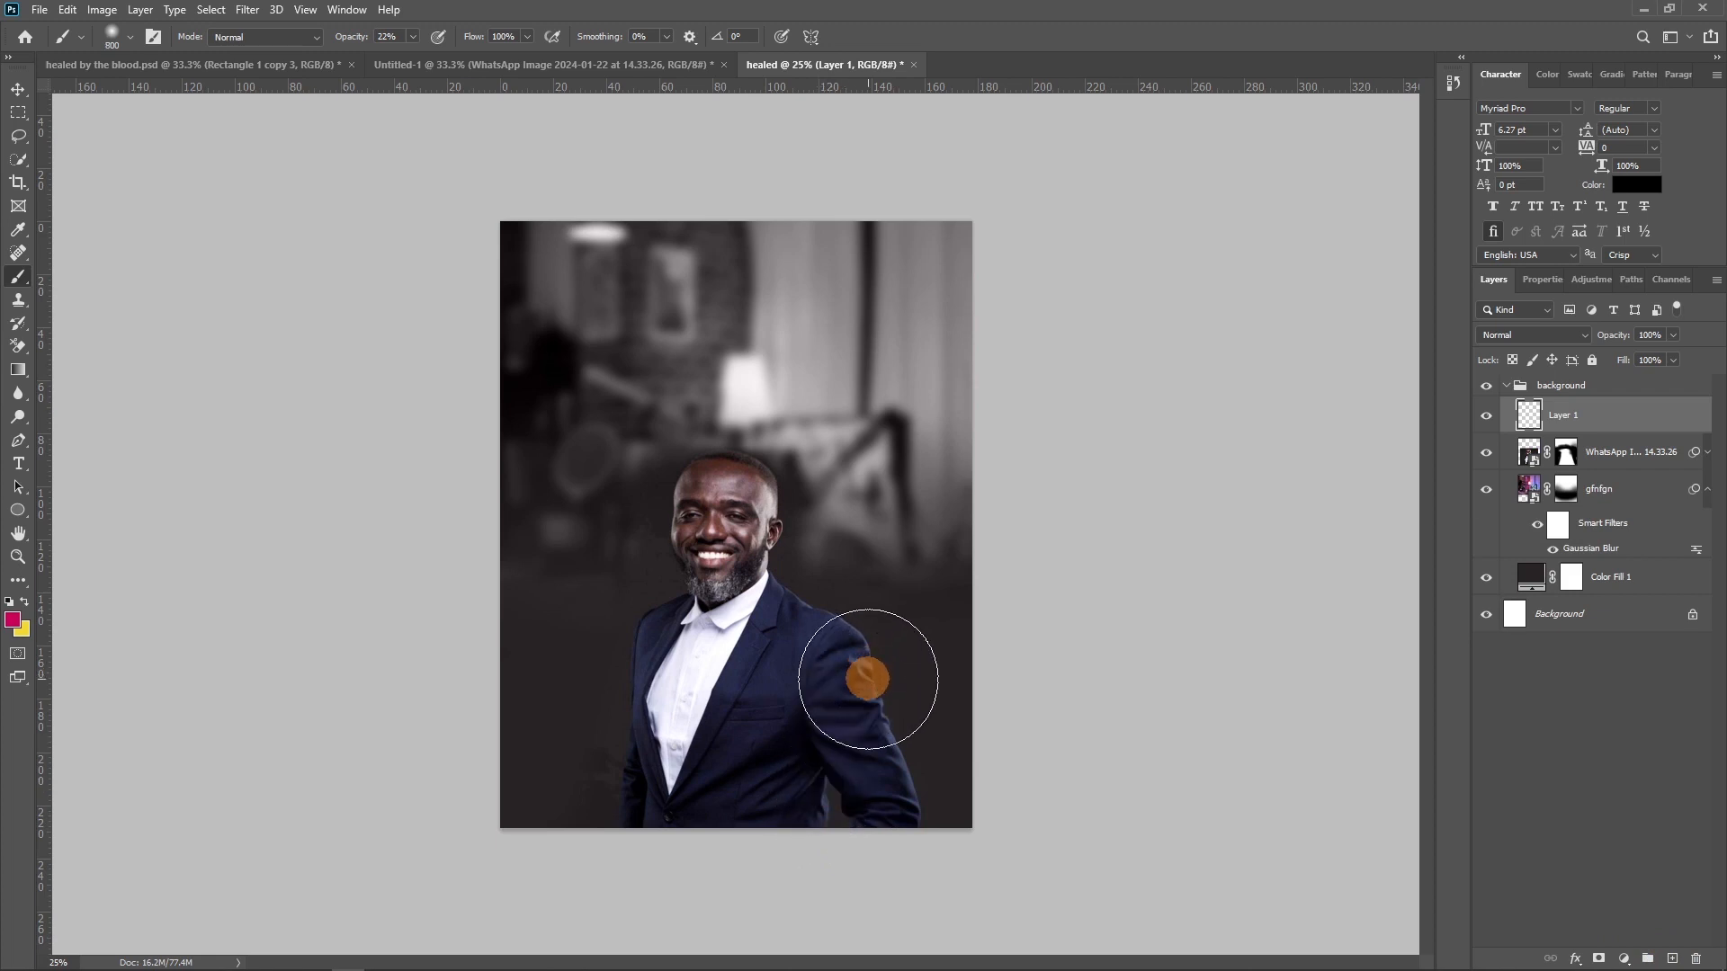
Step: Sample a dark shadow tone from the man's lower jacket as the brush colour
key(ctrl+plus)
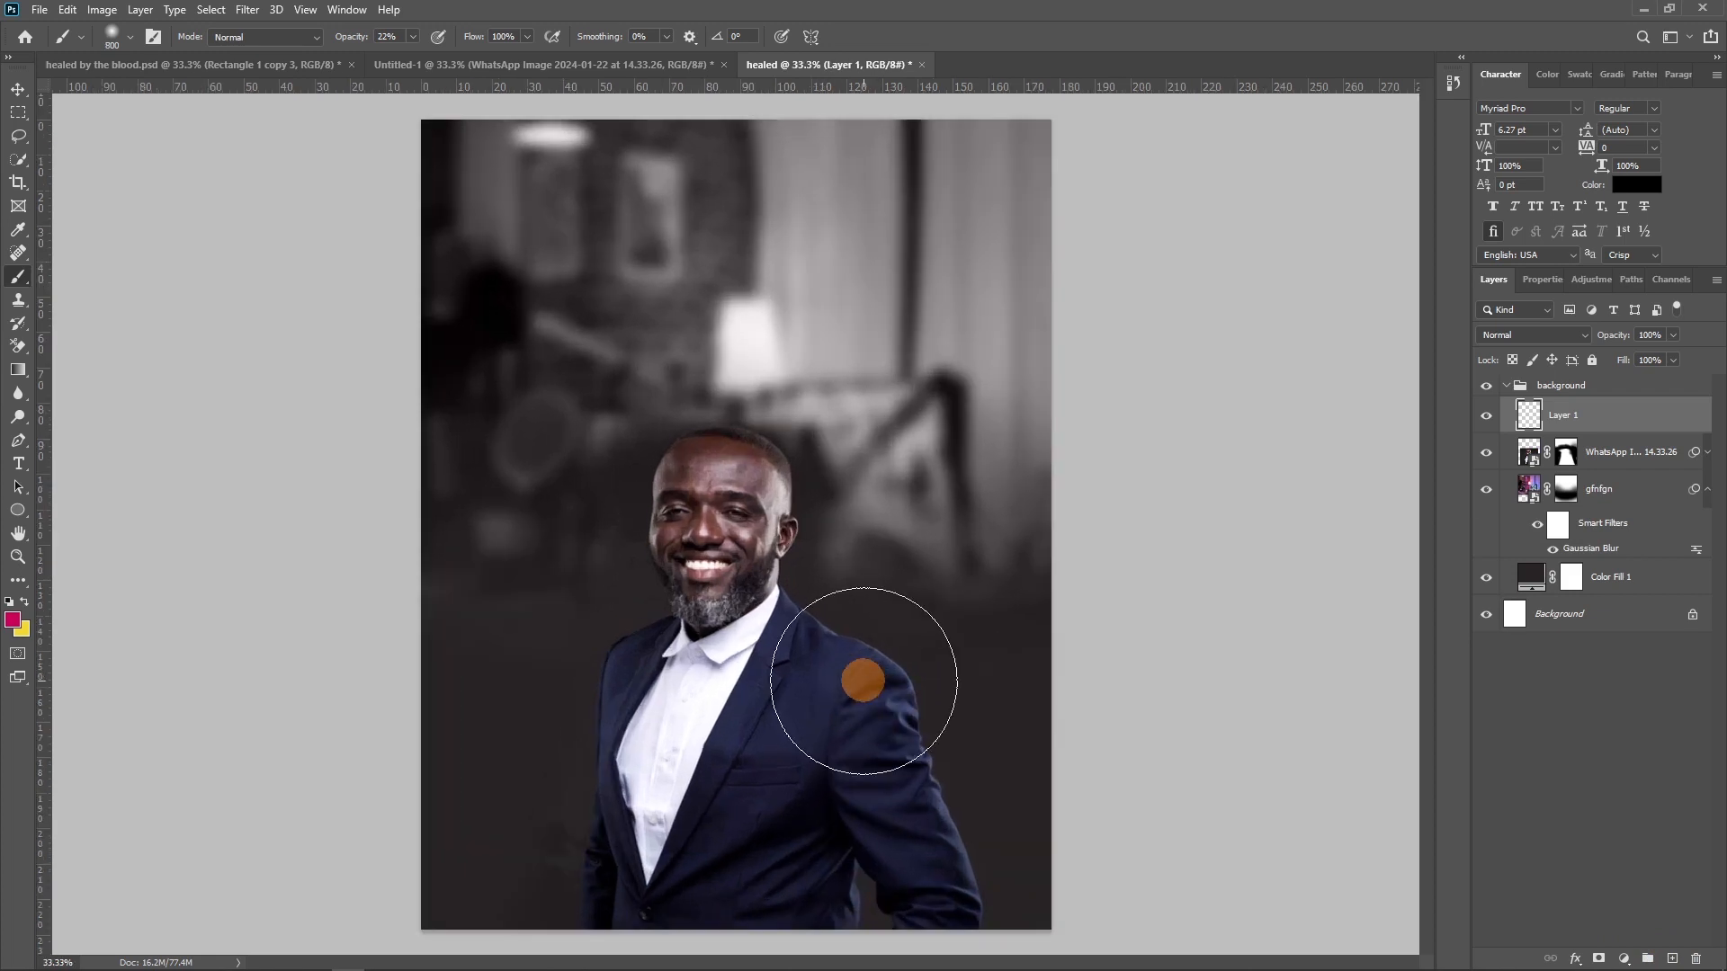
key(ctrl+plus)
mouse_move(862, 684)
mouse_down()
mouse_move(909, 426)
mouse_move(916, 491)
mouse_move(919, 449)
mouse_up()
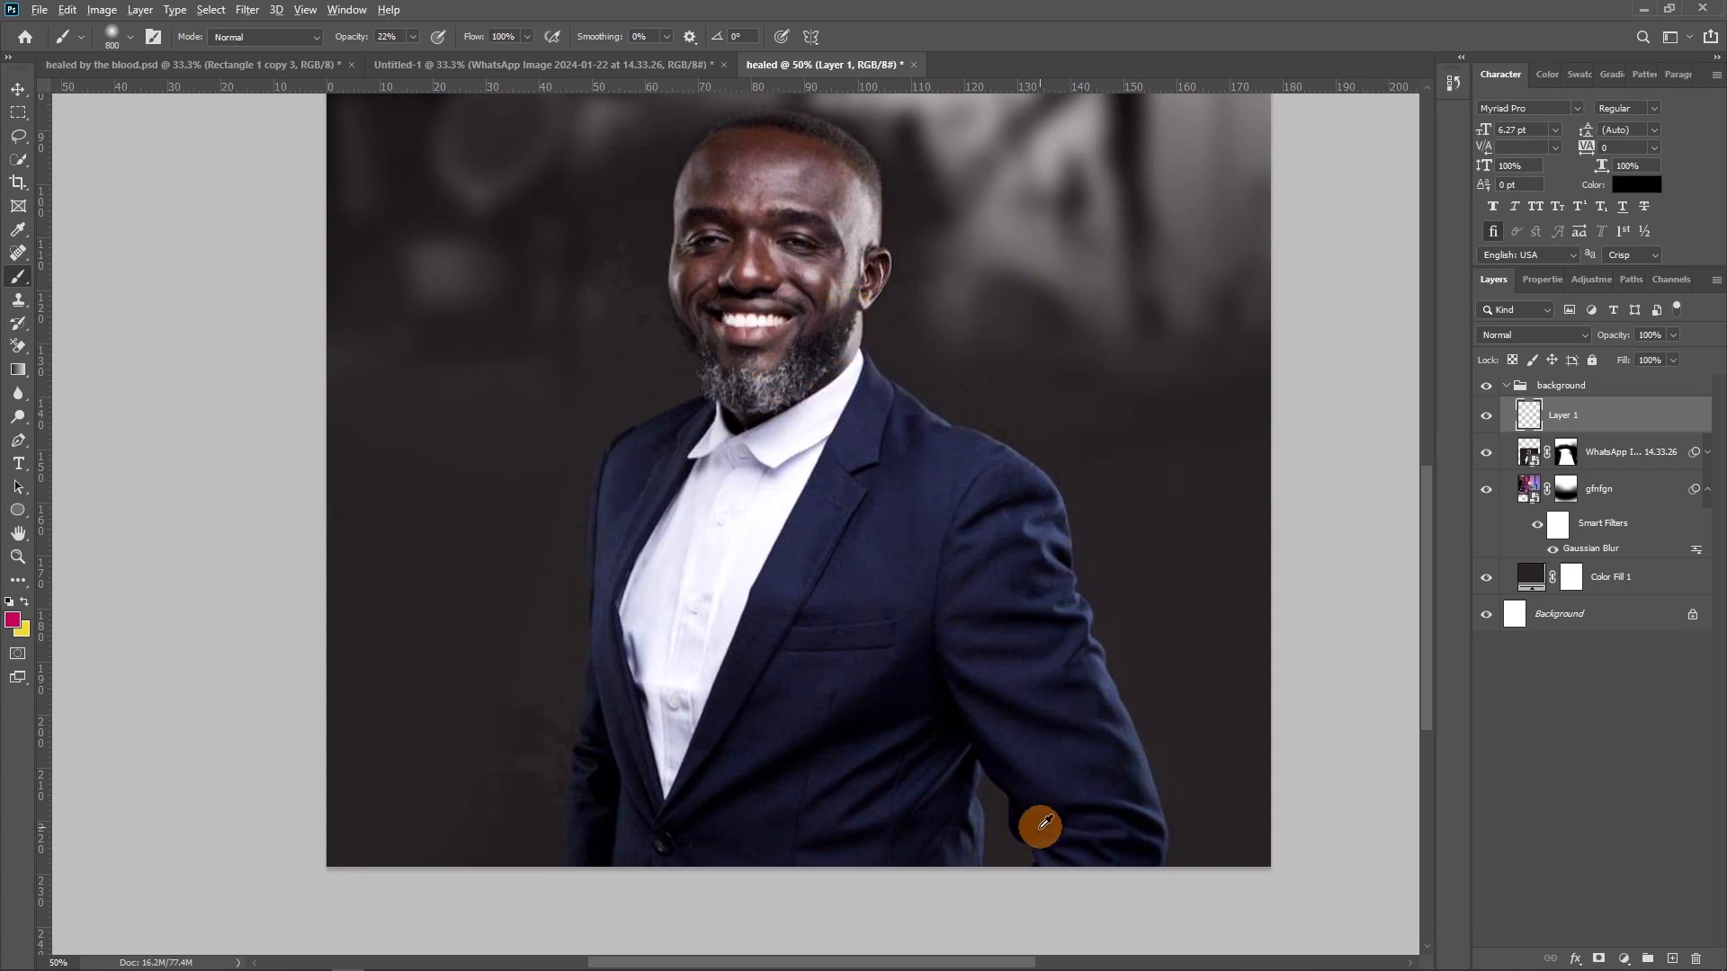
alt+click(971, 775)
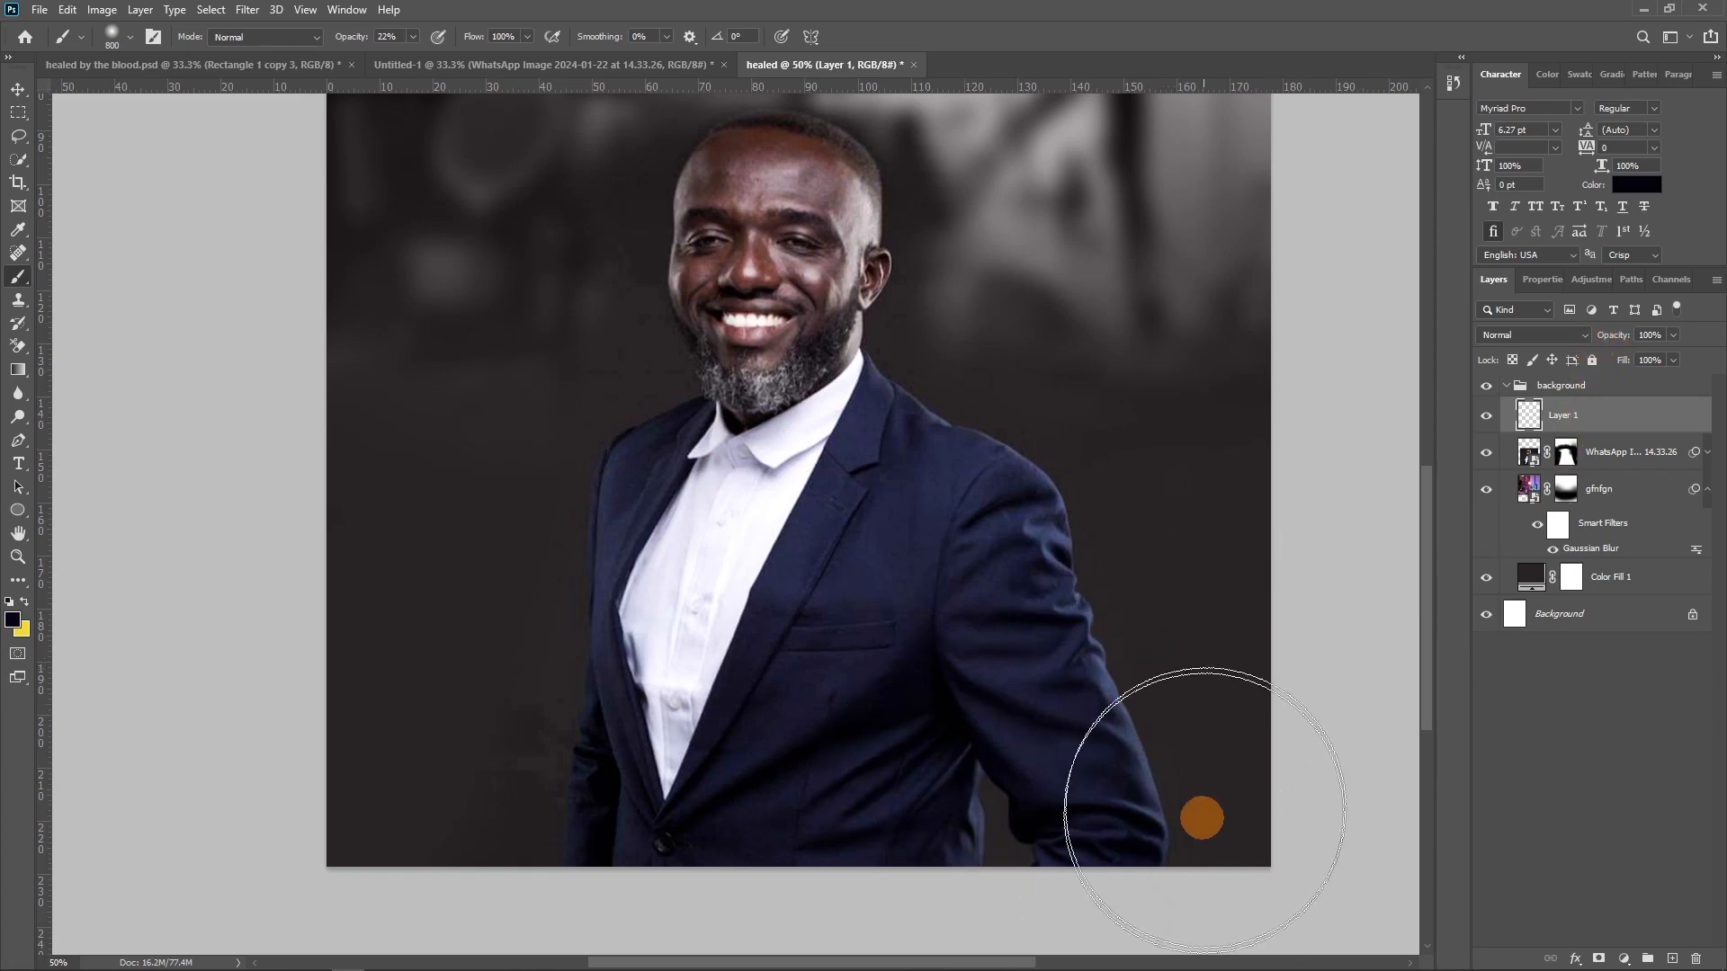
key(ctrl+minus)
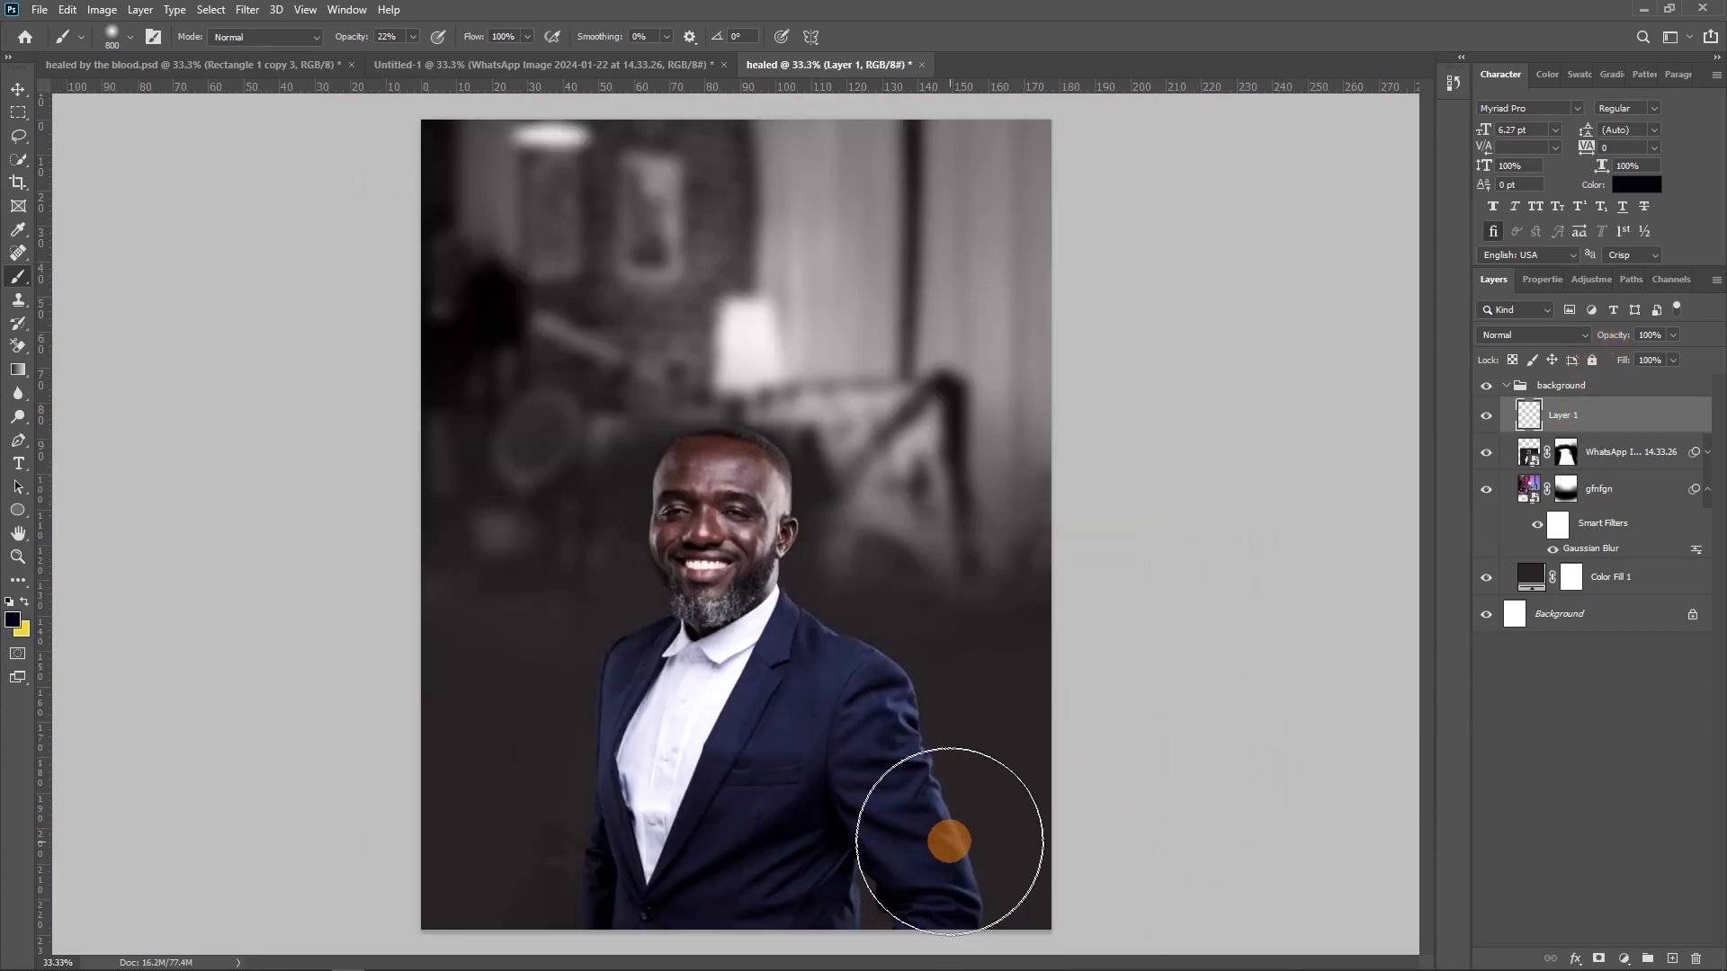
Step: Paint the sampled dark tone along the flyer's bottom edge and over the man's lower jacket on the new layer
key(ctrl+plus)
drag(856, 802, 937, 308)
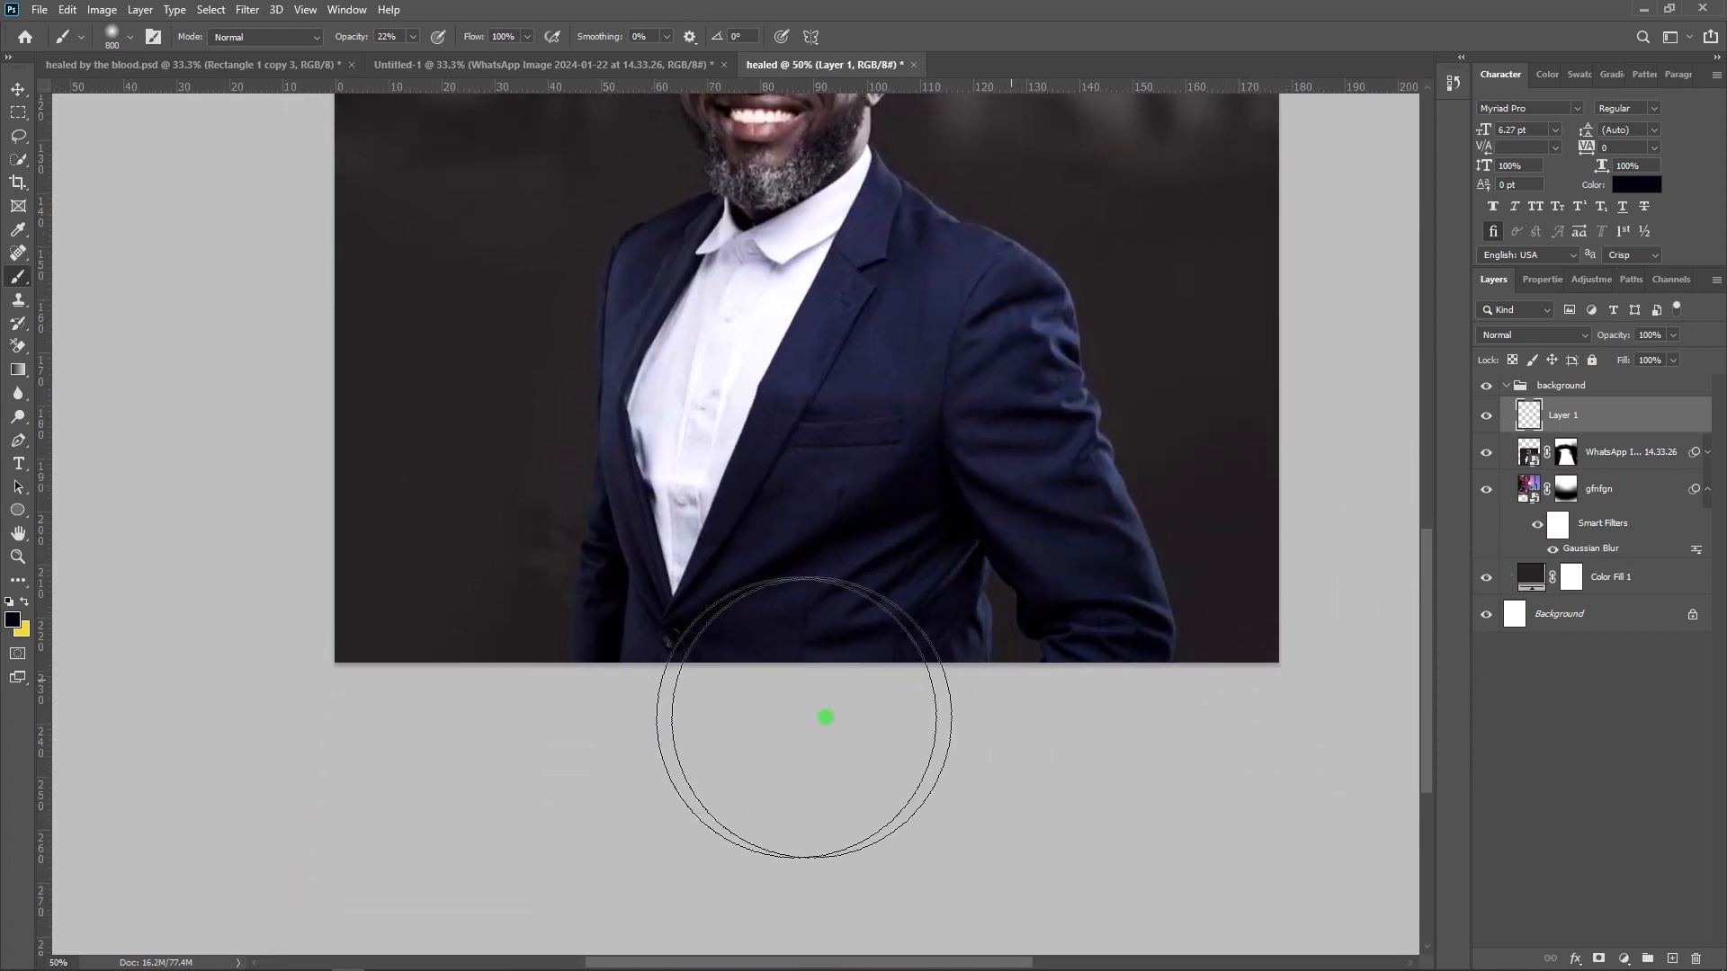
mouse_move(360, 698)
mouse_down()
mouse_move(382, 698)
mouse_move(286, 569)
mouse_up()
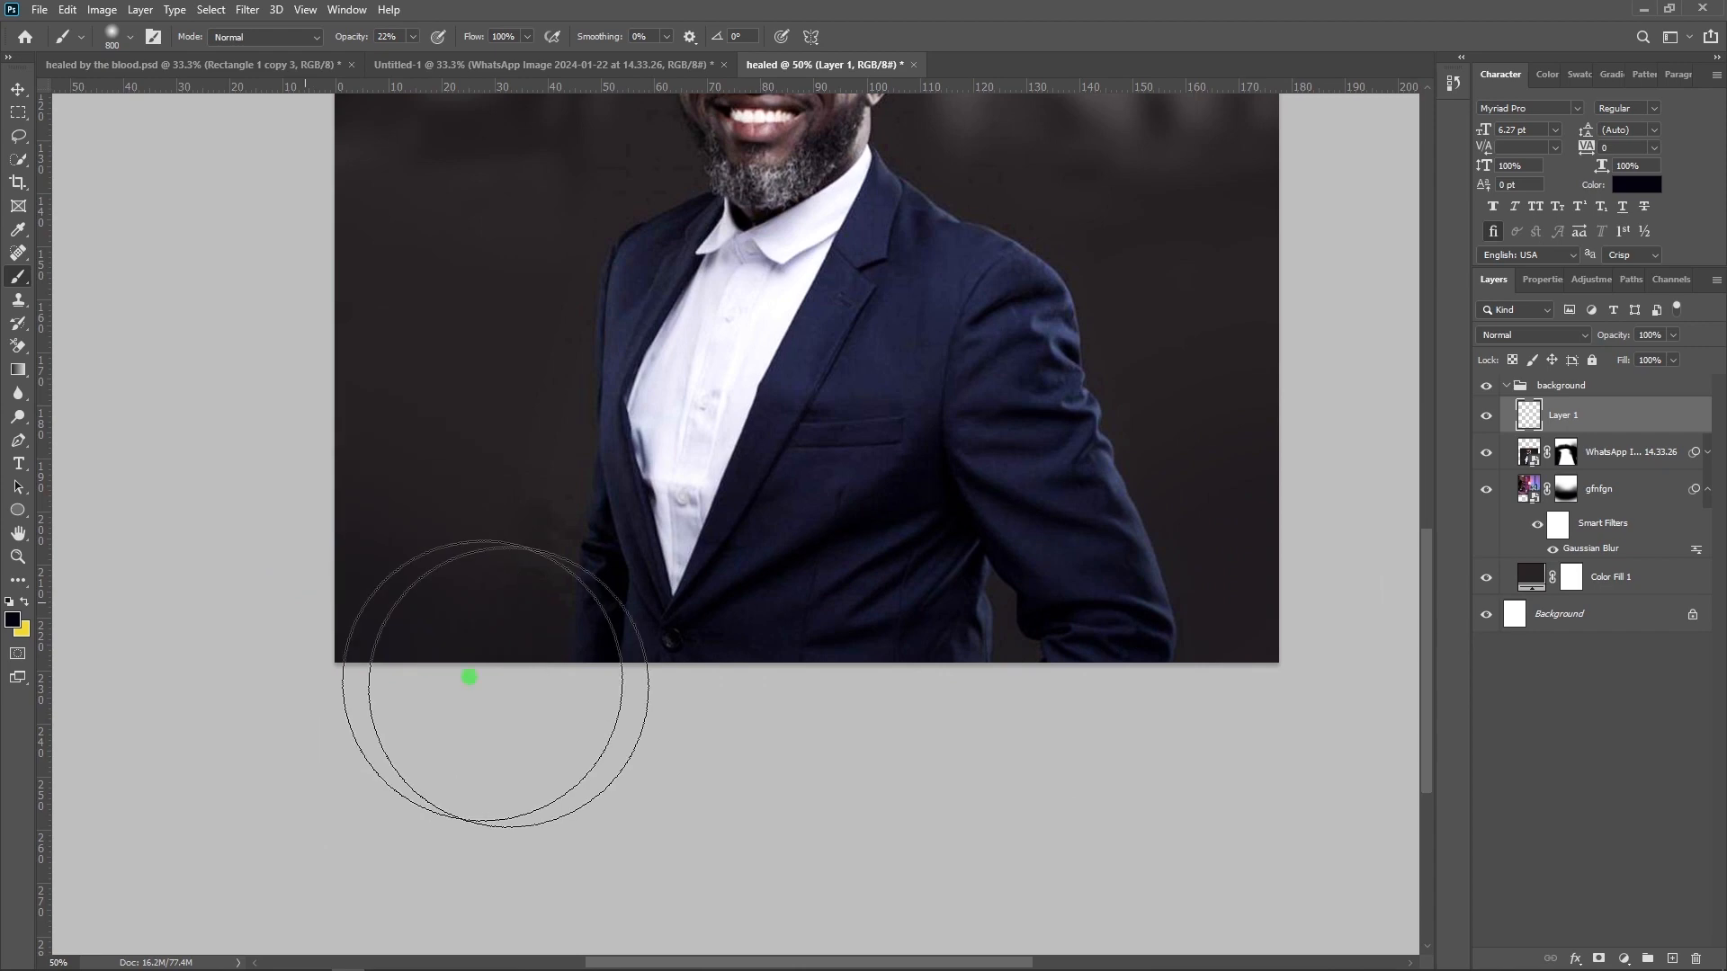
mouse_move(1234, 580)
mouse_down()
mouse_move(1256, 548)
mouse_move(162, 646)
mouse_move(236, 637)
mouse_move(893, 721)
mouse_move(2, 611)
mouse_up()
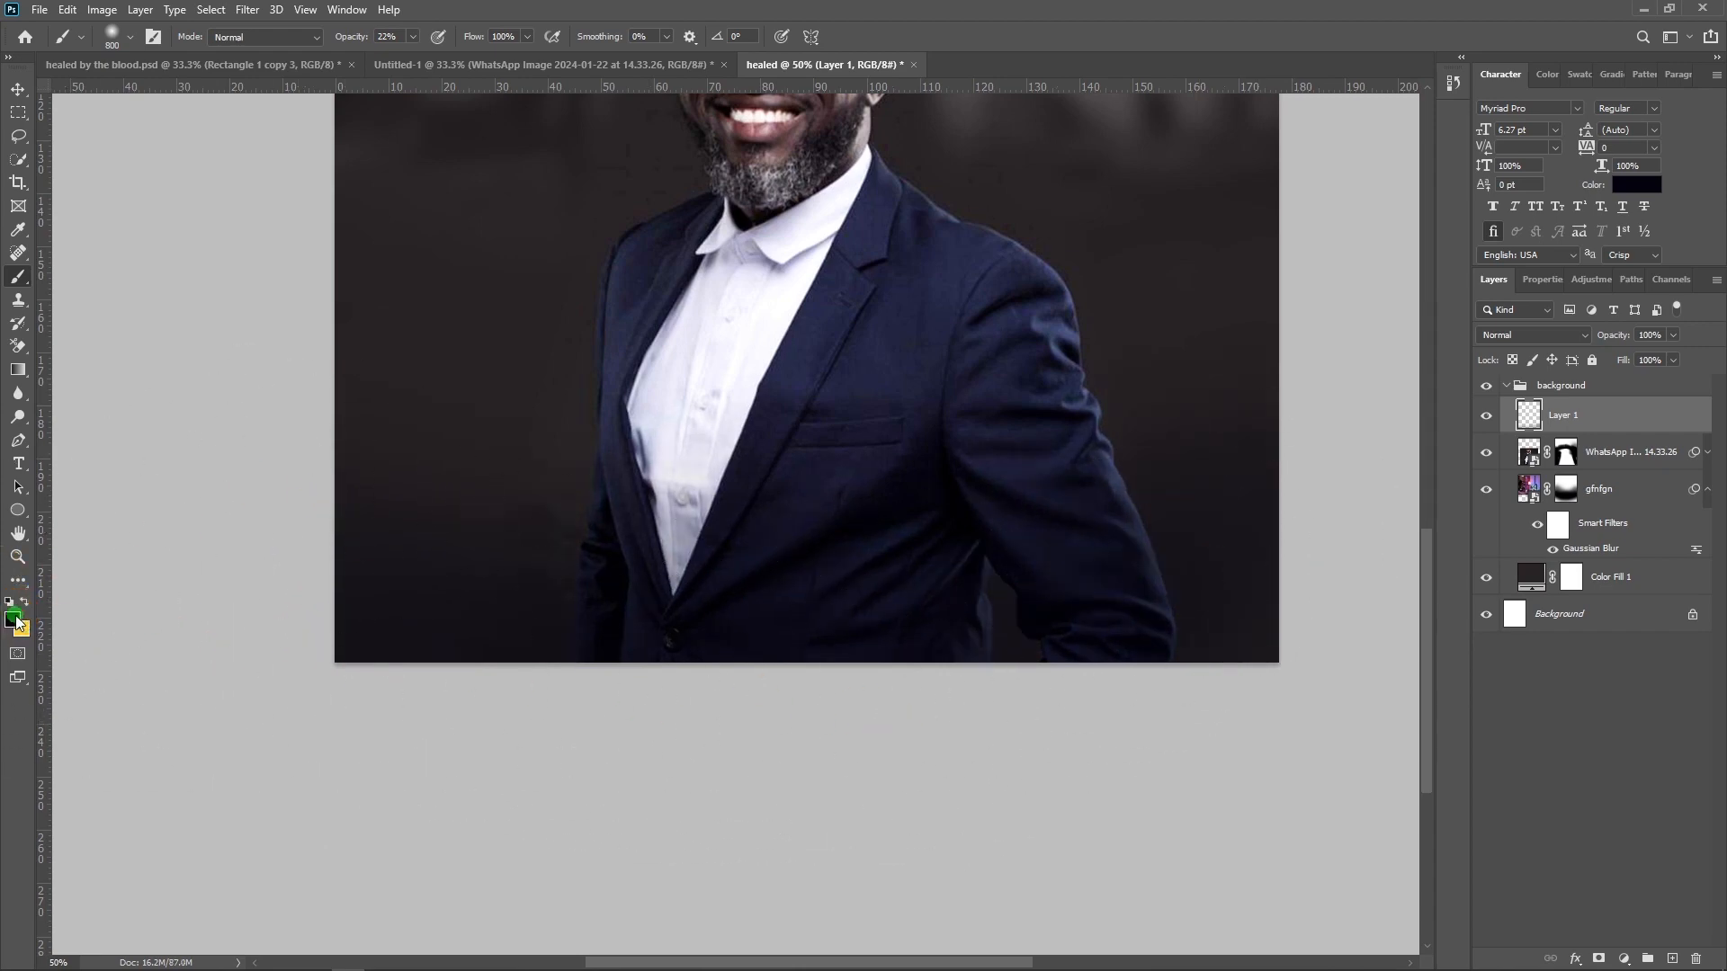
Step: Set the brush colour to black 000000 and deepen the shading along the flyer's bottom edge
click(12, 619)
text(000000)
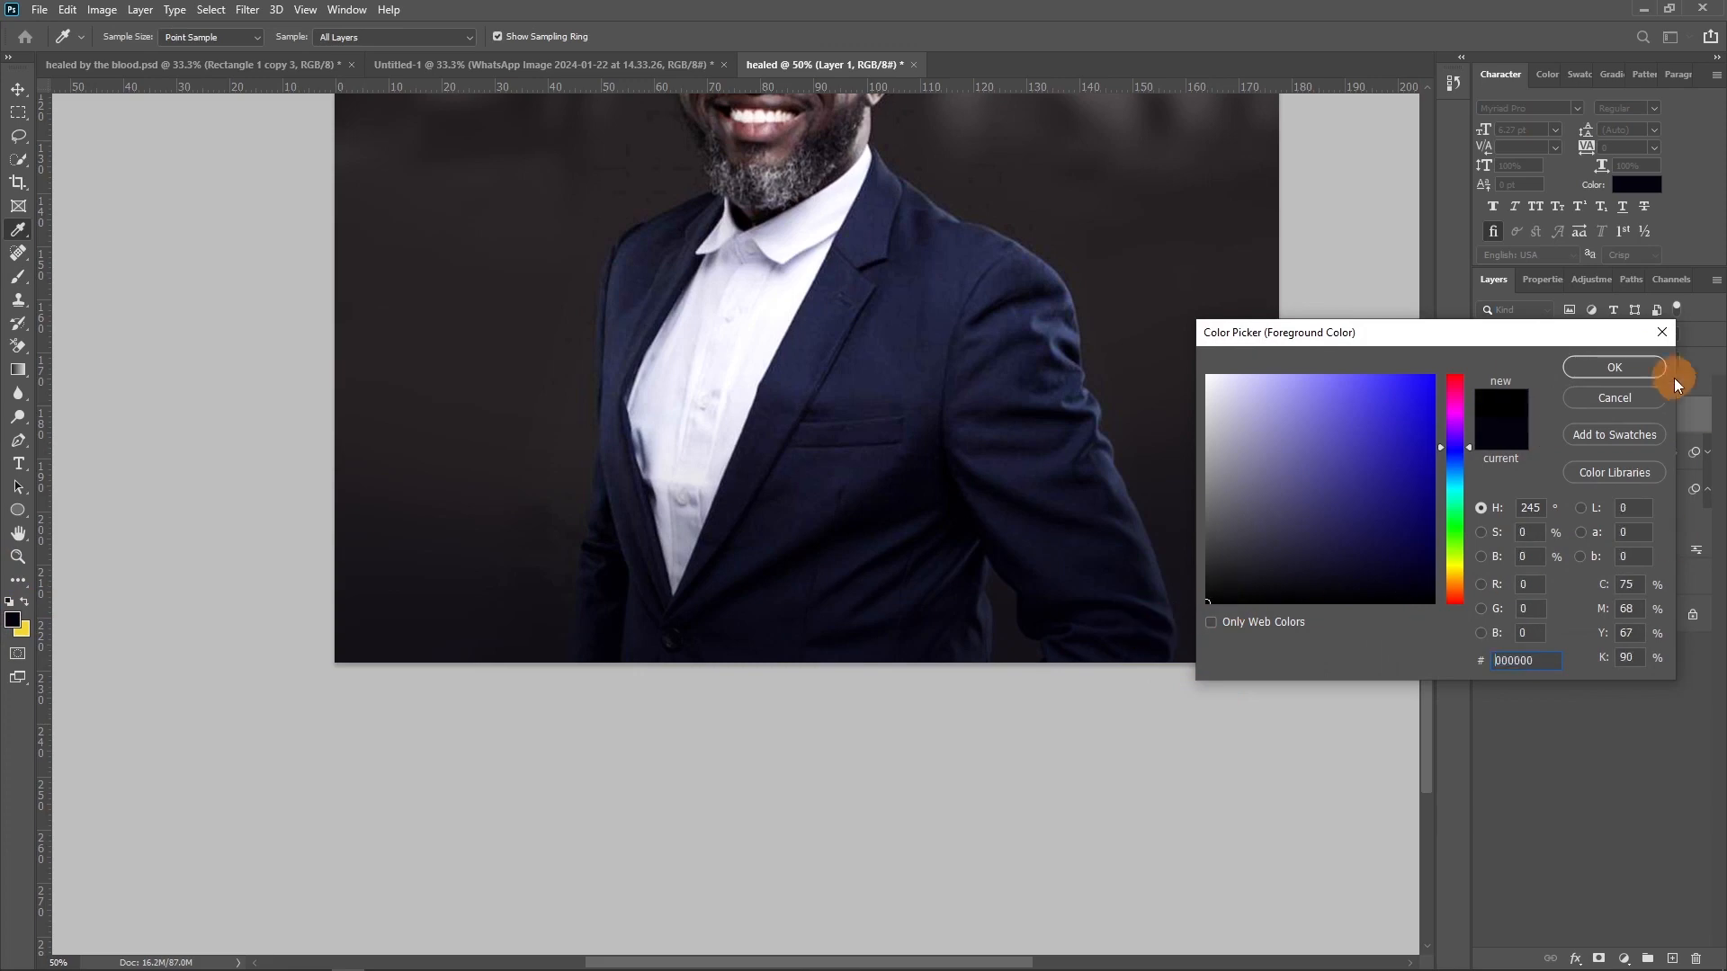
click(1577, 362)
mouse_move(1274, 604)
mouse_down()
mouse_move(1274, 560)
mouse_move(21, 596)
mouse_up()
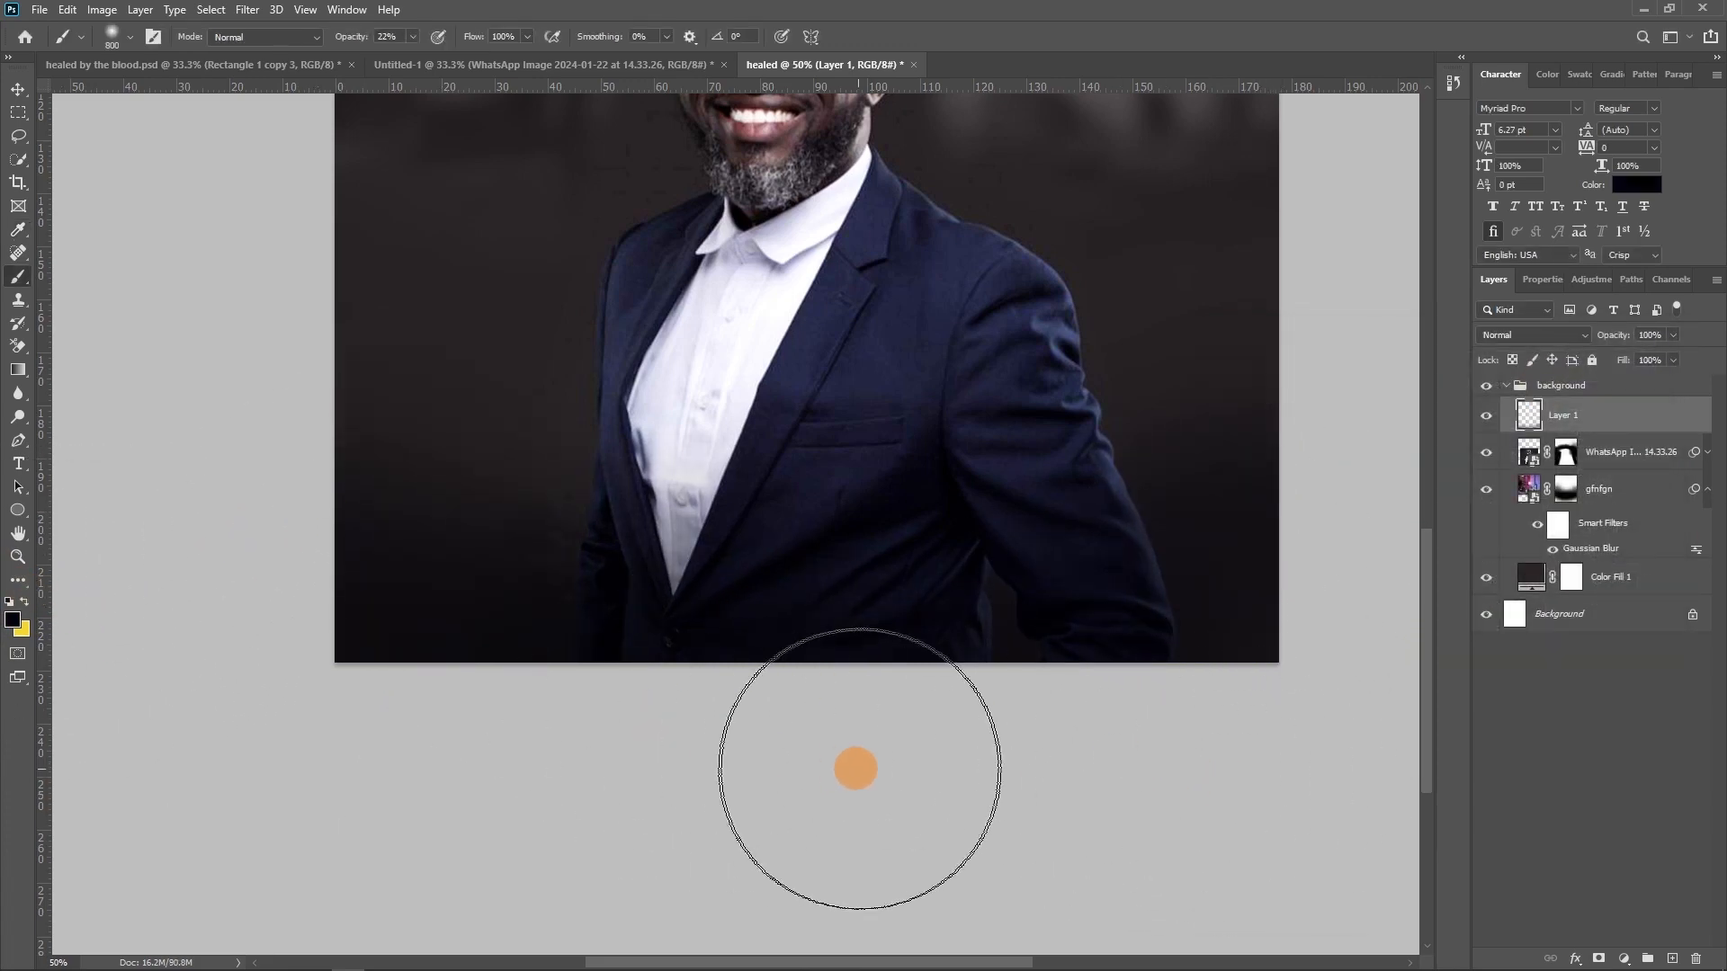
Step: Reduce the shadow layer's opacity to 80%
key(ctrl+minus)
key(ctrl+minus)
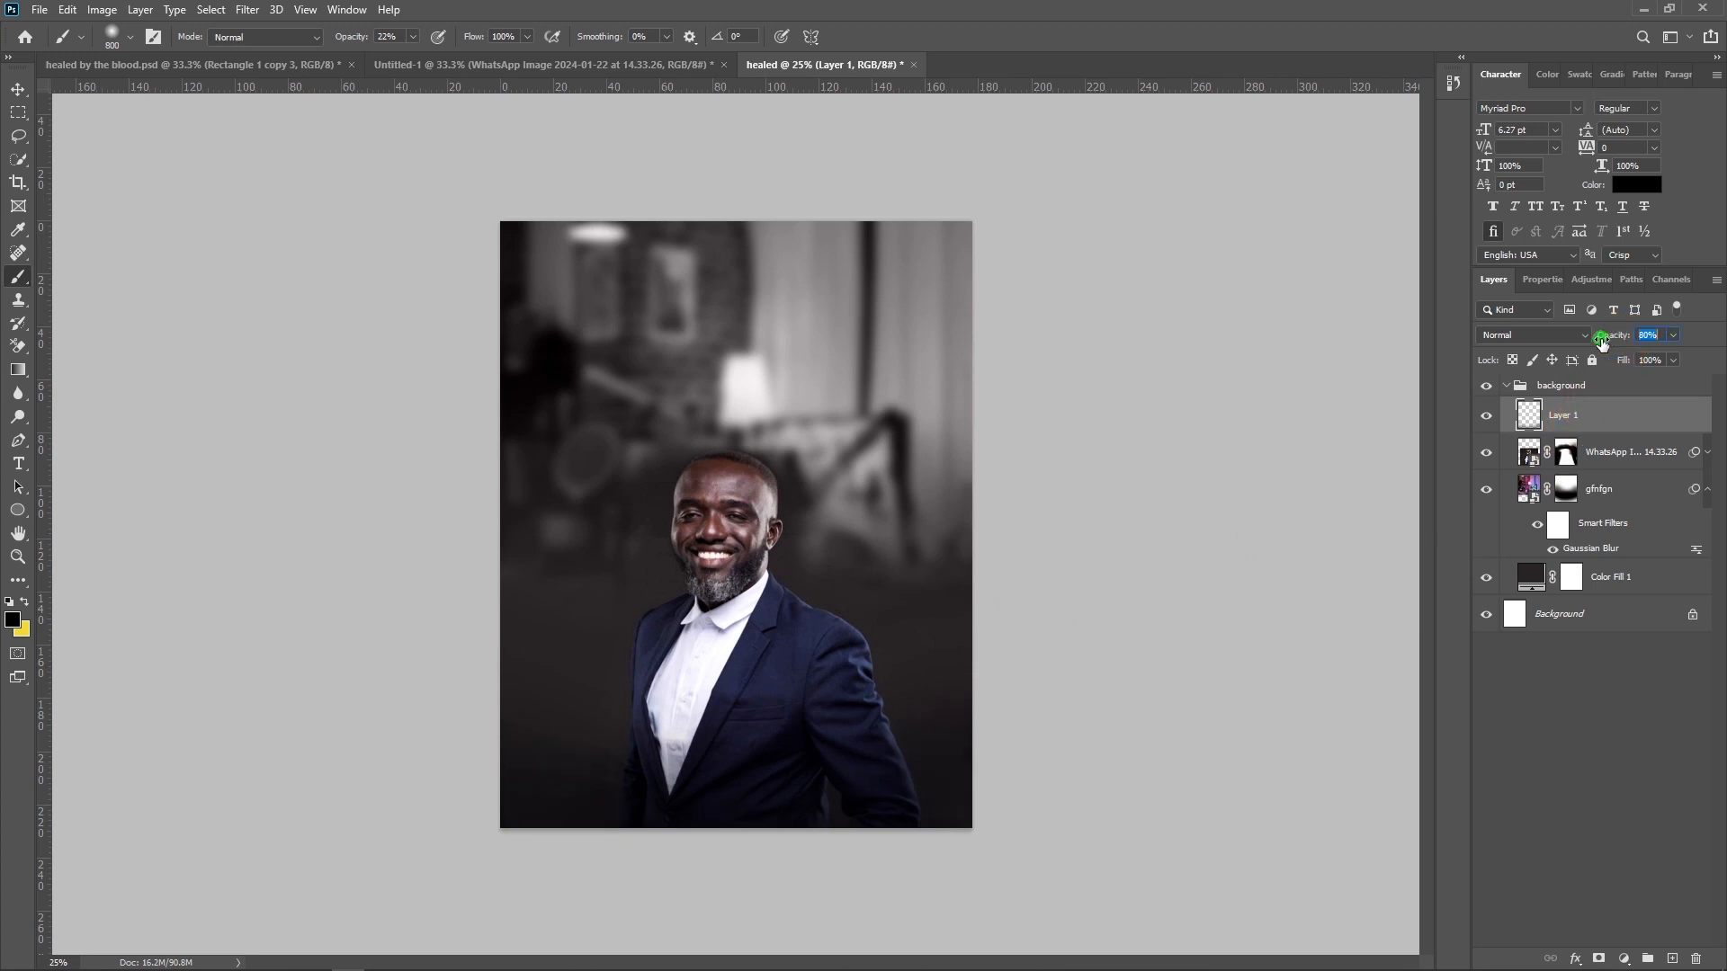
click(670, 709)
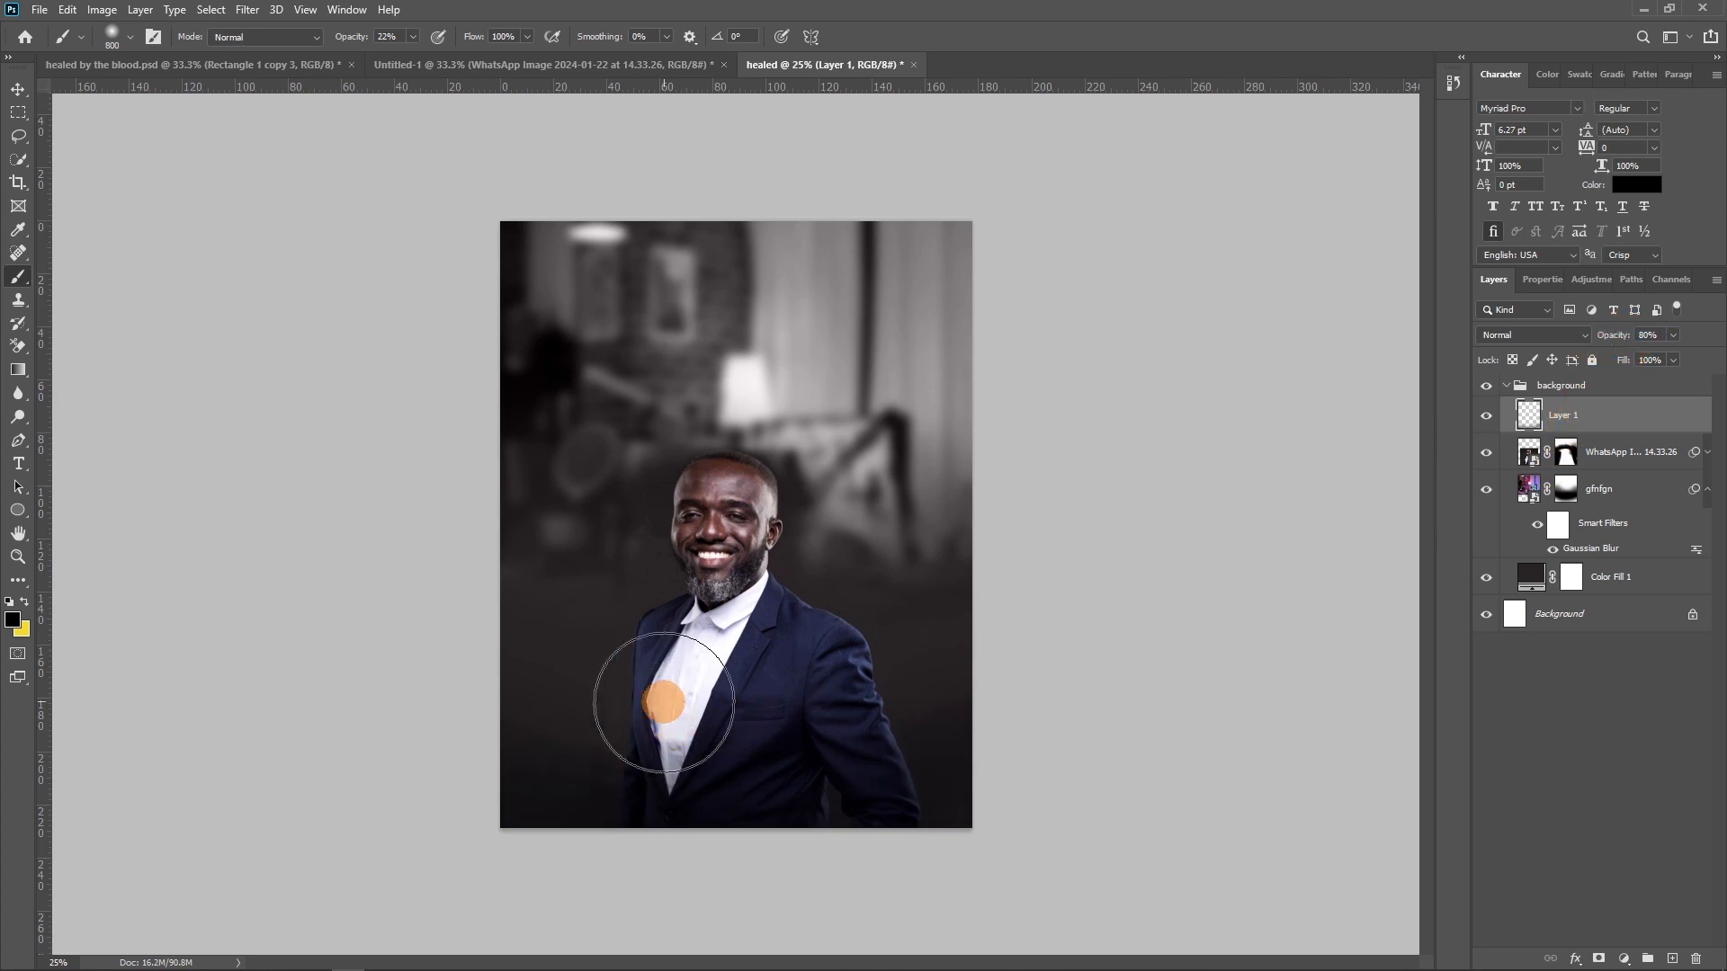
Step: Select the man's portrait layer and open a Selective Color adjustment for it
key(ctrl+plus)
key(v)
click(745, 506)
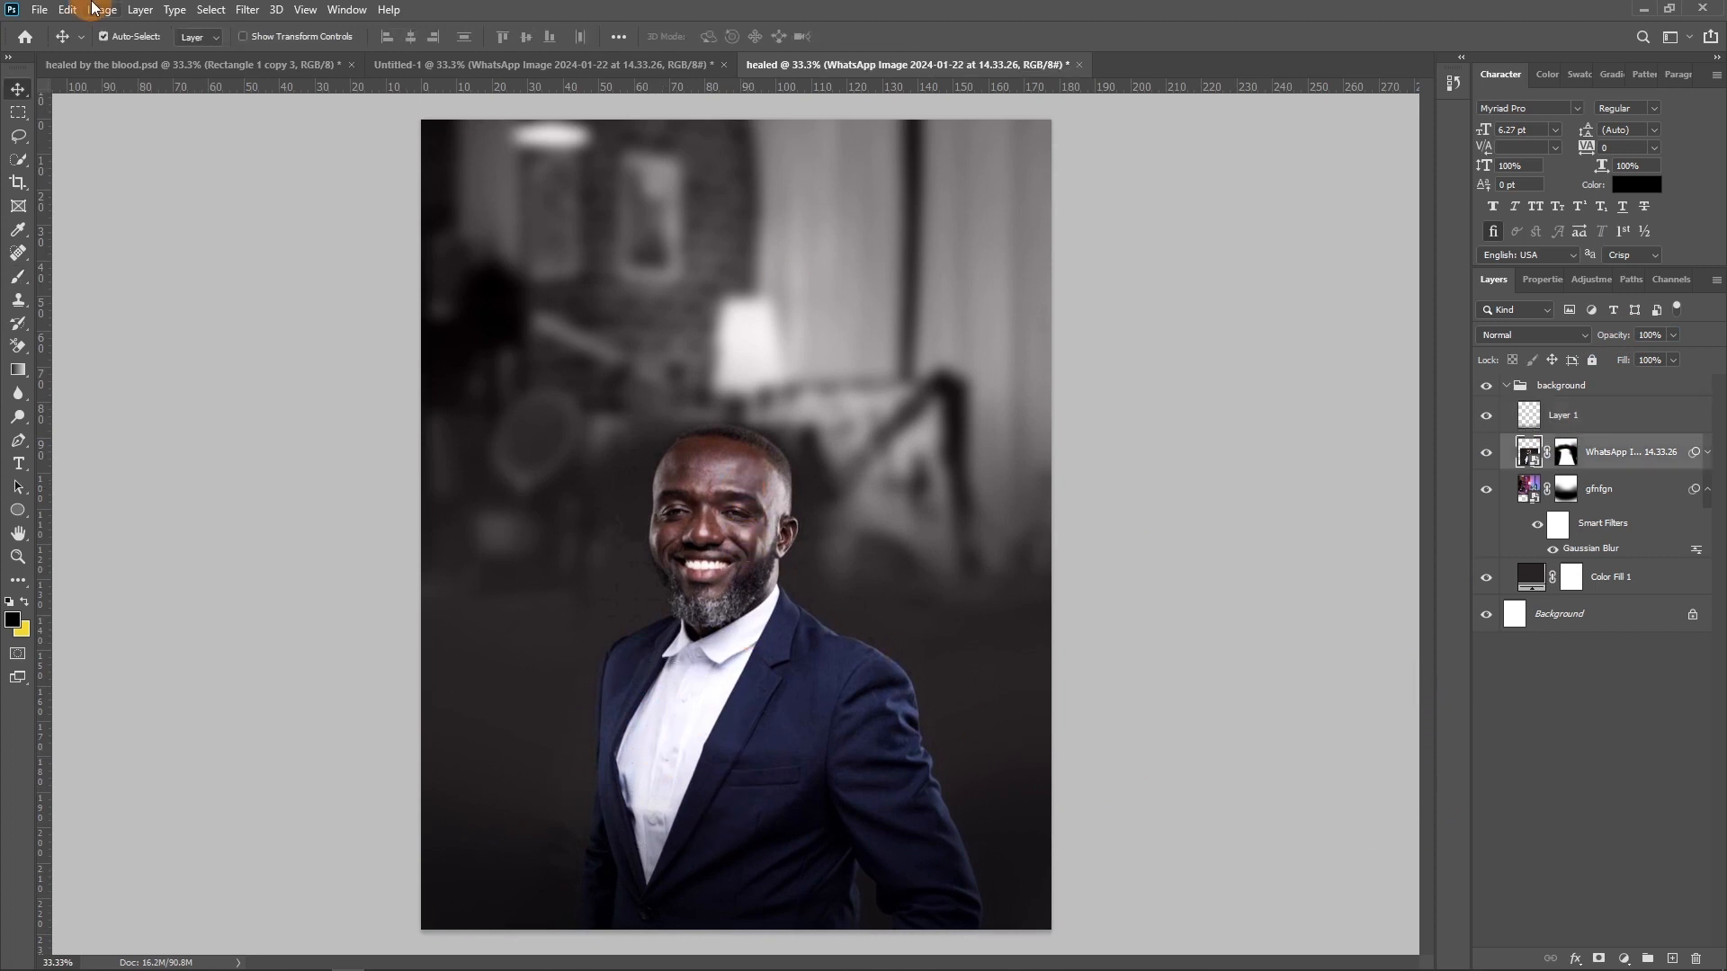
click(101, 10)
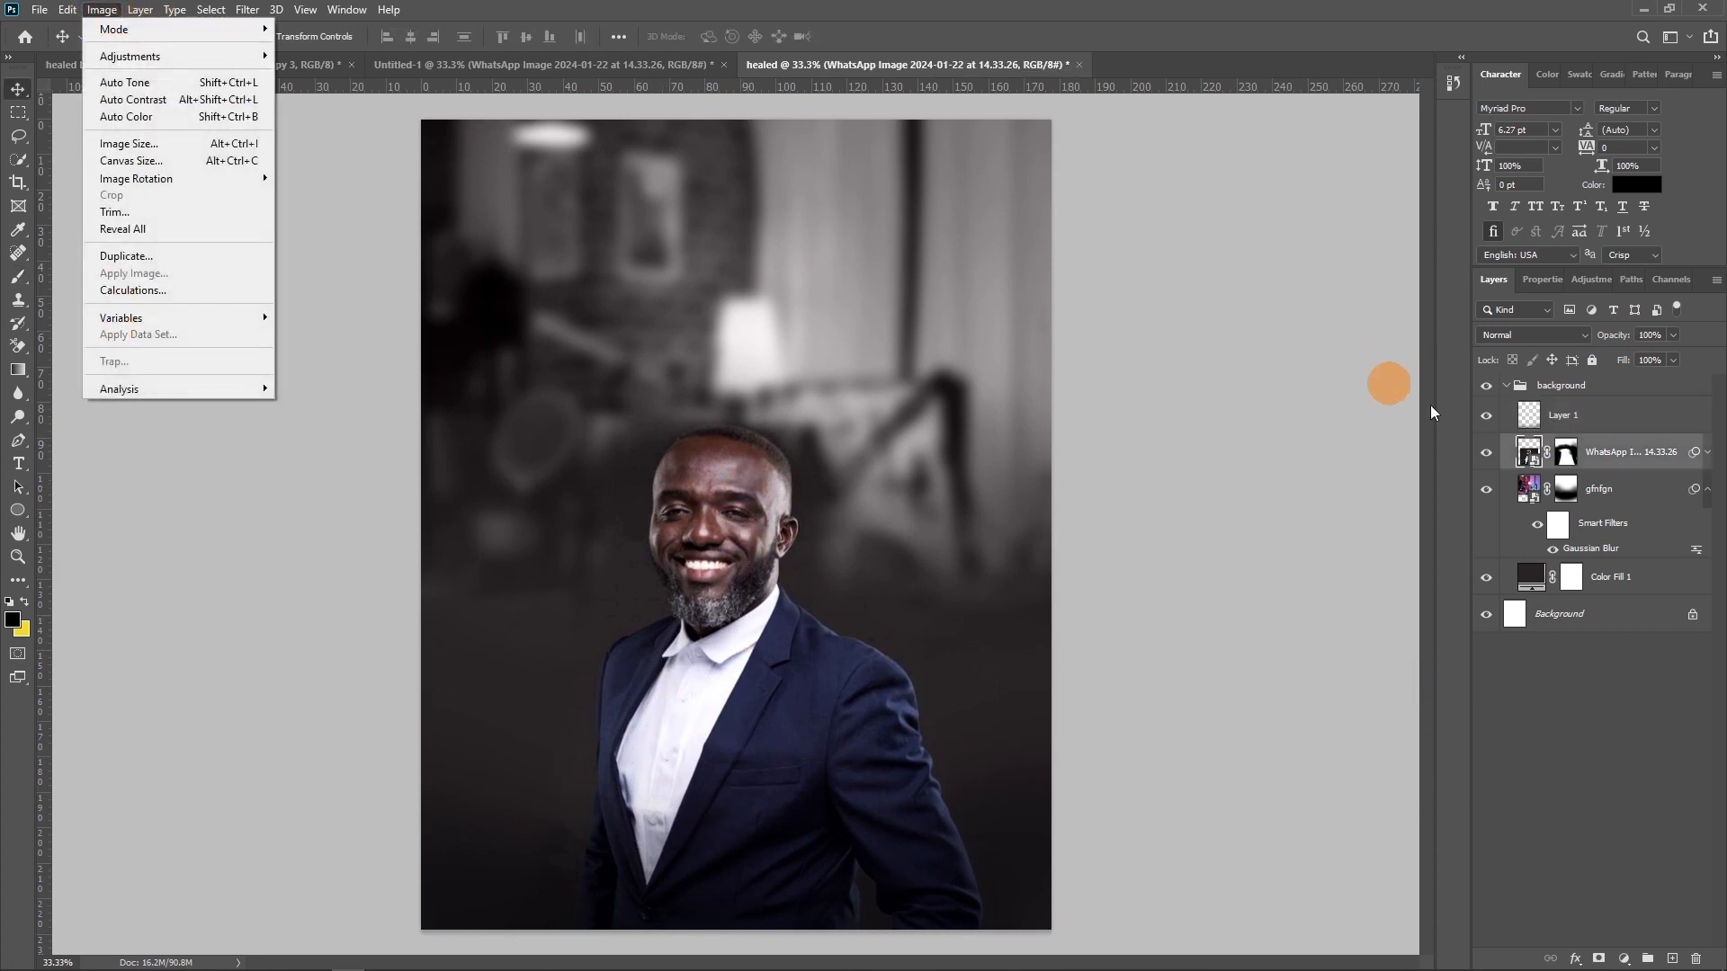
click(1526, 452)
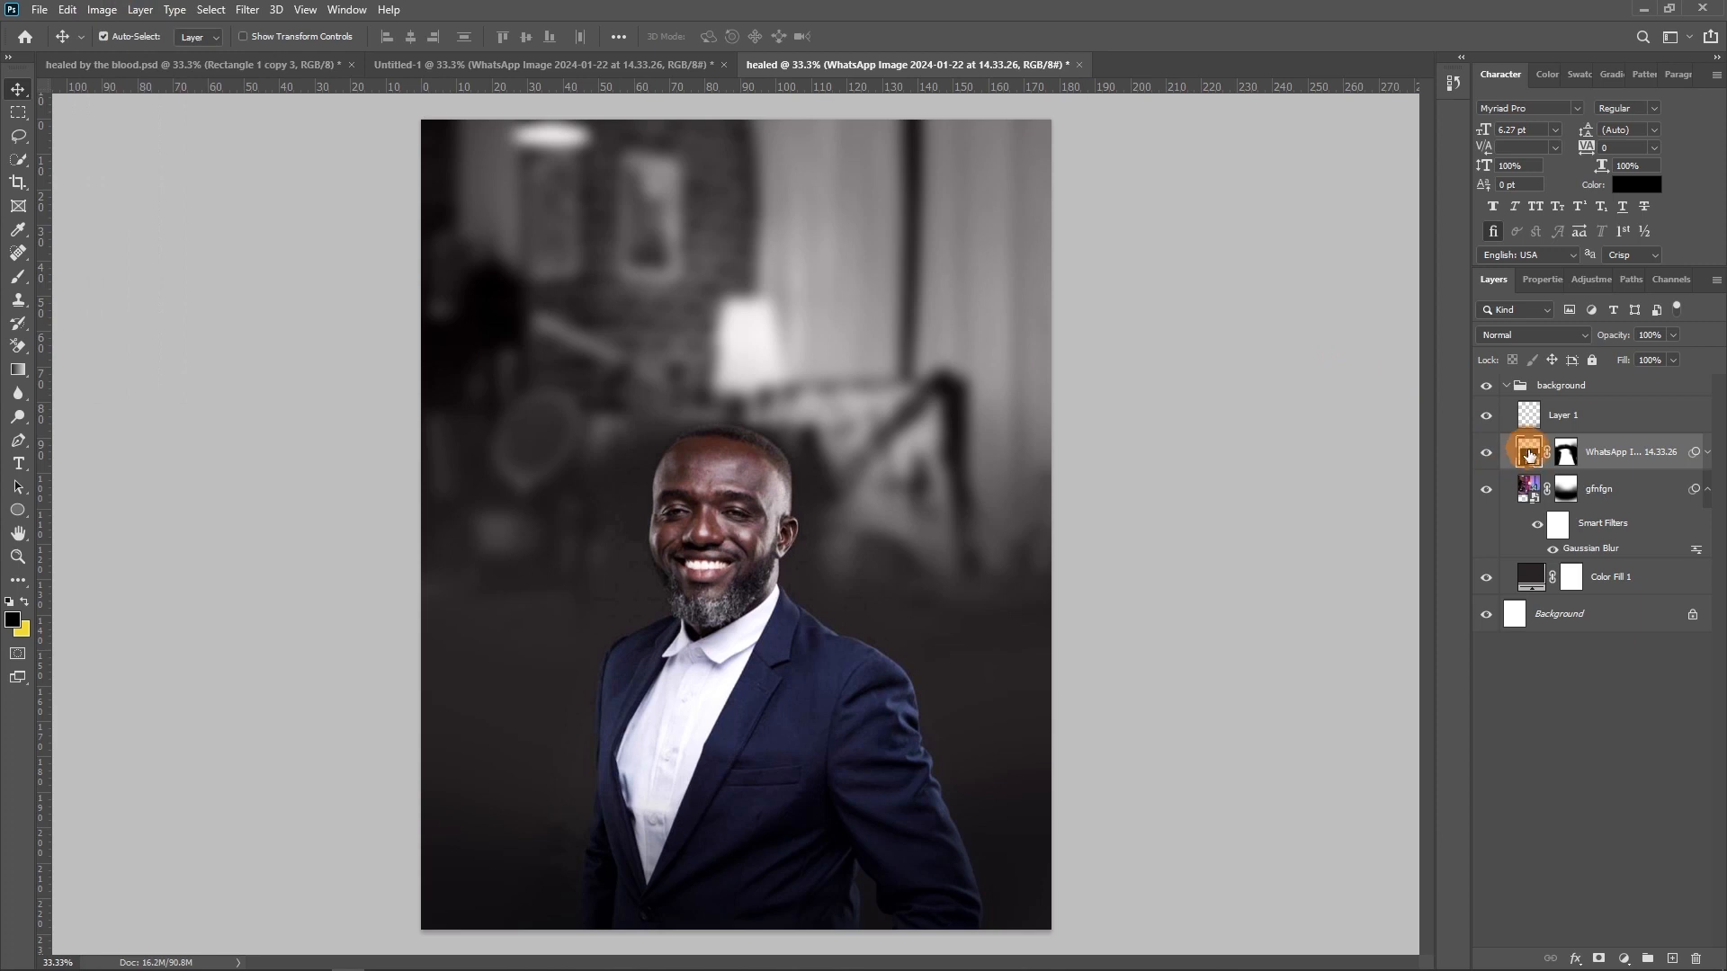
click(104, 10)
mouse_move(142, 57)
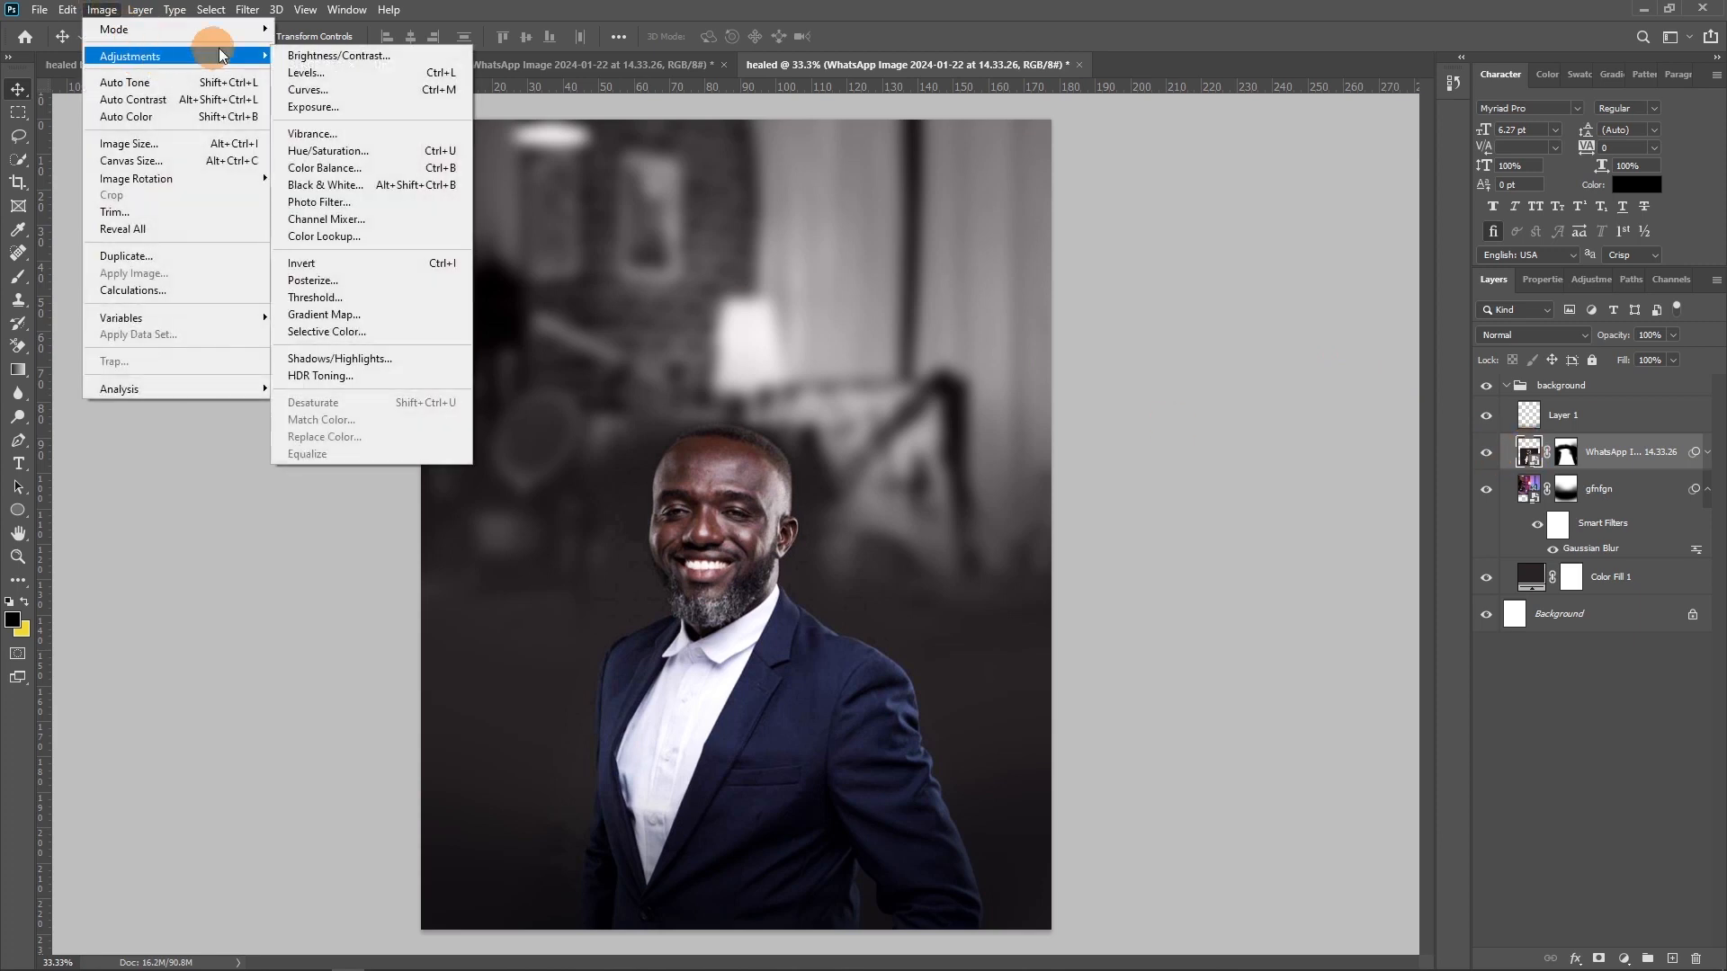
click(339, 333)
Step: Raise the Black value of the Blacks range to +7% in Selective Color
click(807, 267)
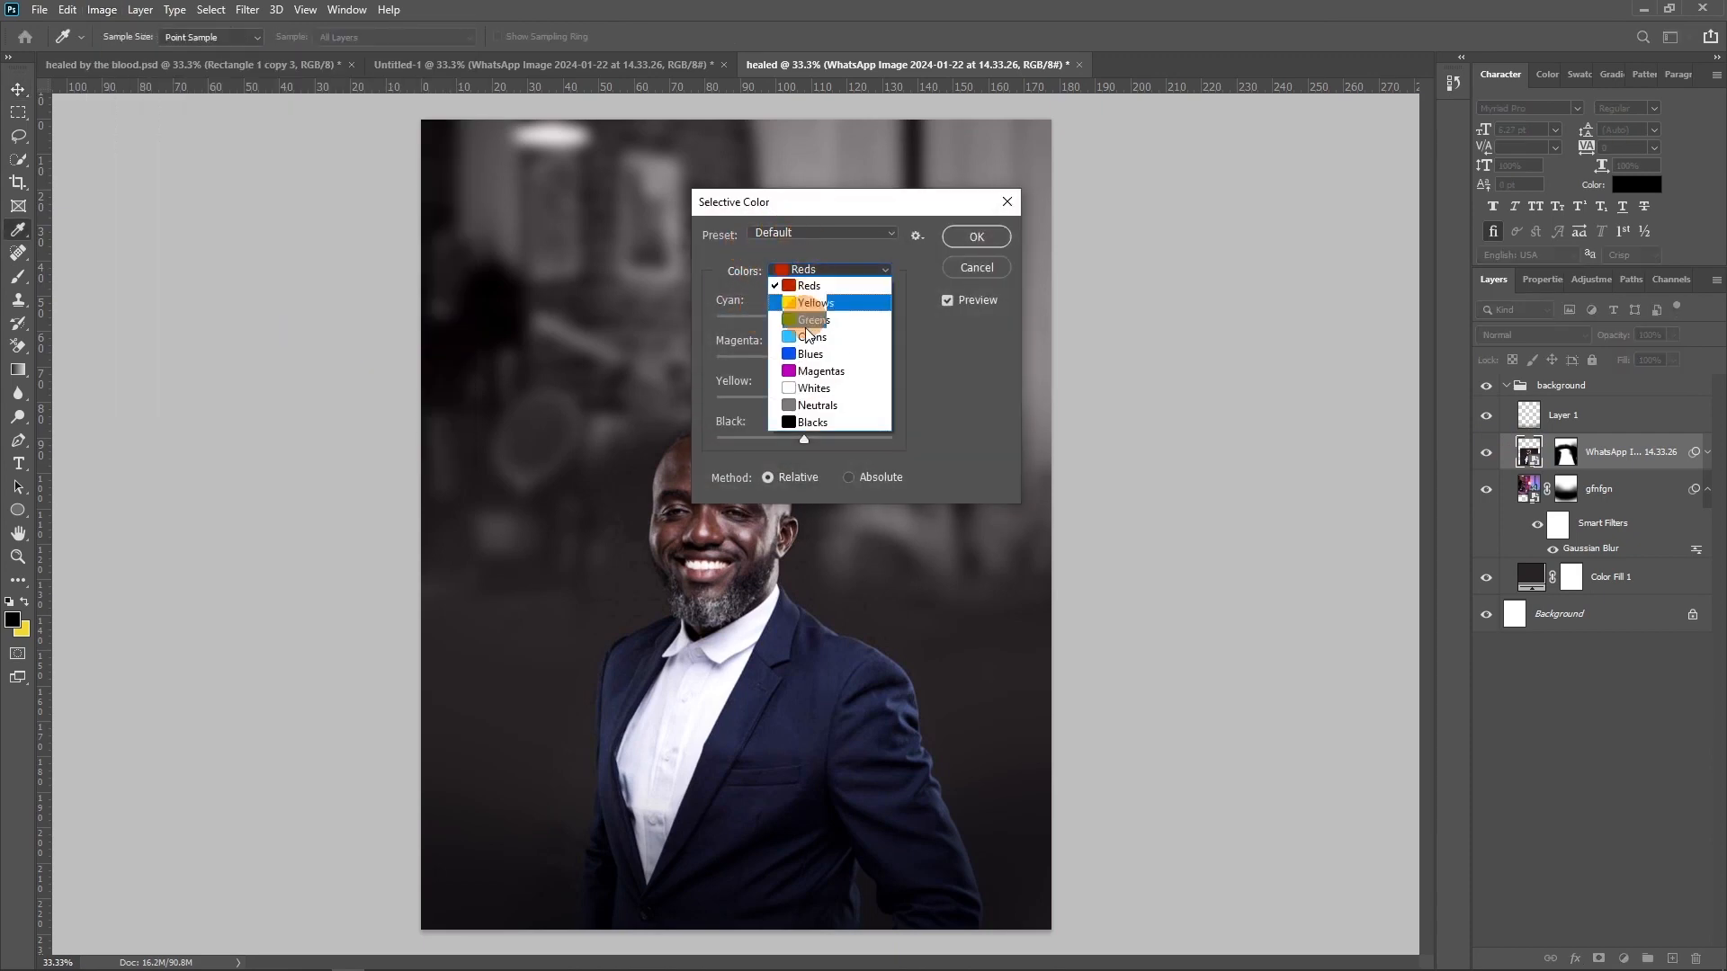
click(806, 430)
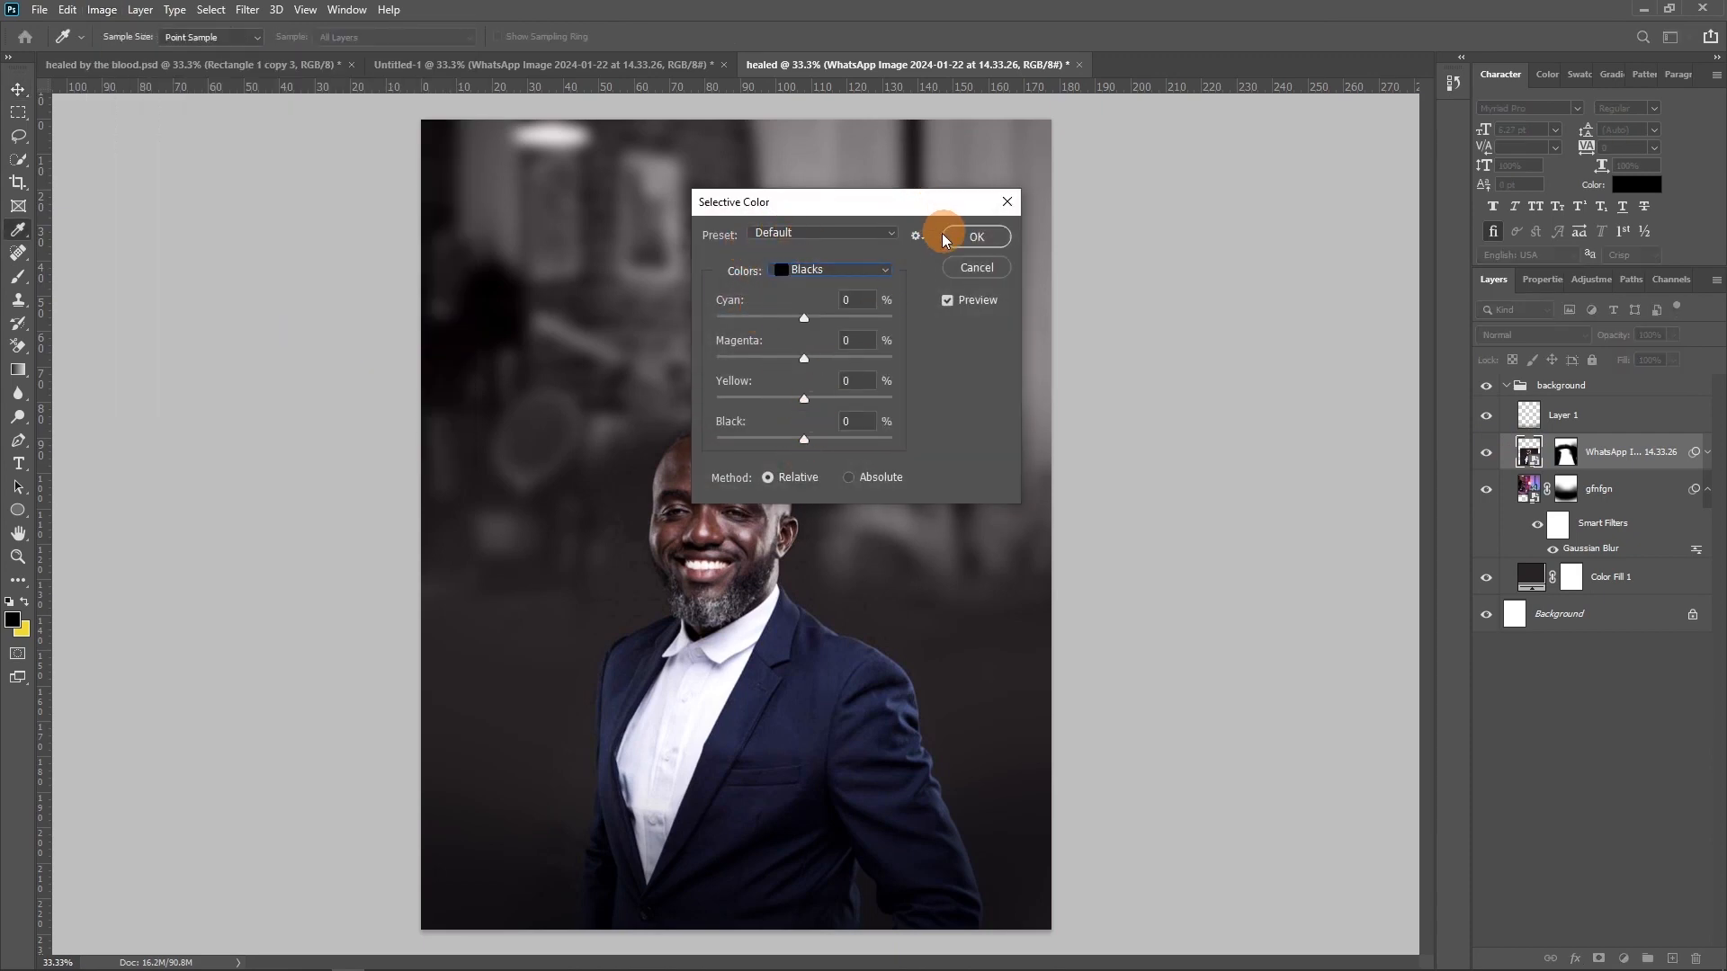
key(ctrl+plus)
drag(882, 212, 1106, 221)
drag(660, 405, 617, 174)
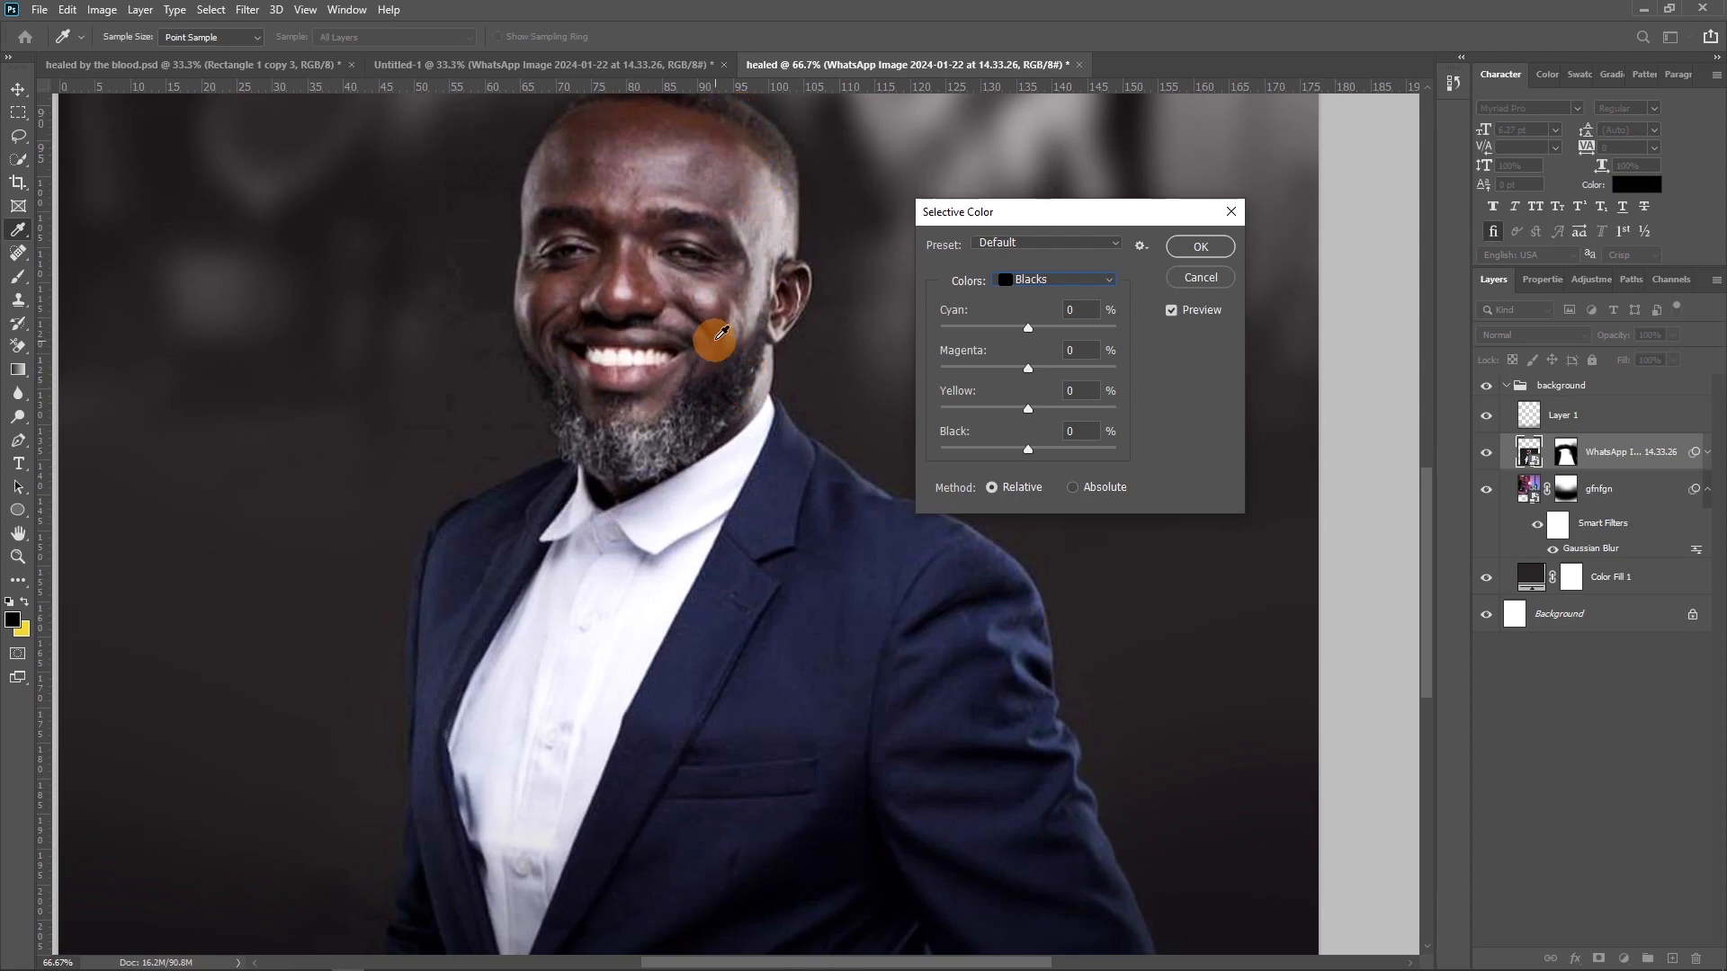
drag(733, 237, 736, 271)
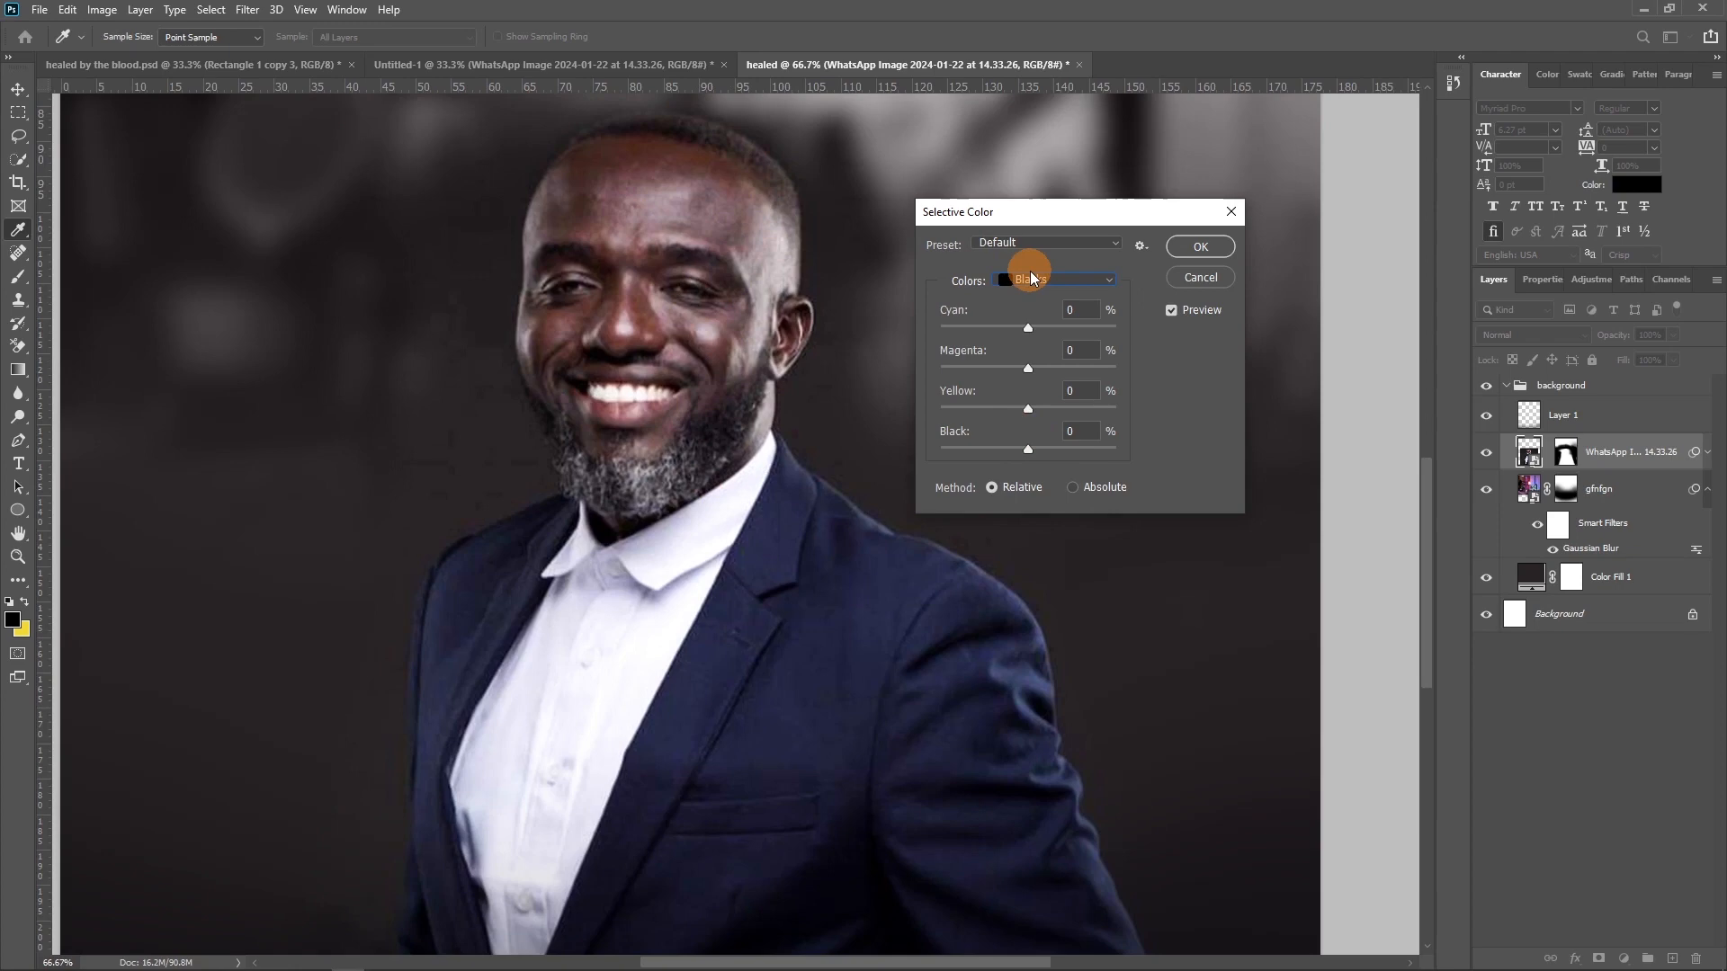
click(1033, 273)
click(1027, 434)
drag(1036, 455, 1034, 452)
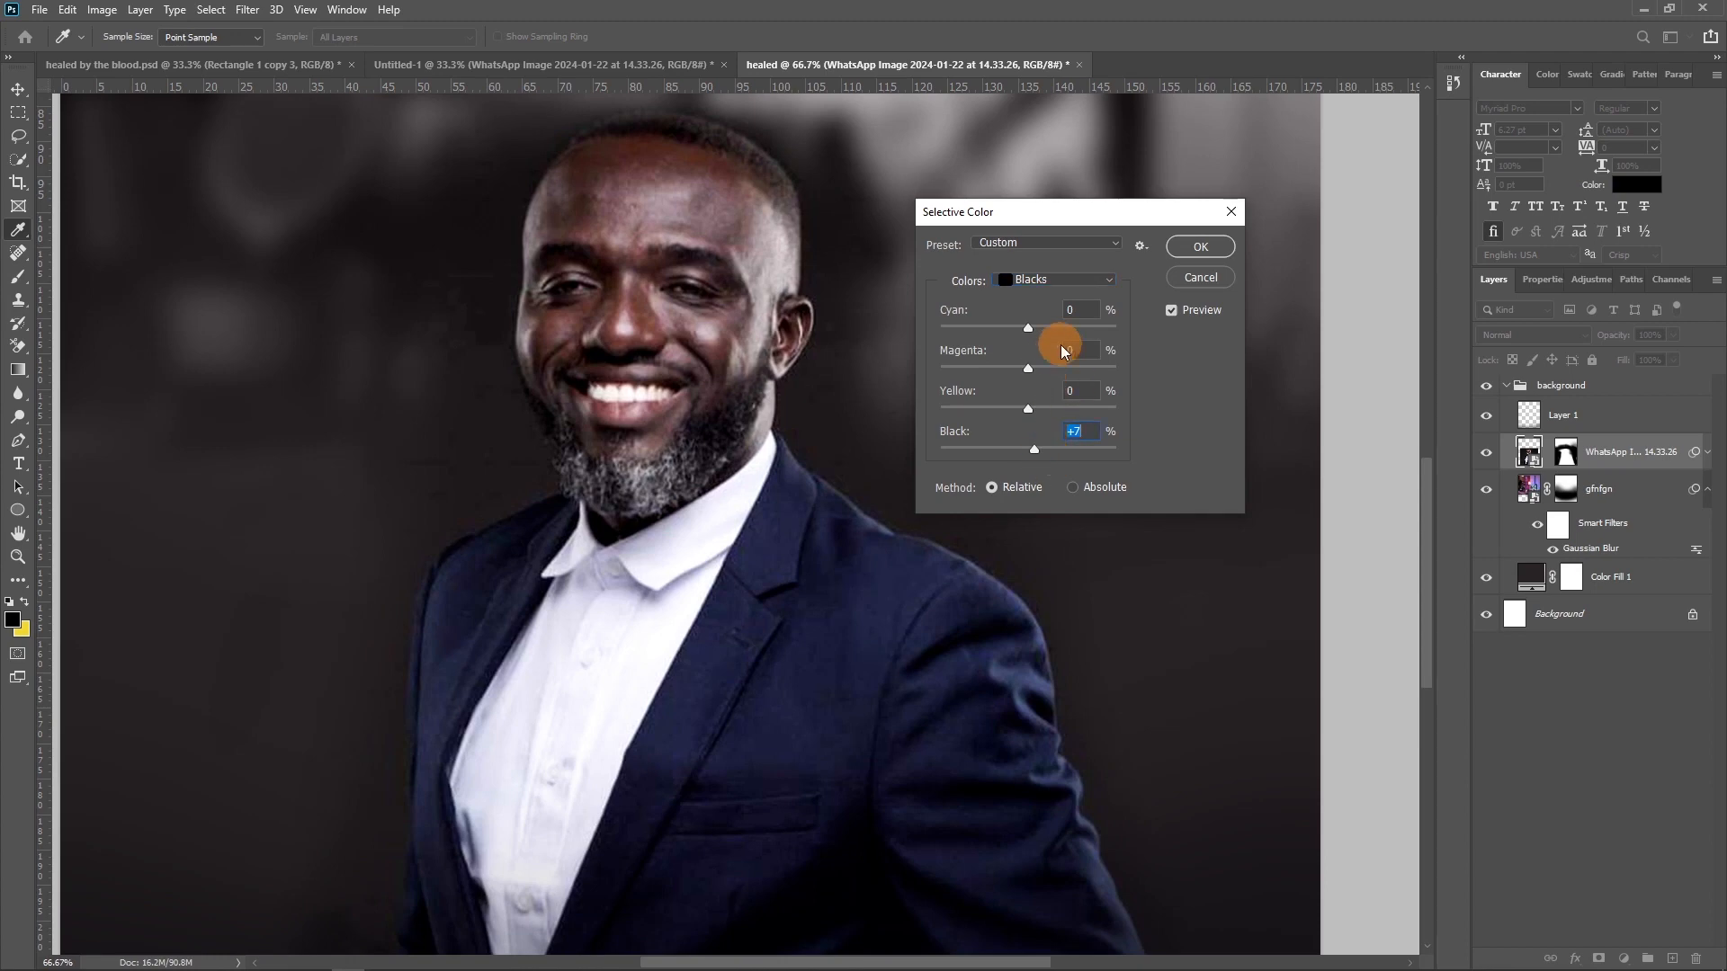
Step: Lower the Black value of the Whites range to about -10% and apply the Selective Color adjustment
click(1030, 285)
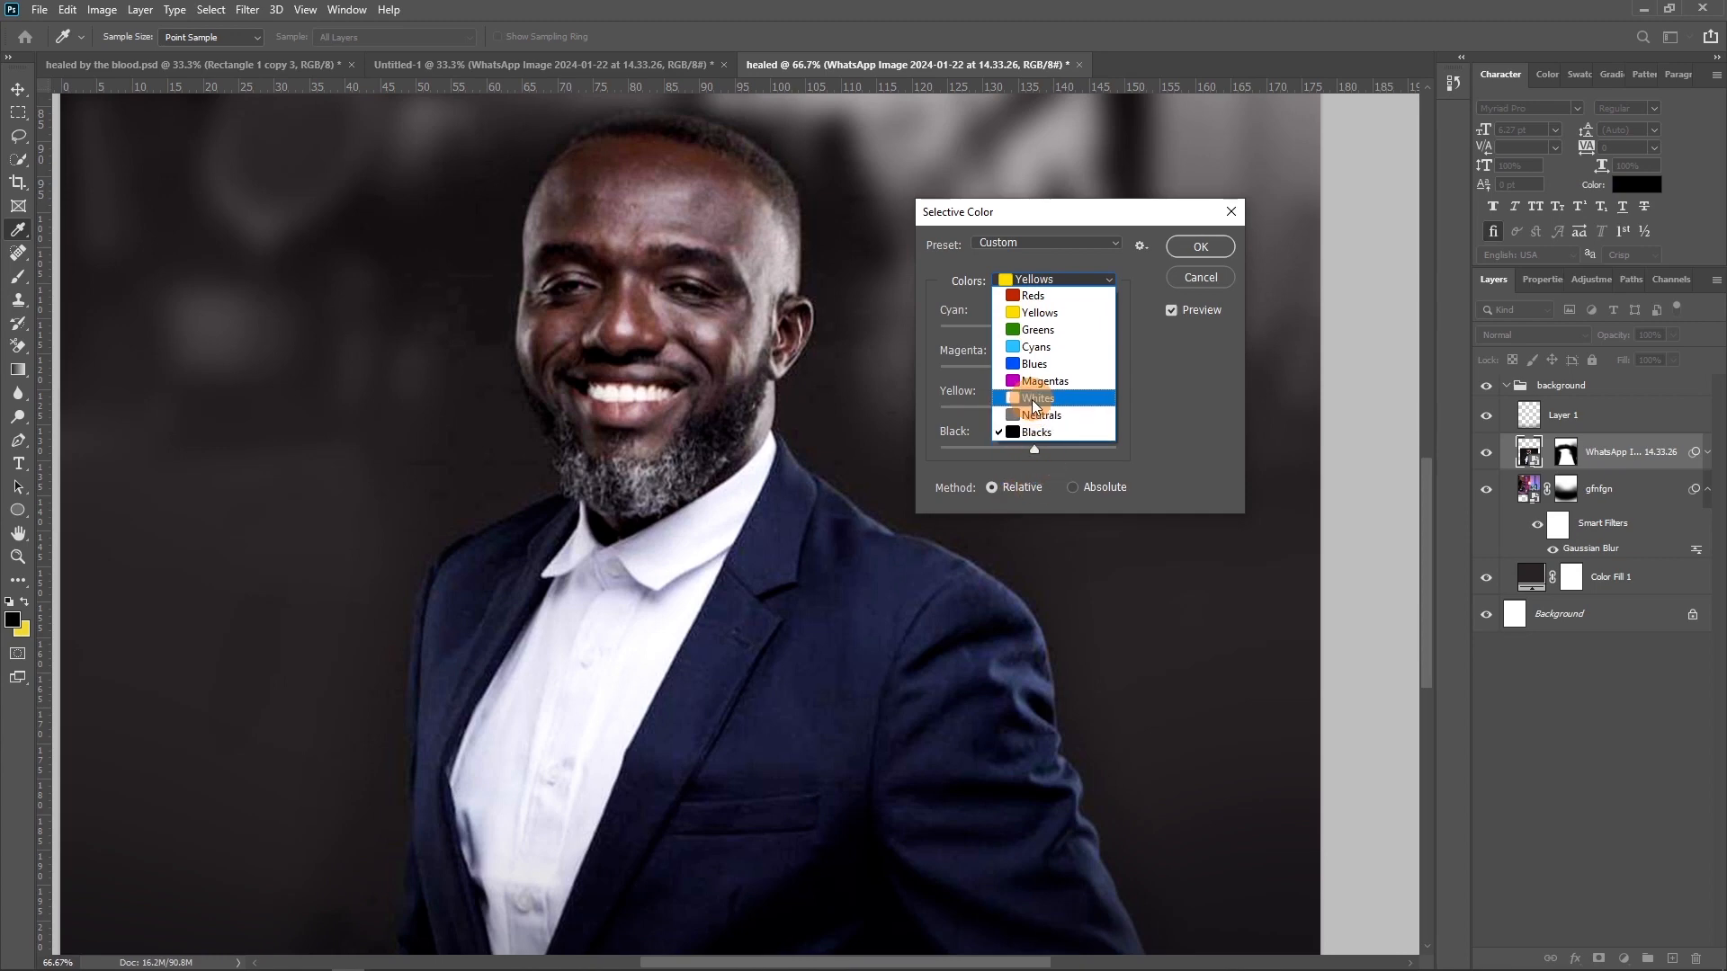
click(1033, 401)
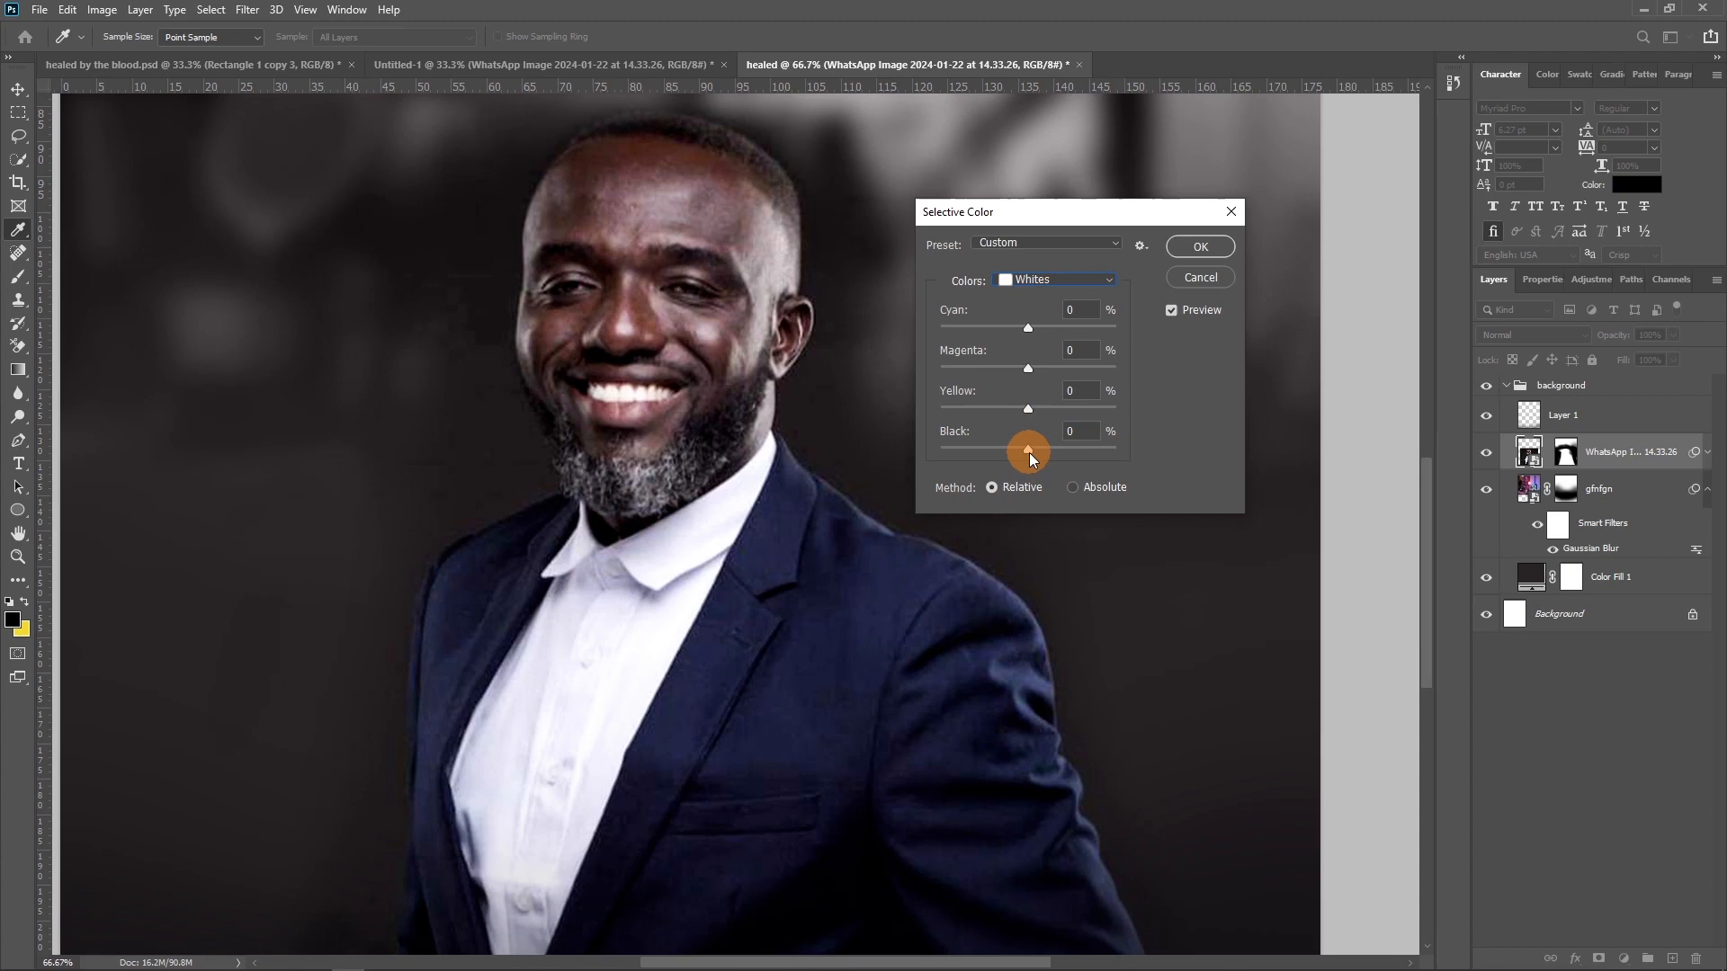
drag(1030, 452, 1020, 452)
drag(910, 486, 905, 486)
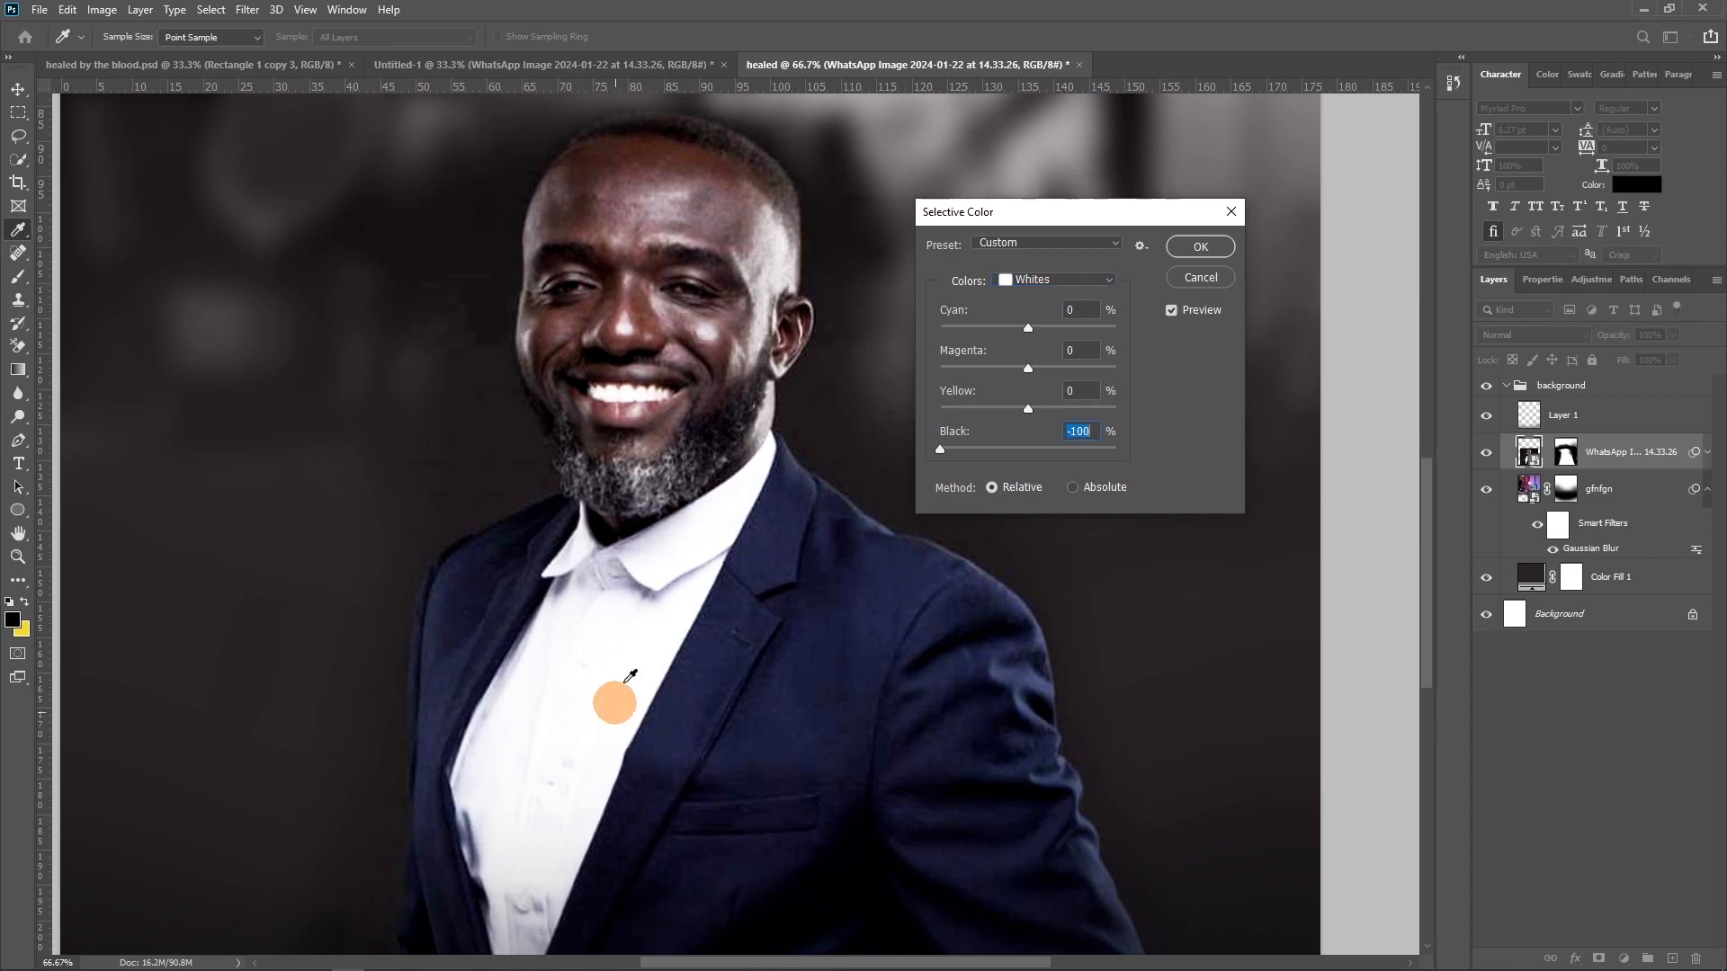
click(1018, 449)
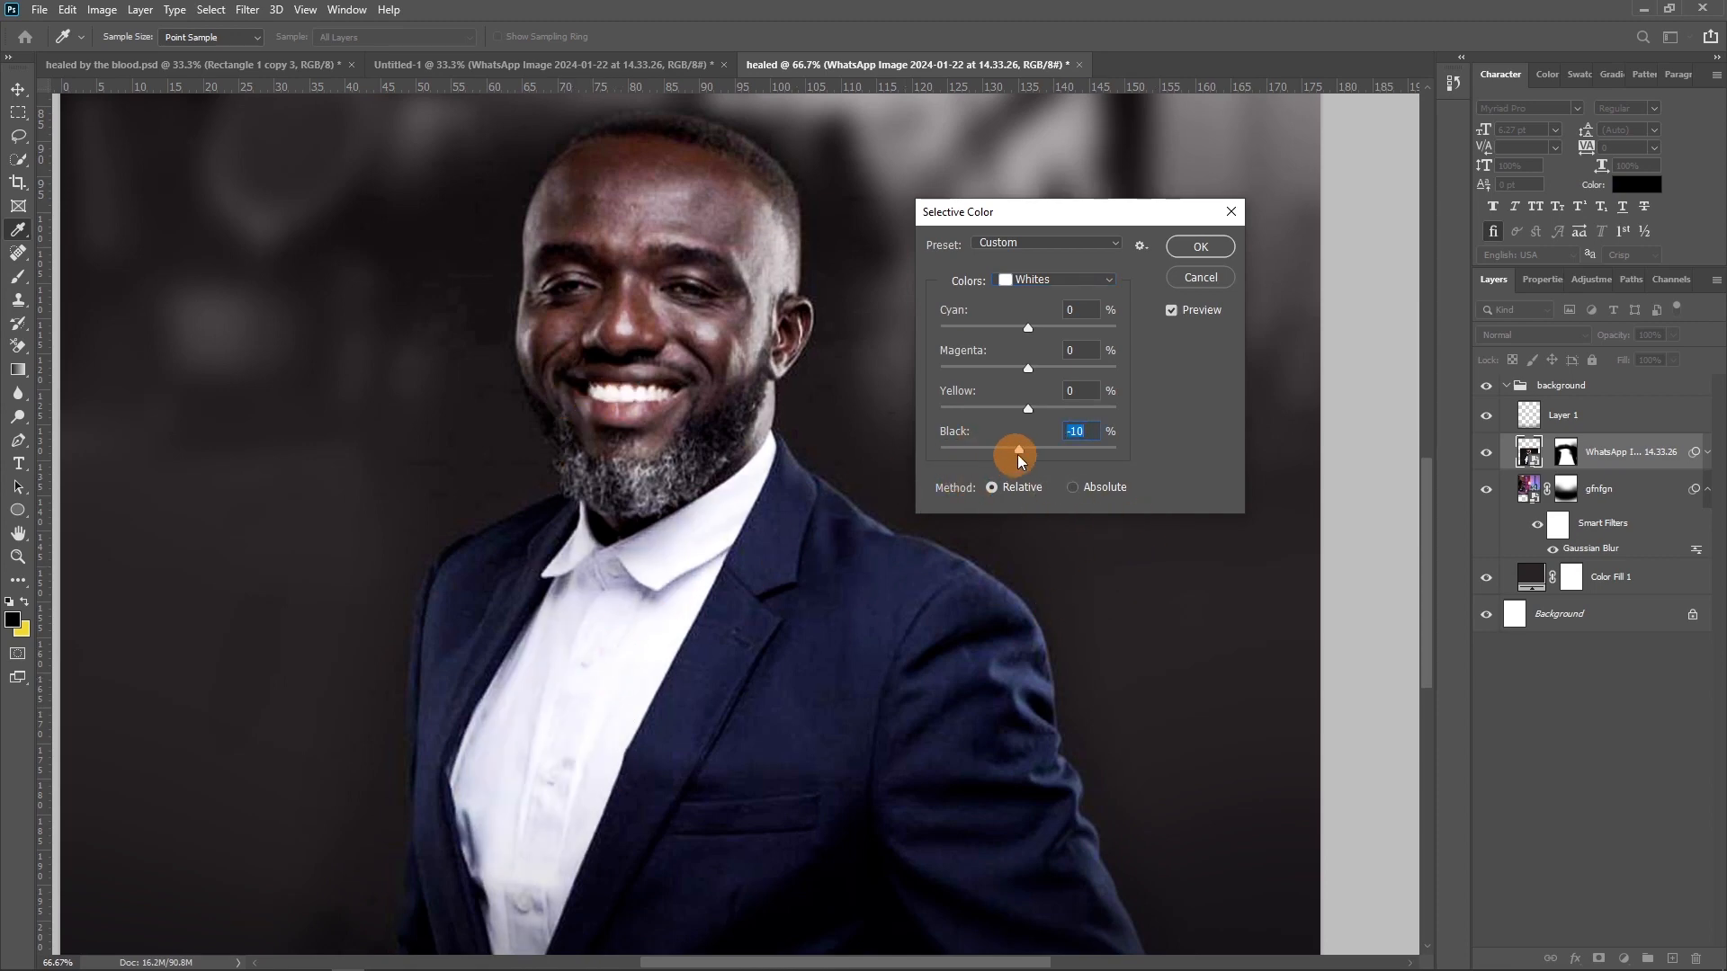
click(1021, 450)
click(1198, 245)
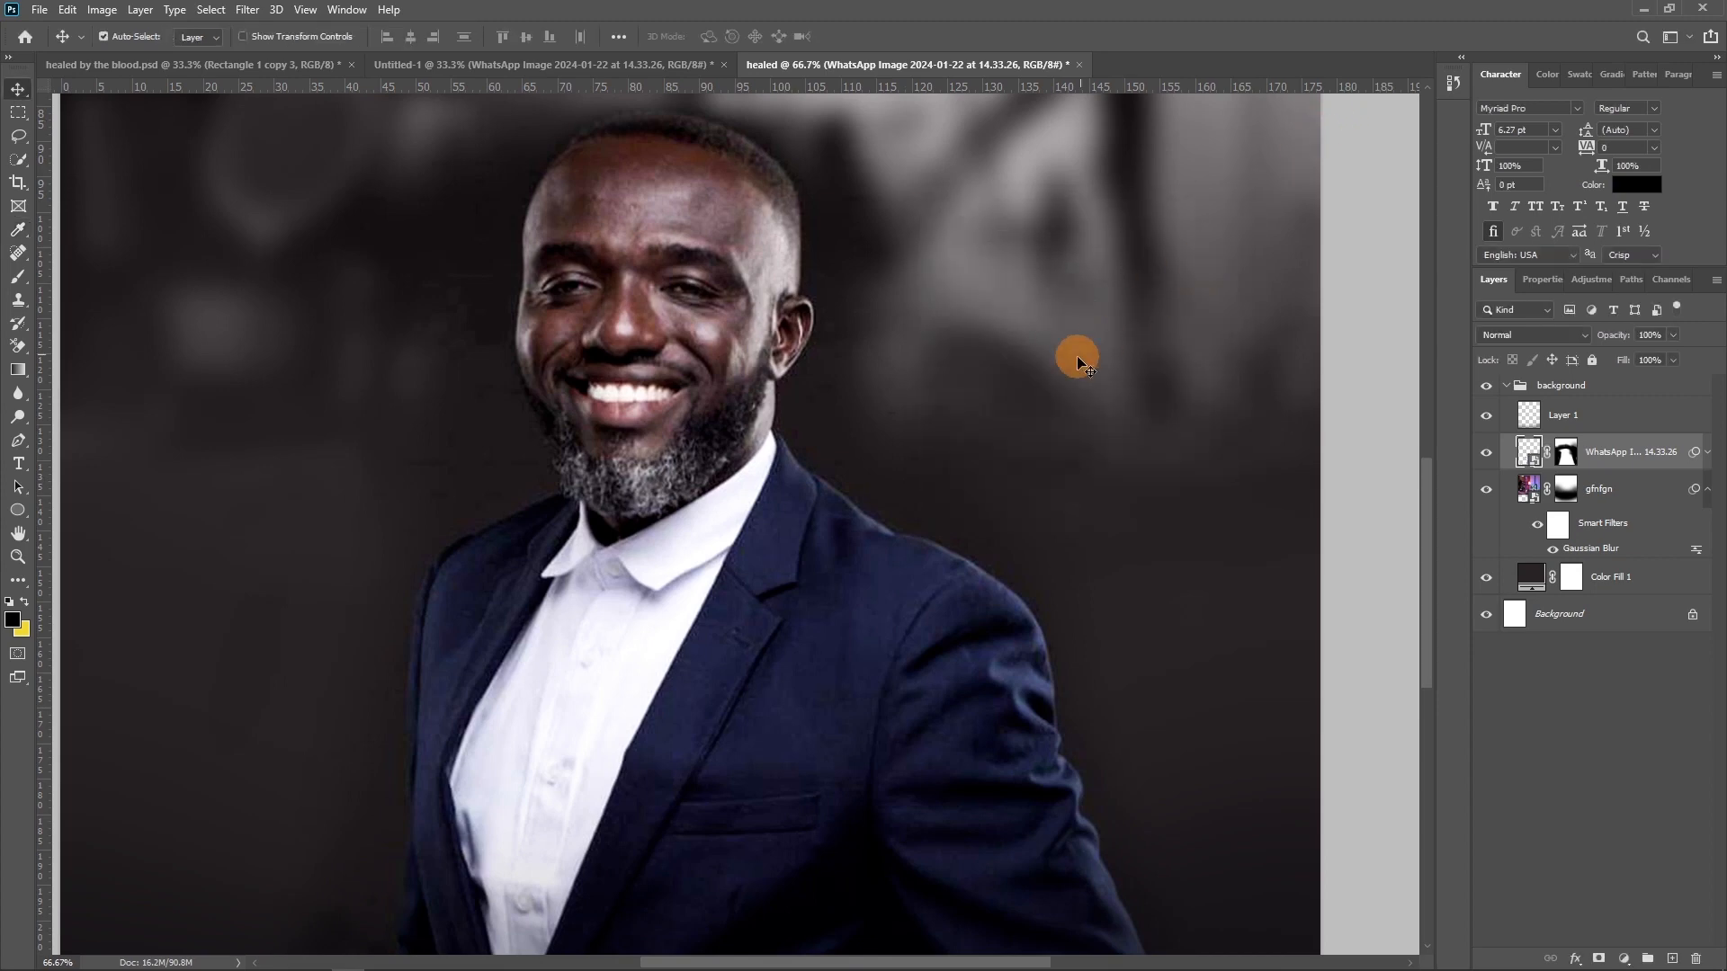
Step: Expand the portrait's smart filters and switch Selective Color off and on to compare the effect
click(1705, 452)
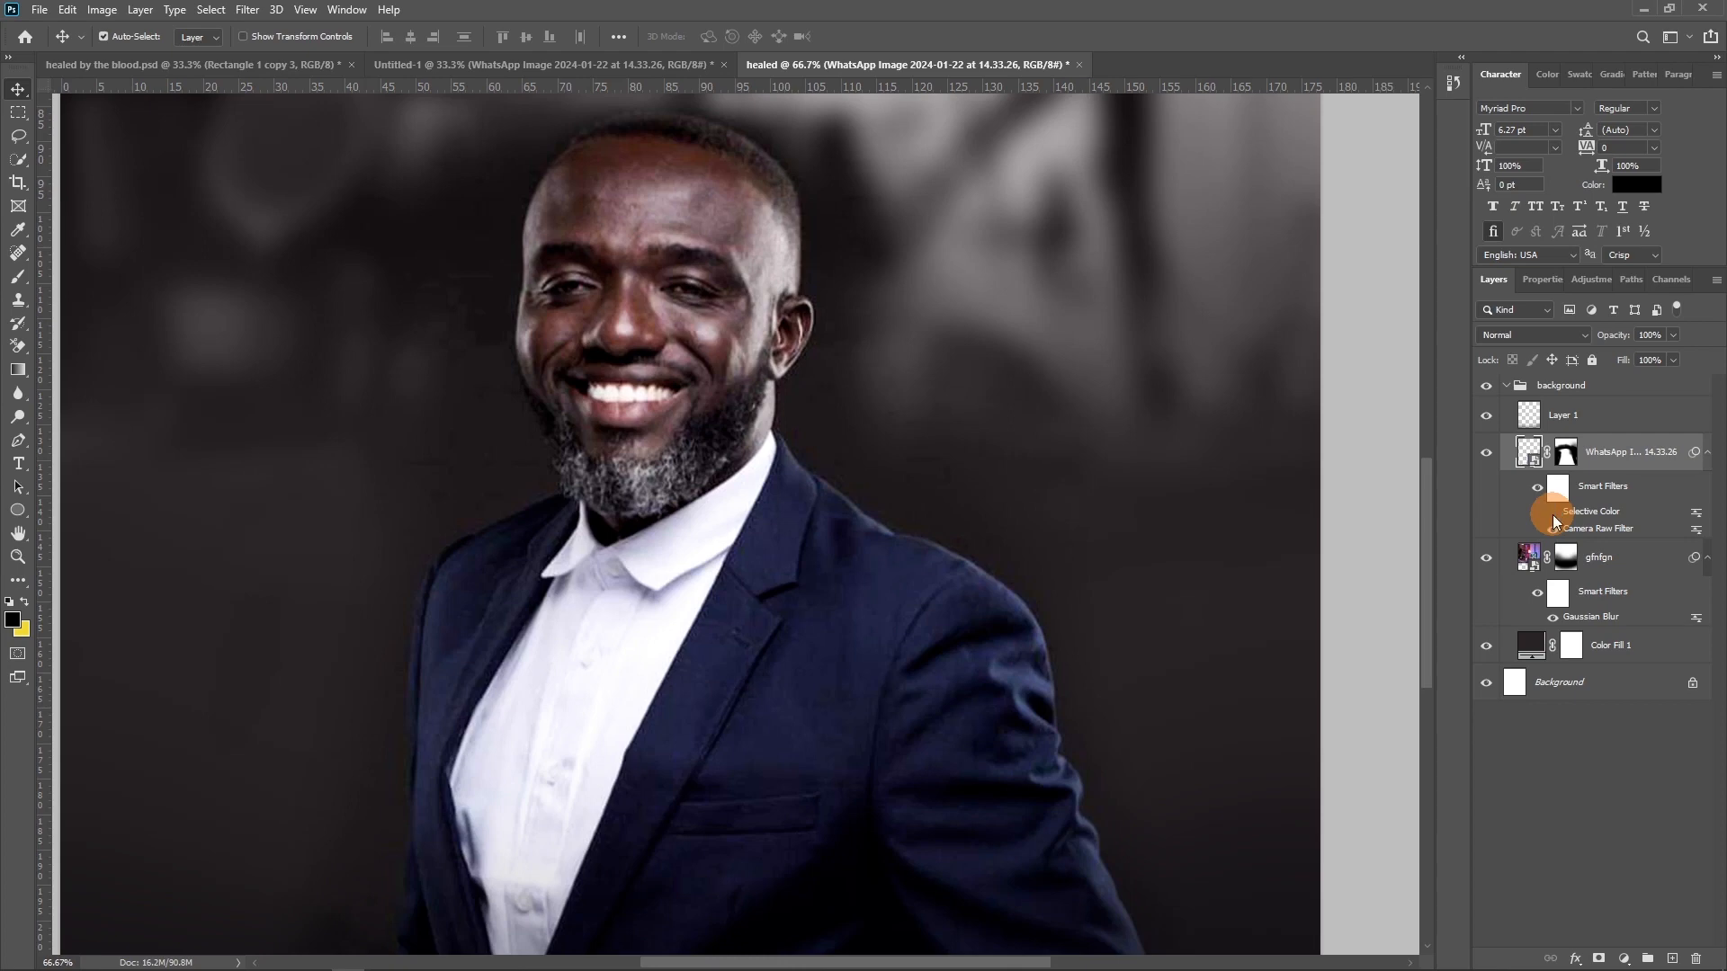
click(1553, 513)
click(1553, 513)
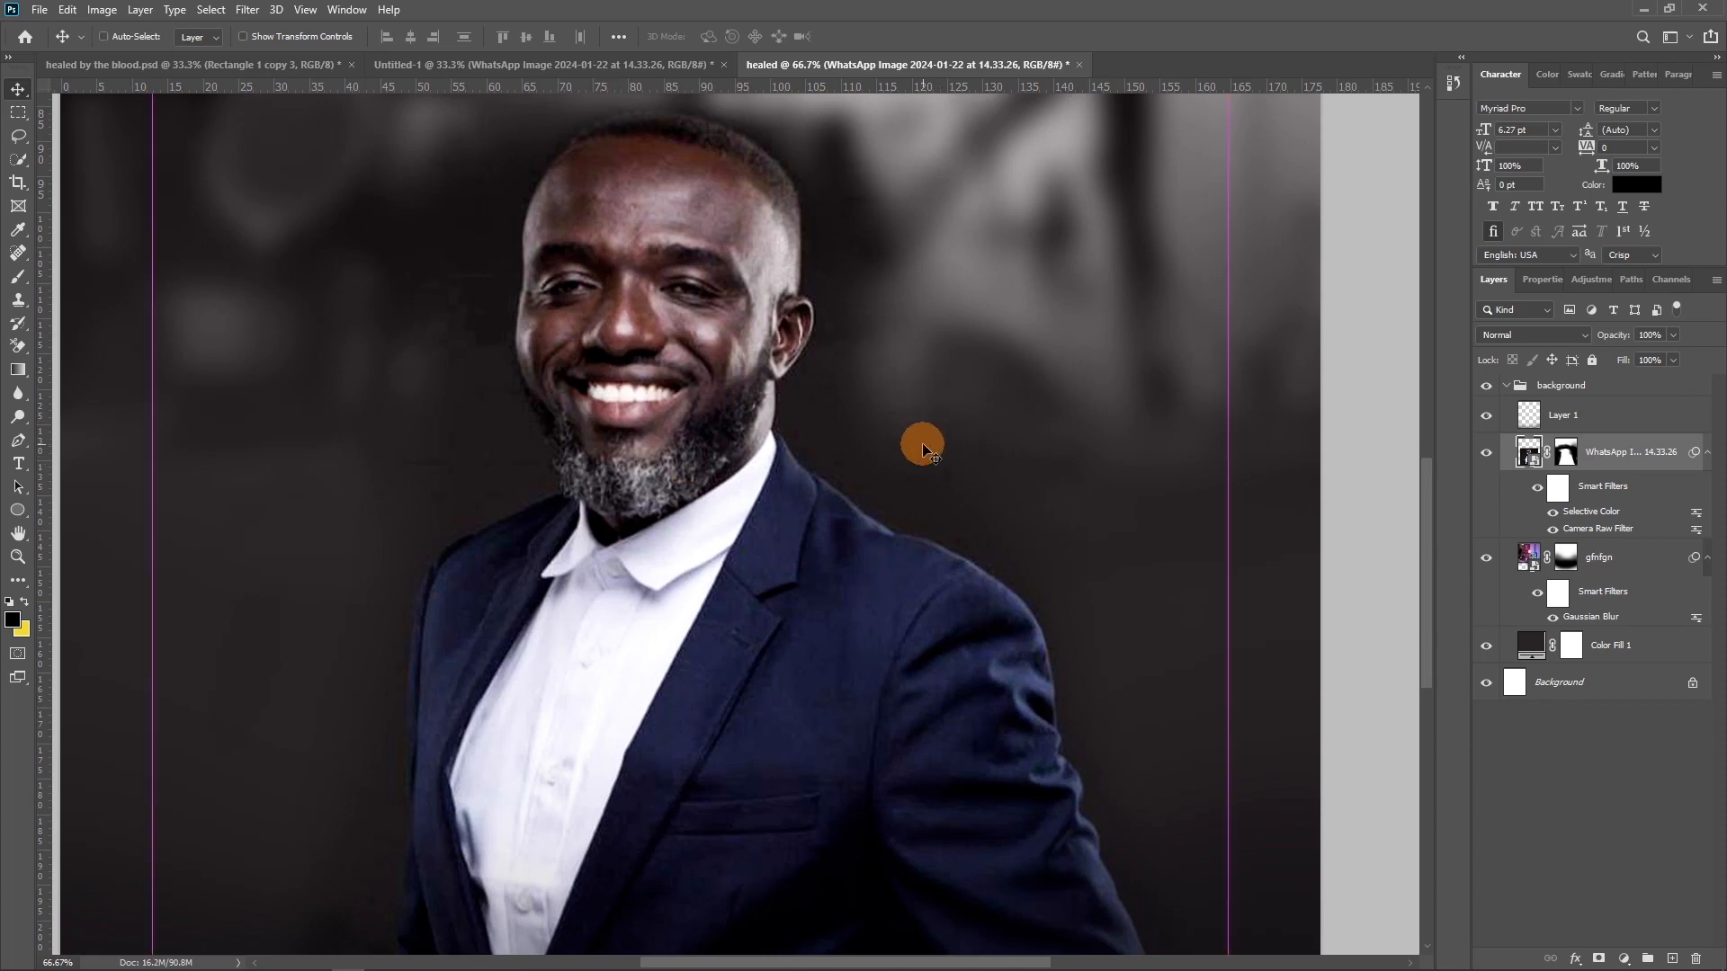
key(ctrl+minus)
key(ctrl+minus)
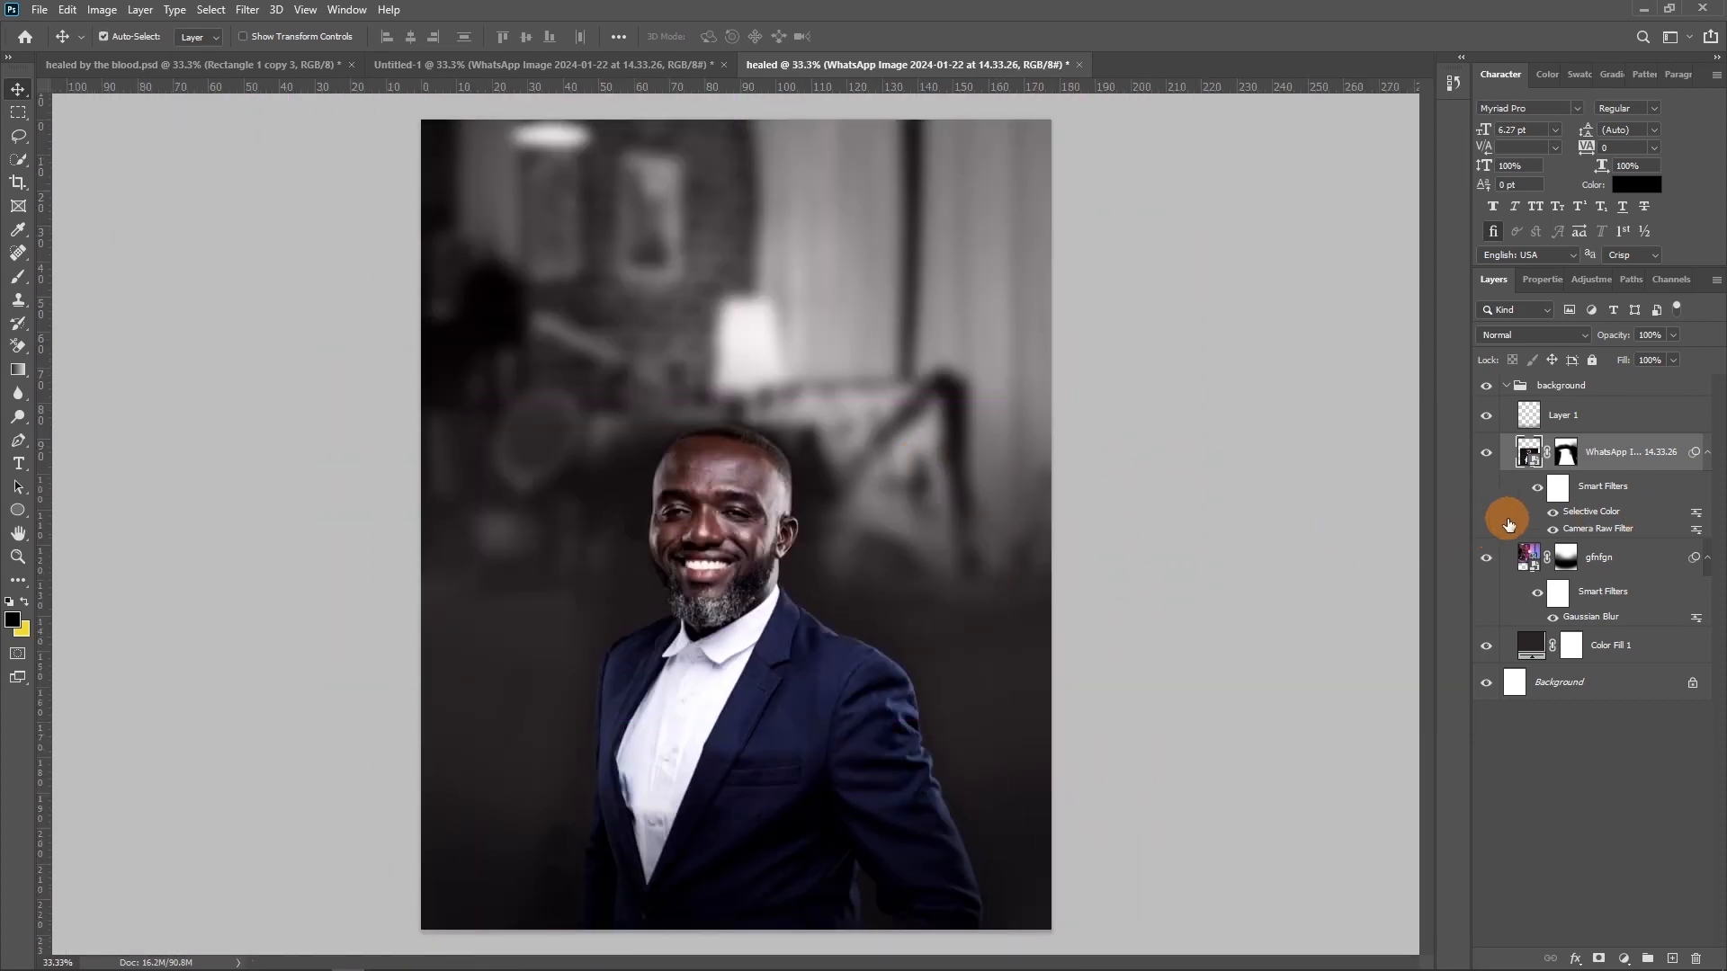
Step: Collapse the background group and paste the title and logo groups above it
click(1507, 386)
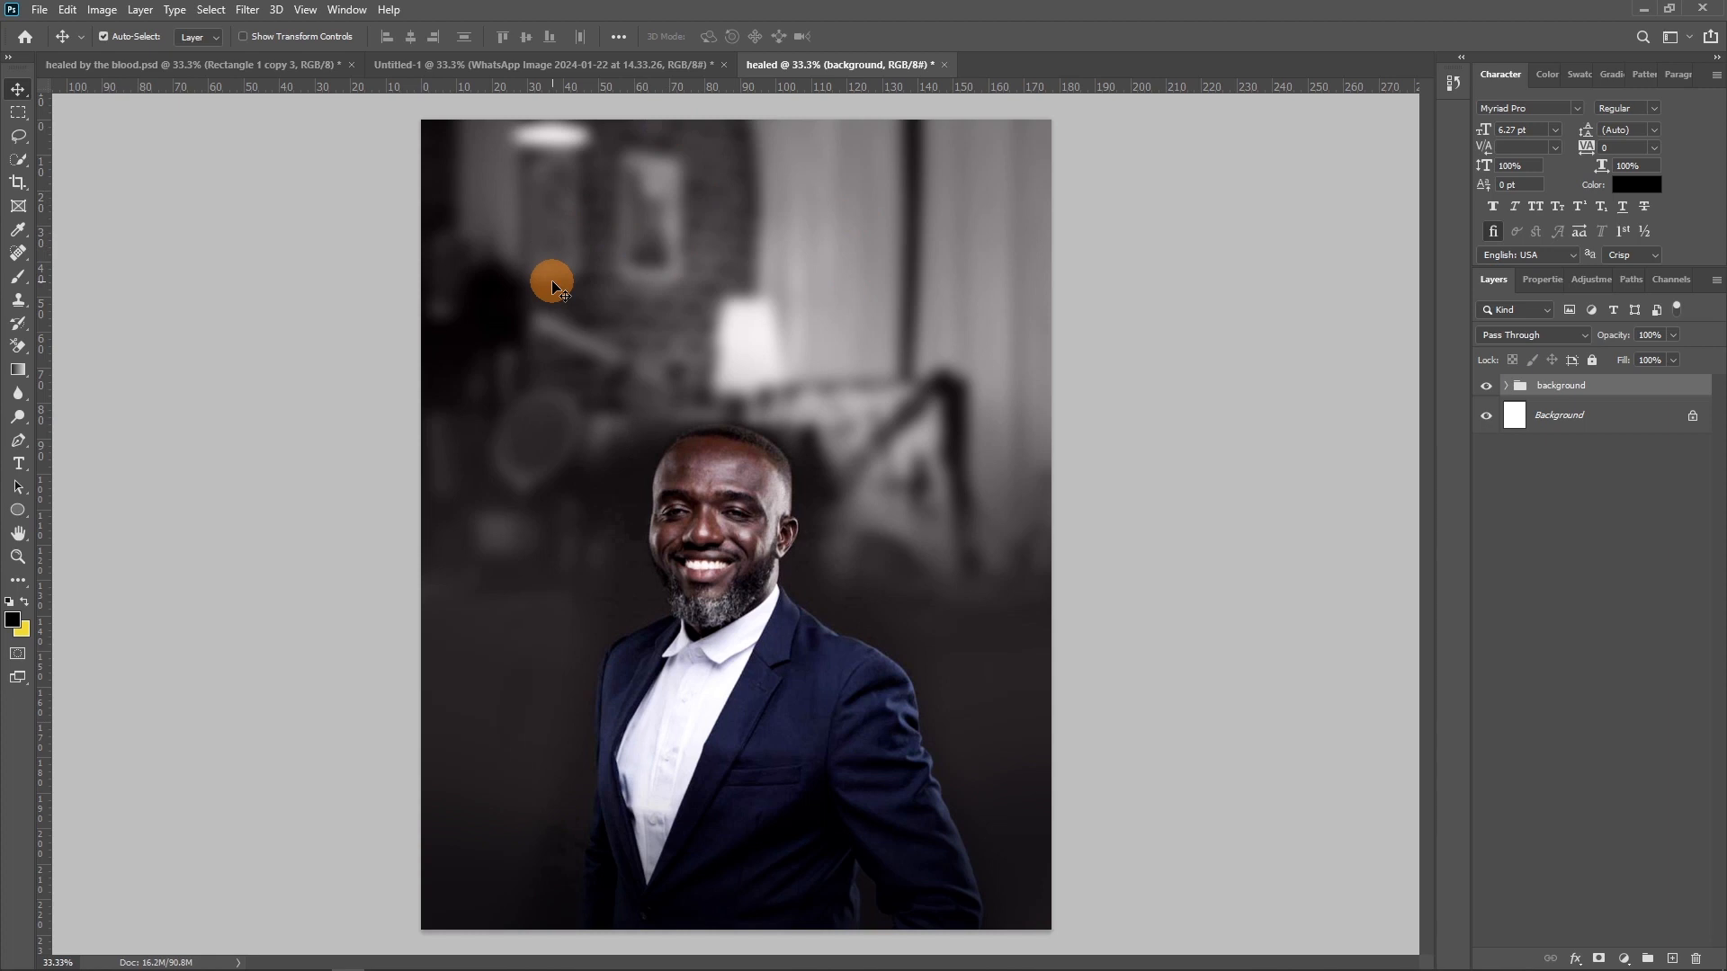
key(ctrl+v)
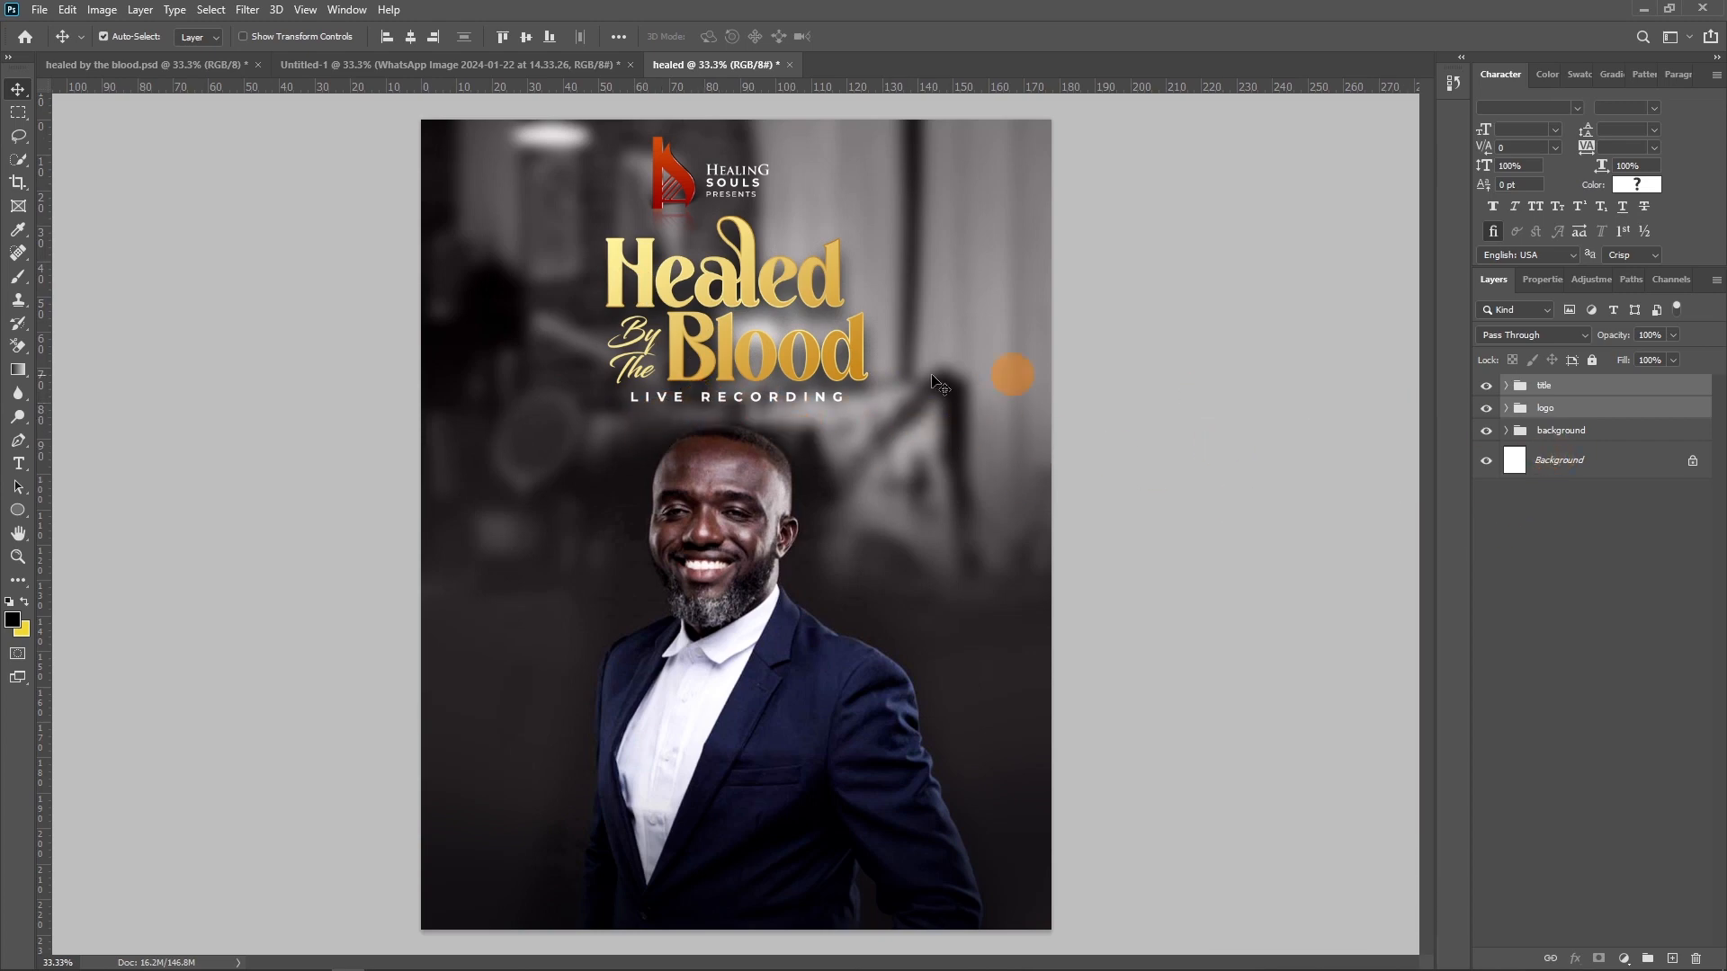
key(ctrl)
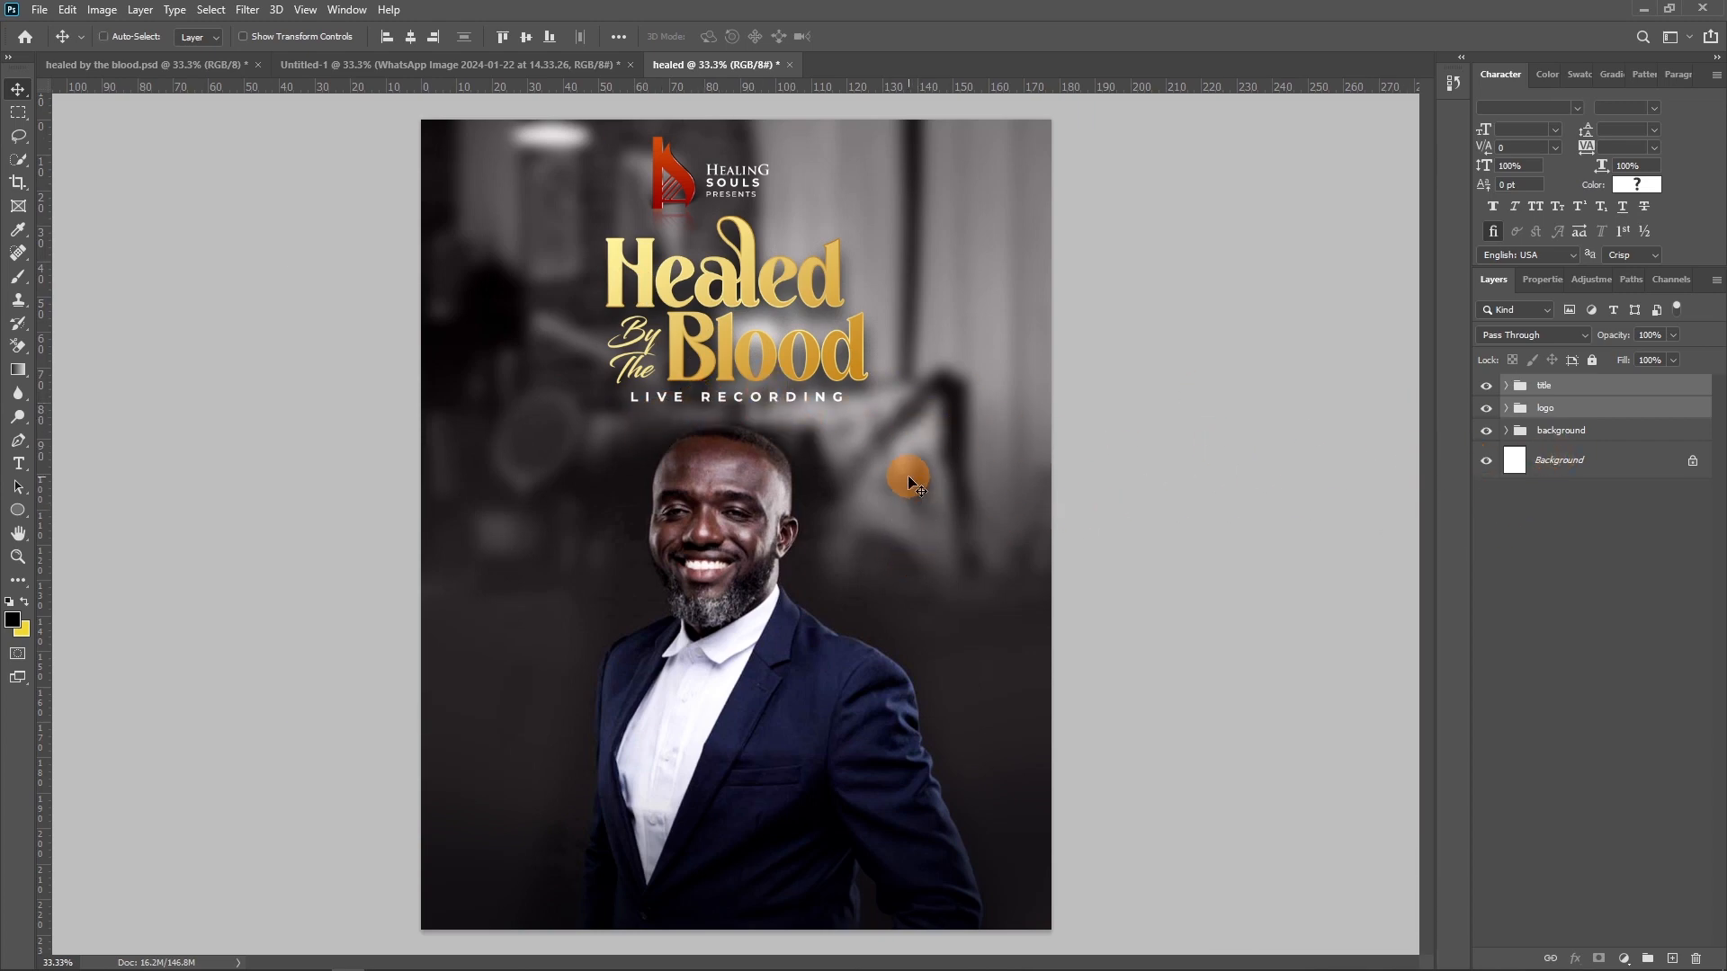
Step: Draw a black circle about 674 px in diameter with the Ellipse tool over the man's arm near the flyer's lower right
key(ctrl+plus)
drag(972, 597, 929, 305)
drag(910, 446, 933, 294)
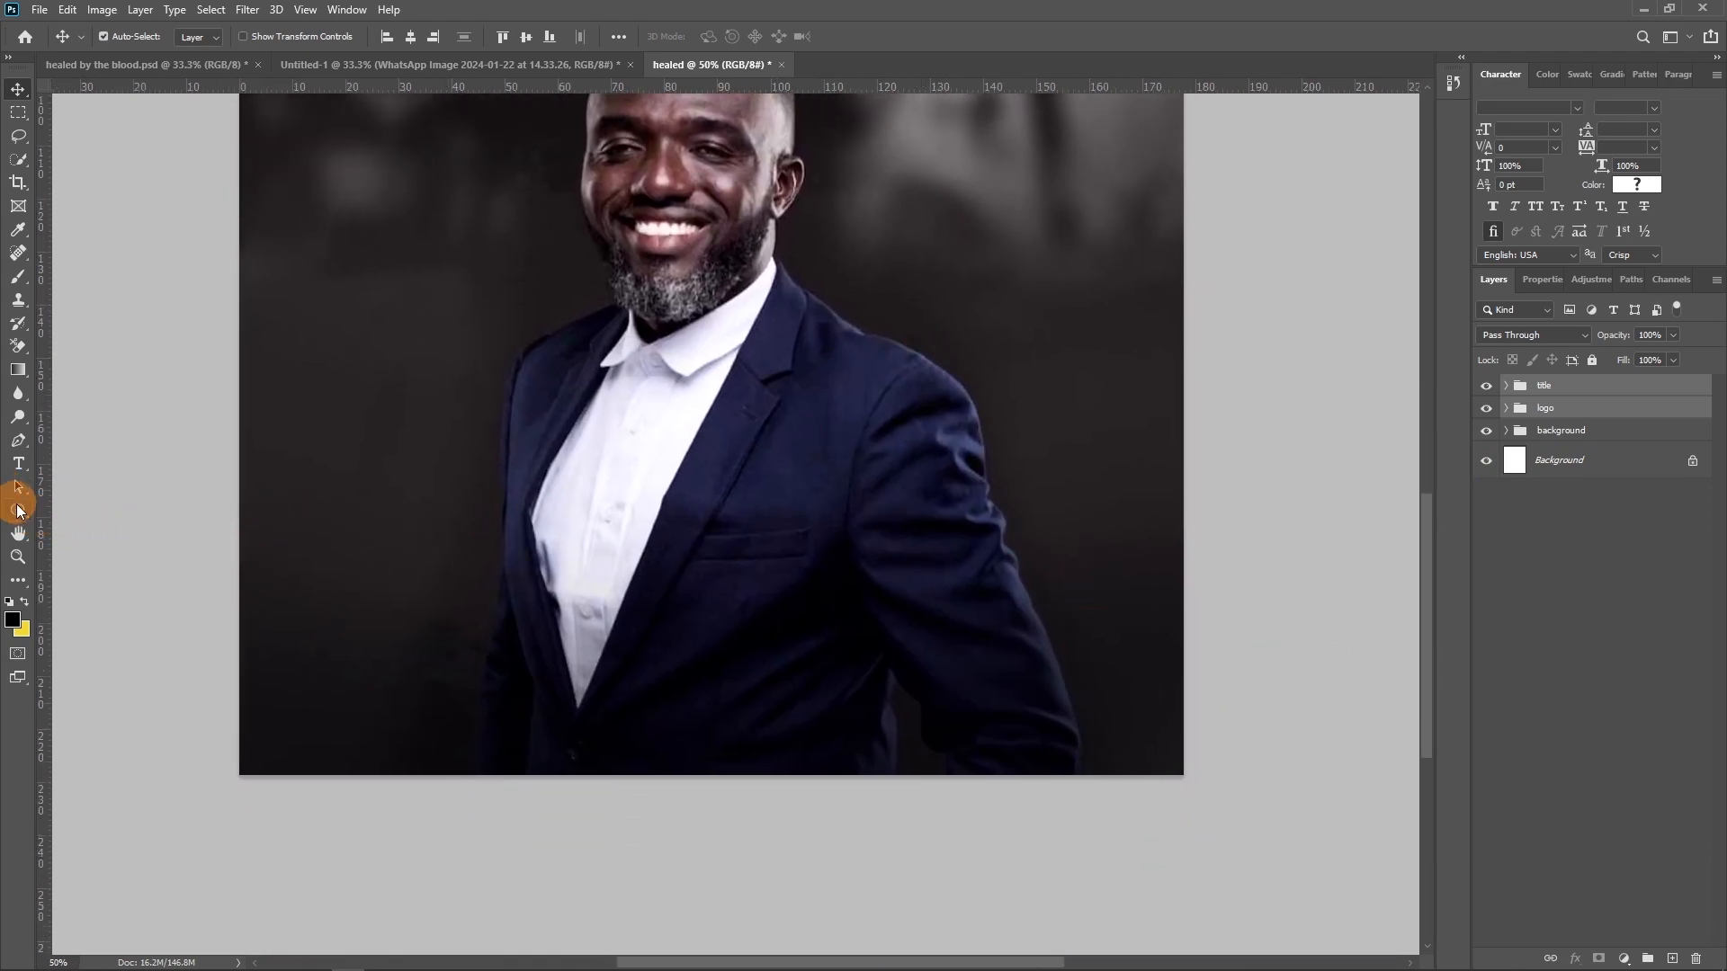
drag(20, 515, 149, 520)
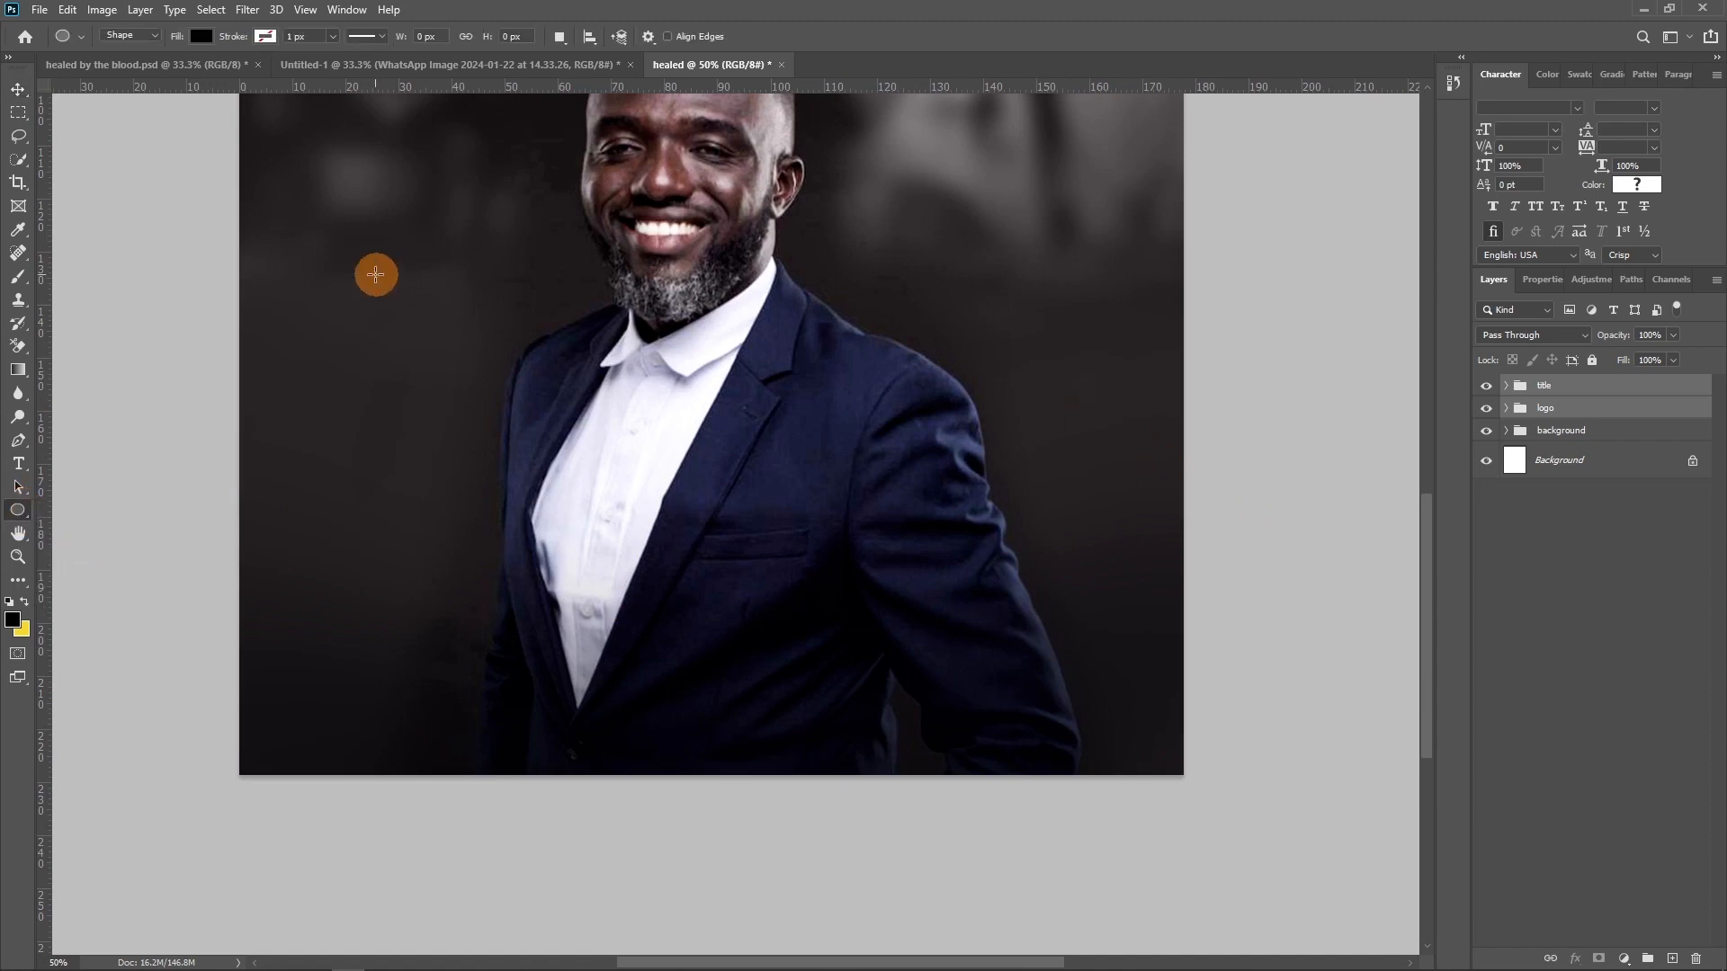
drag(816, 350, 1117, 733)
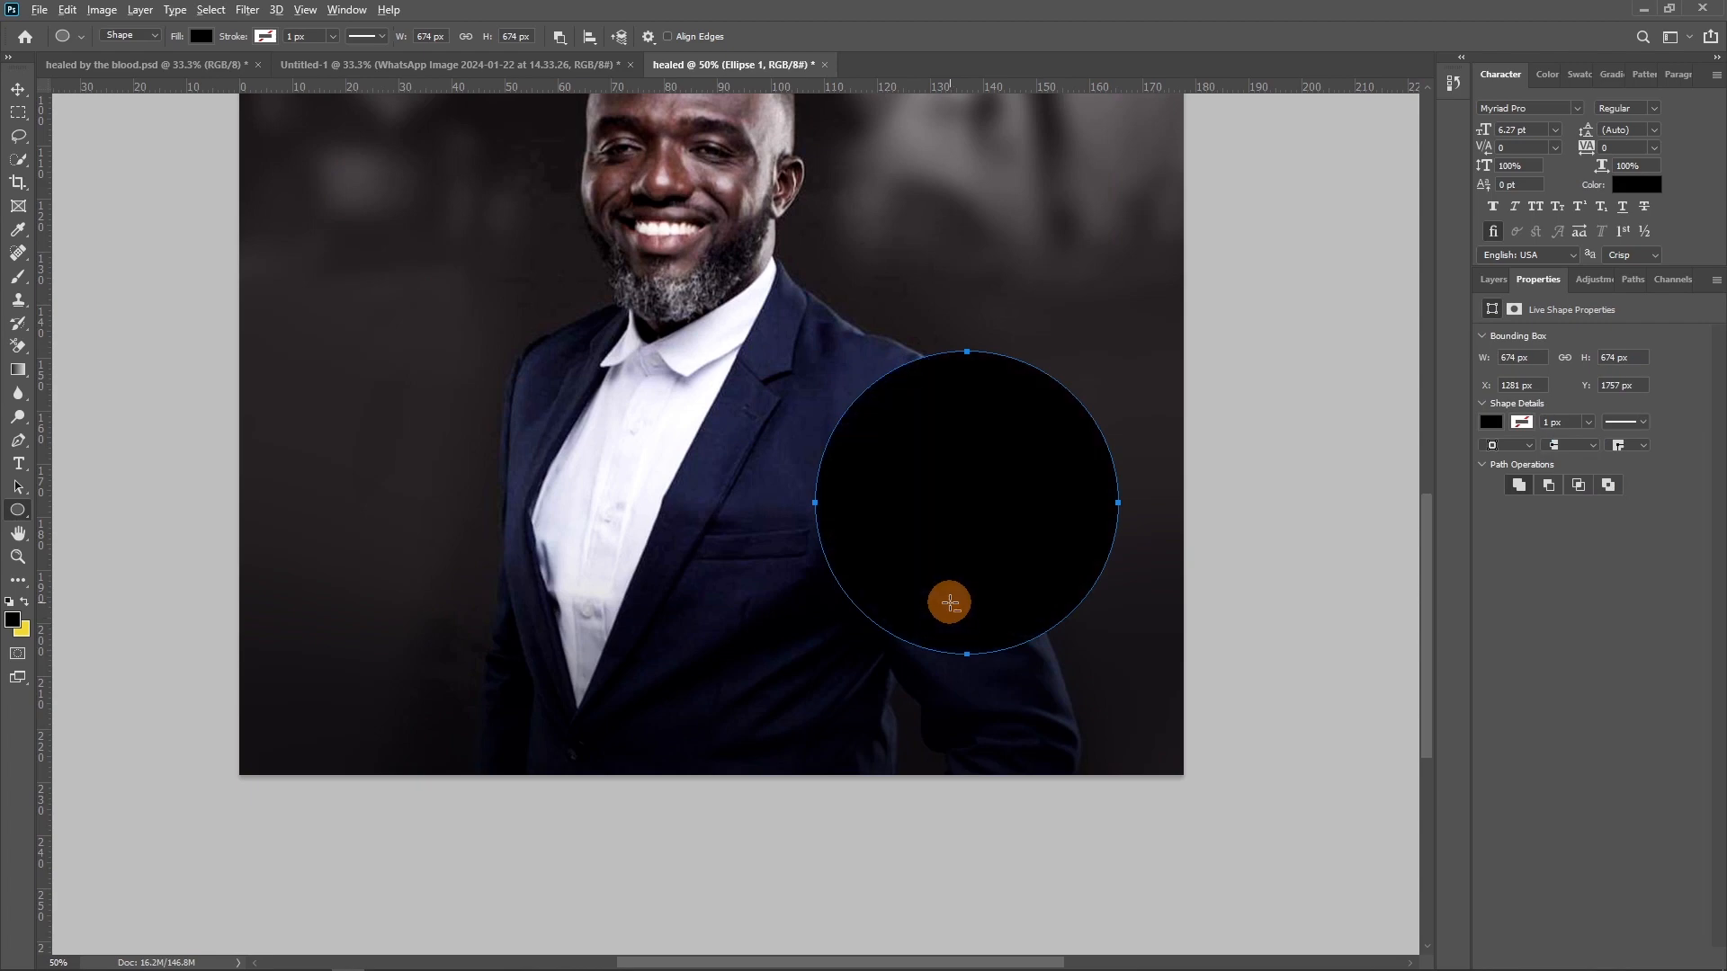
click(1493, 286)
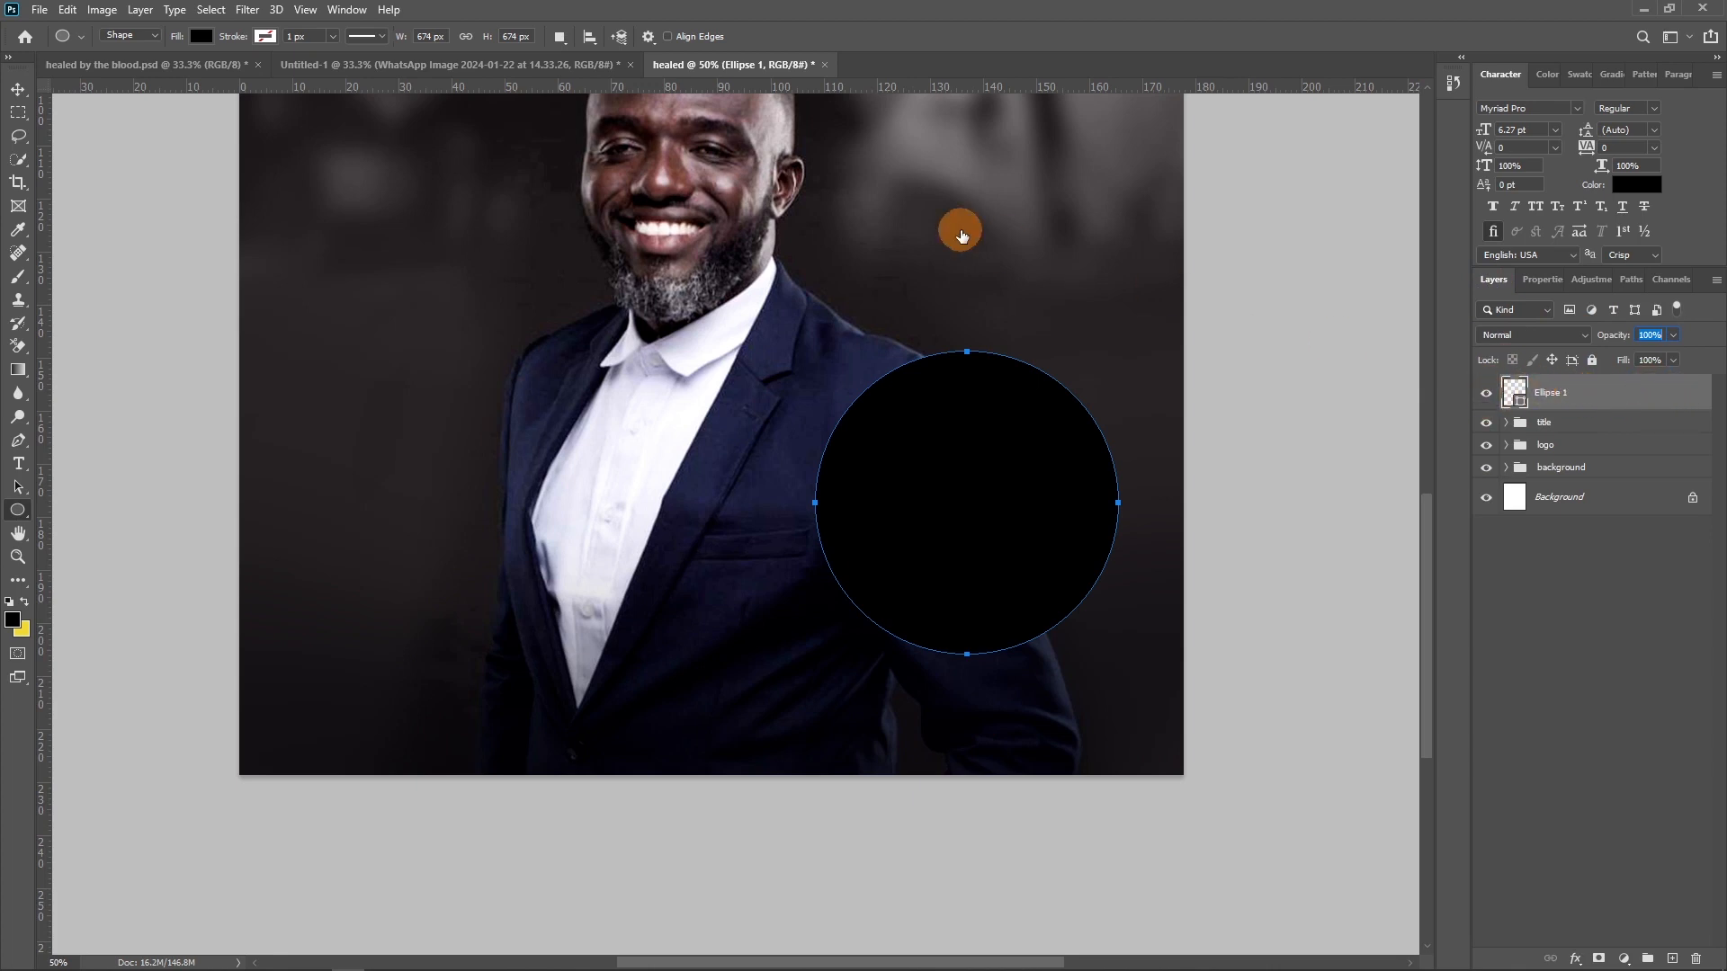
drag(1061, 251, 1019, 103)
drag(1006, 143, 979, 172)
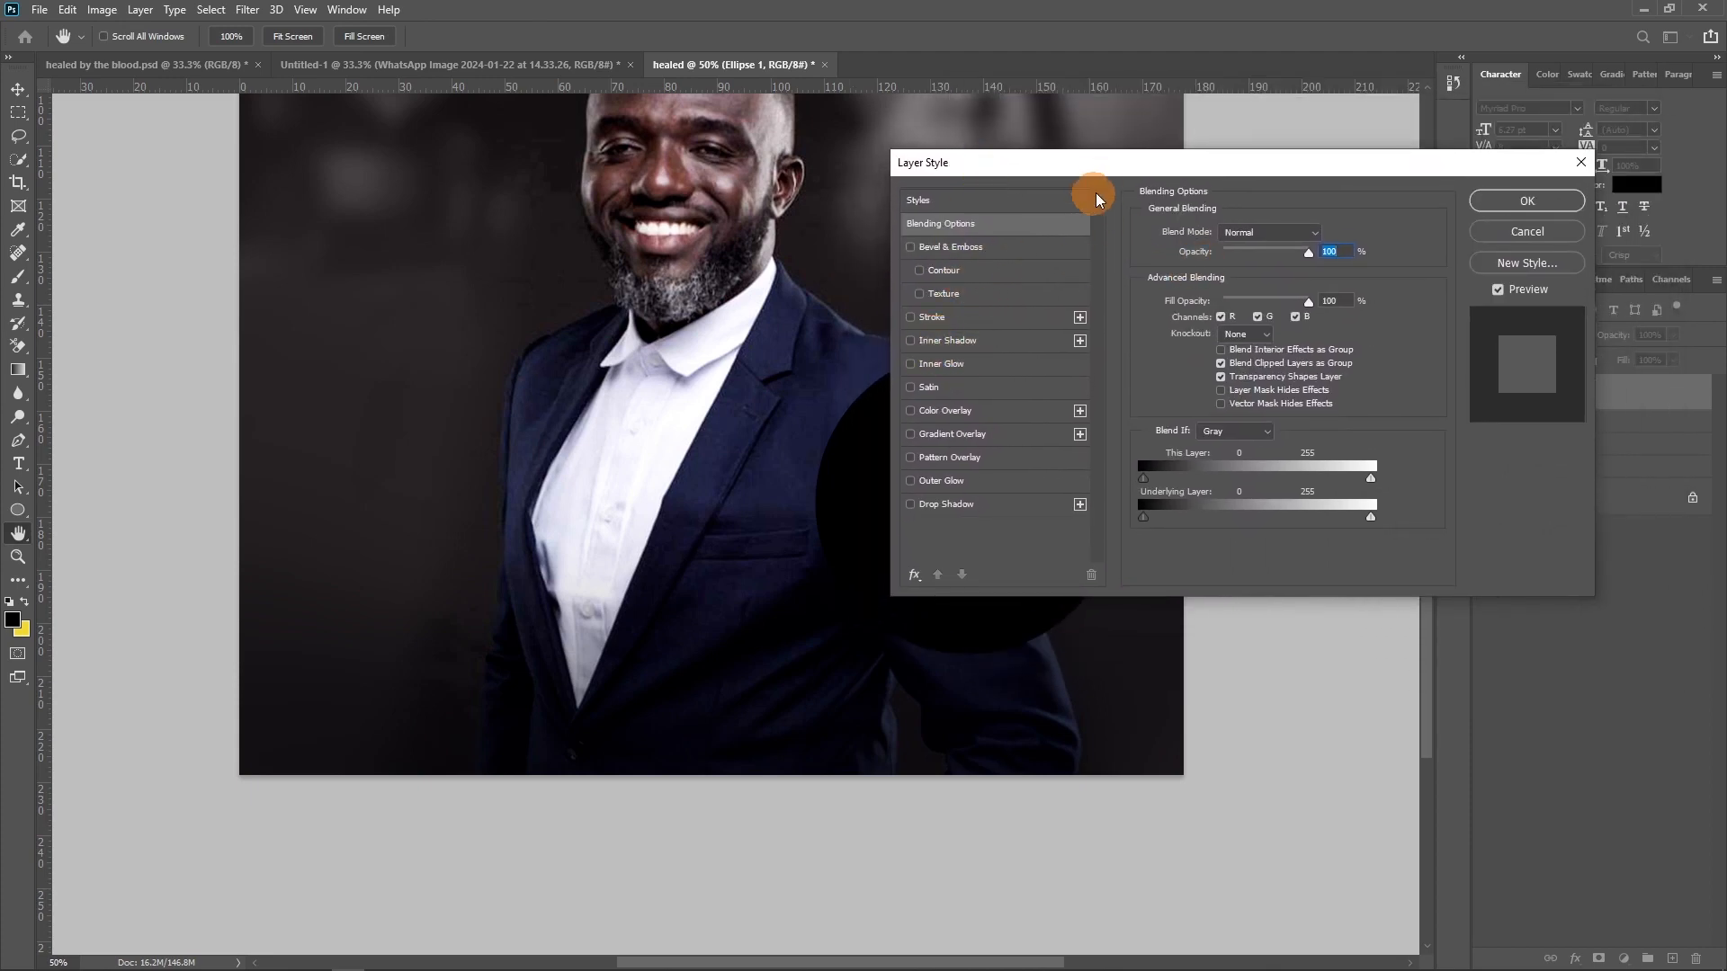
drag(1110, 168, 1115, 131)
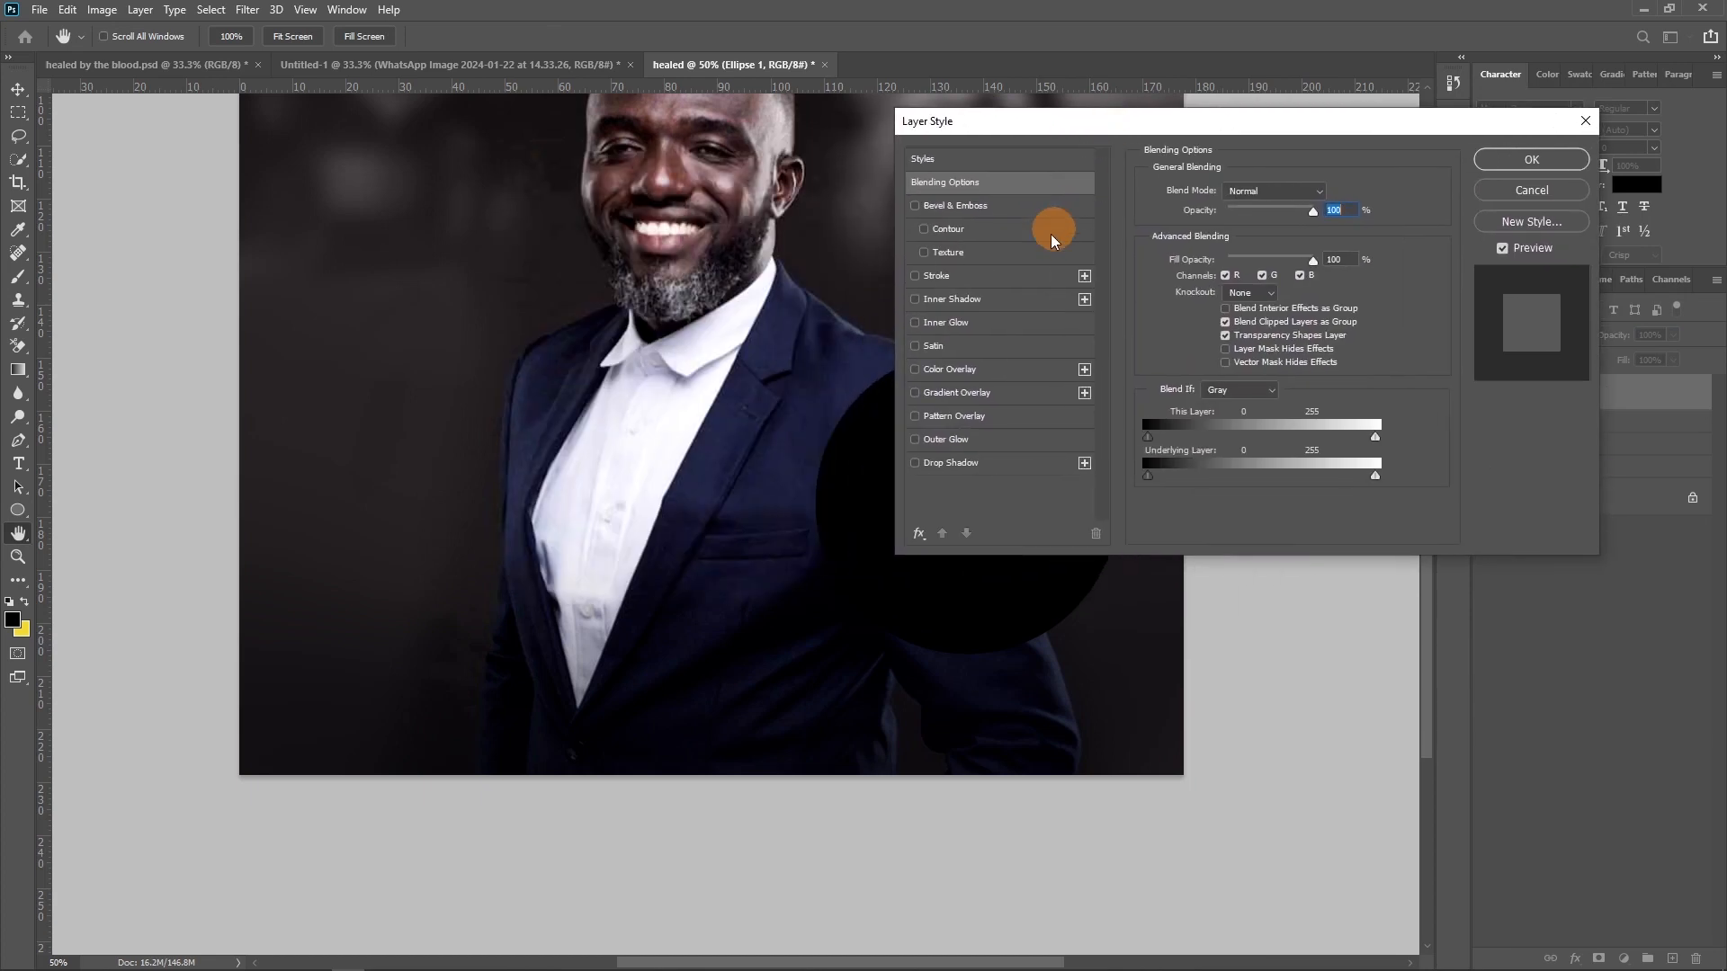
click(932, 347)
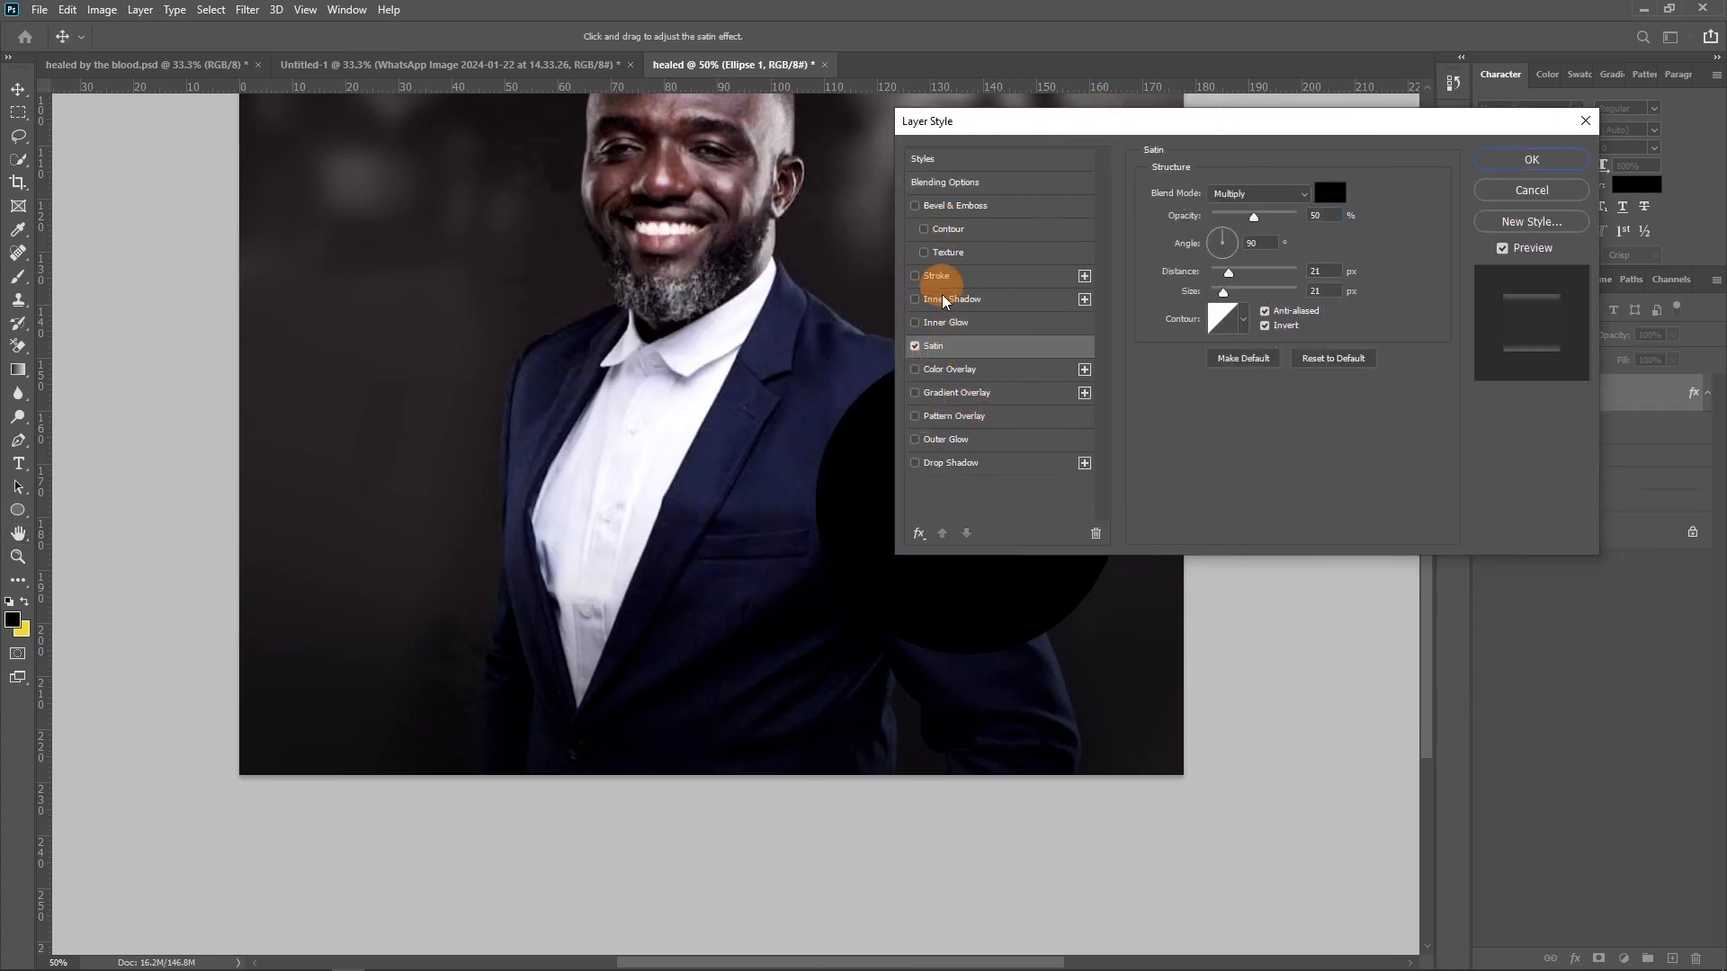
click(915, 346)
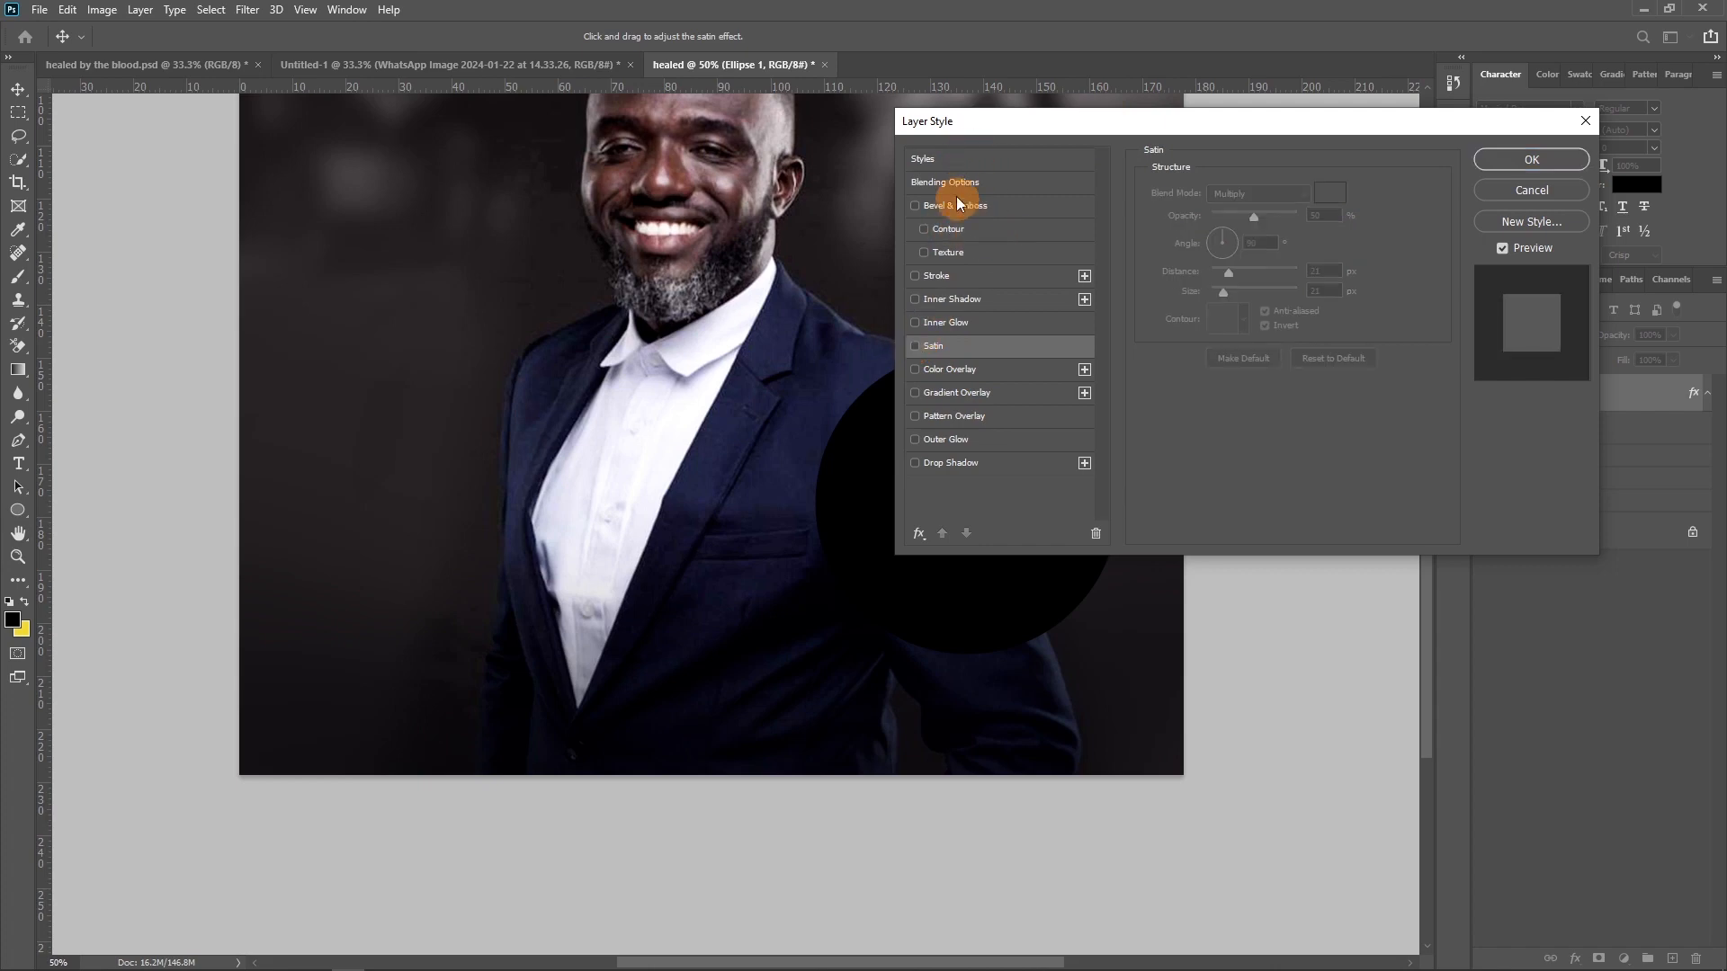
click(984, 187)
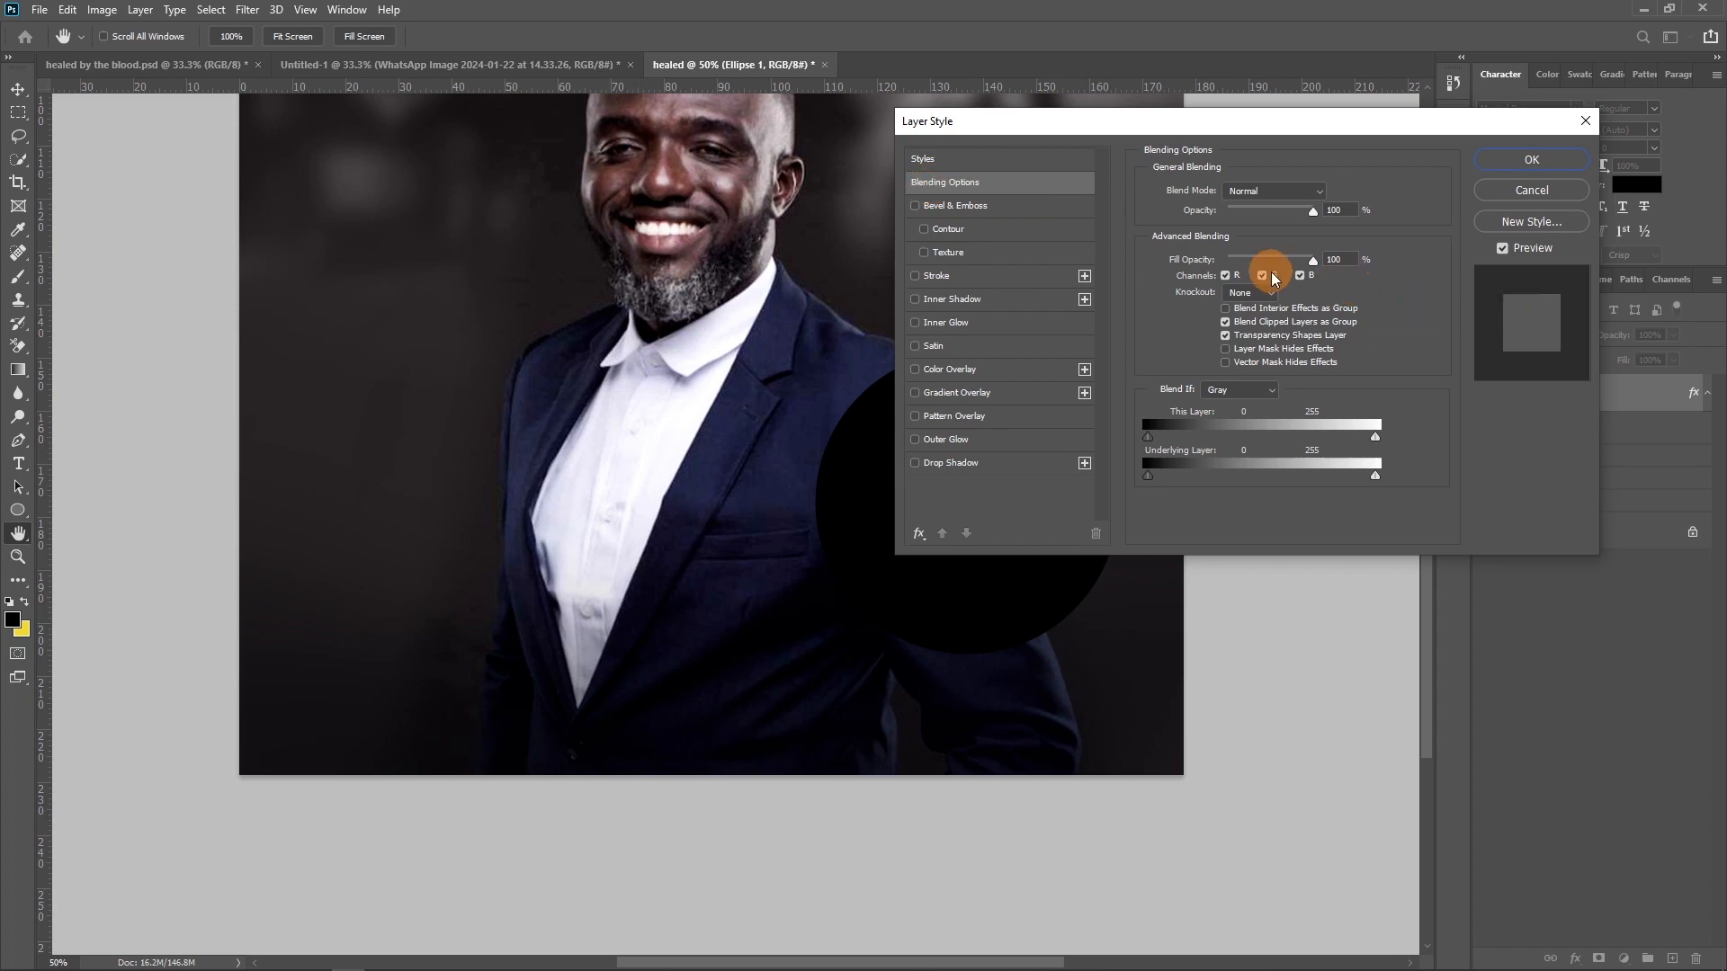
drag(1249, 129, 1460, 46)
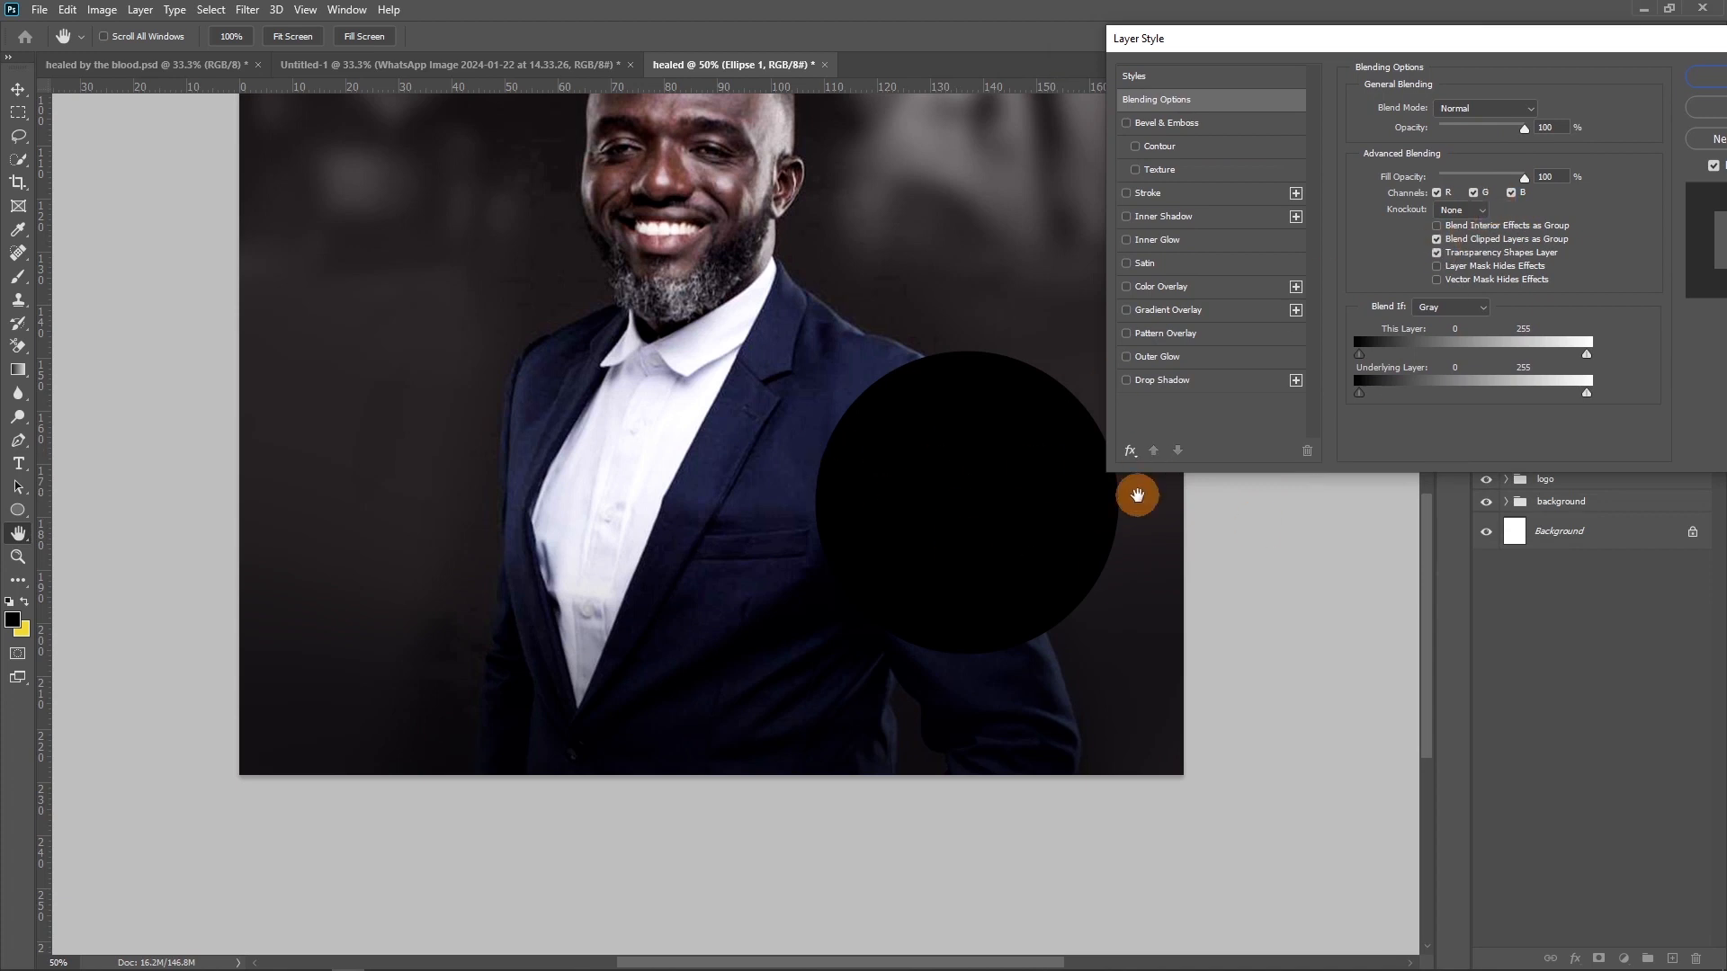
key(ctrl+plus)
key(ctrl+plus)
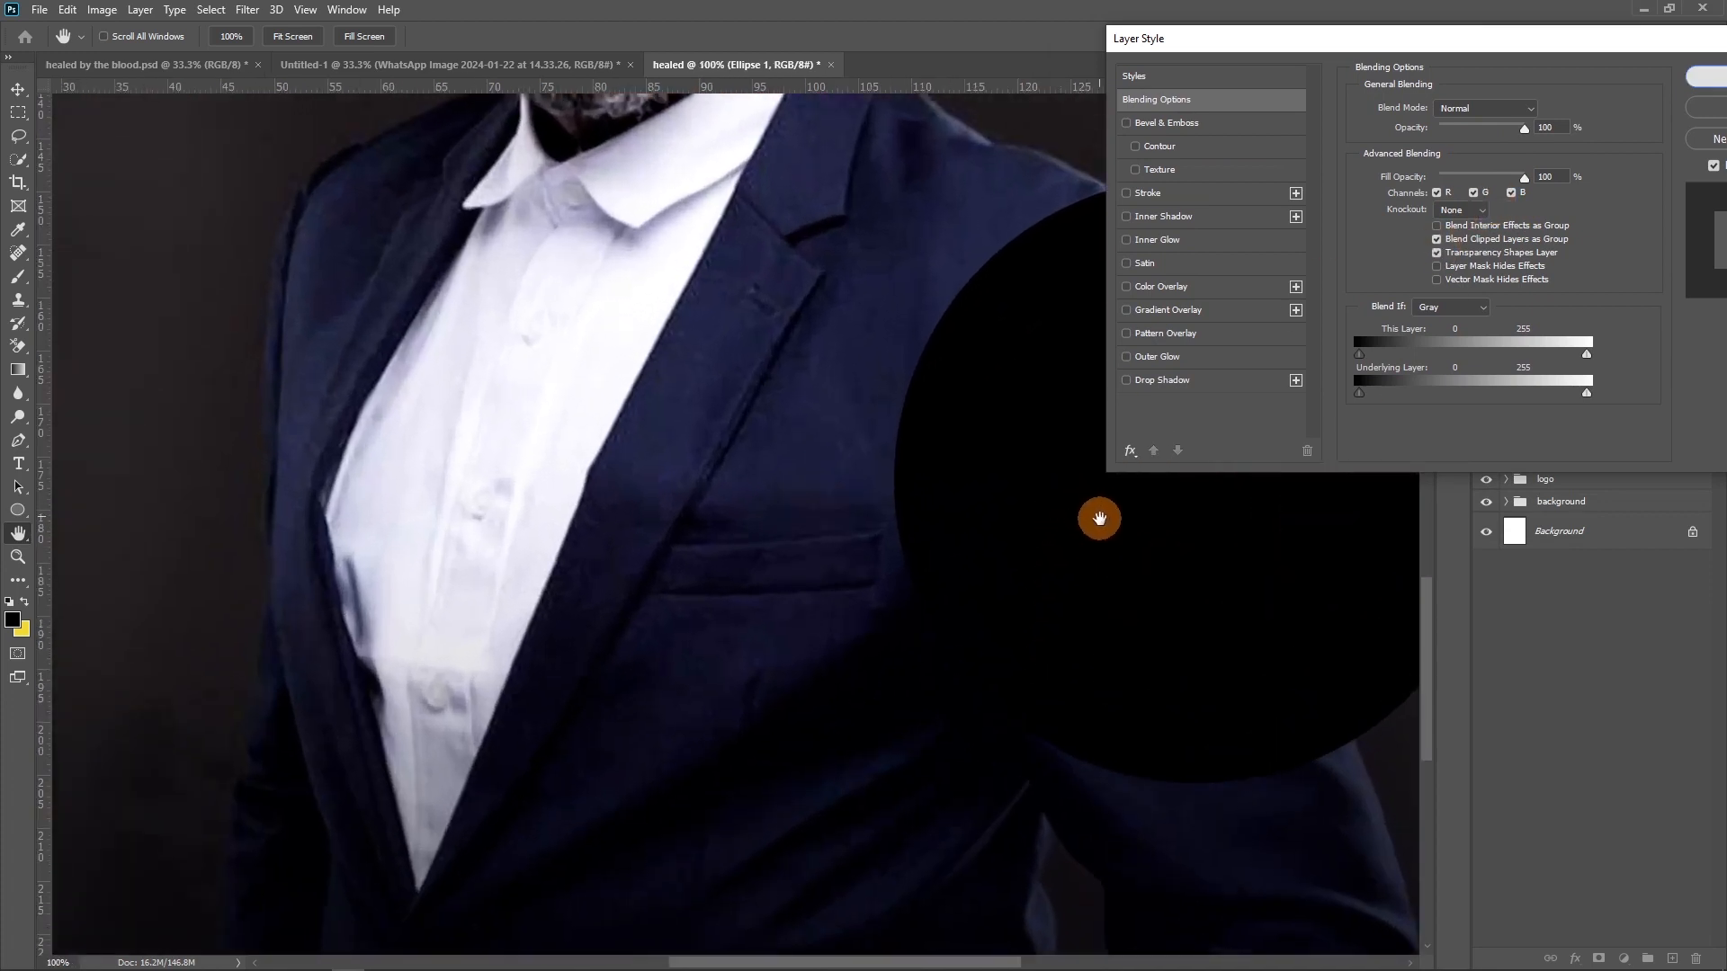
key(Return)
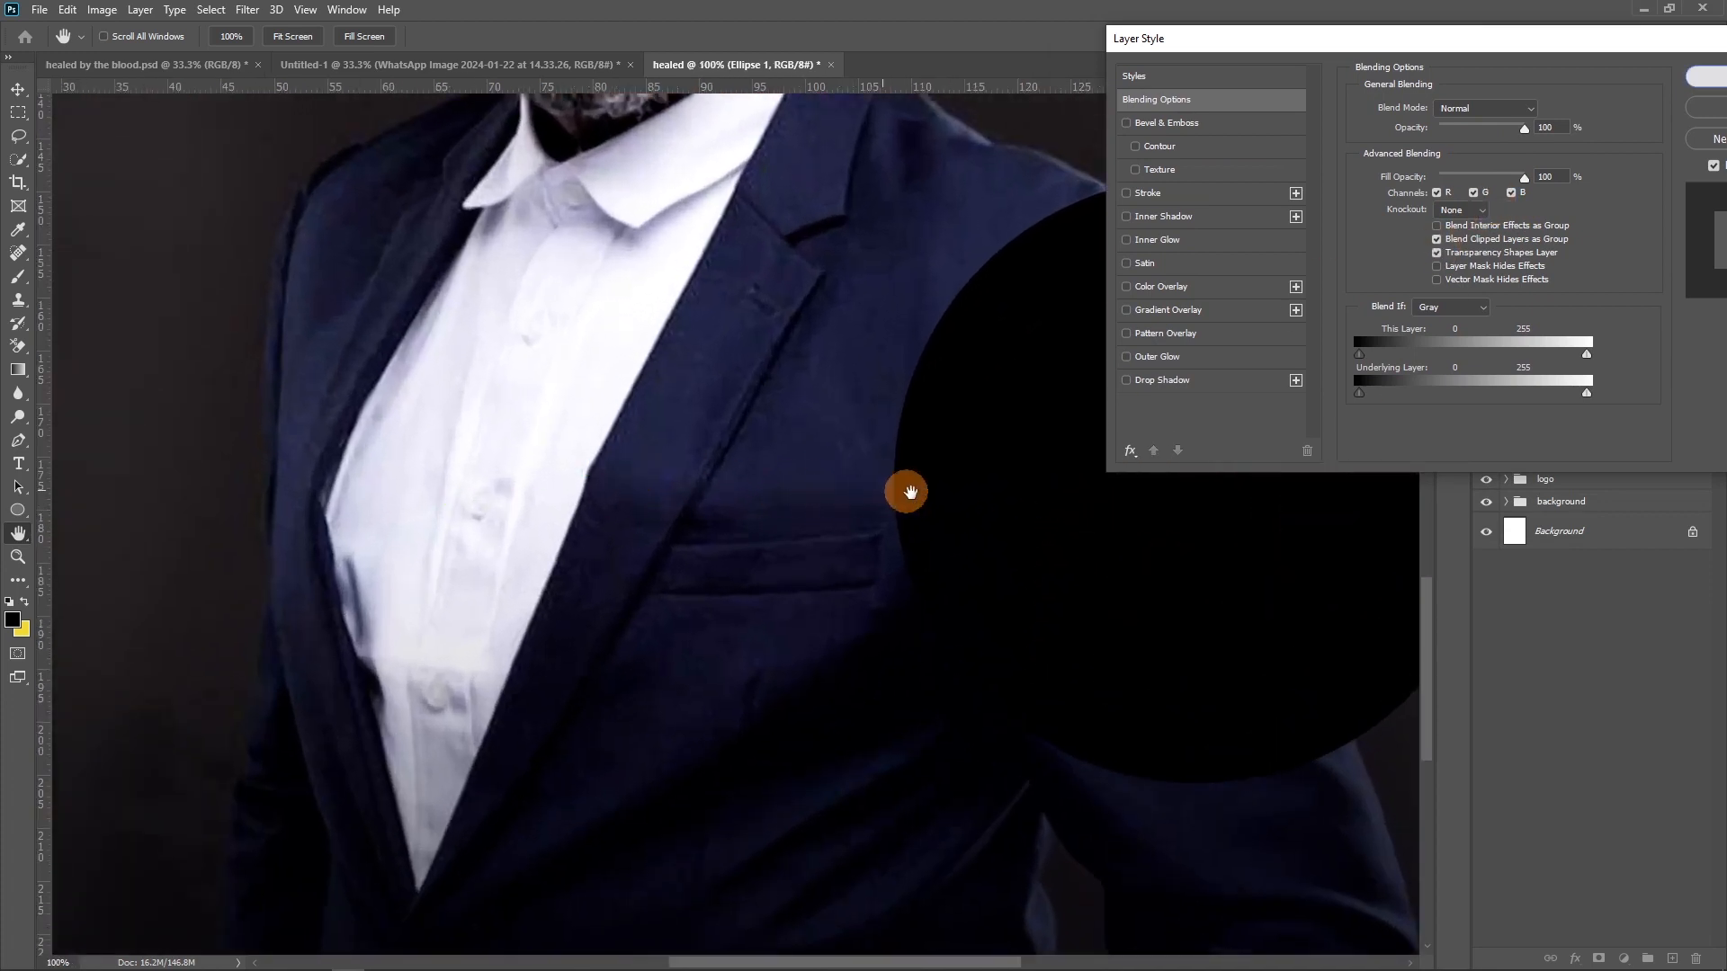
Step: Change the circle's fill colour to a bright red, about #ff3a3a
drag(969, 964, 1103, 764)
click(1518, 385)
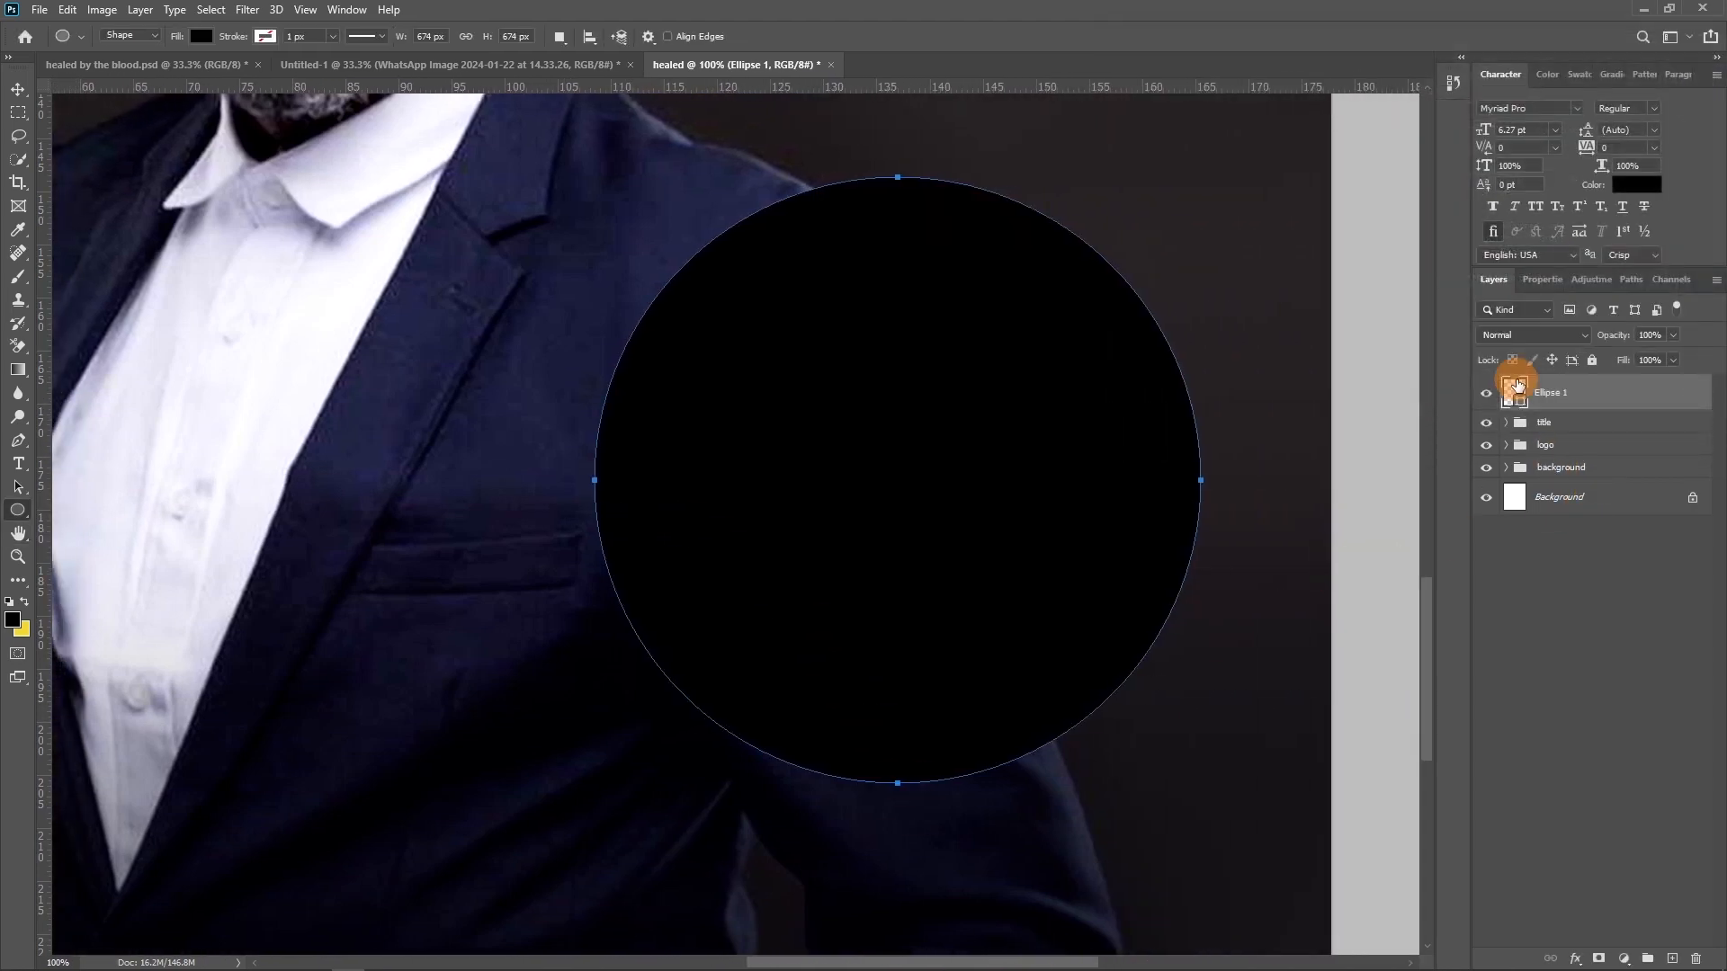
double_click(1520, 403)
click(1407, 437)
text(ff3a3a)
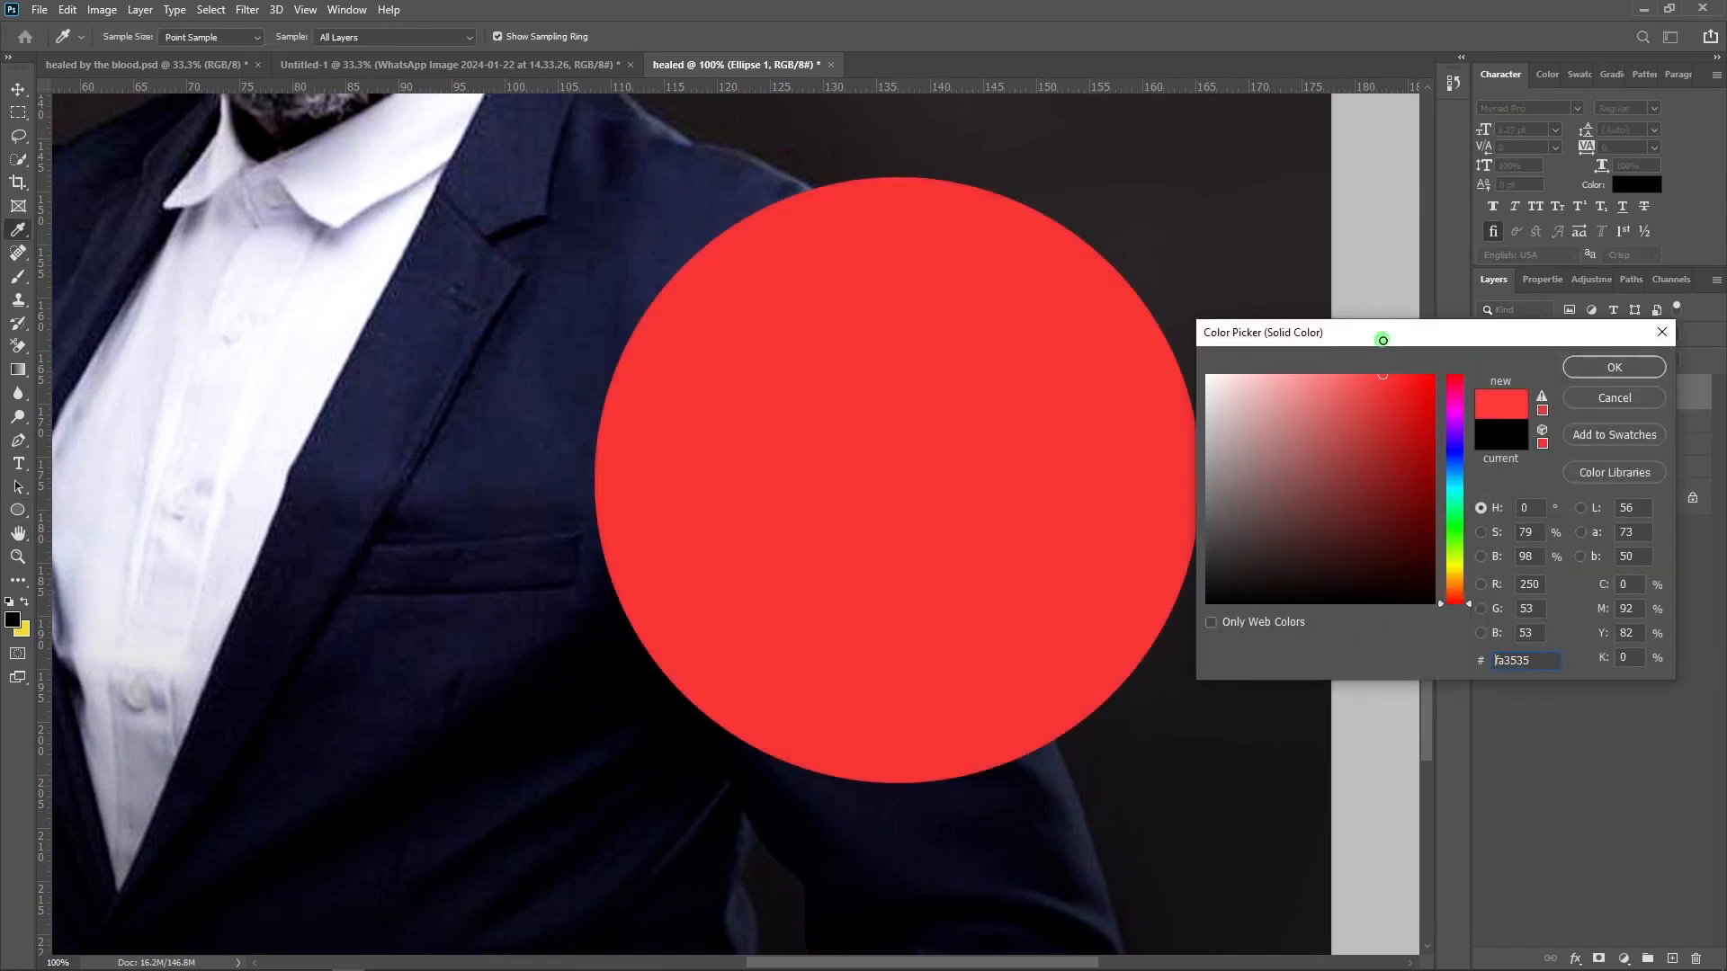
click(1594, 369)
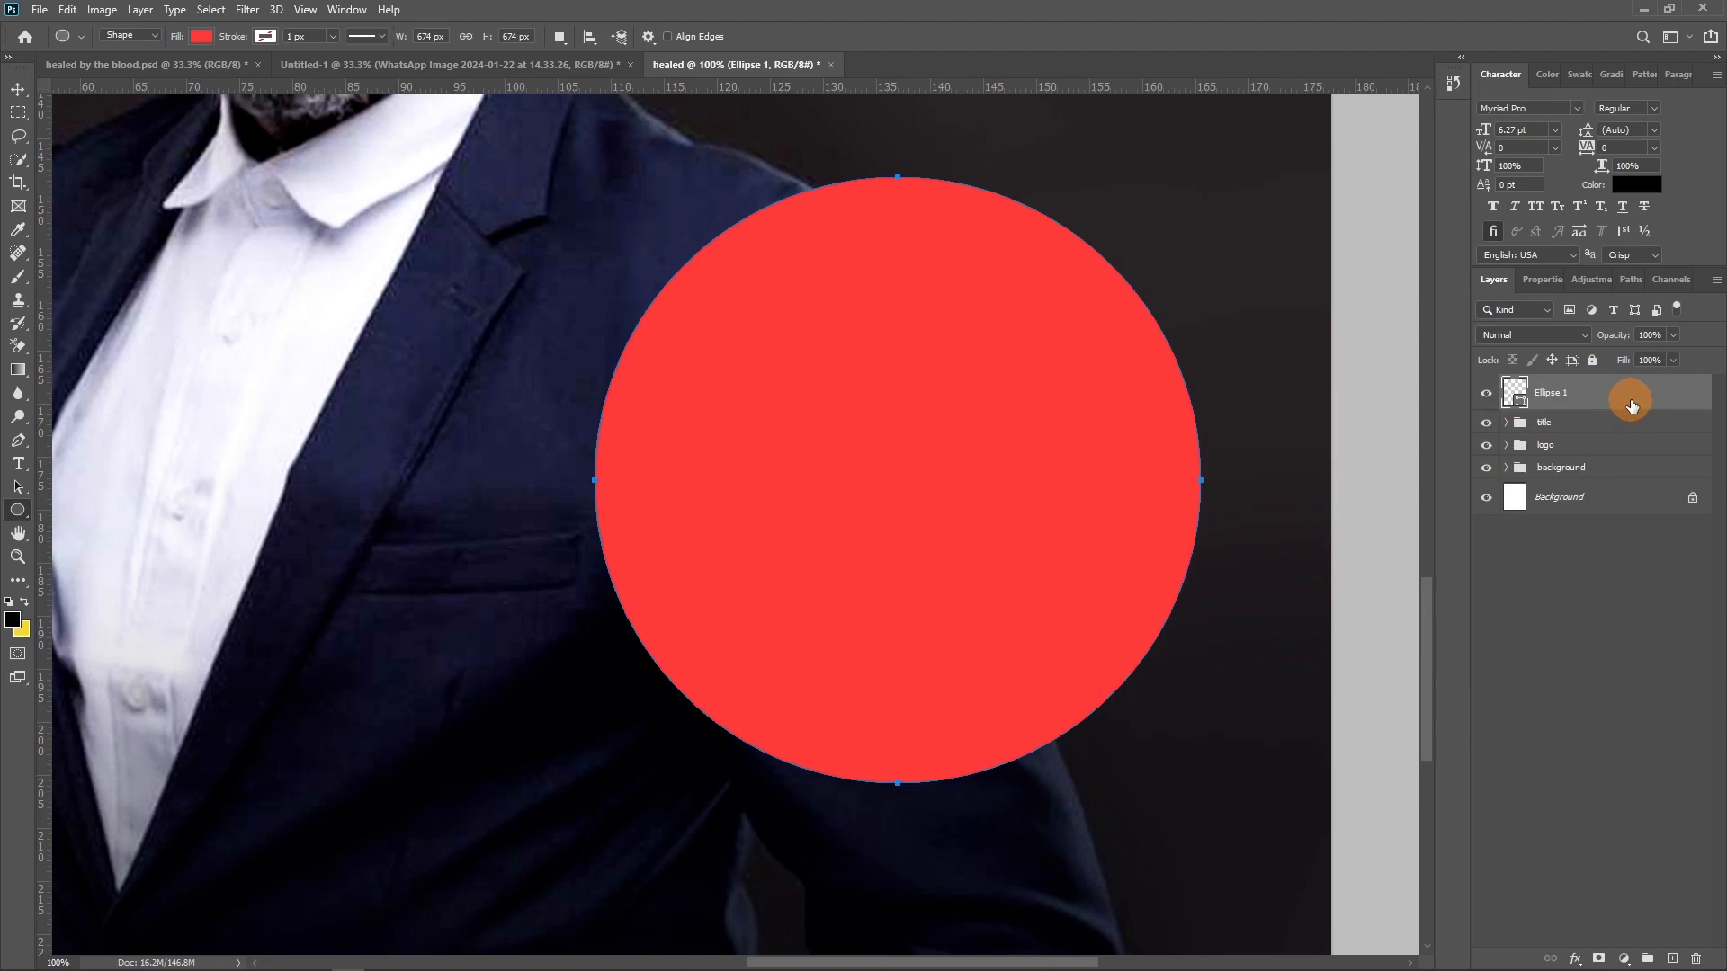
Step: Set the red circle's fill opacity to 0% in its layer style
double_click(1633, 397)
drag(1323, 37, 1457, 34)
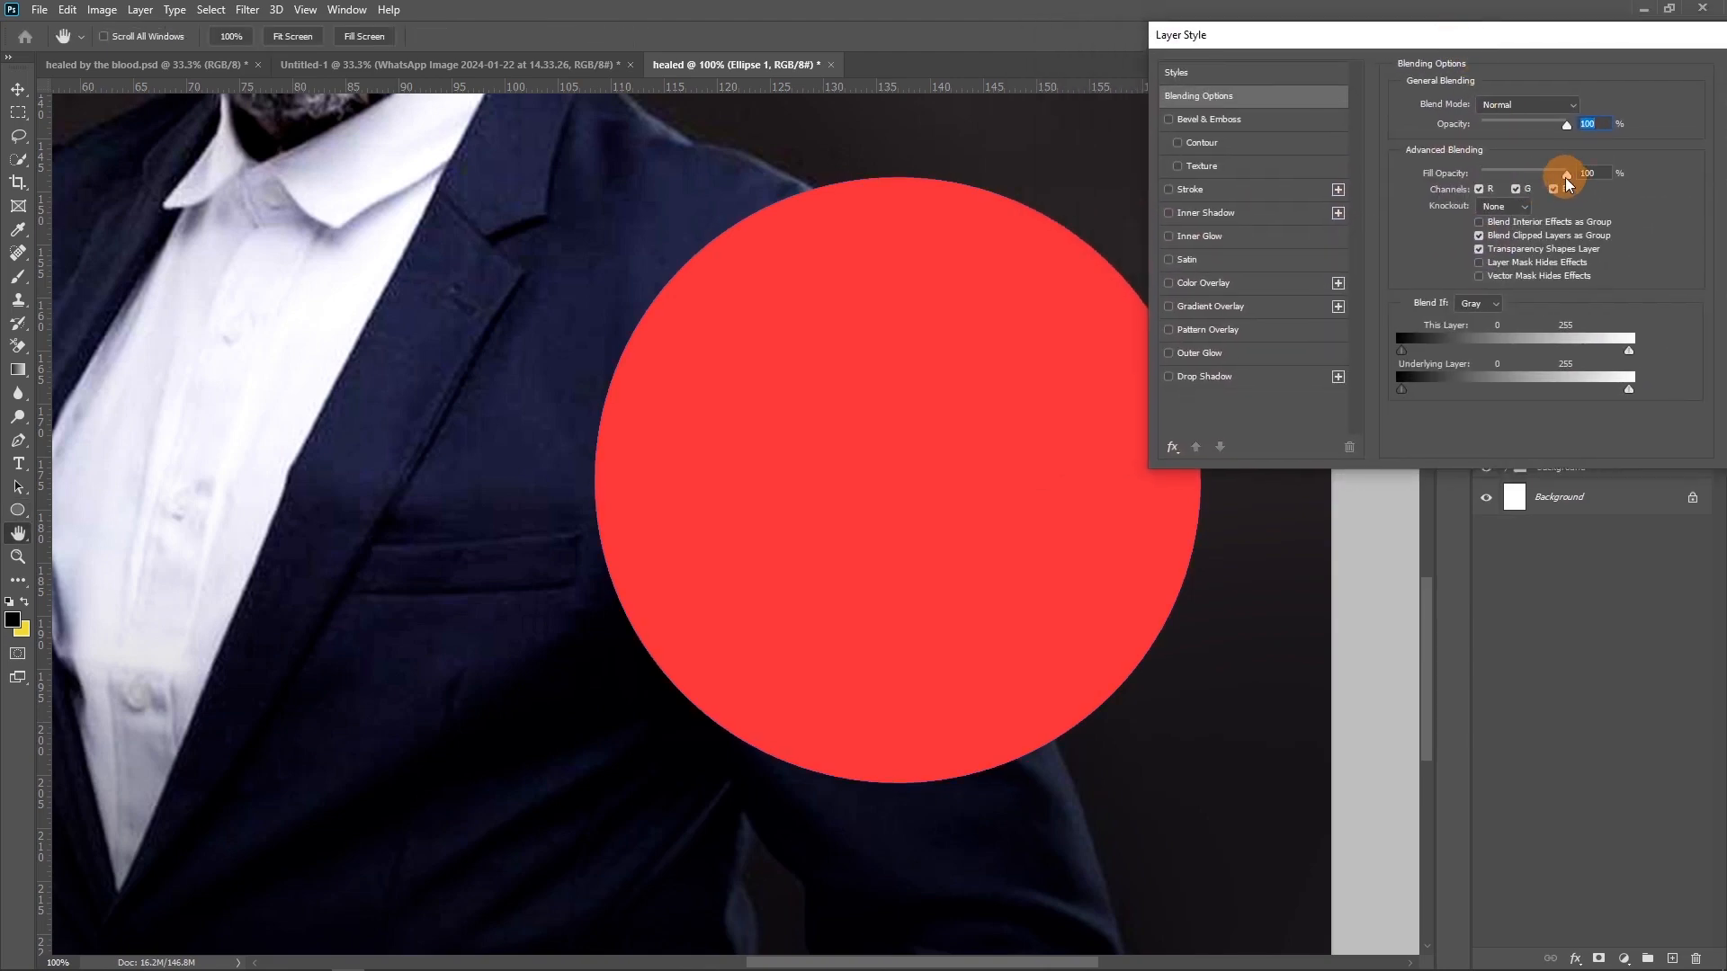
drag(1567, 179, 1120, 205)
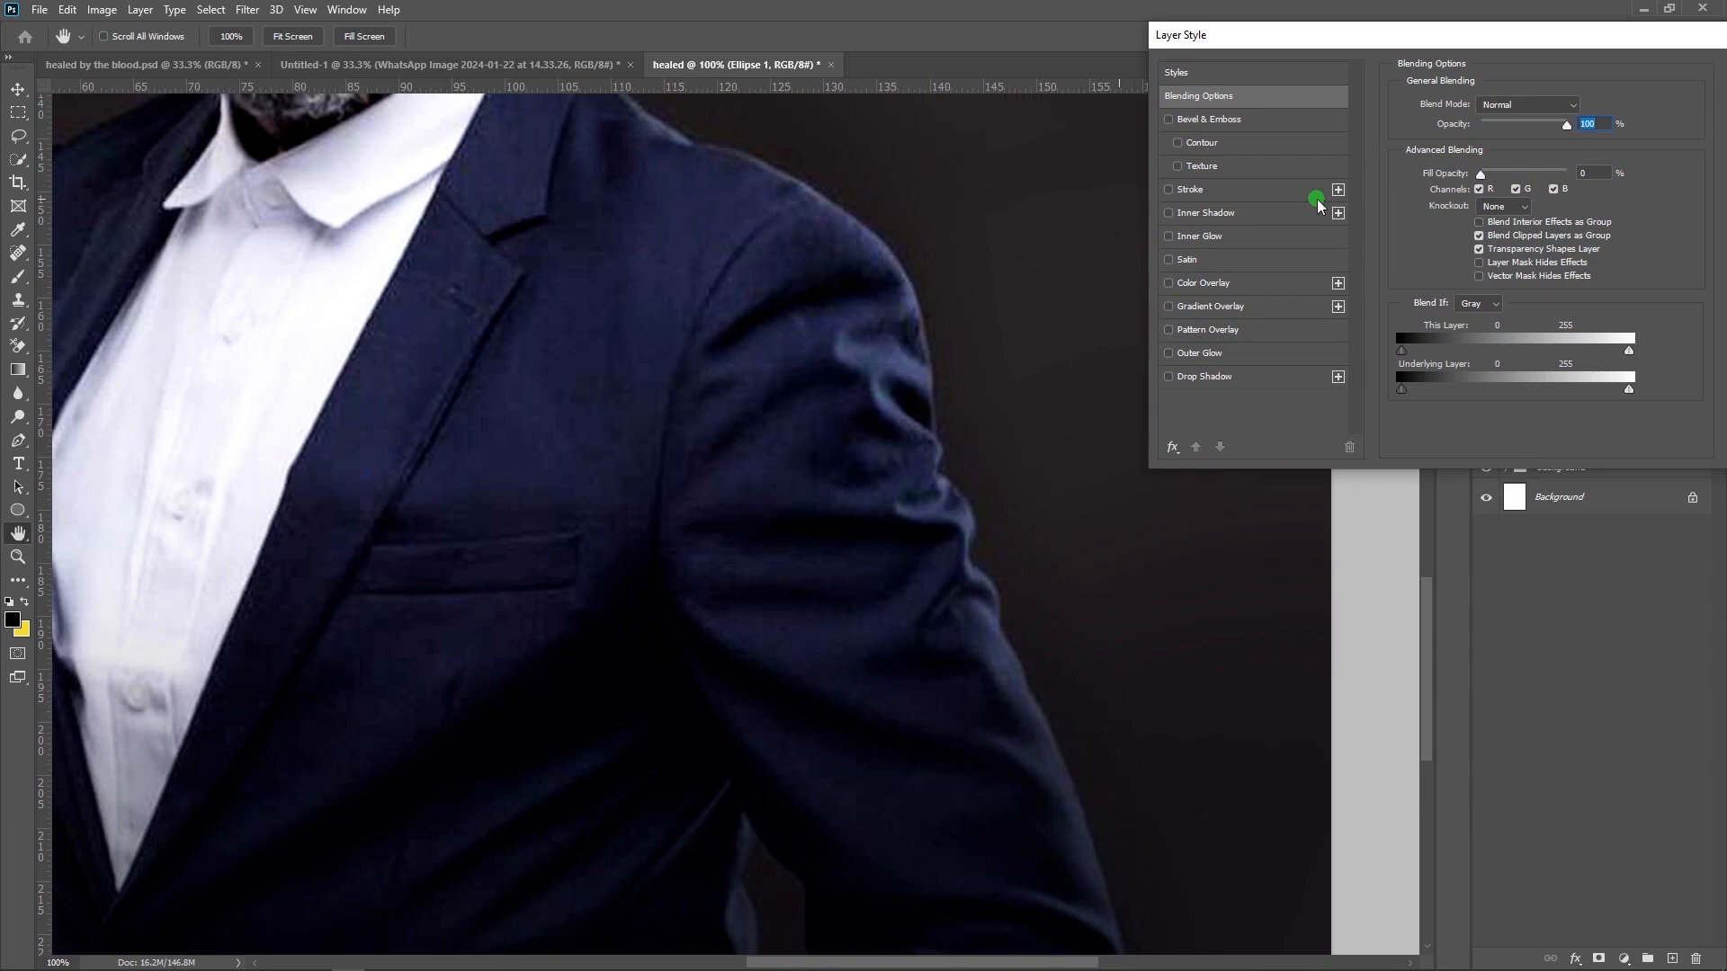
drag(1470, 178, 1259, 205)
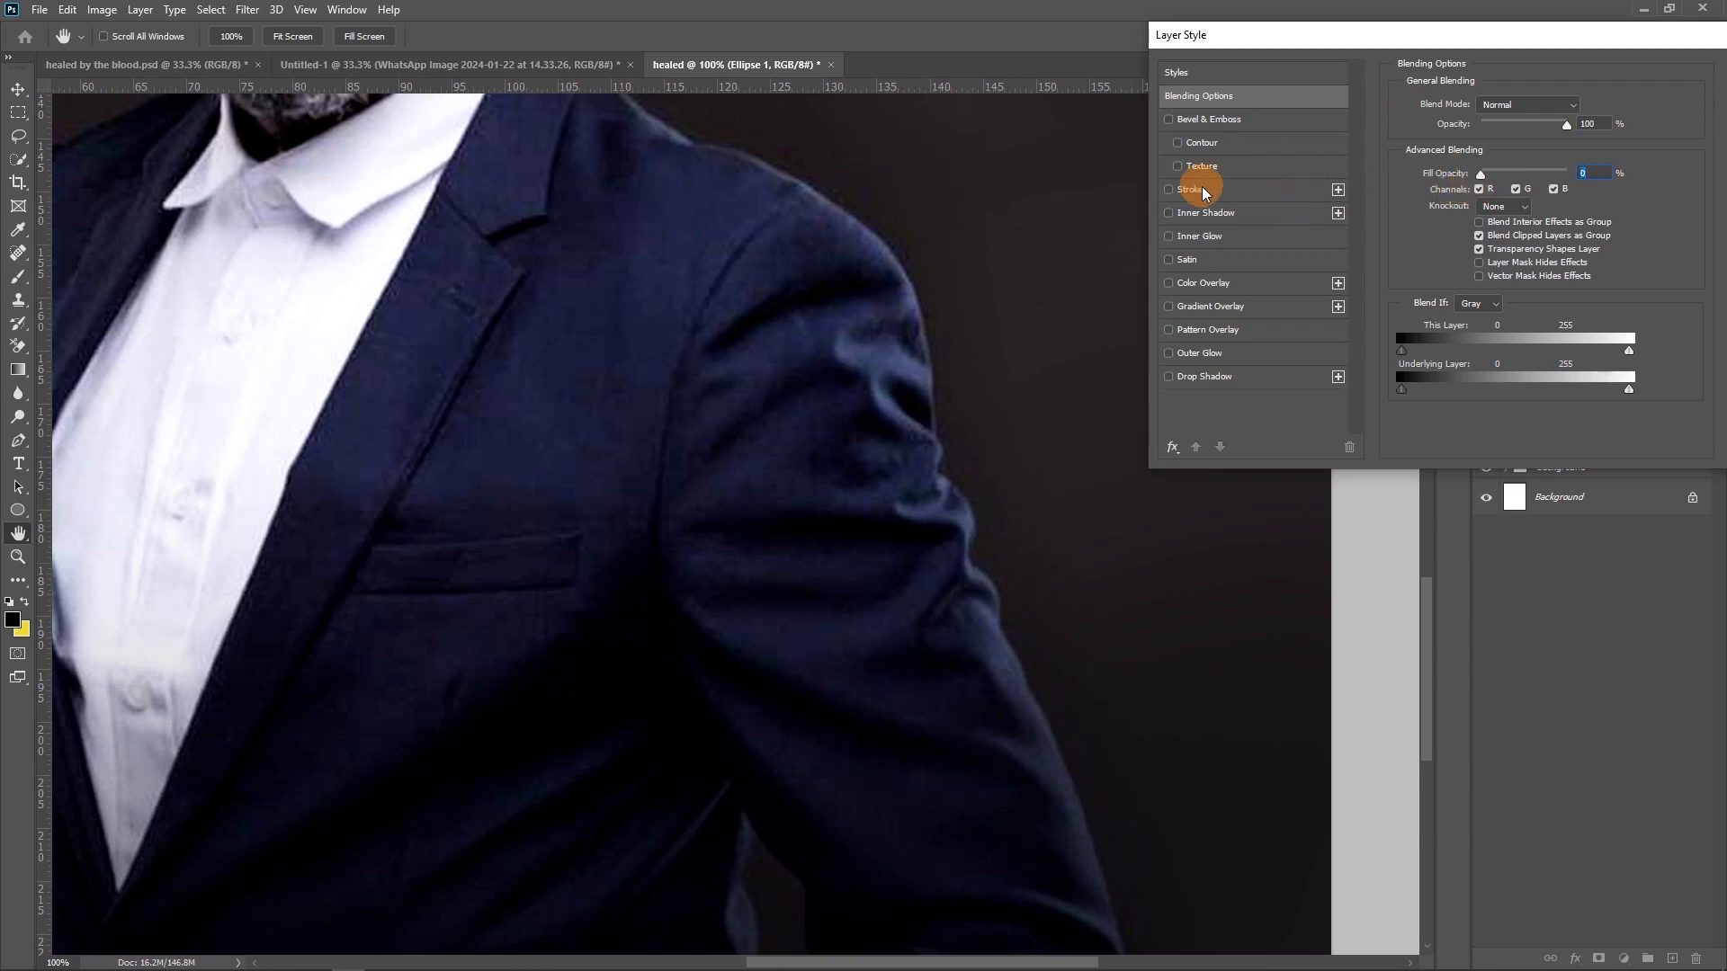
Step: Add a 6 px outside stroke to the circle and set the stroke's fill type to Gradient
click(1170, 193)
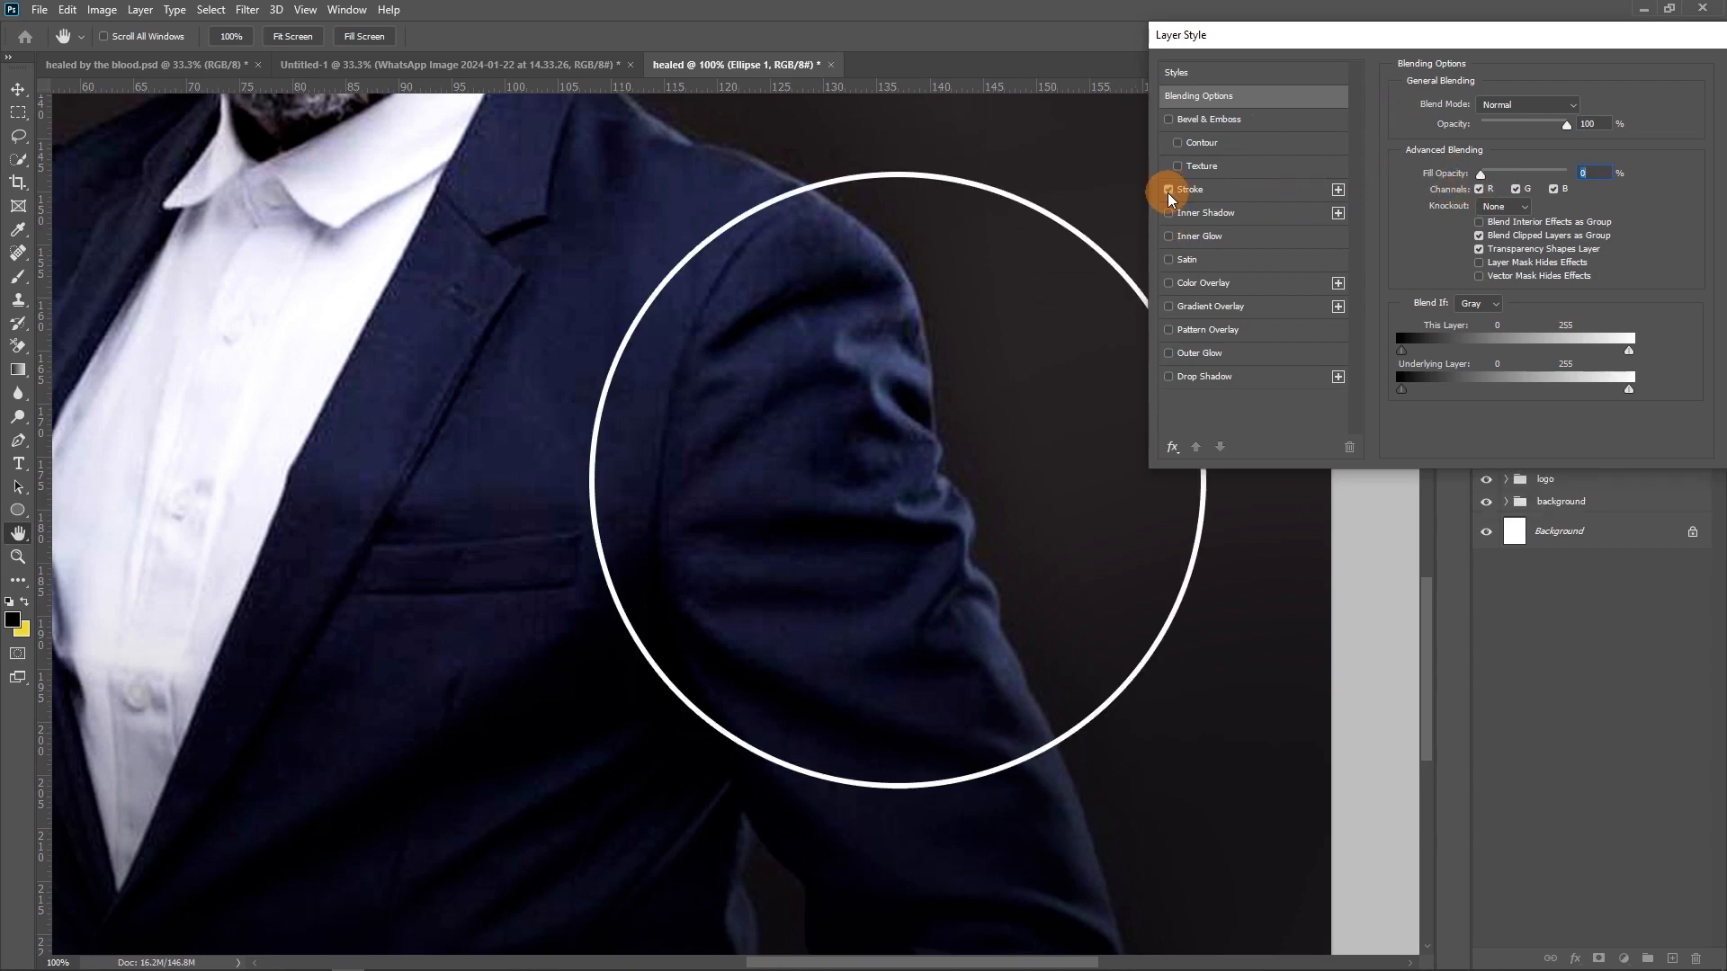
click(1220, 190)
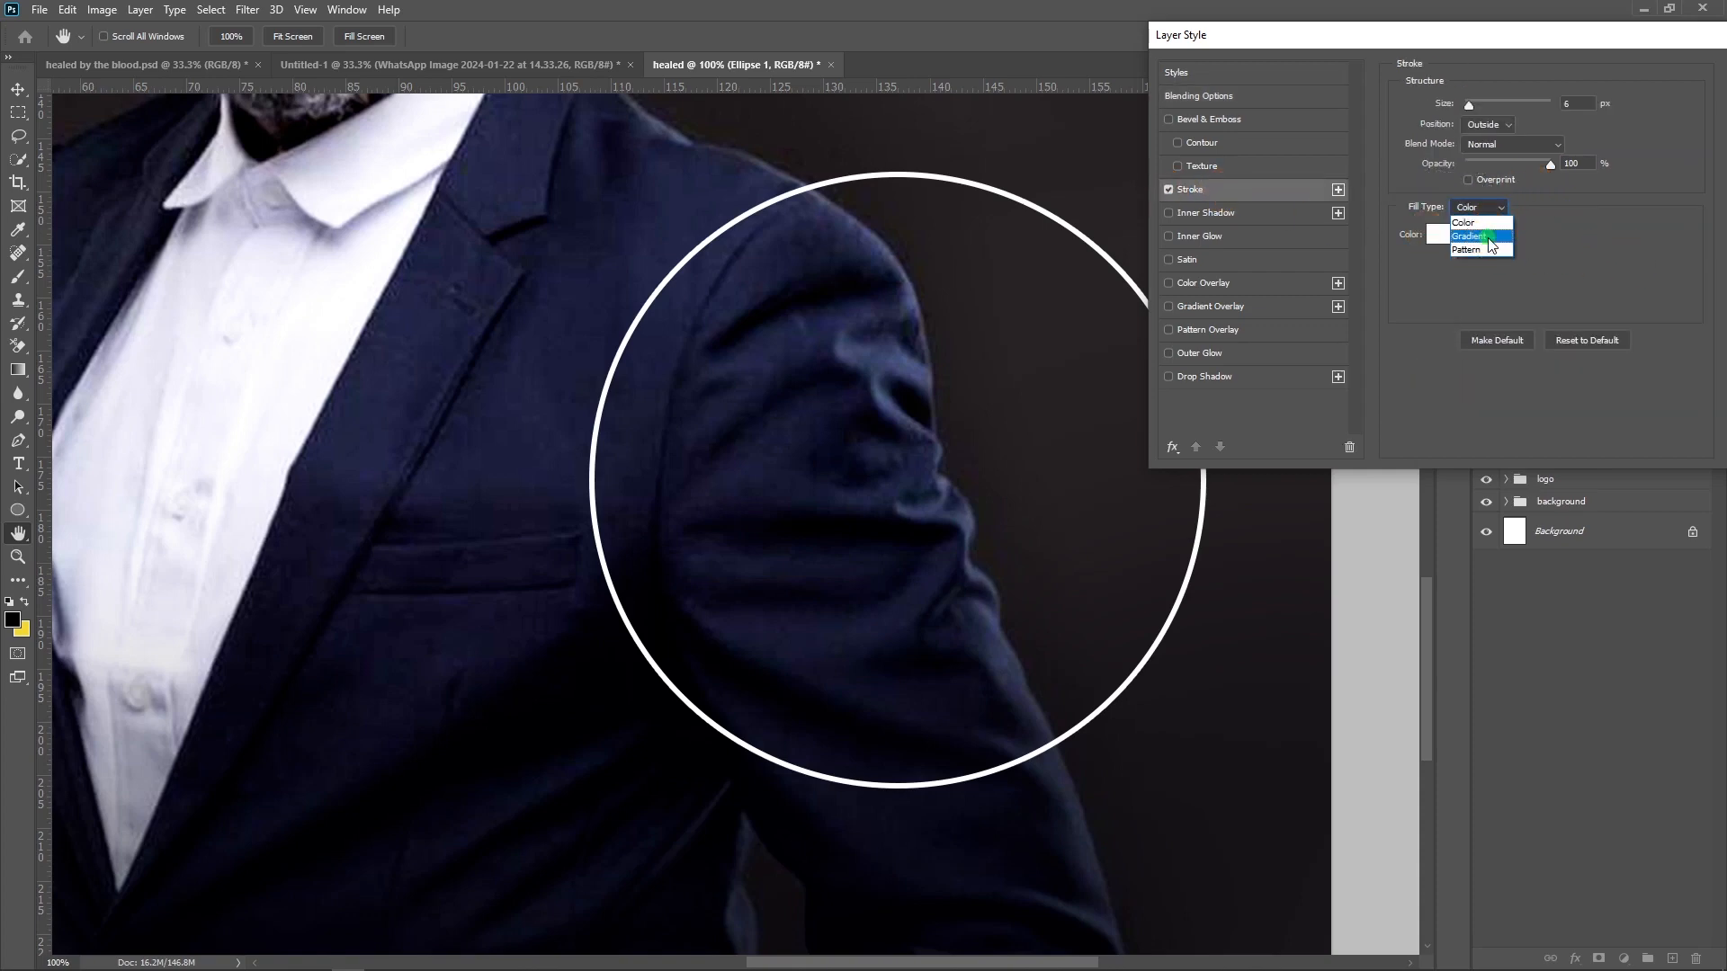
click(1491, 236)
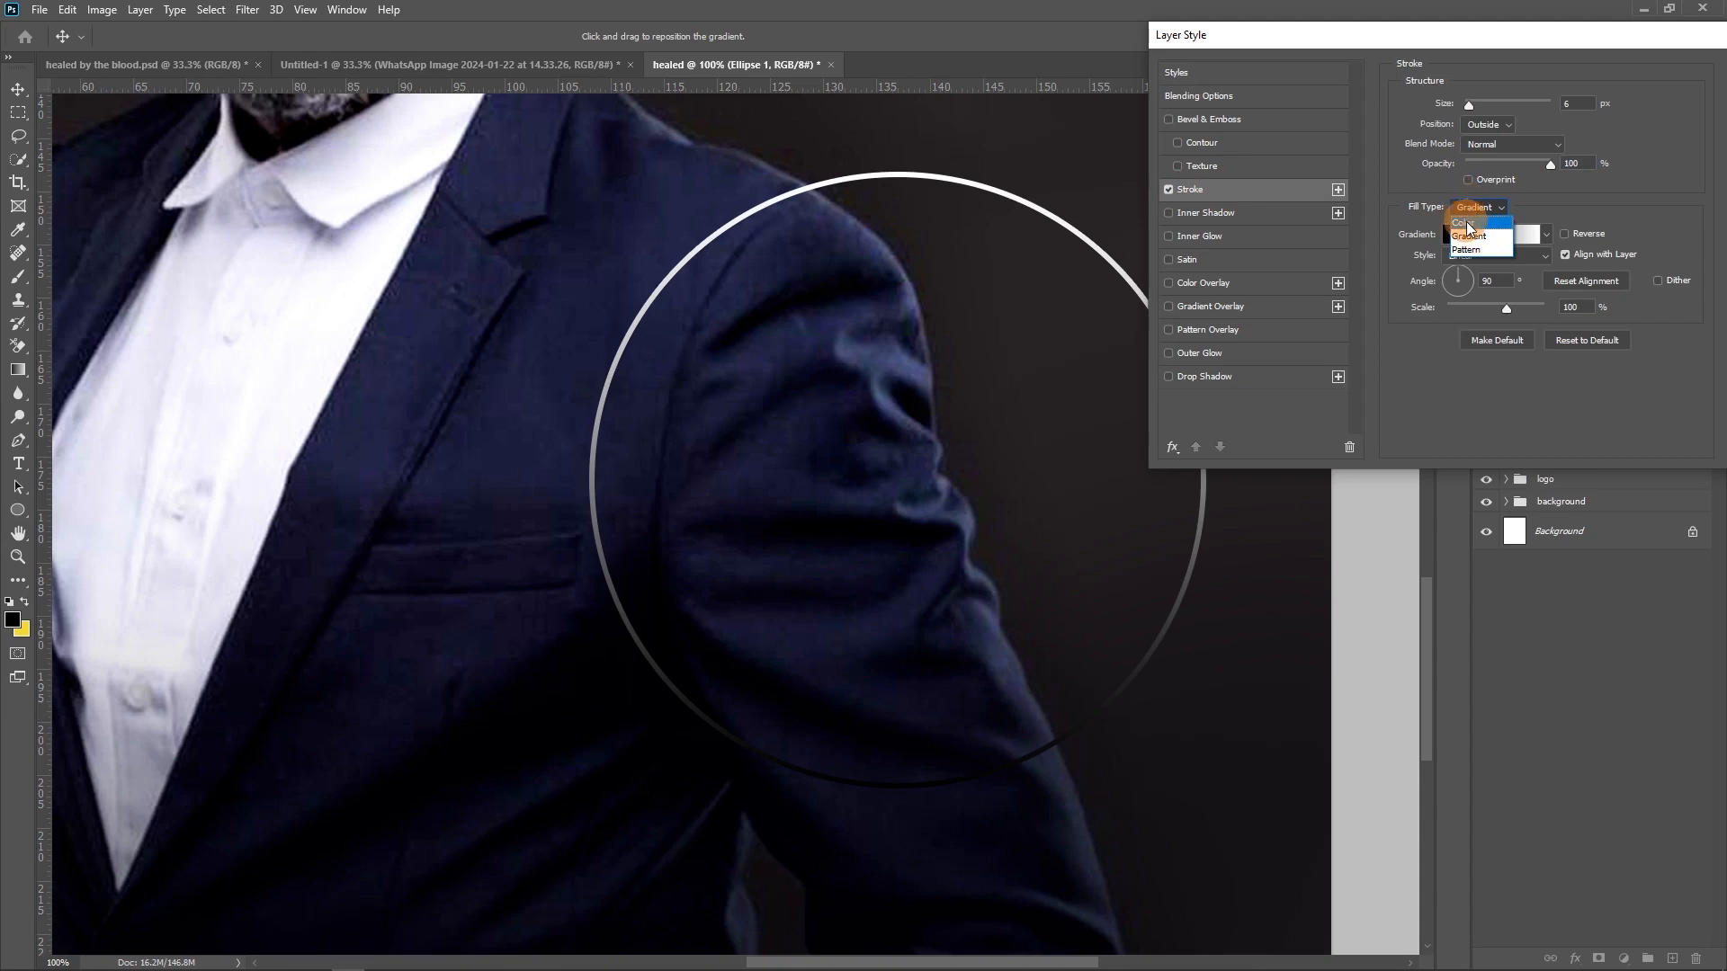
click(1467, 237)
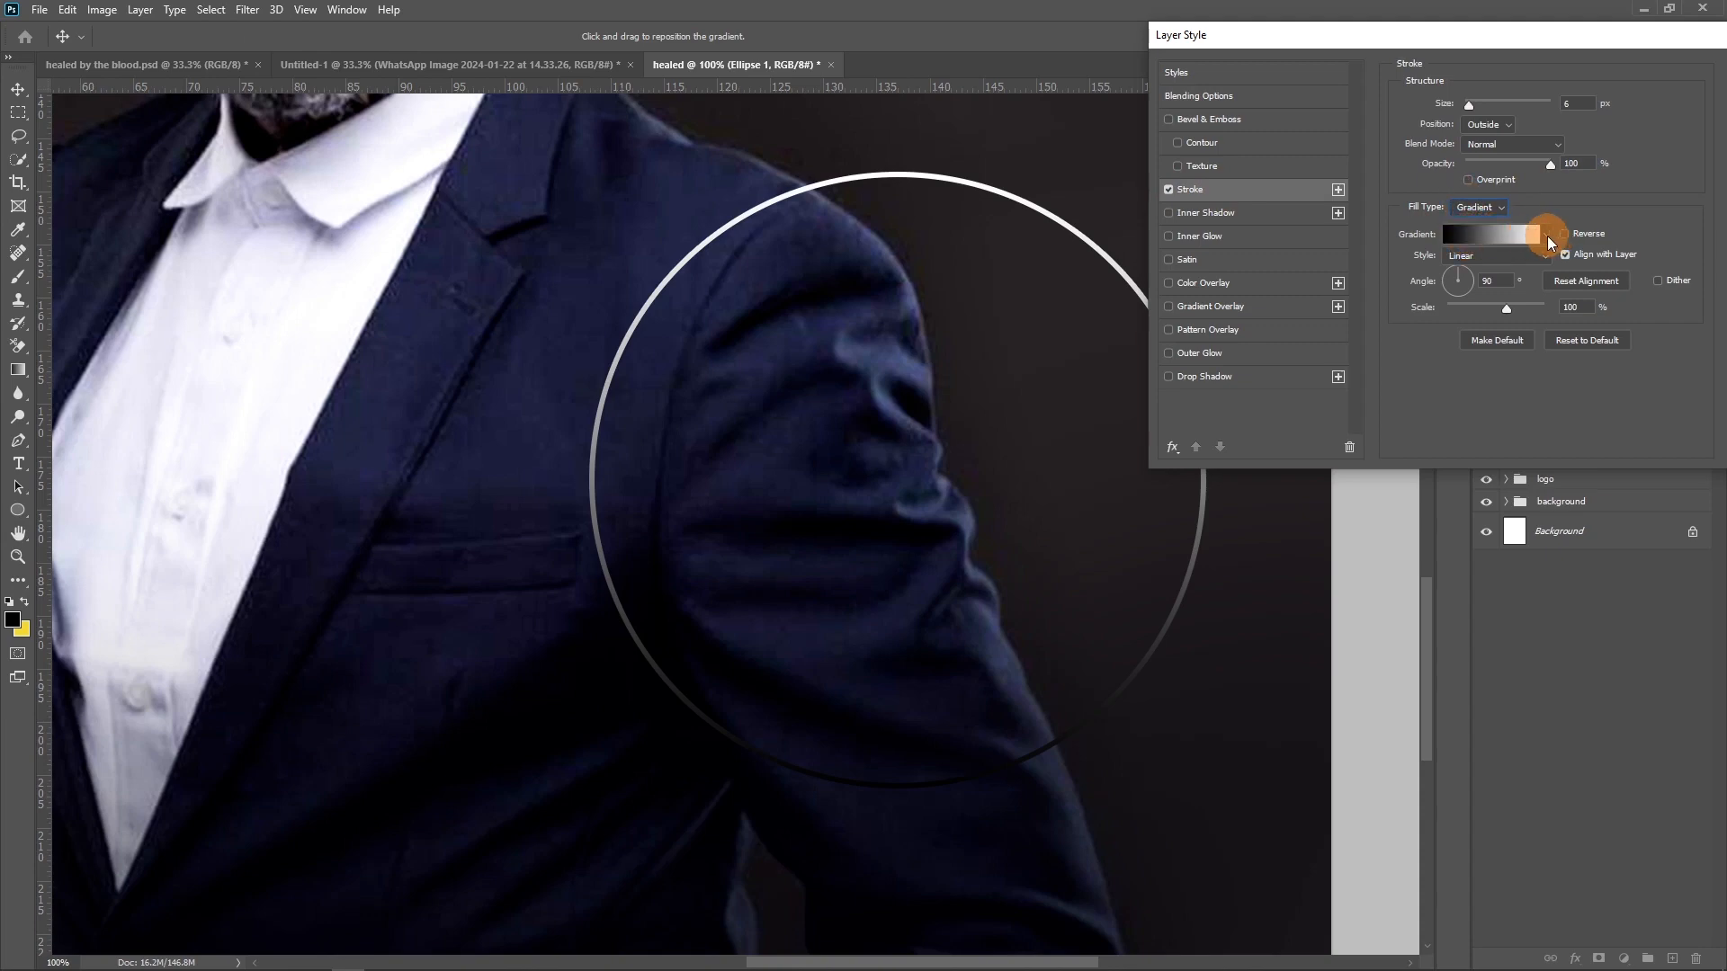
Step: Try gold gradient presets on the circle's stroke and choose the light yellow to orange one
click(1546, 235)
scroll(1523, 322, down, 5)
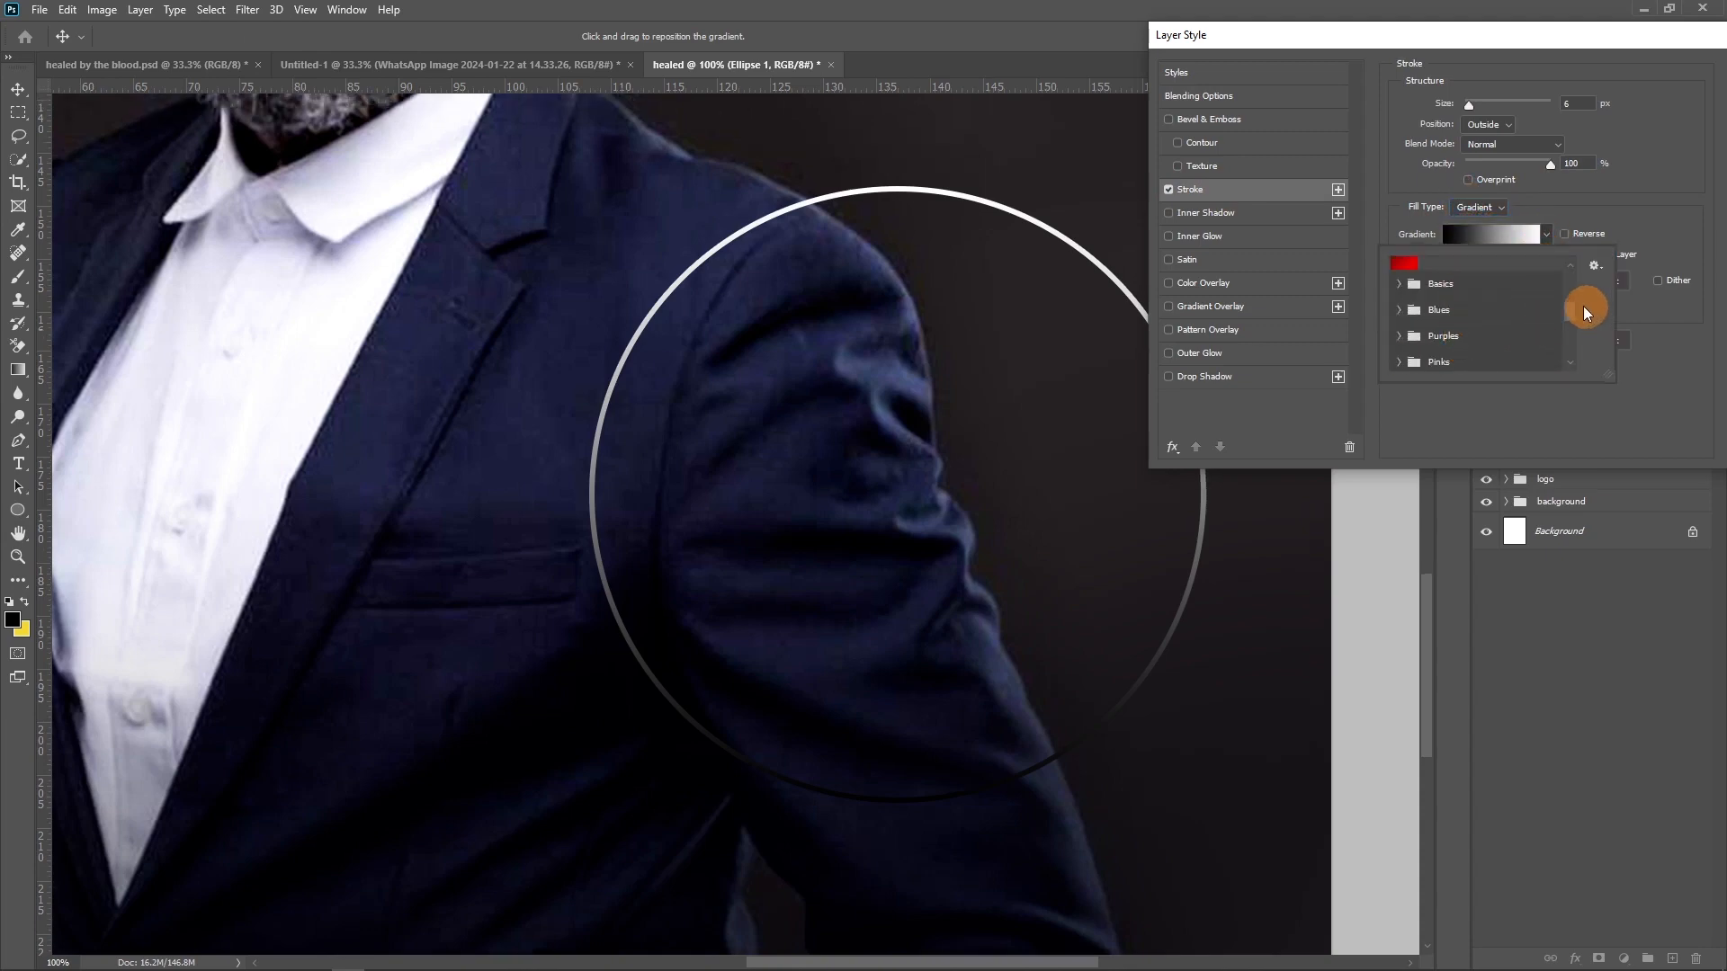
scroll(1565, 310, up, 5)
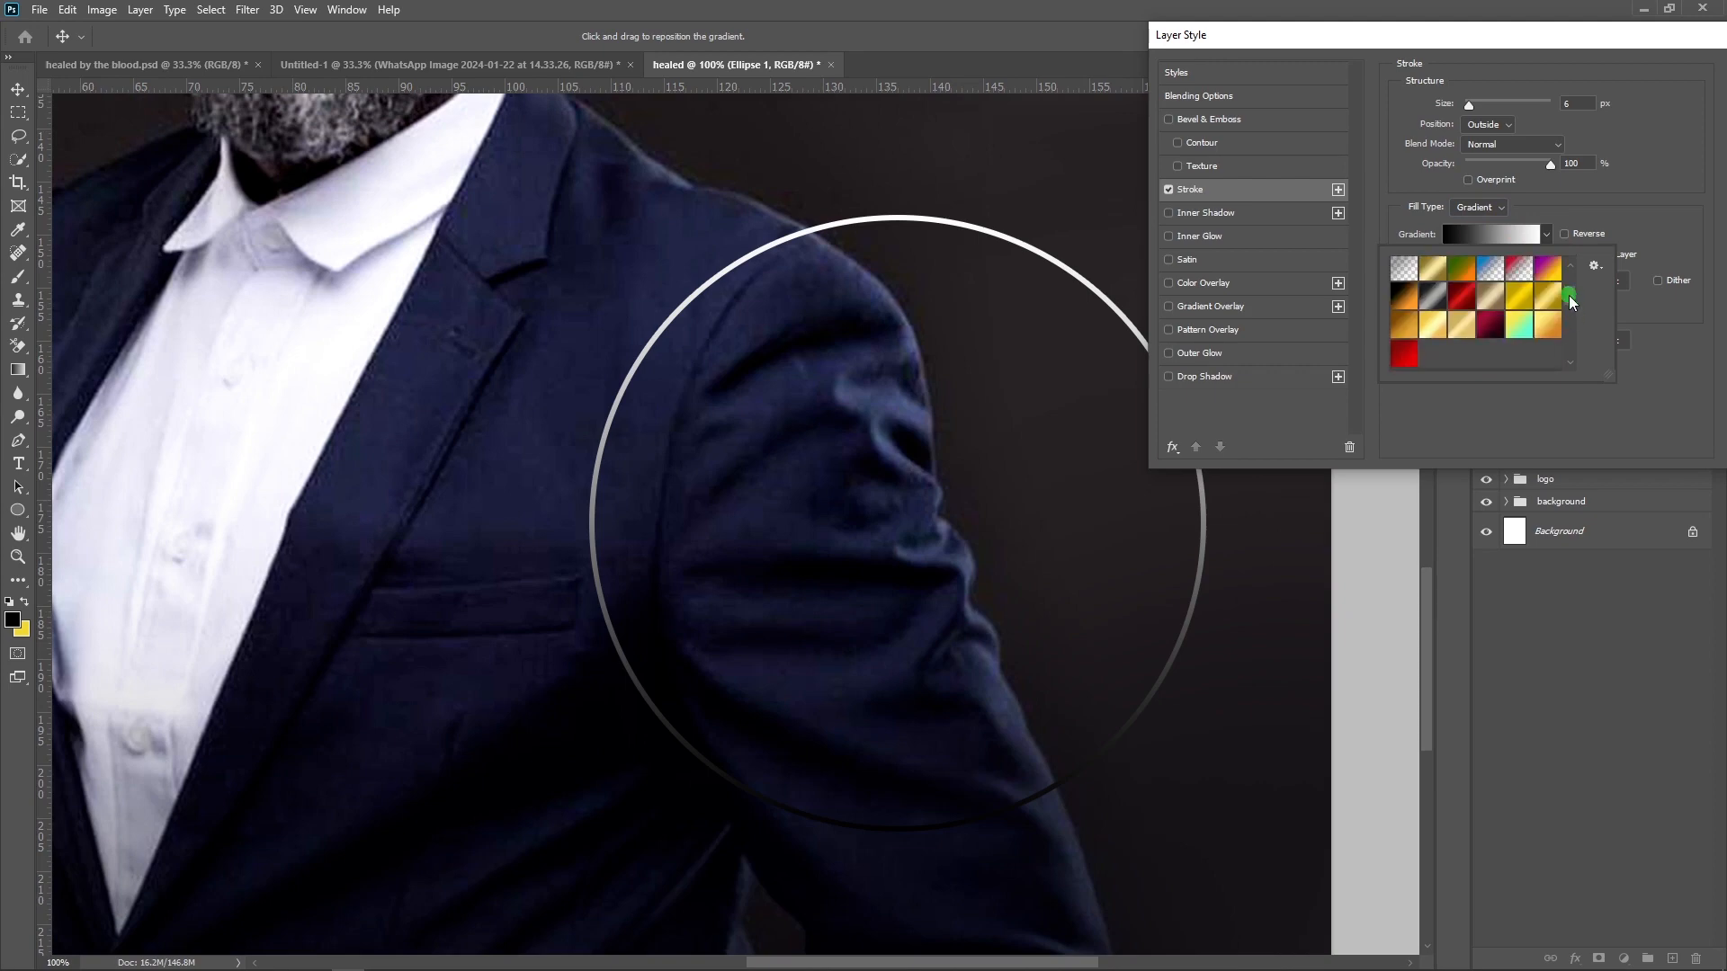
click(1556, 326)
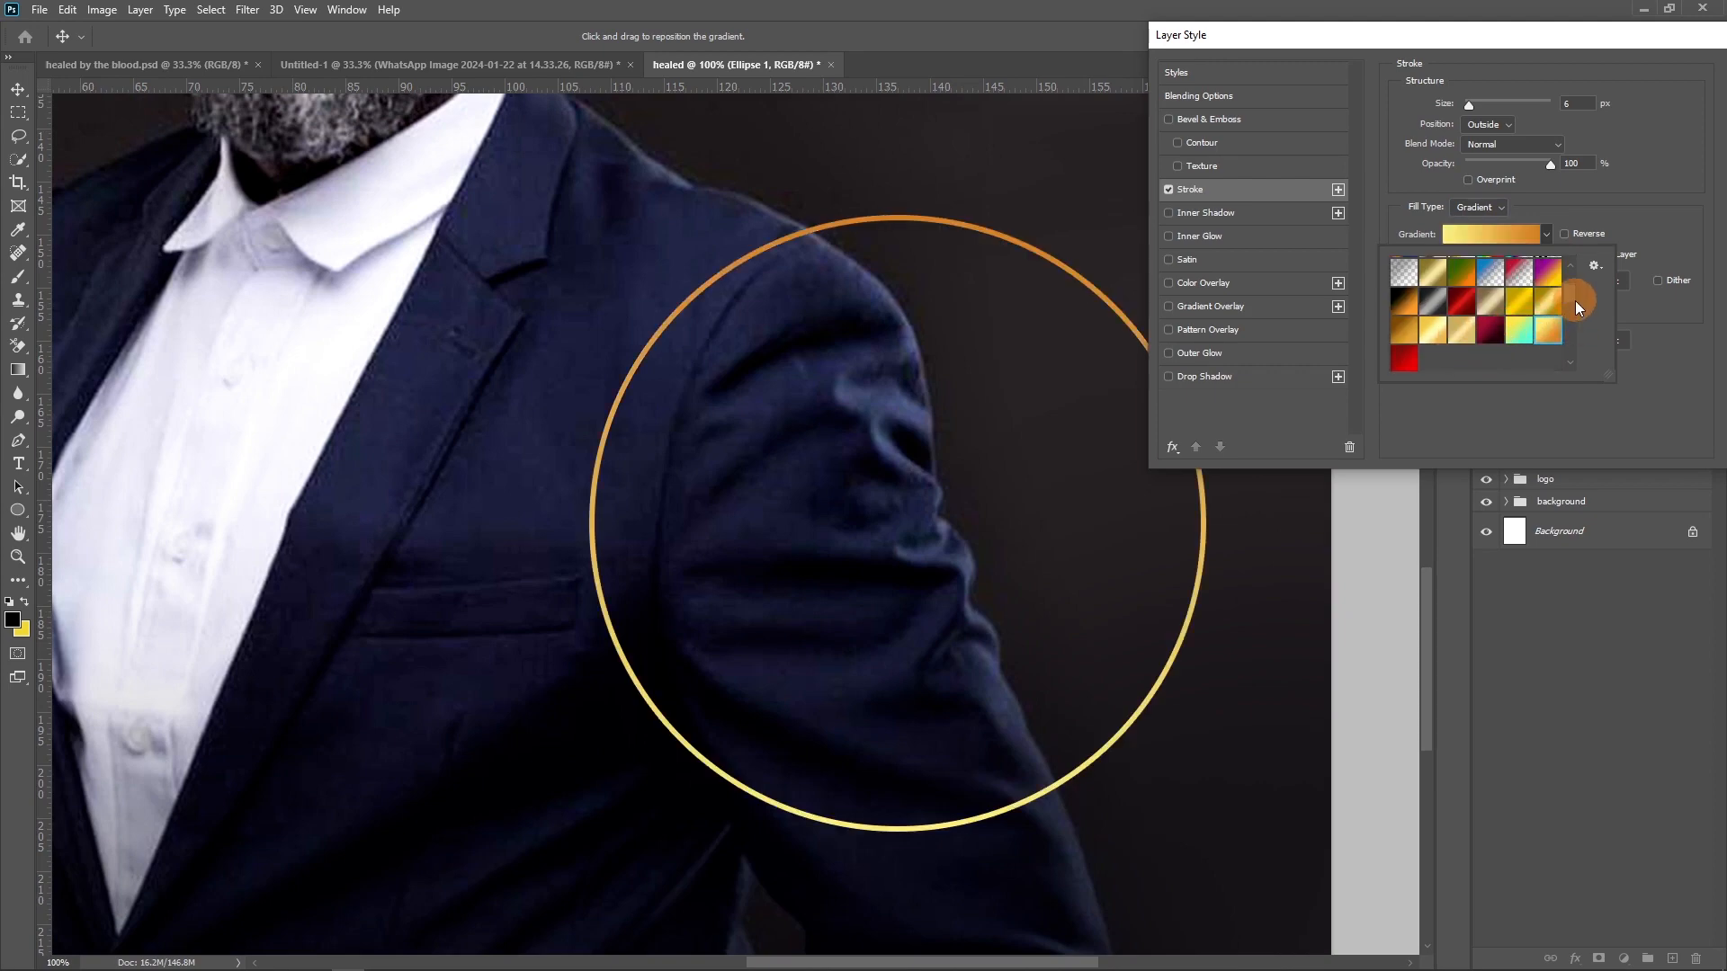
click(1407, 333)
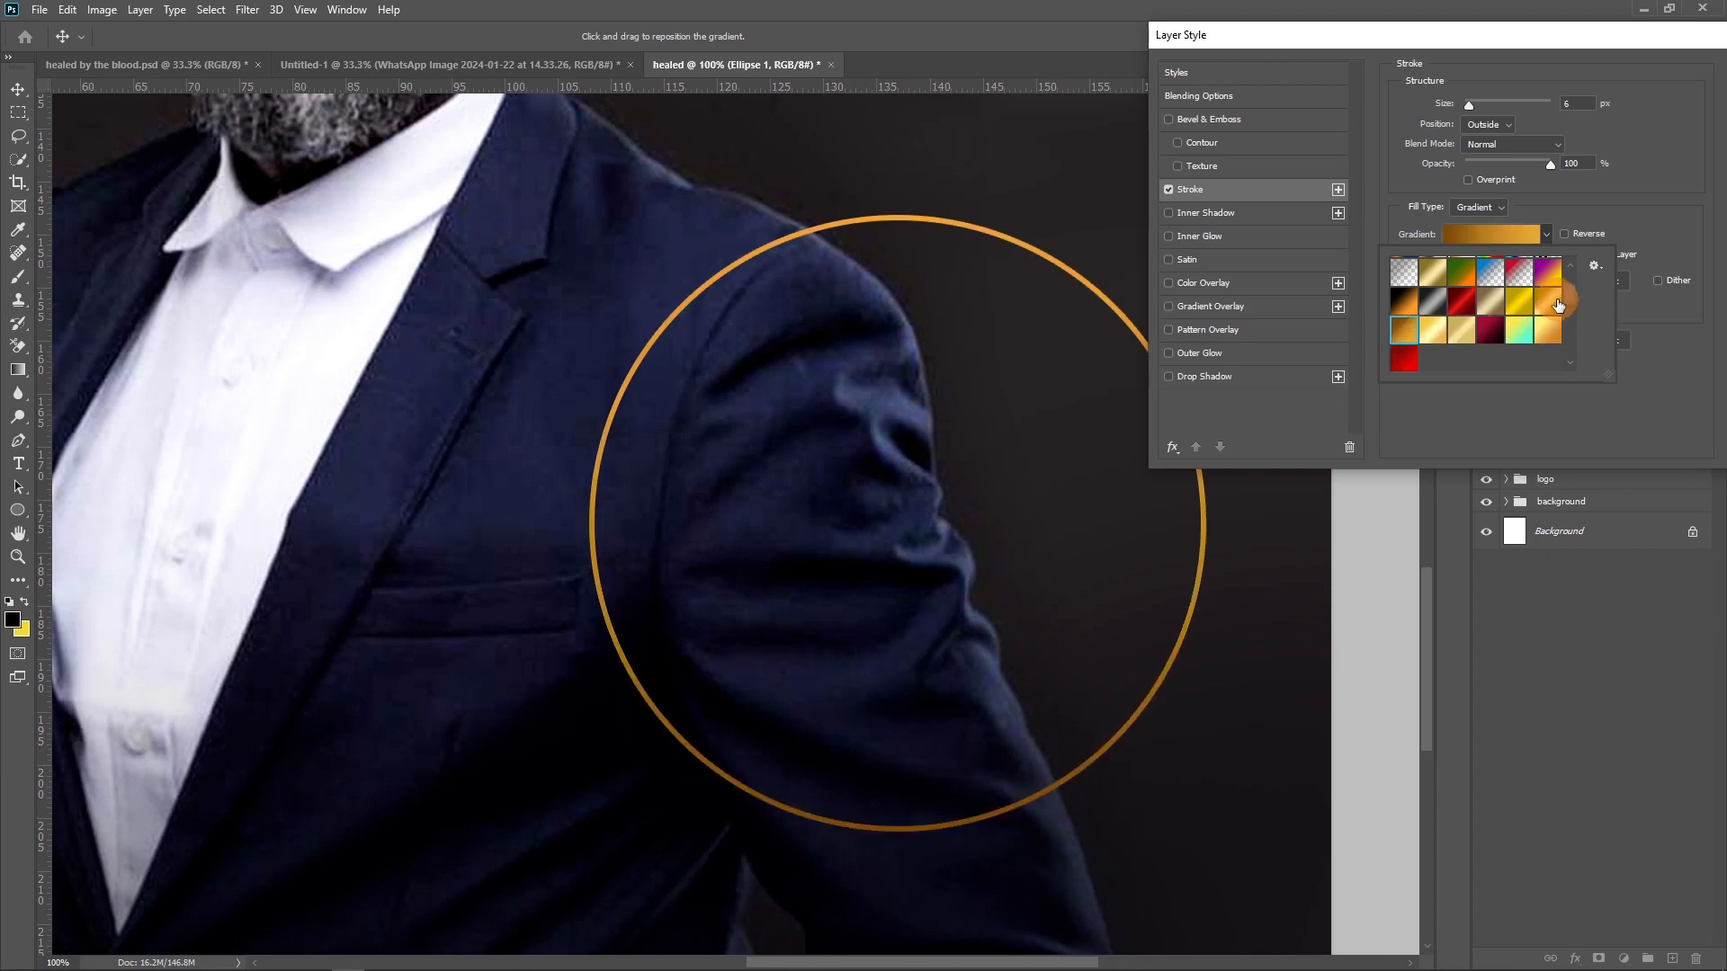
click(1548, 330)
mouse_move(1565, 304)
mouse_down()
mouse_move(1581, 366)
mouse_move(1565, 337)
mouse_up()
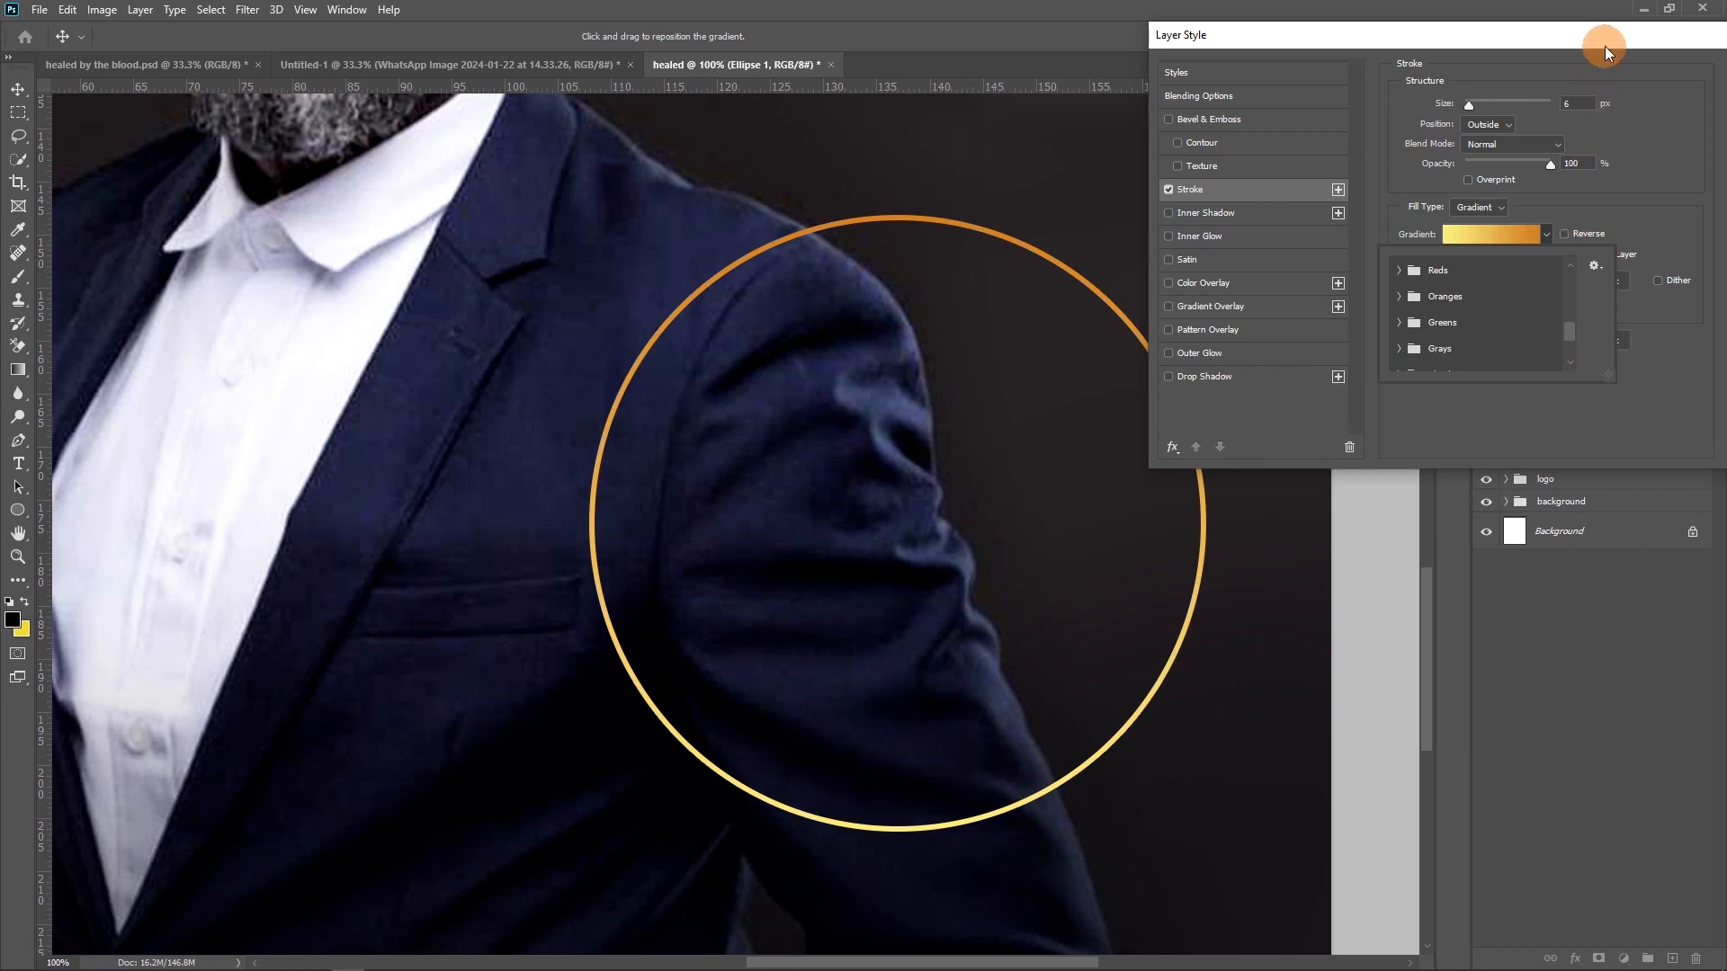
click(1682, 396)
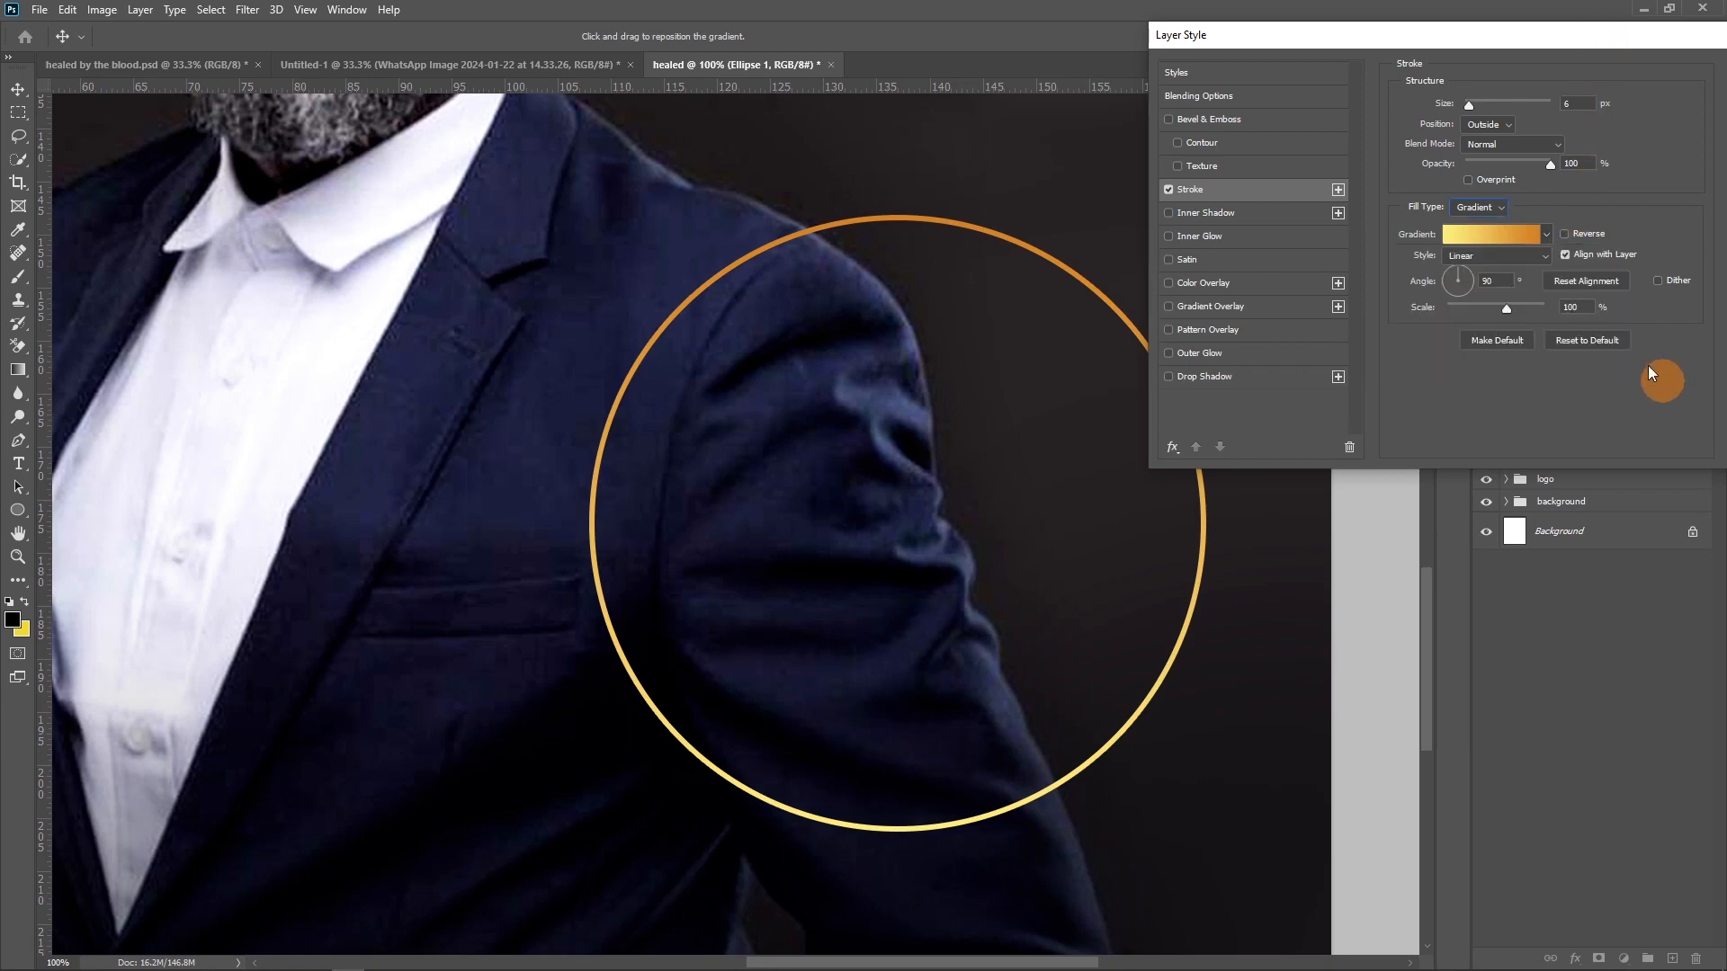
Step: Set the stroke gradient's style to Reflected and apply the layer style
click(1529, 259)
click(1474, 311)
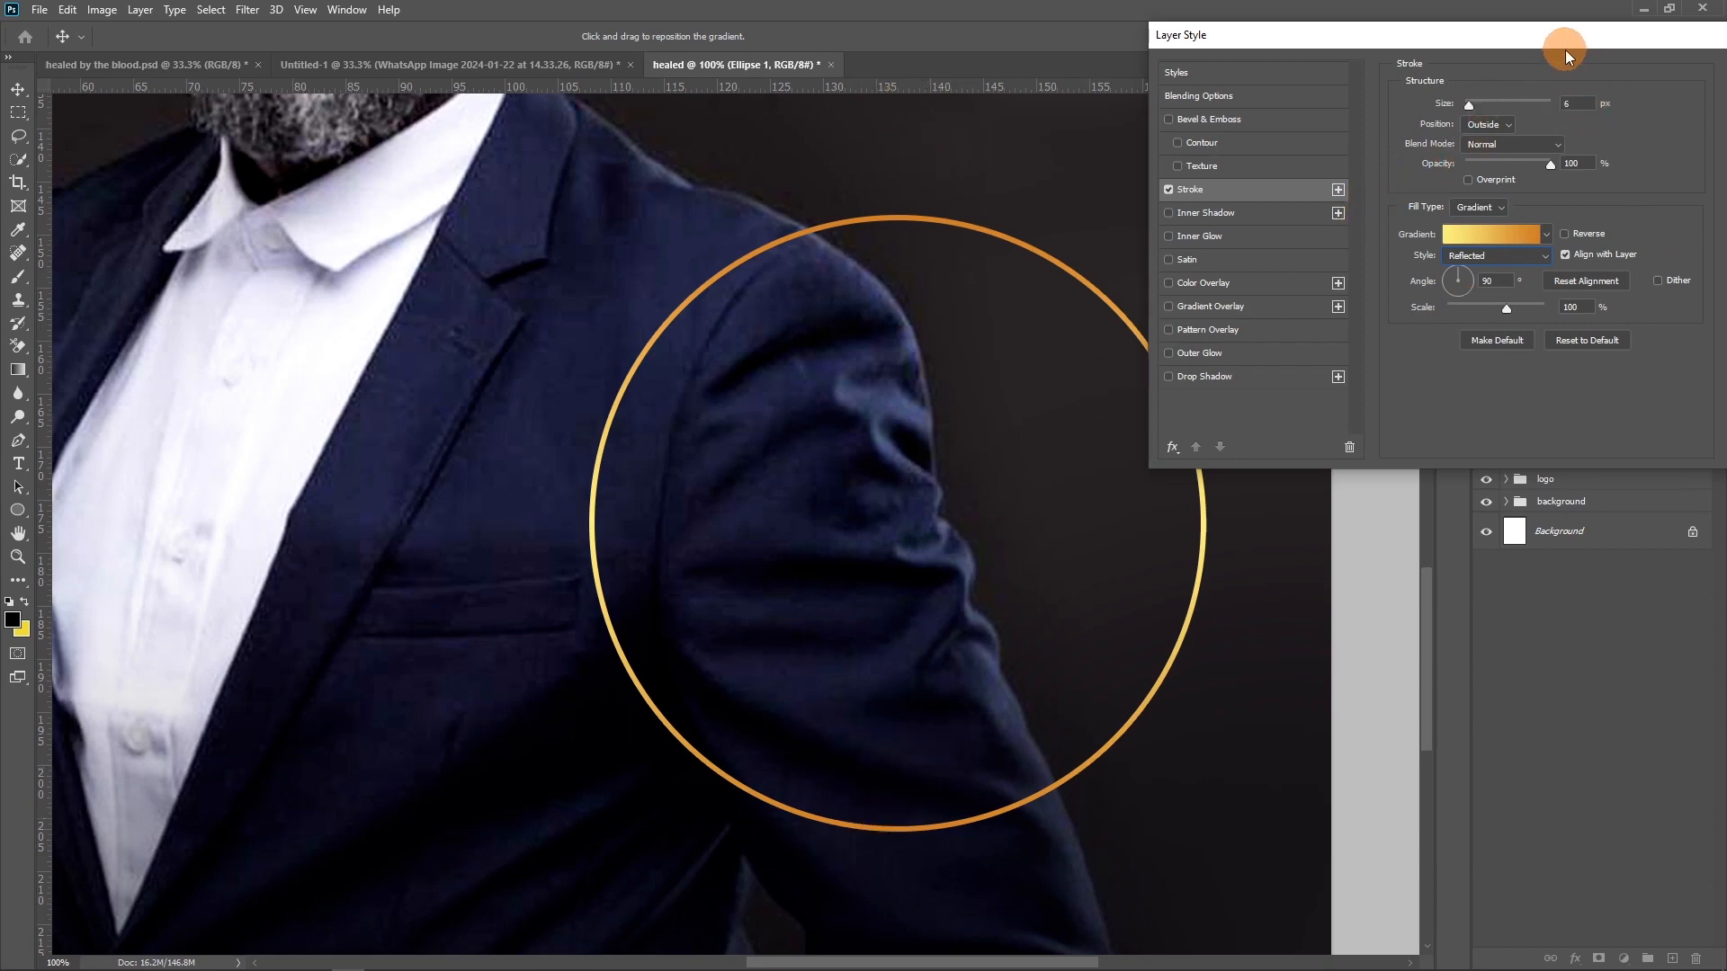
drag(1565, 47, 1336, 99)
click(1536, 130)
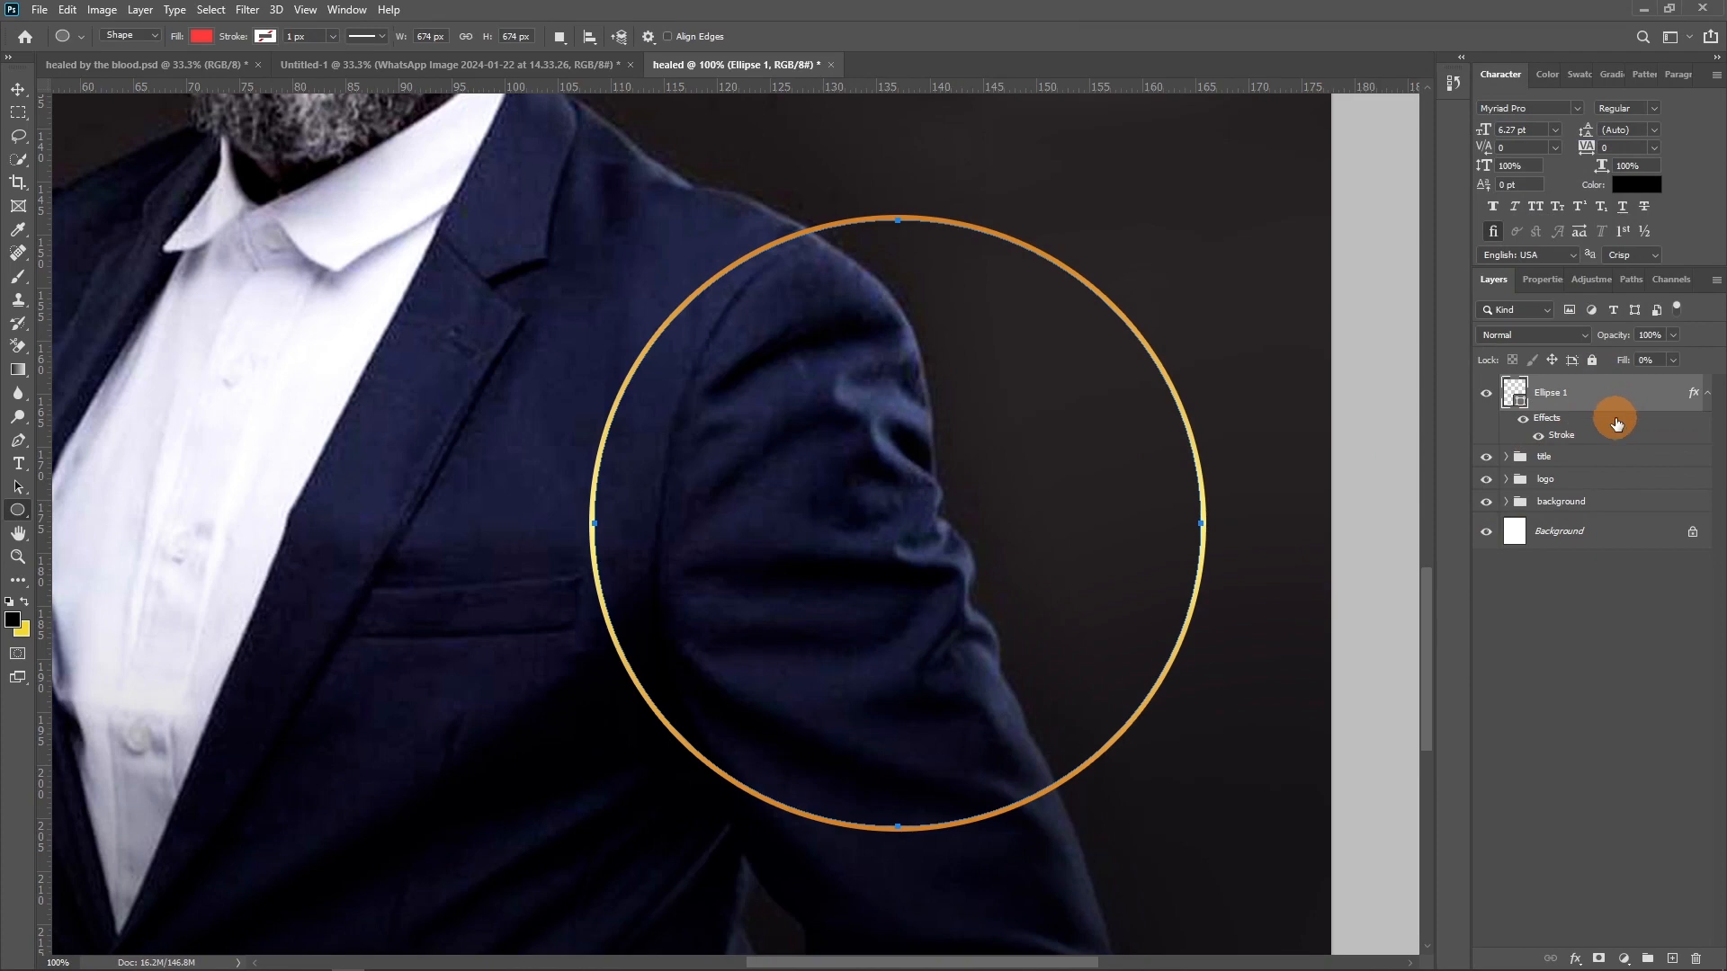
Step: Duplicate the gold ring and distort the copy slightly by shifting its anchor points and curve handles with the Direct Selection tool
key(ctrl+j)
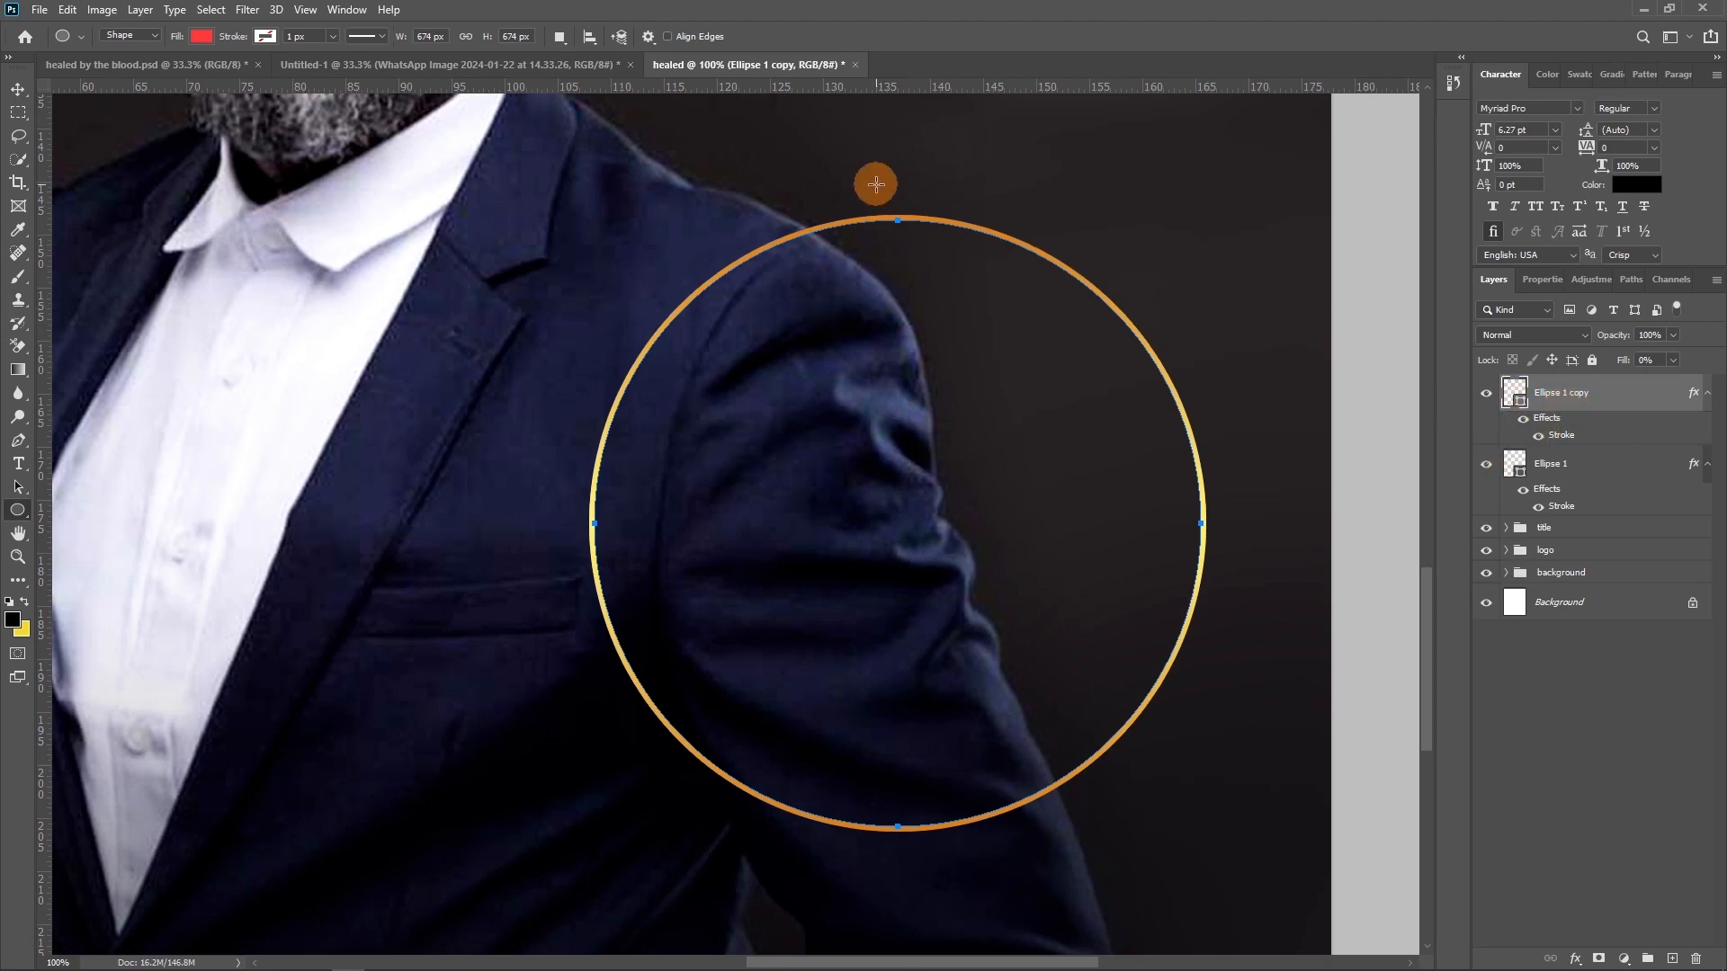
key(a)
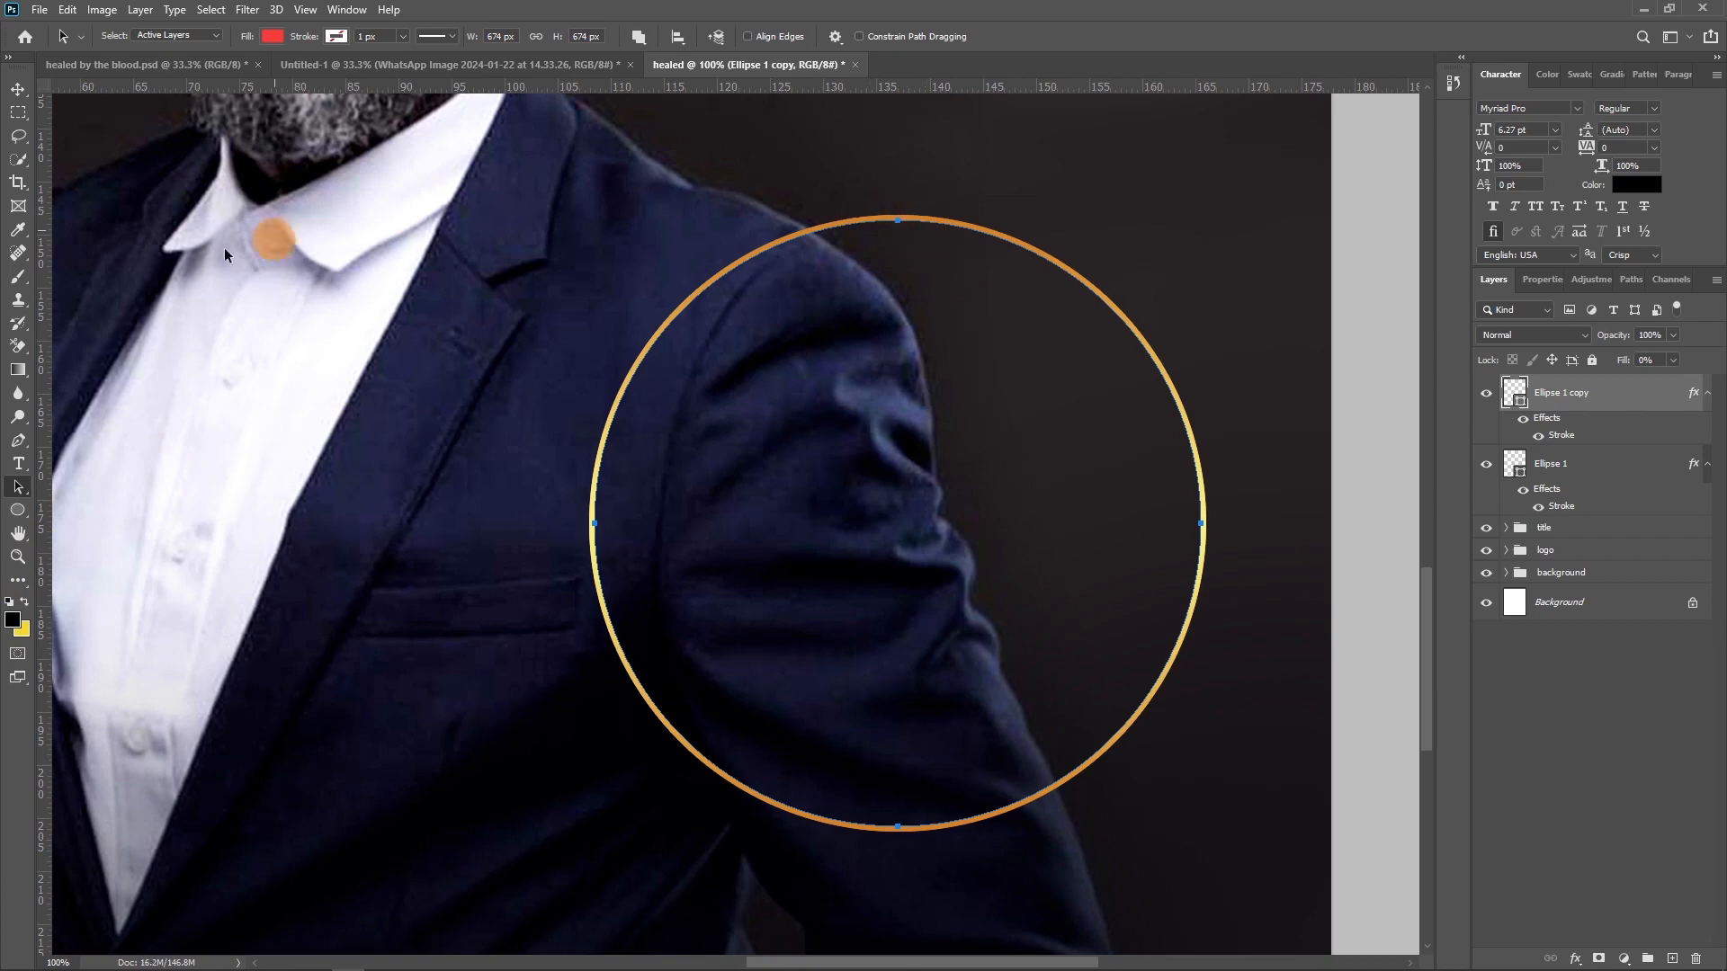
right_click(25, 488)
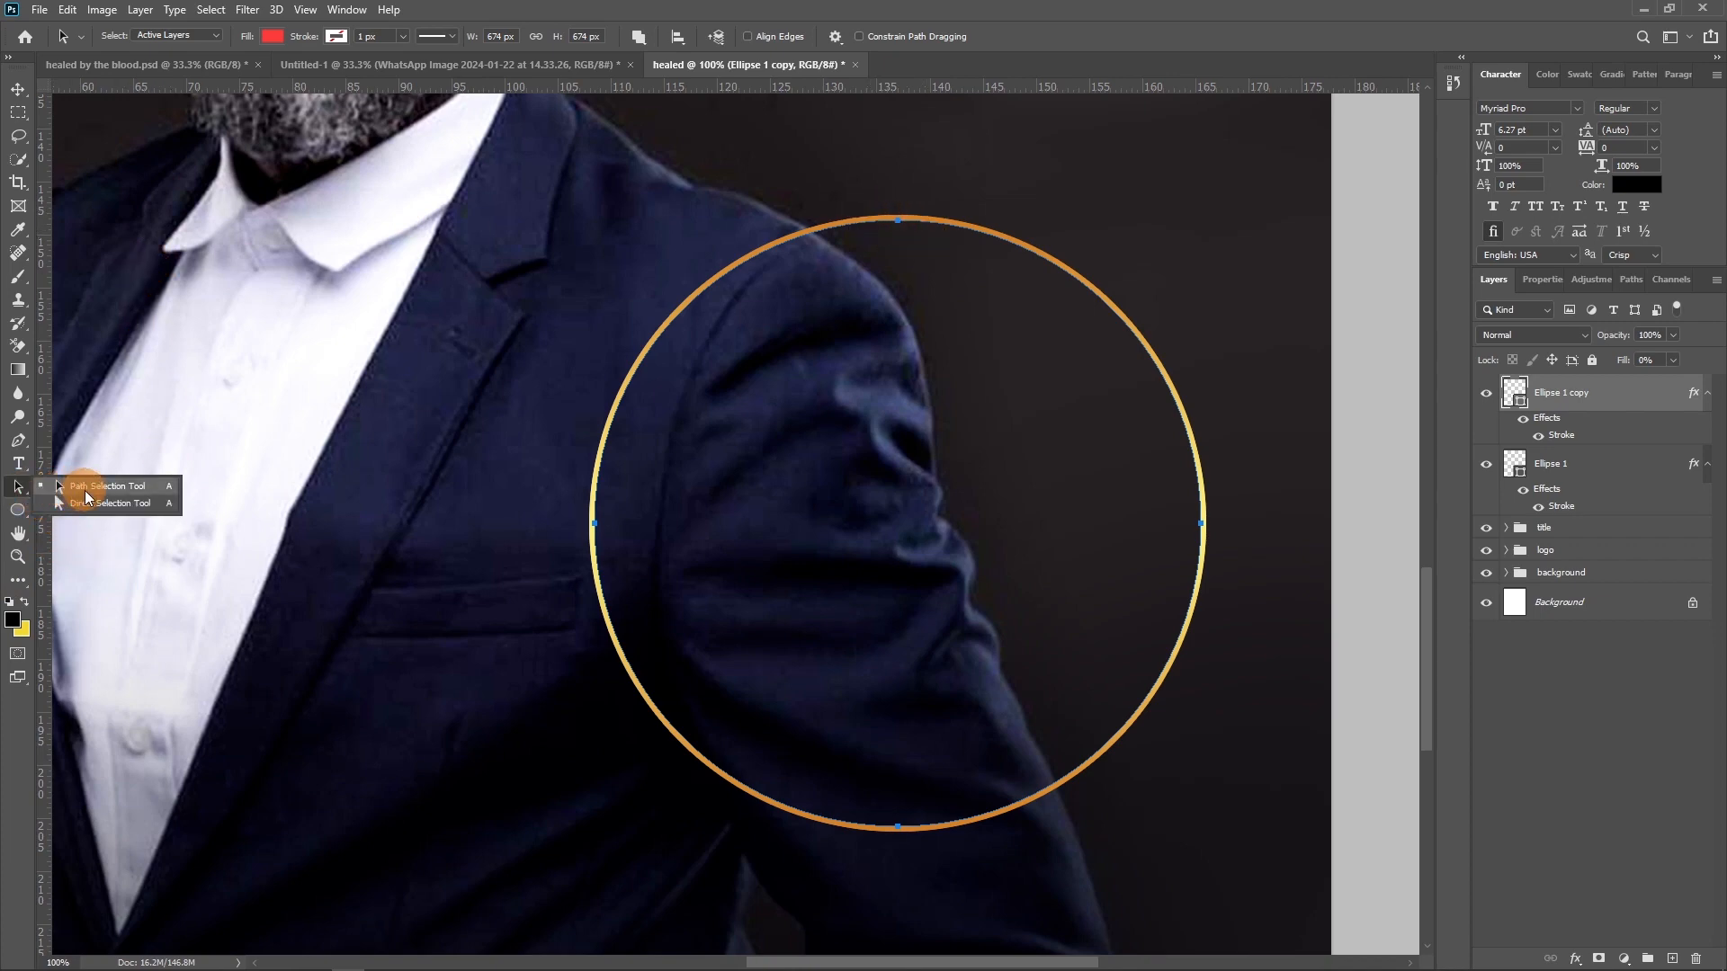
click(95, 506)
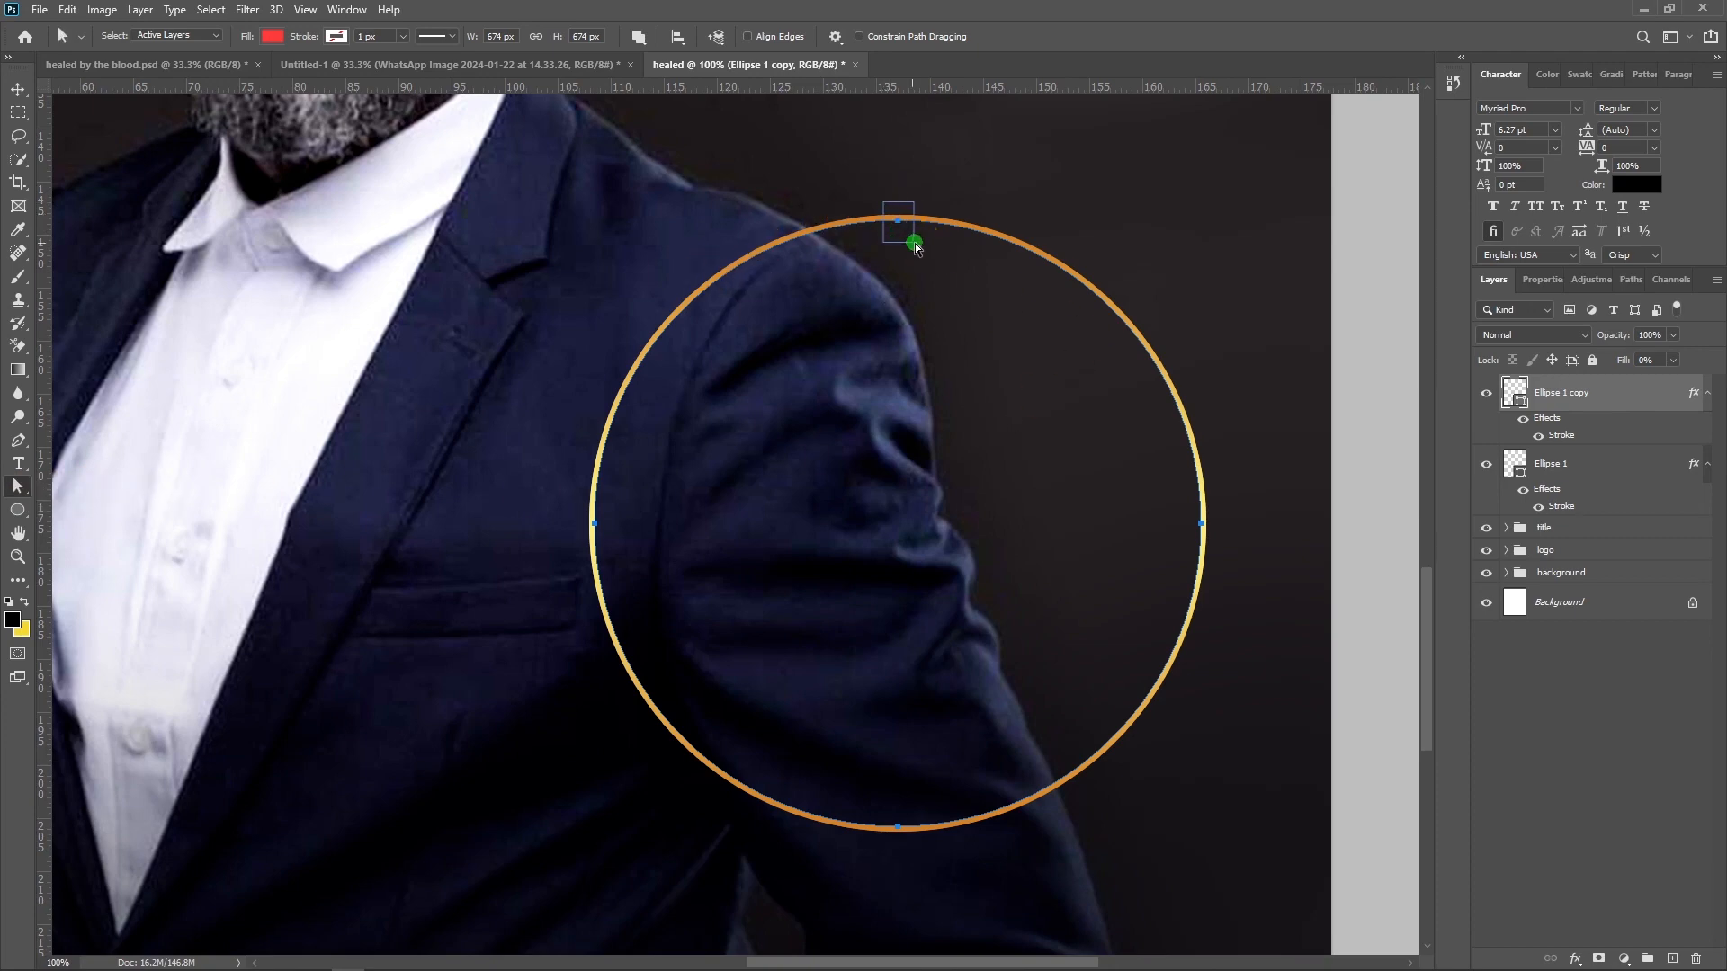
drag(897, 222, 896, 241)
click(808, 366)
drag(1063, 235, 1028, 277)
click(898, 825)
drag(897, 827, 896, 843)
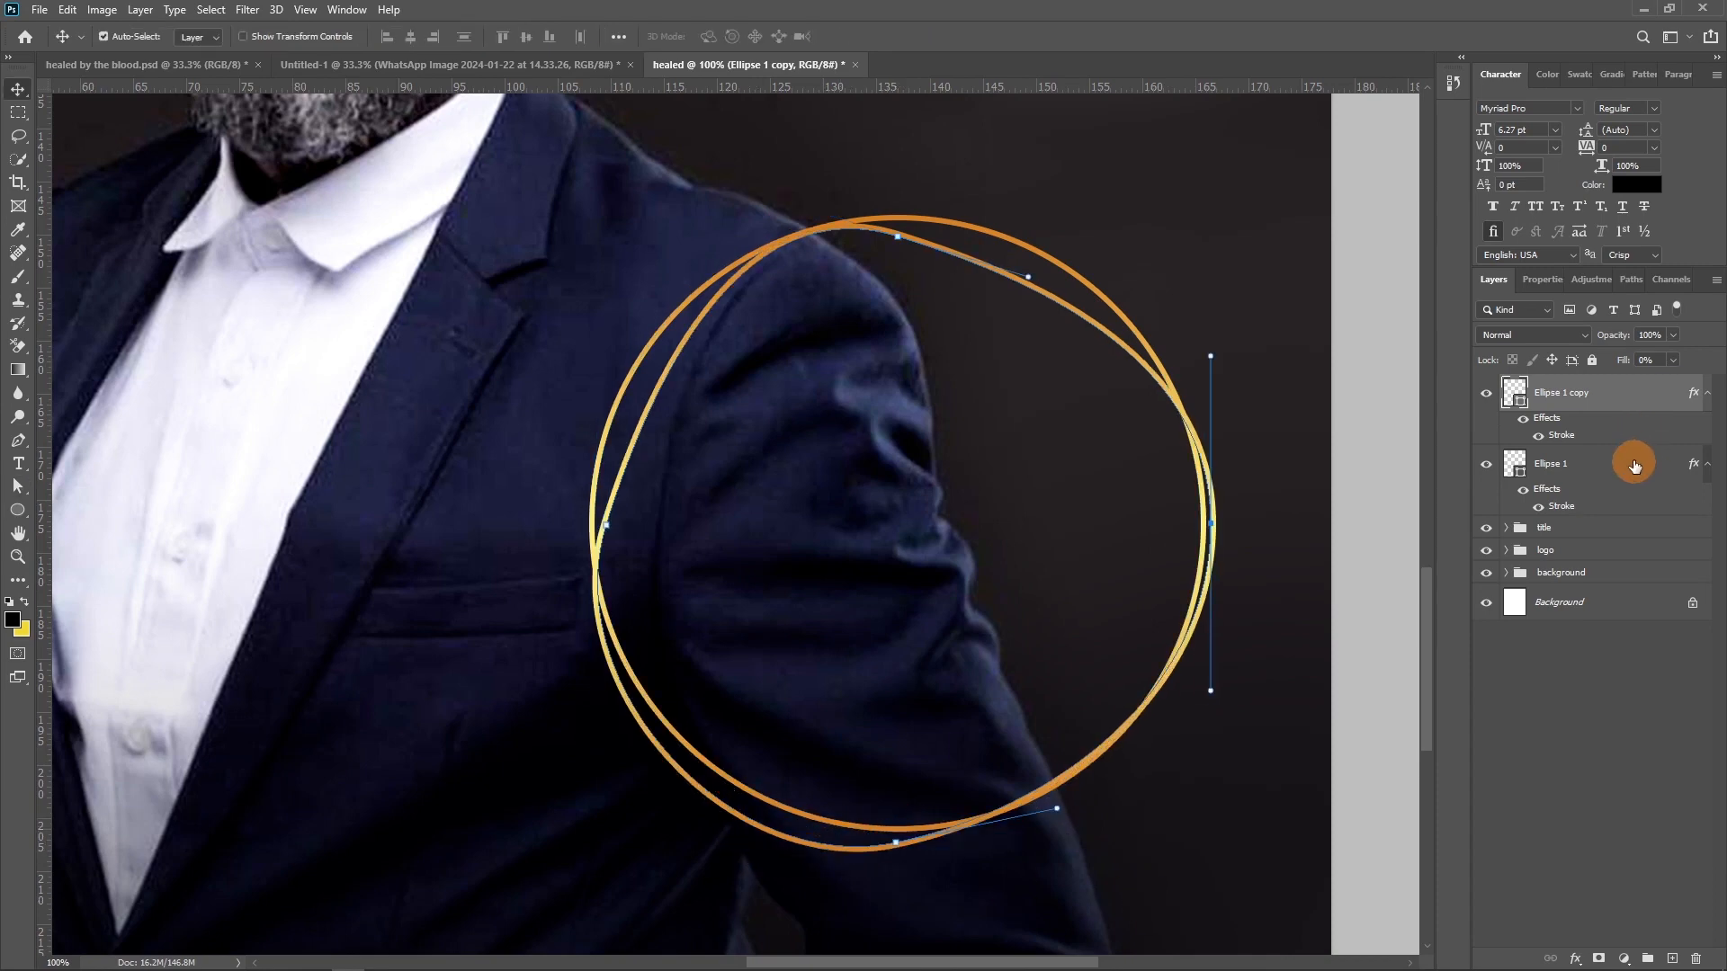
Step: Duplicate the distorted ring and rotate the new copy about 31° clockwise so the outlines interweave
click(1634, 465)
click(1607, 409)
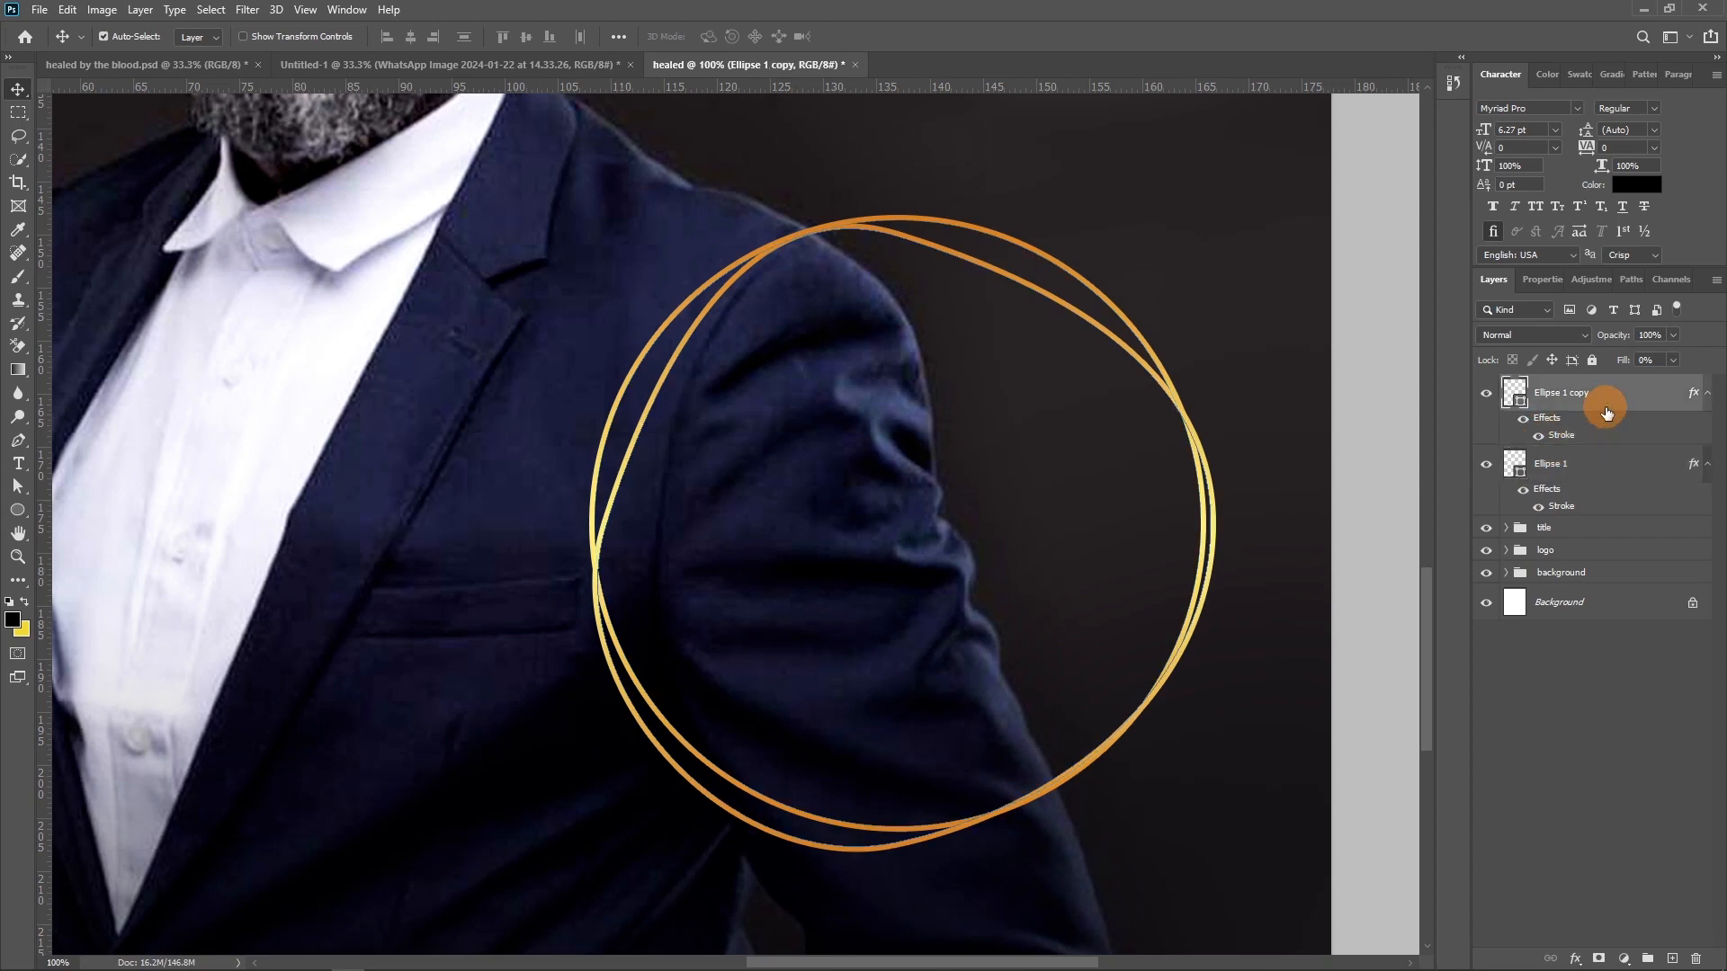
key(ctrl+j)
key(ctrl+t)
drag(1187, 243, 1278, 439)
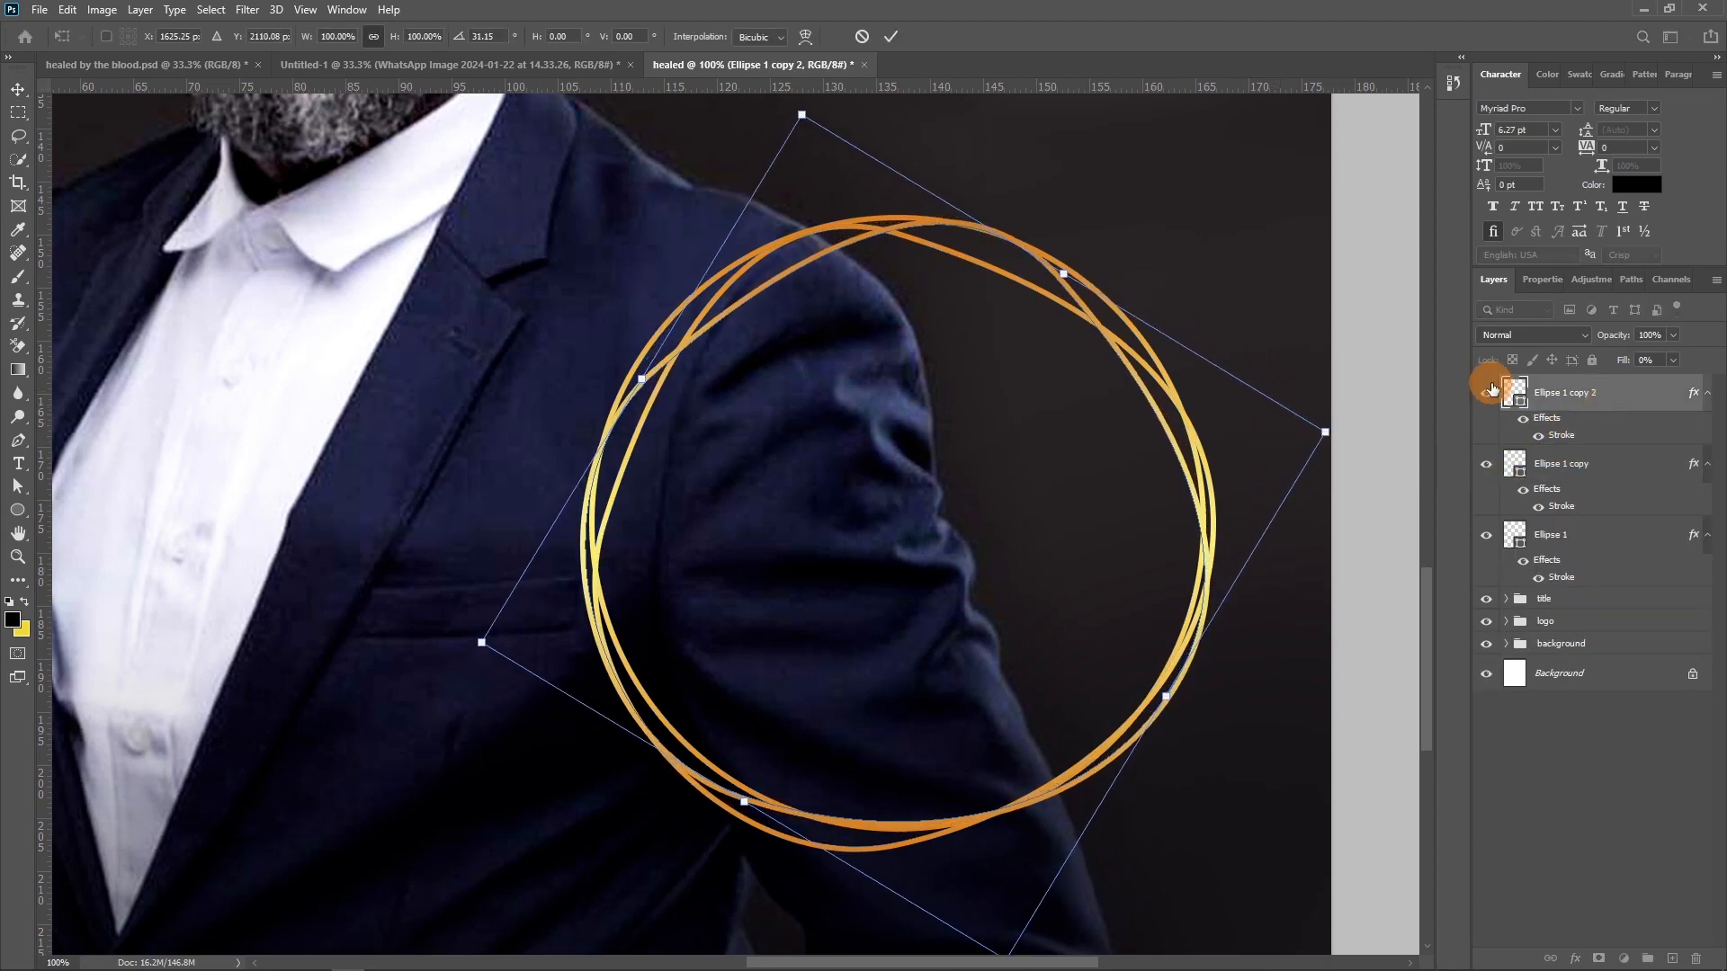
key(Return)
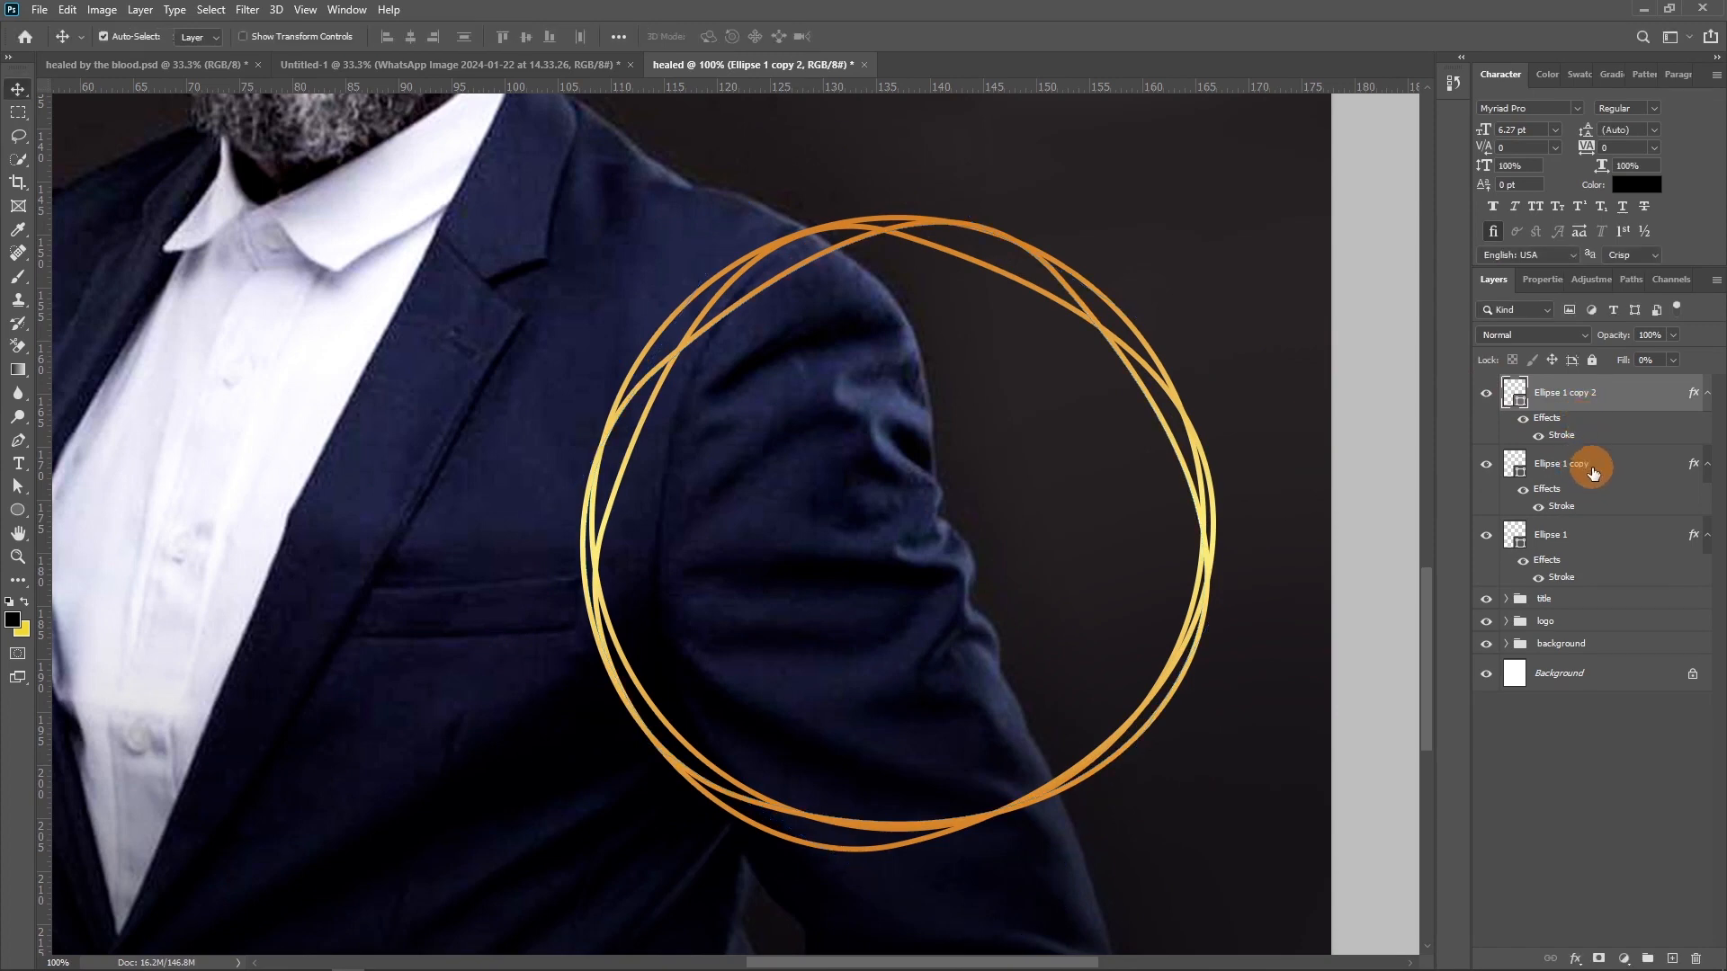
Step: Scale the original ring down to 96.14% about its centre, leaving the two distorted copies at their current size
click(1586, 540)
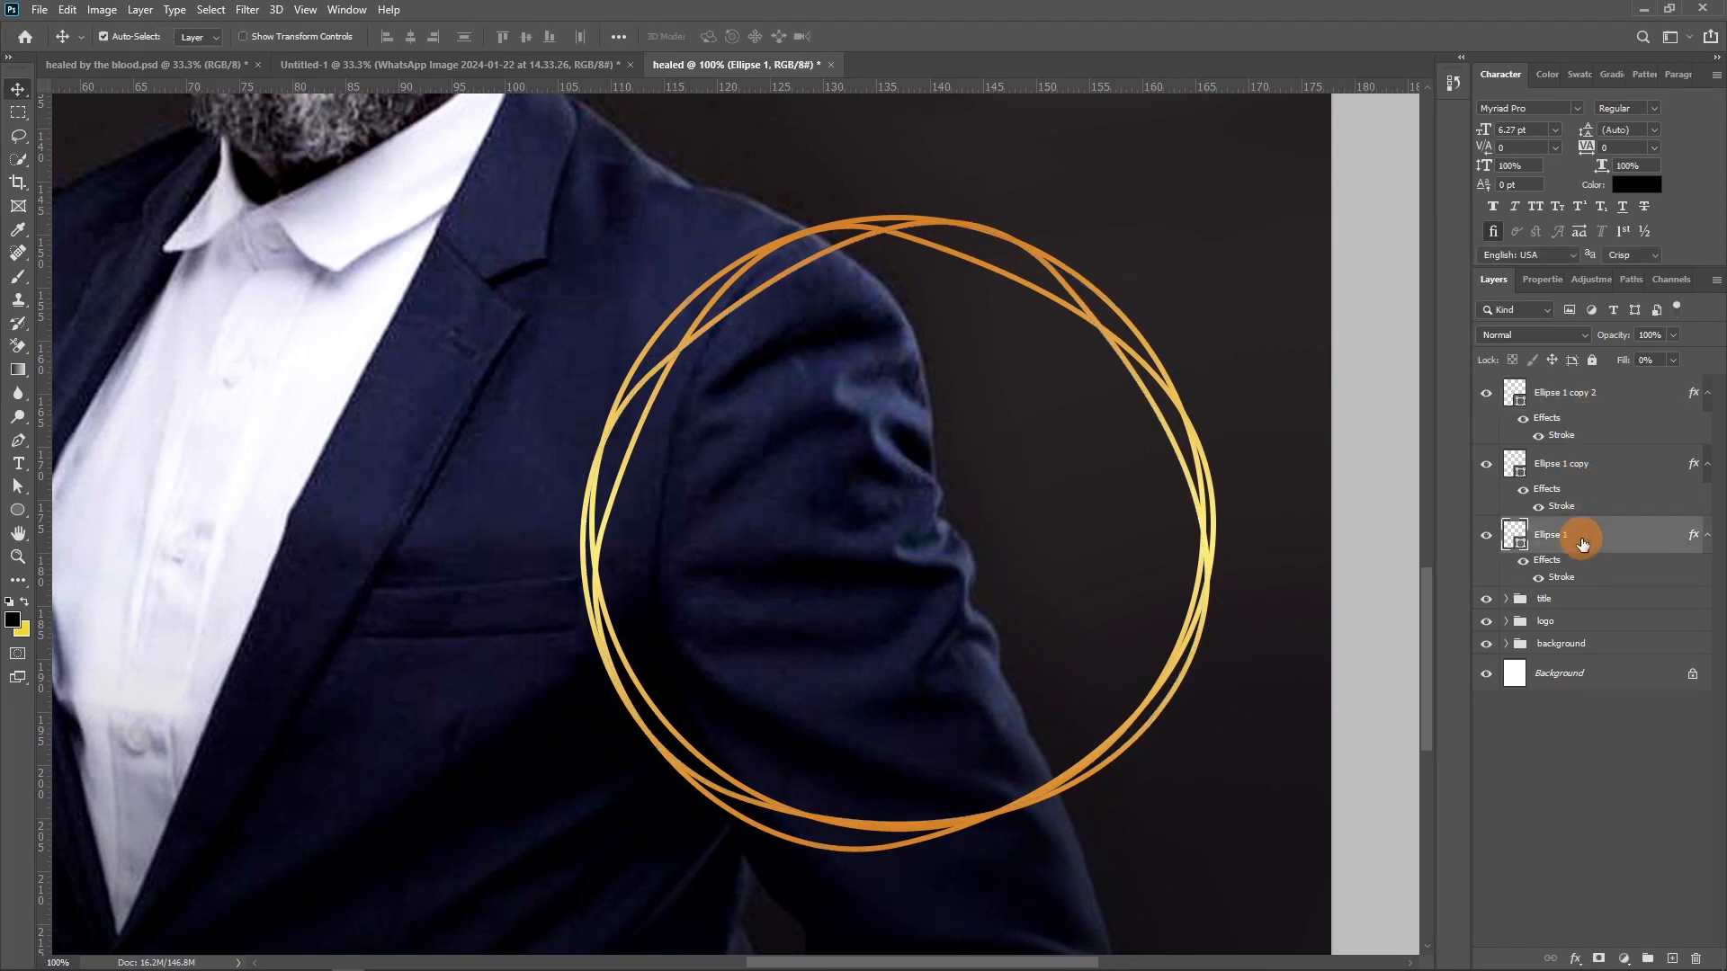
key(ctrl+t)
drag(1201, 221, 1188, 231)
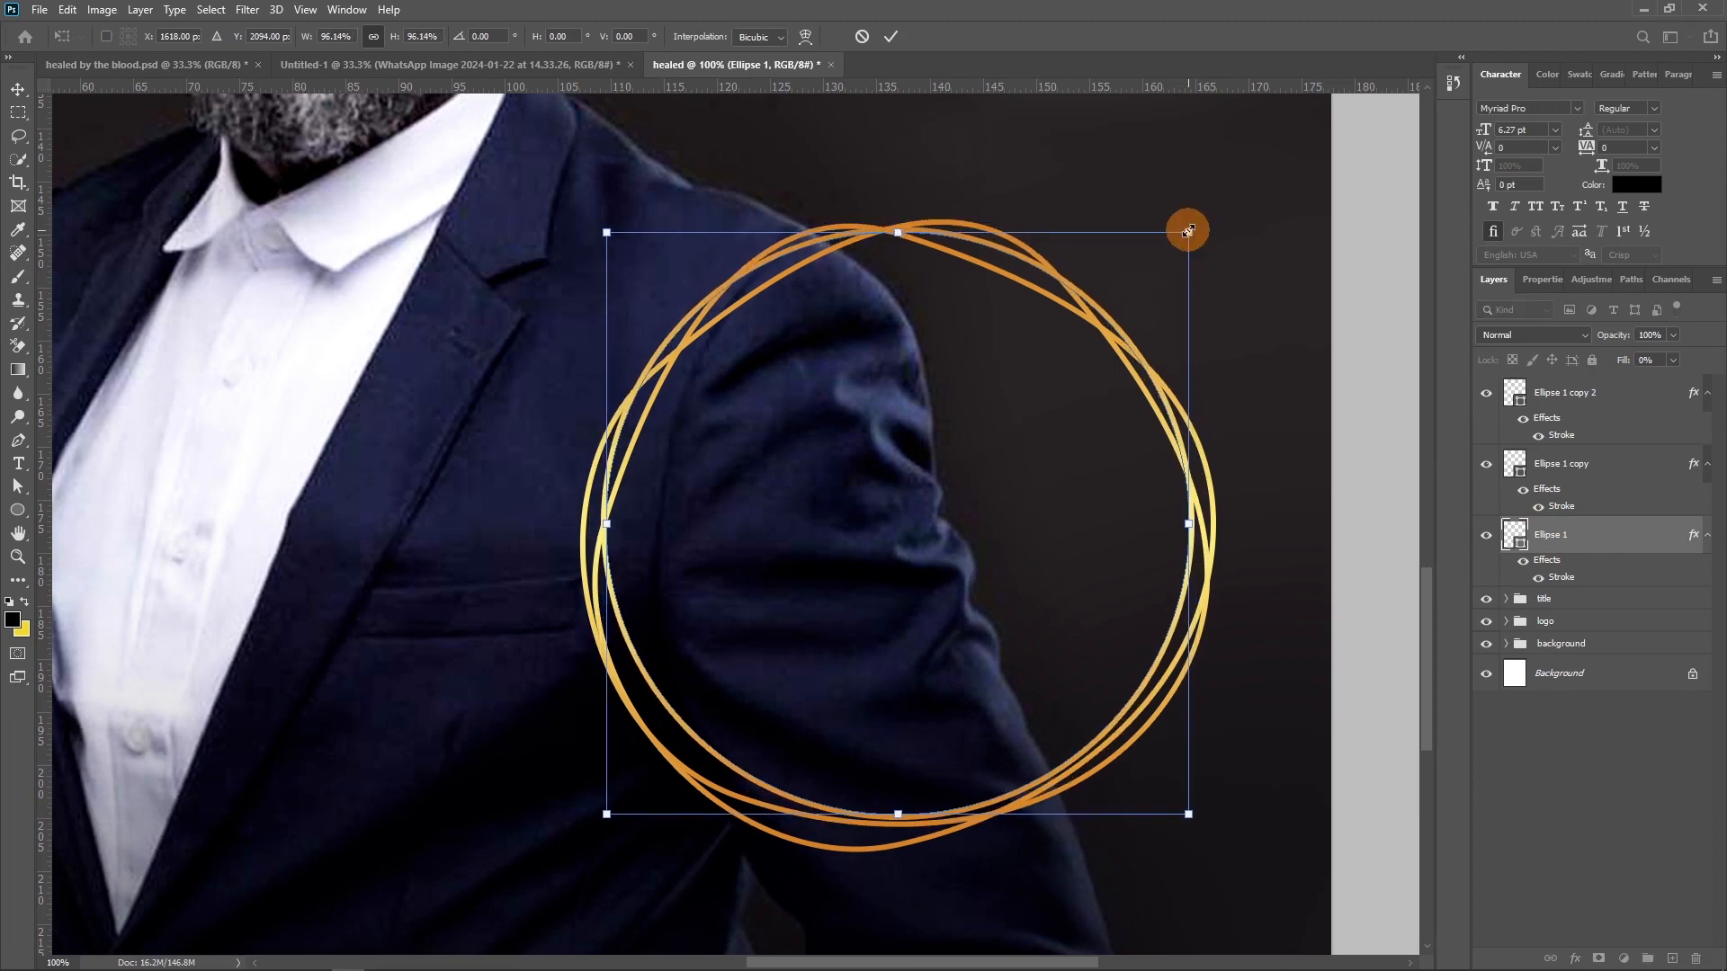
key(Return)
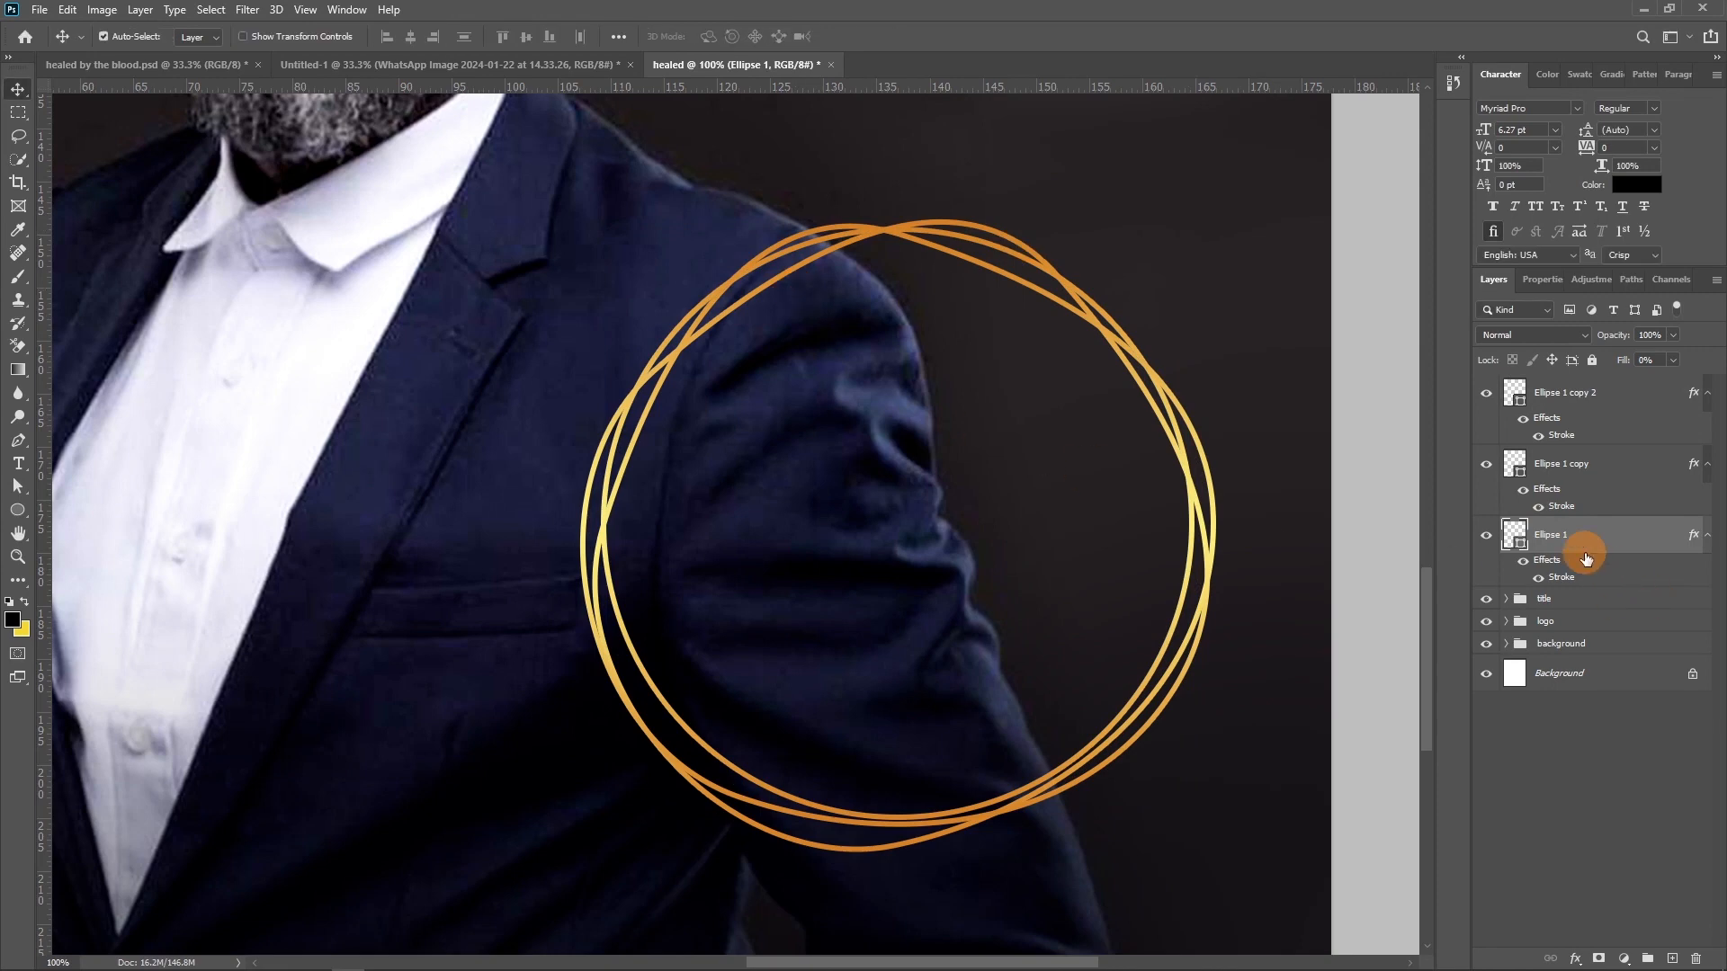
Step: Collapse the effects of all three gold rings and move the rings together slightly up and to the right over the shoulder
shift+click(1585, 396)
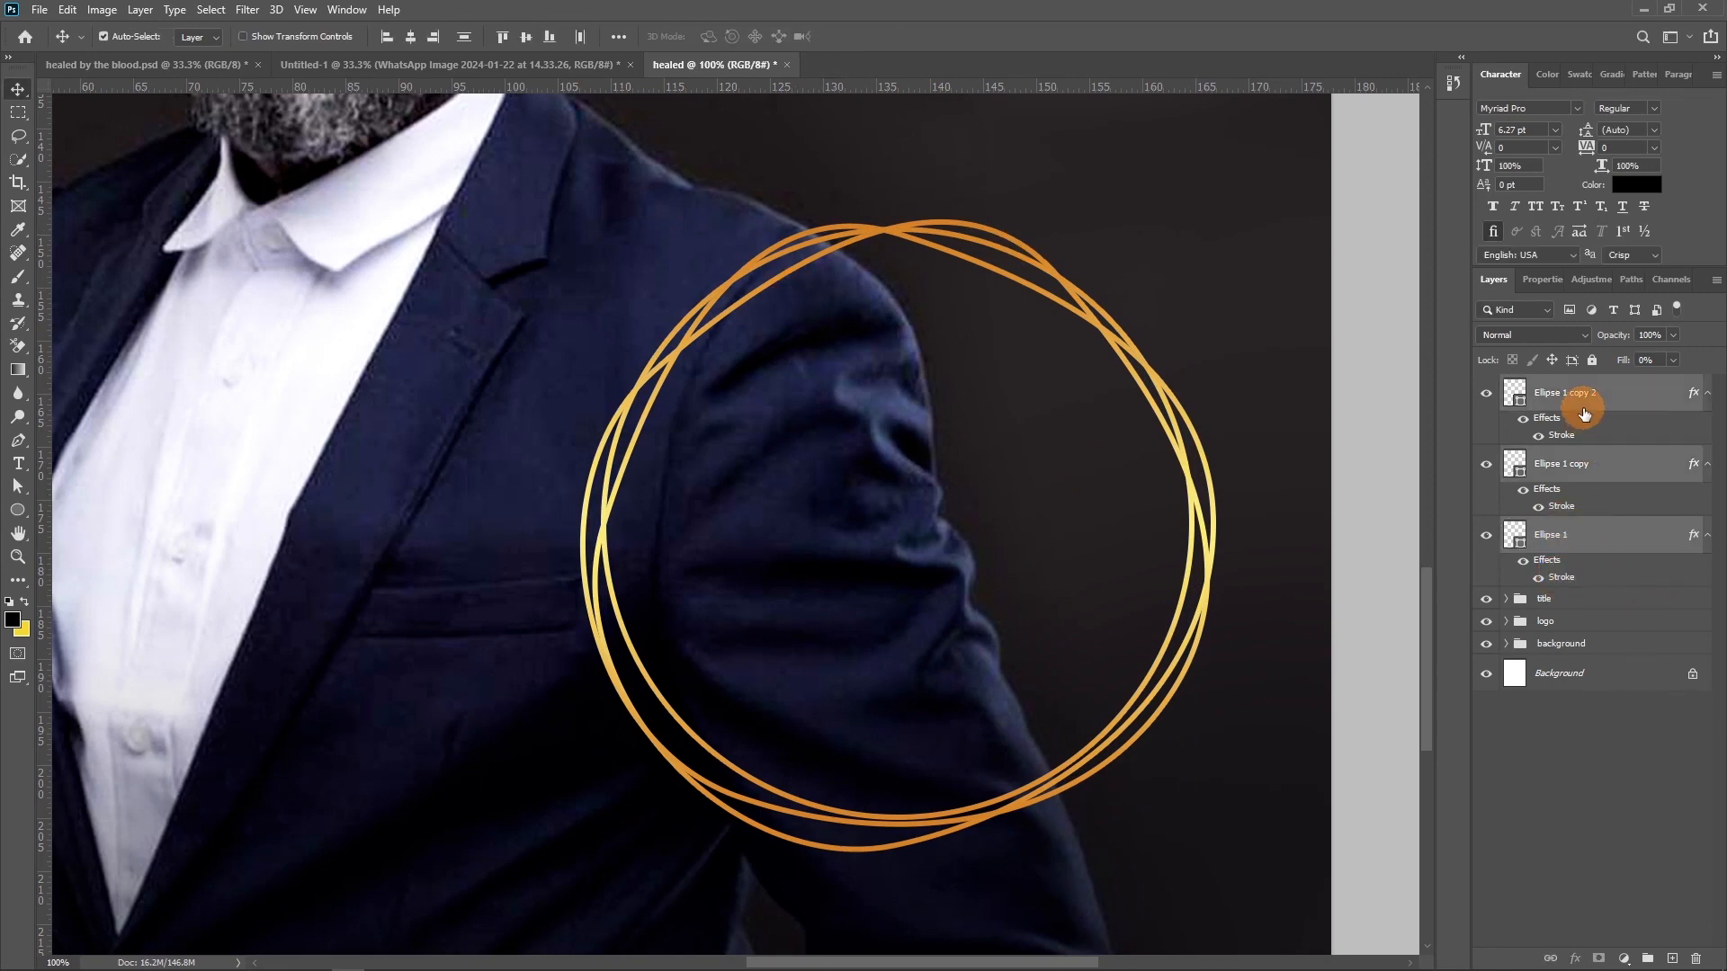
alt+click(1706, 397)
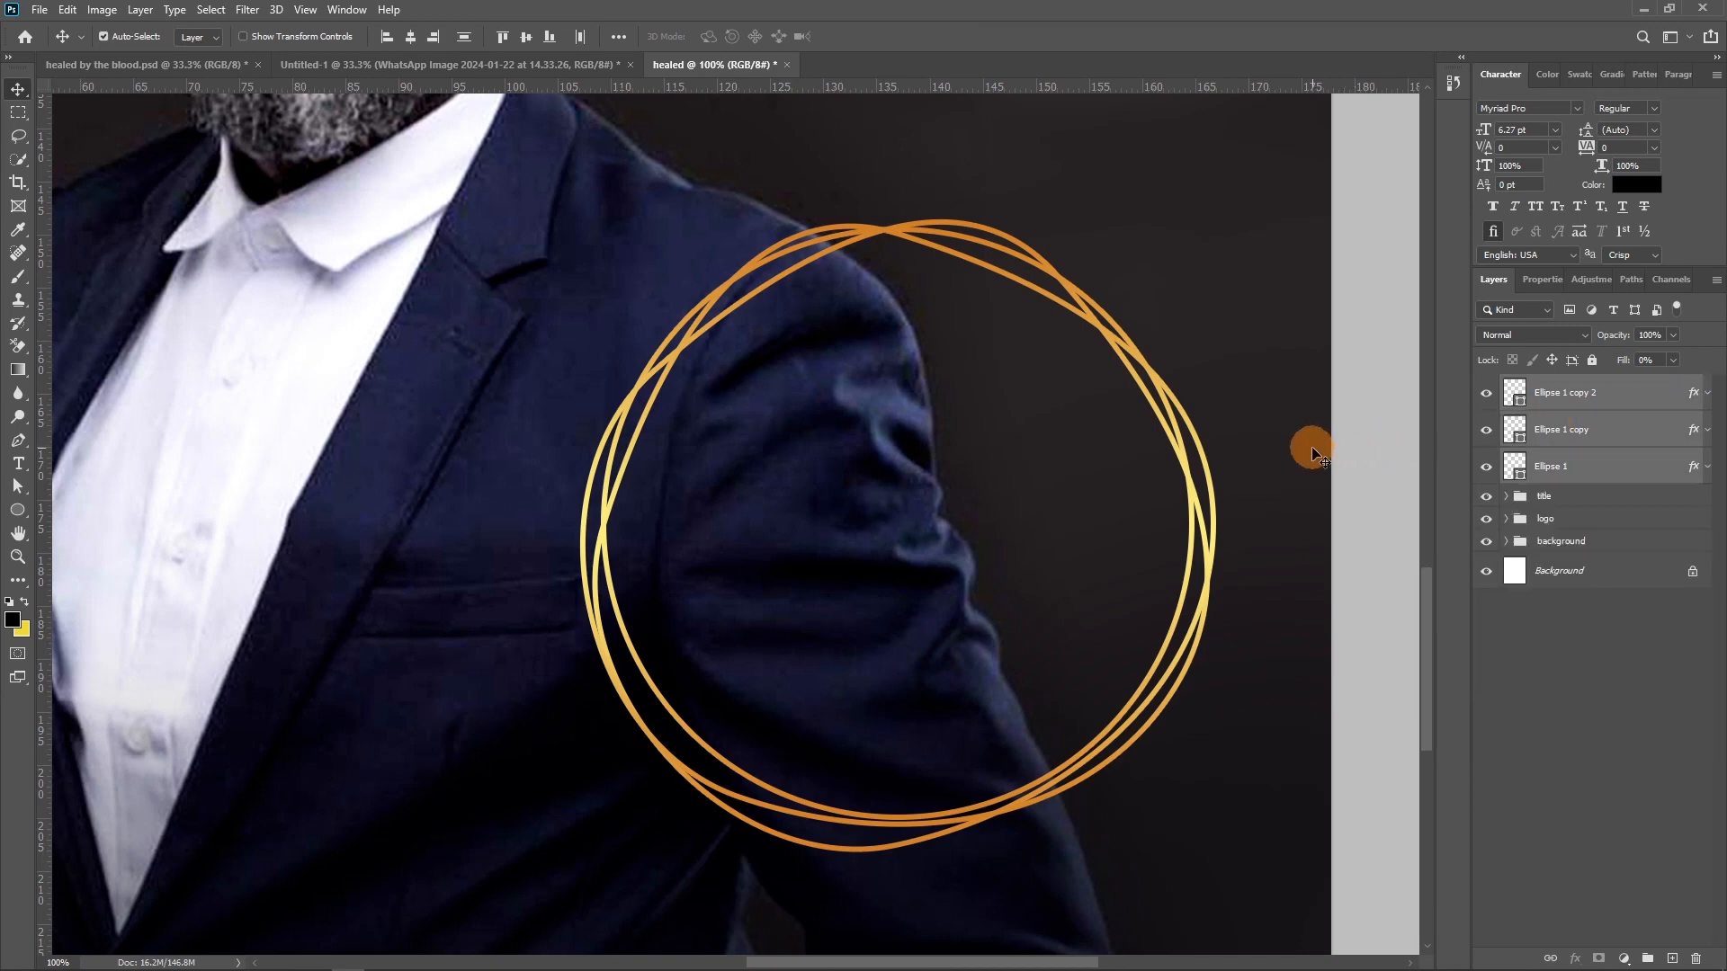
drag(1095, 408, 1117, 358)
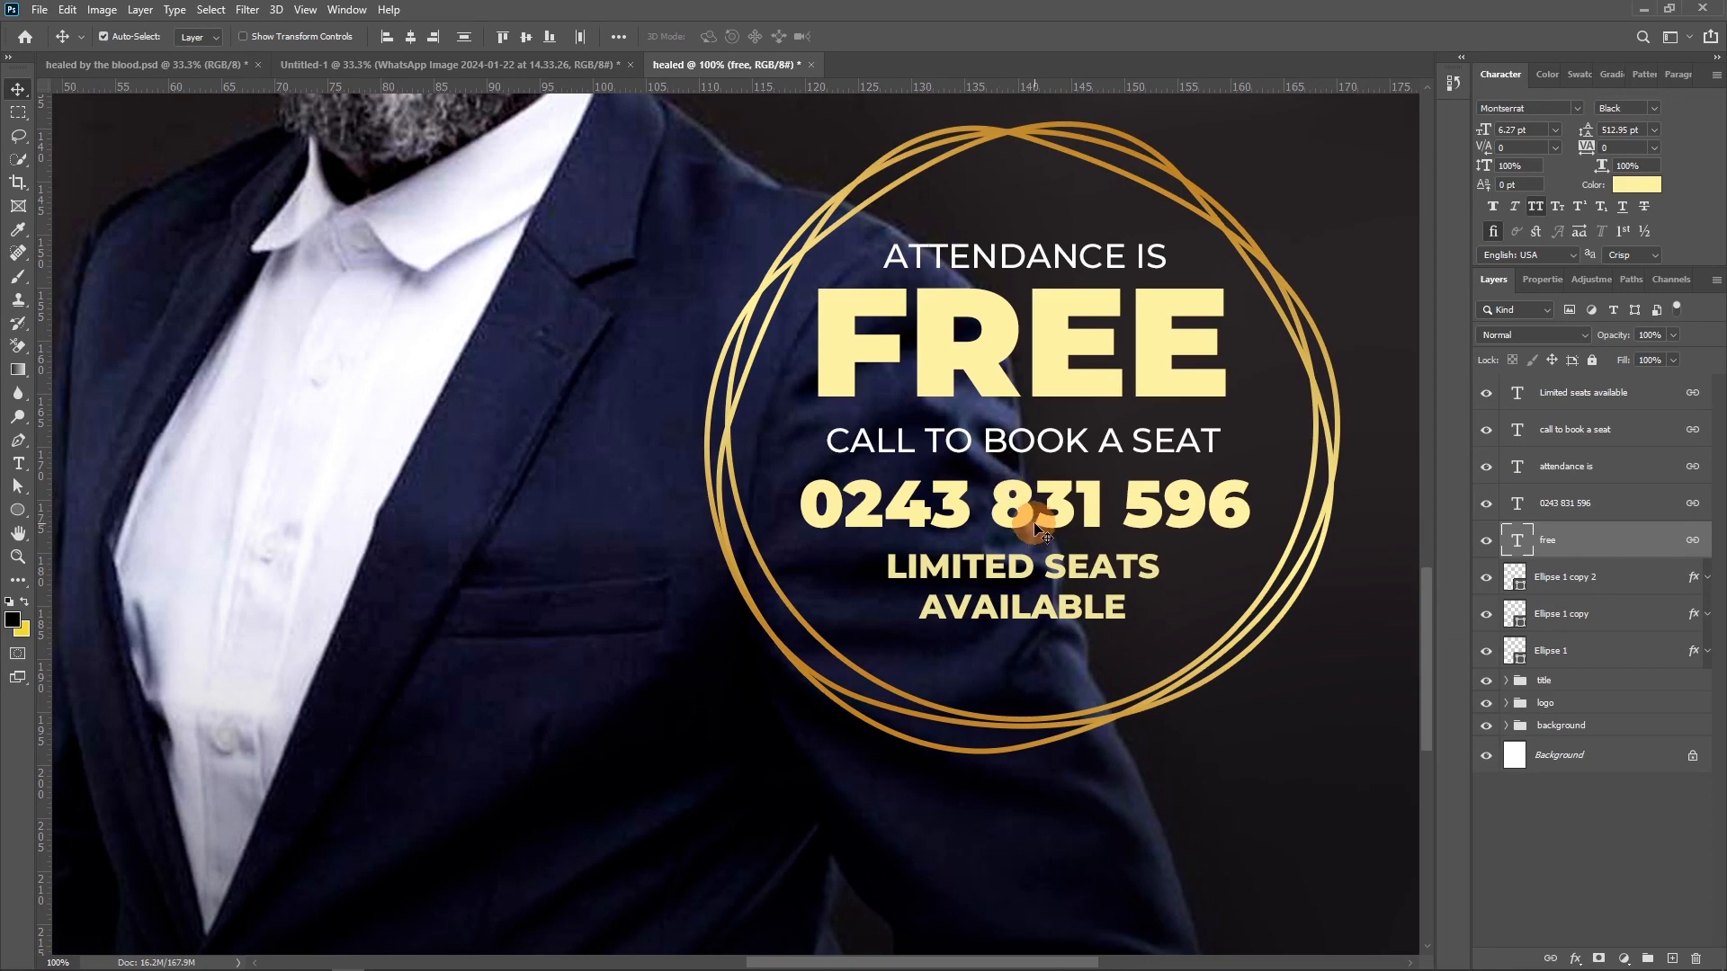
Step: Group the five attendance and booking text layers with the three ellipse rings and name the group "rate"
key(ctrl+plus)
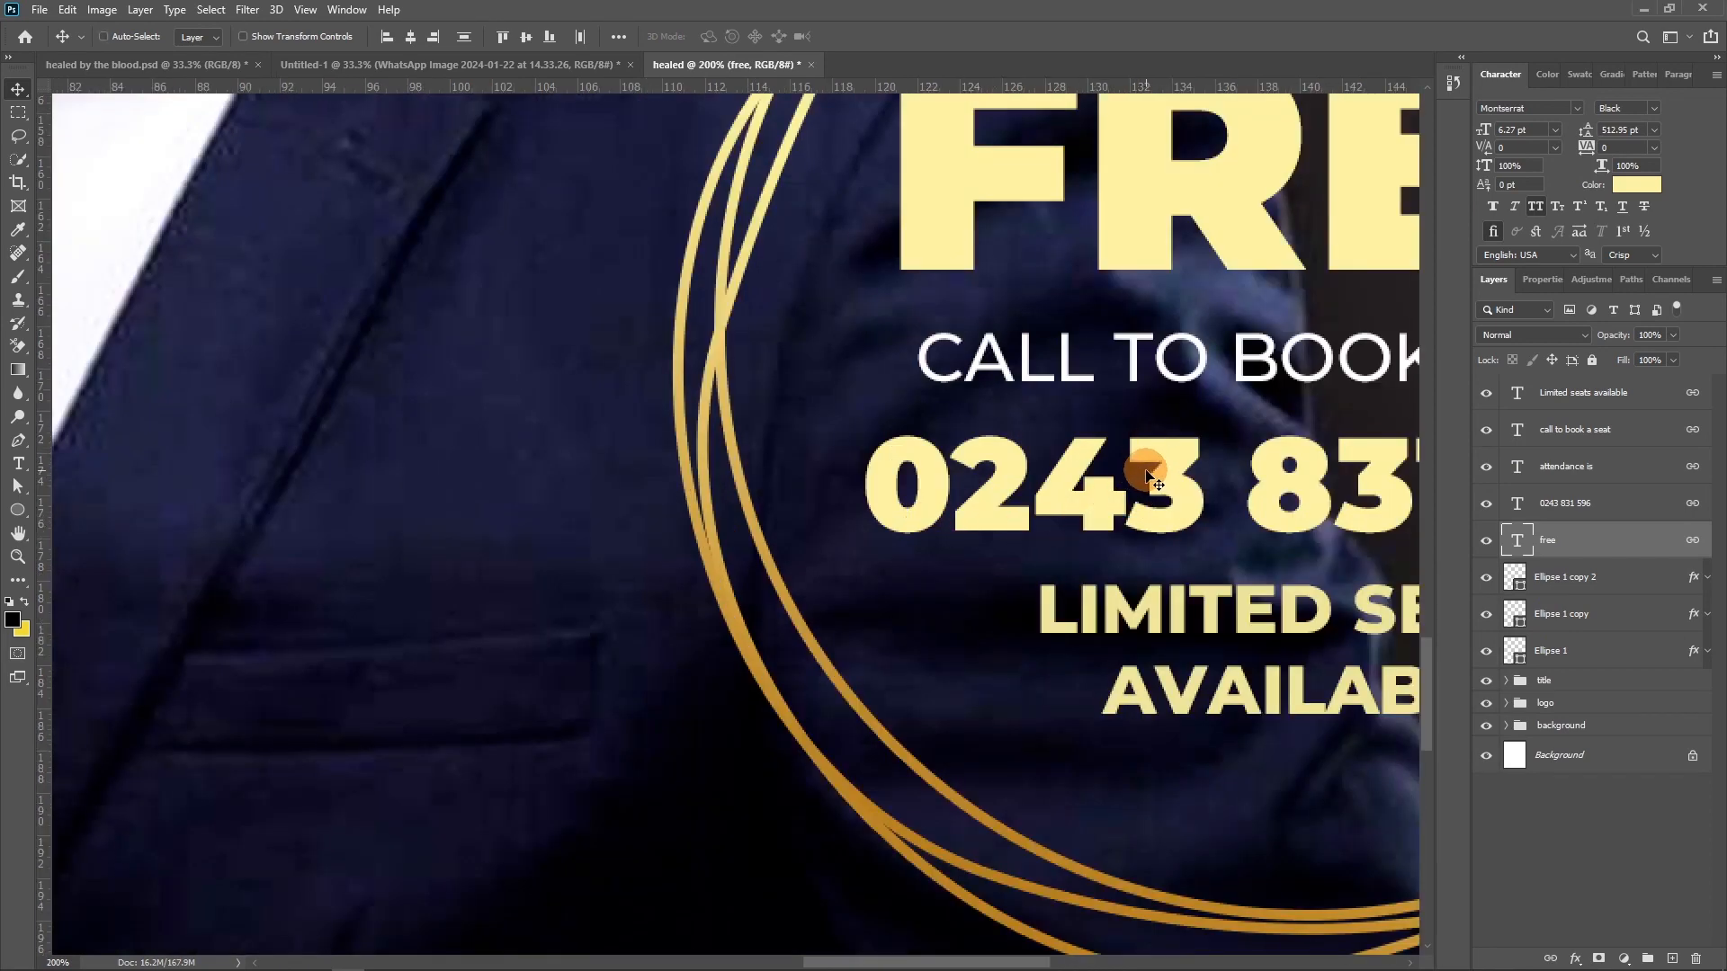
key(ctrl+minus)
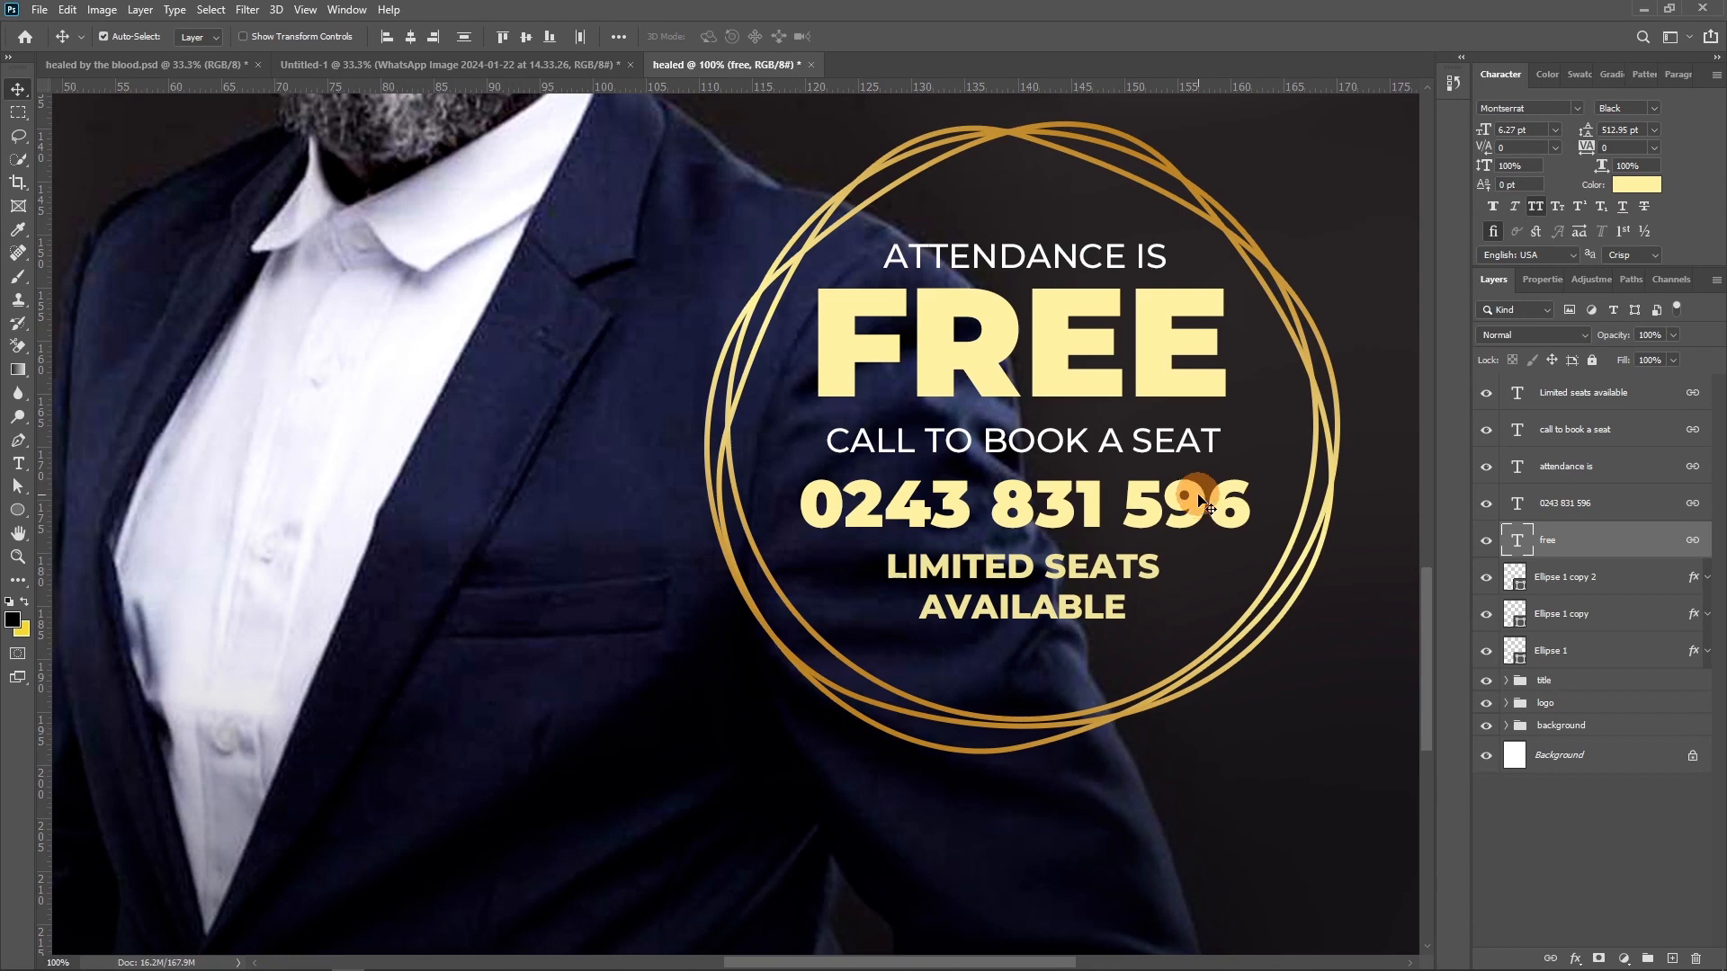
scroll(1580, 521, up, 3)
scroll(1580, 504, down, 1)
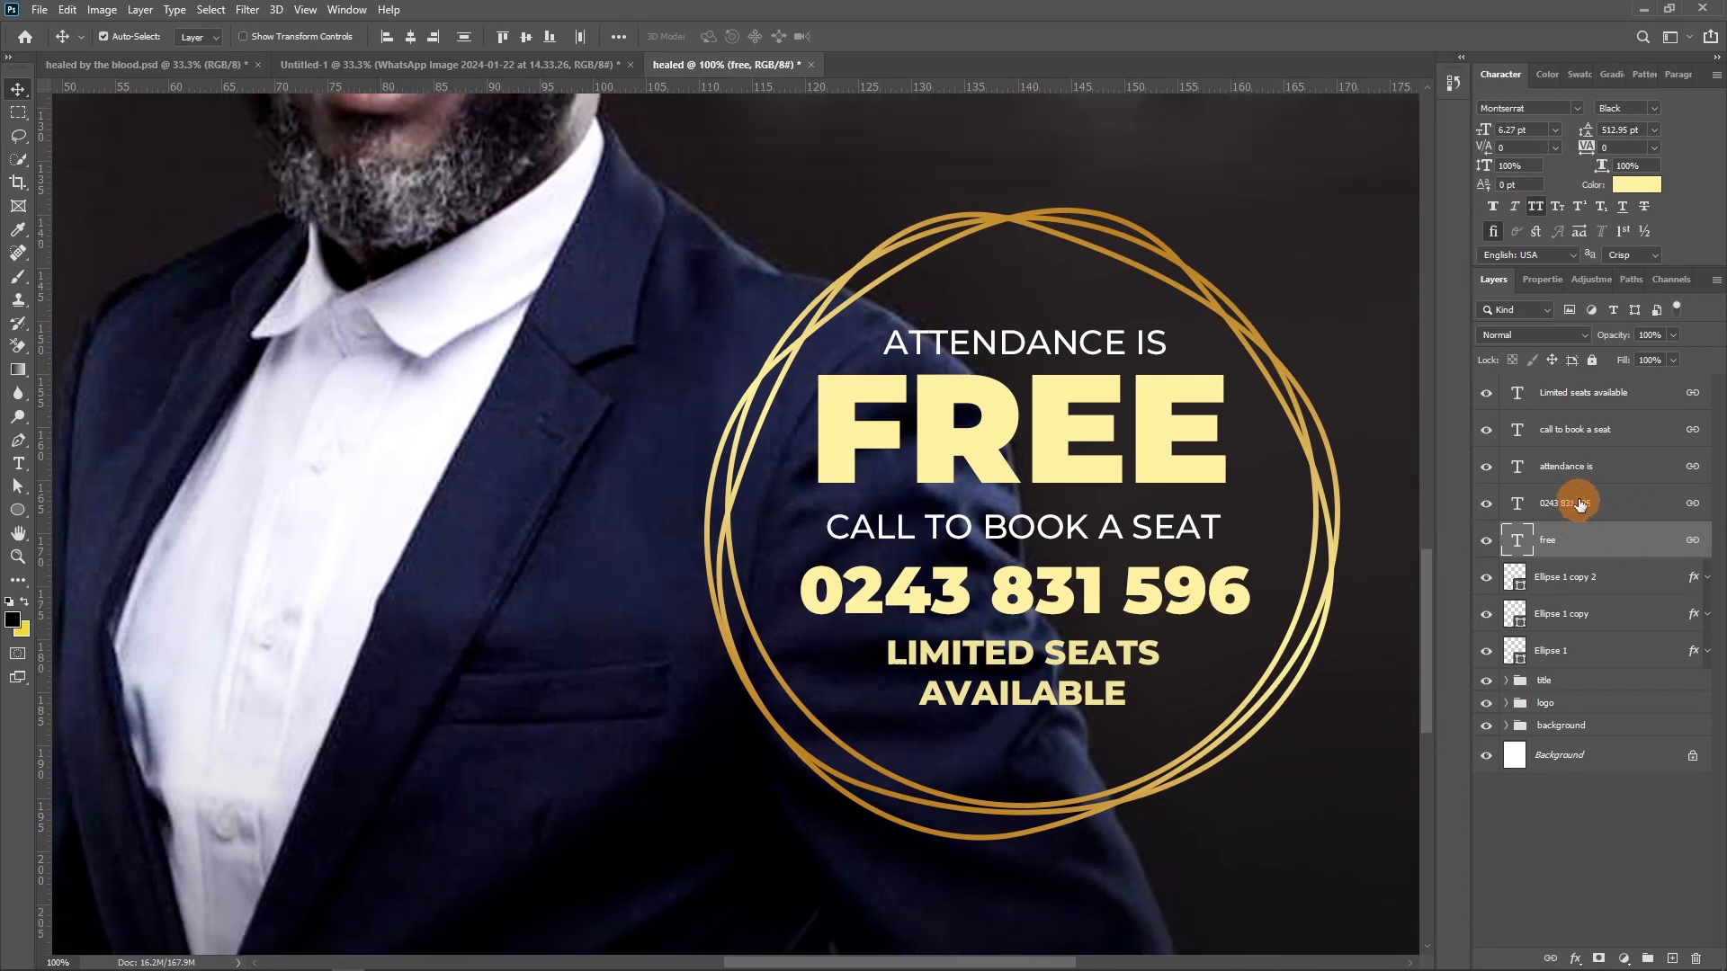
click(1580, 396)
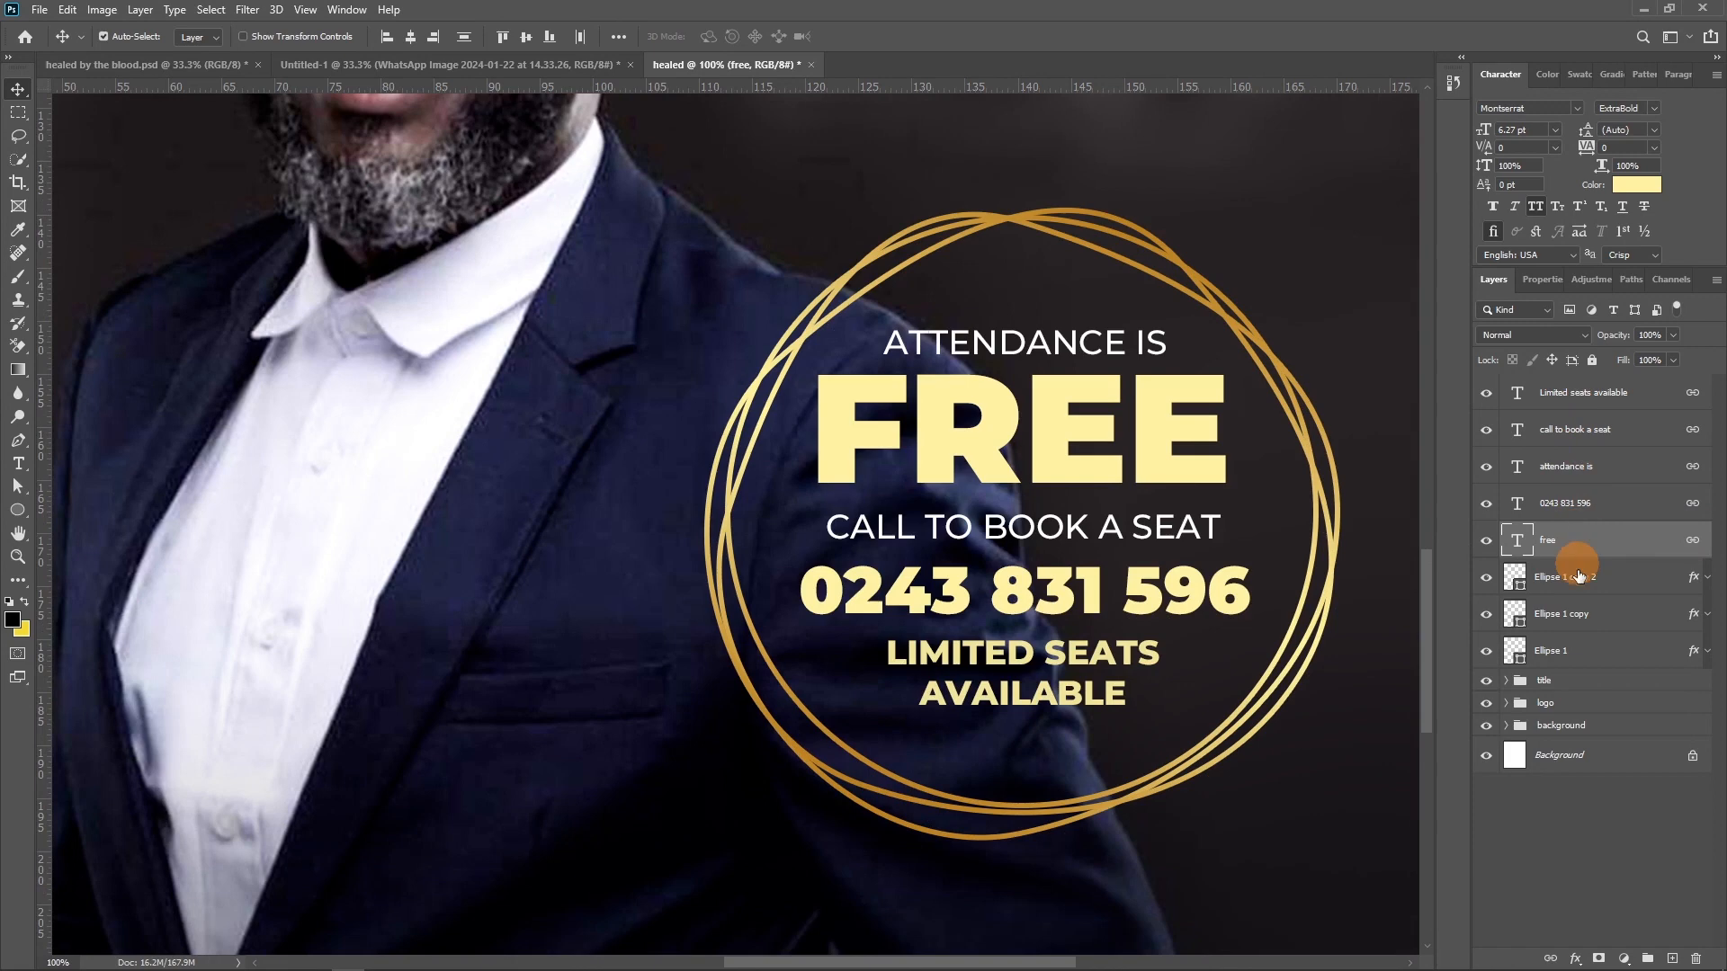
shift+click(1581, 644)
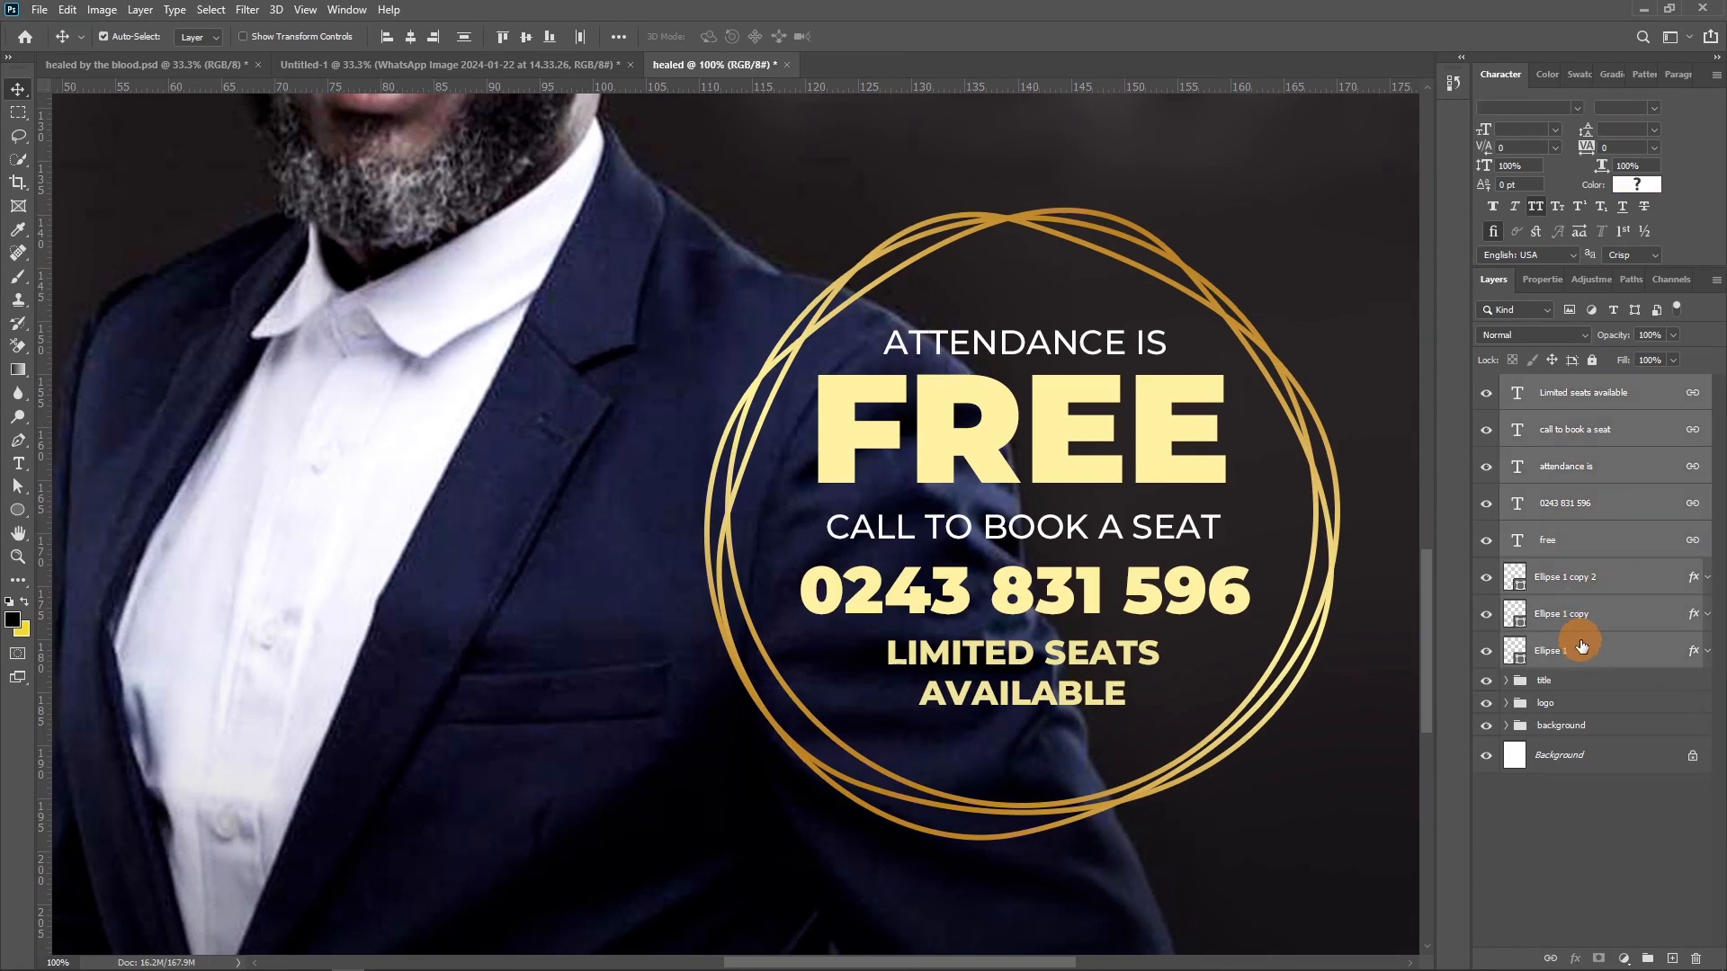
key(ctrl+g)
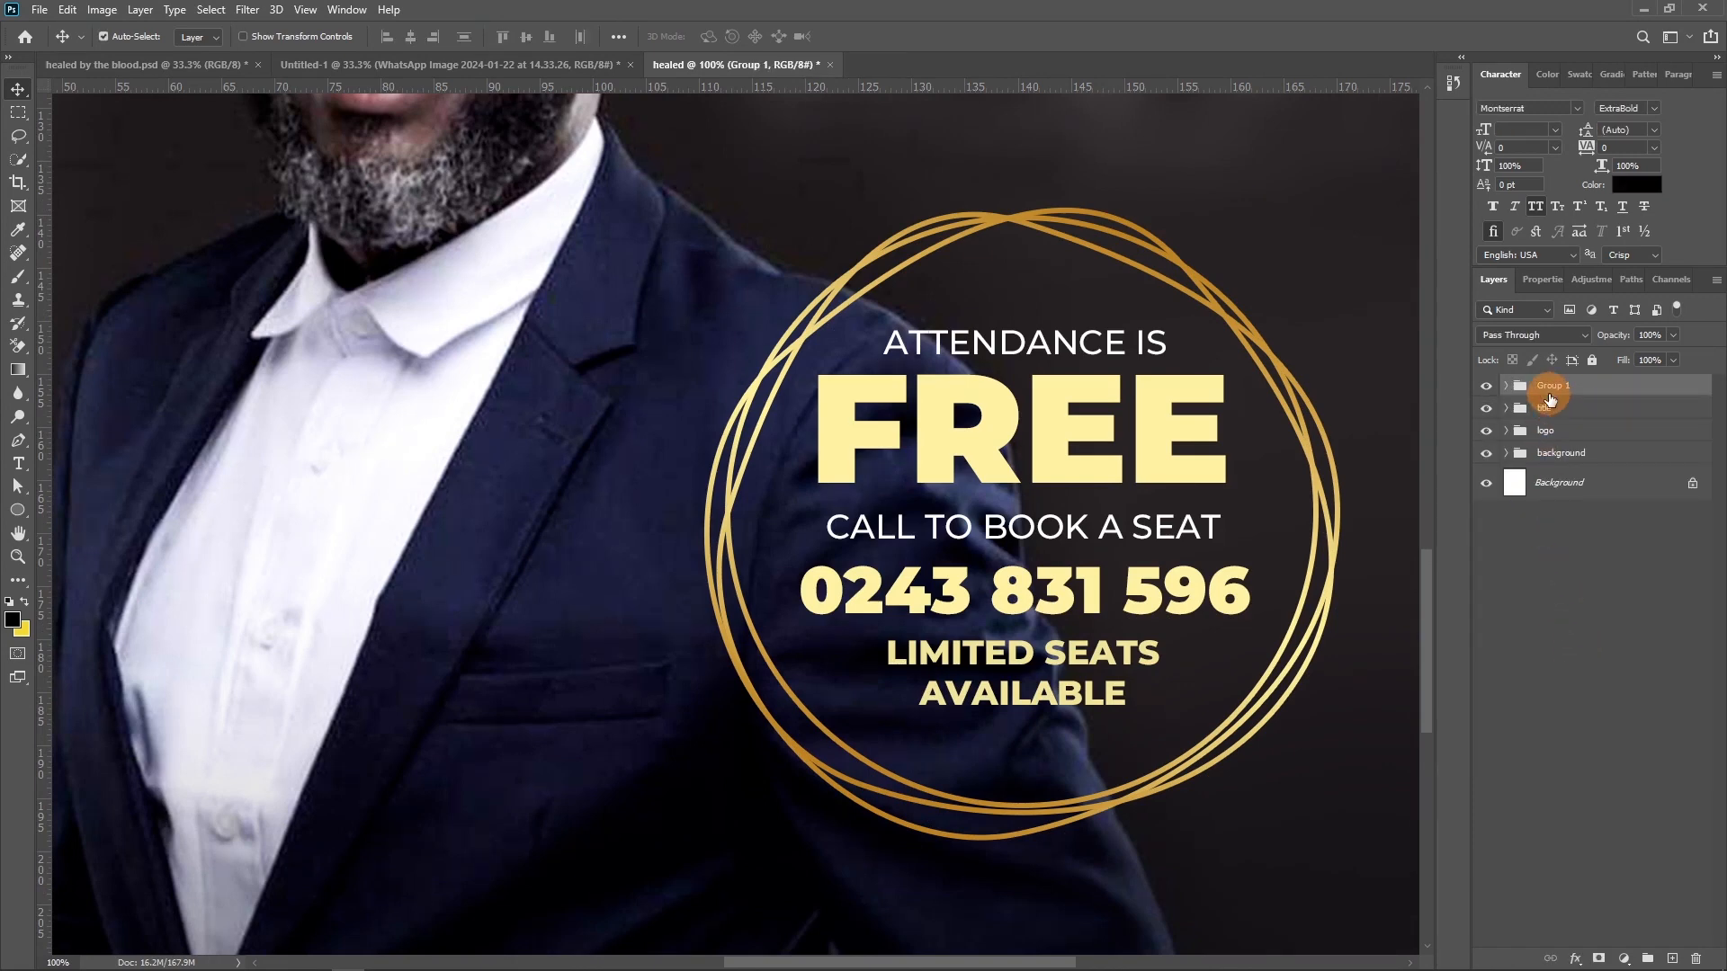
double_click(1550, 396)
text(rat)
key(Return)
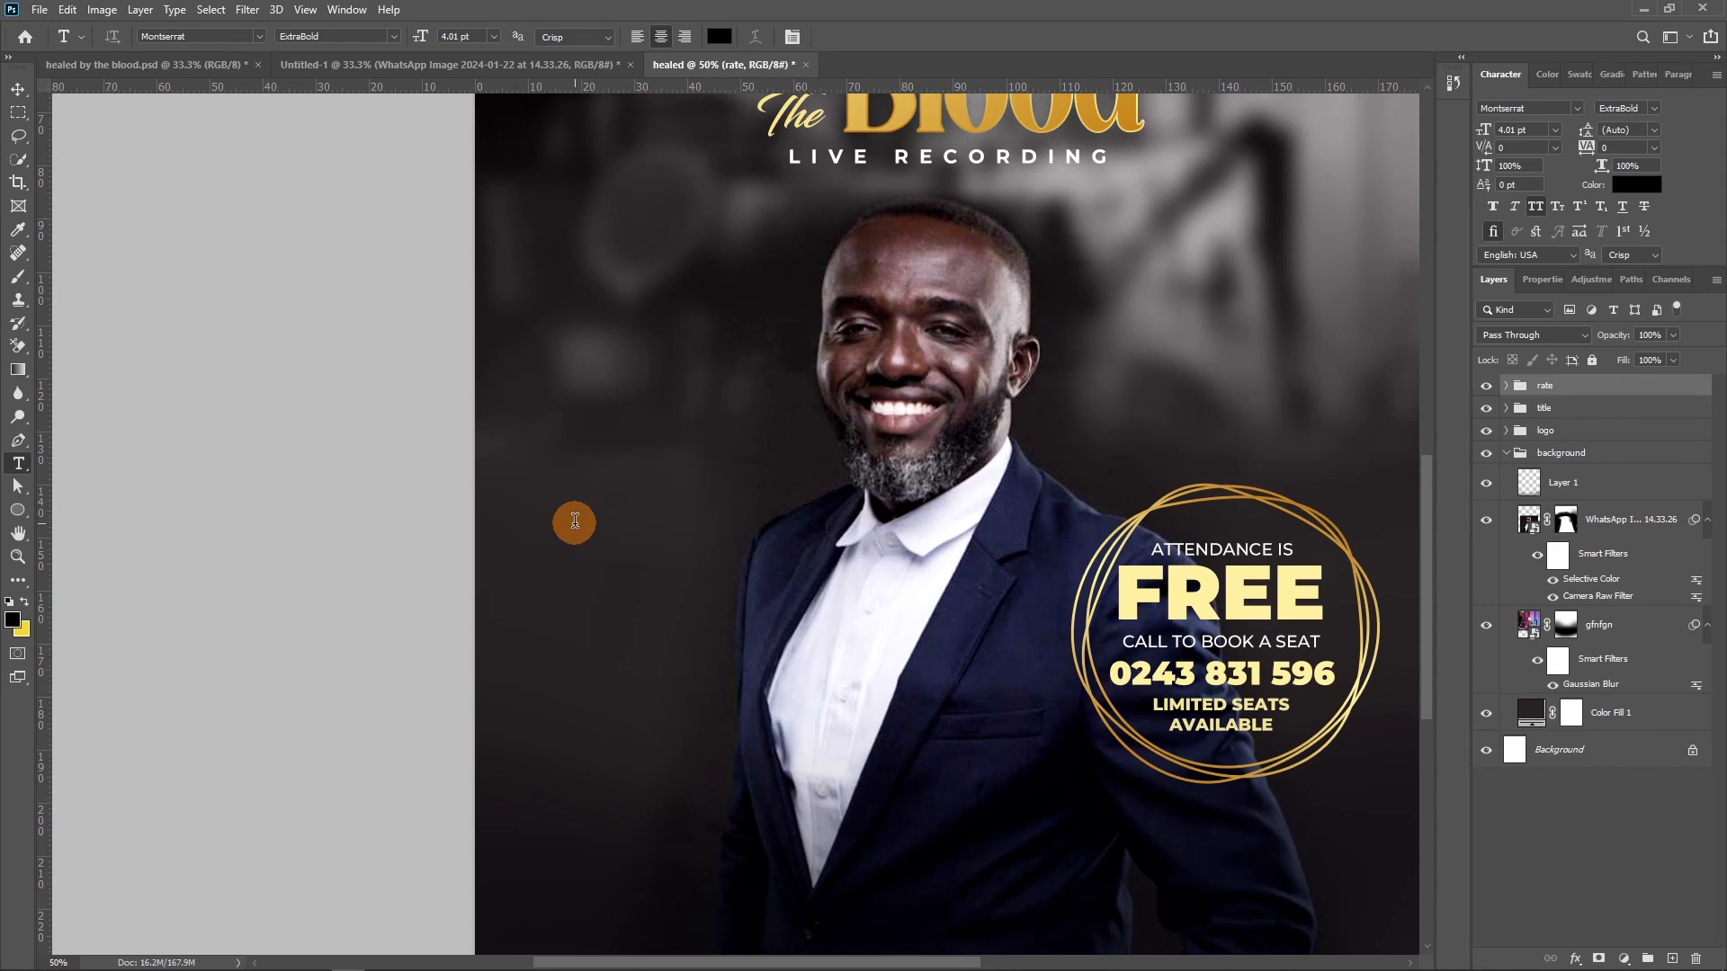
Step: Add a centred two-line "1st Feb" text in pale yellow on the dark area beside the portrait
click(575, 521)
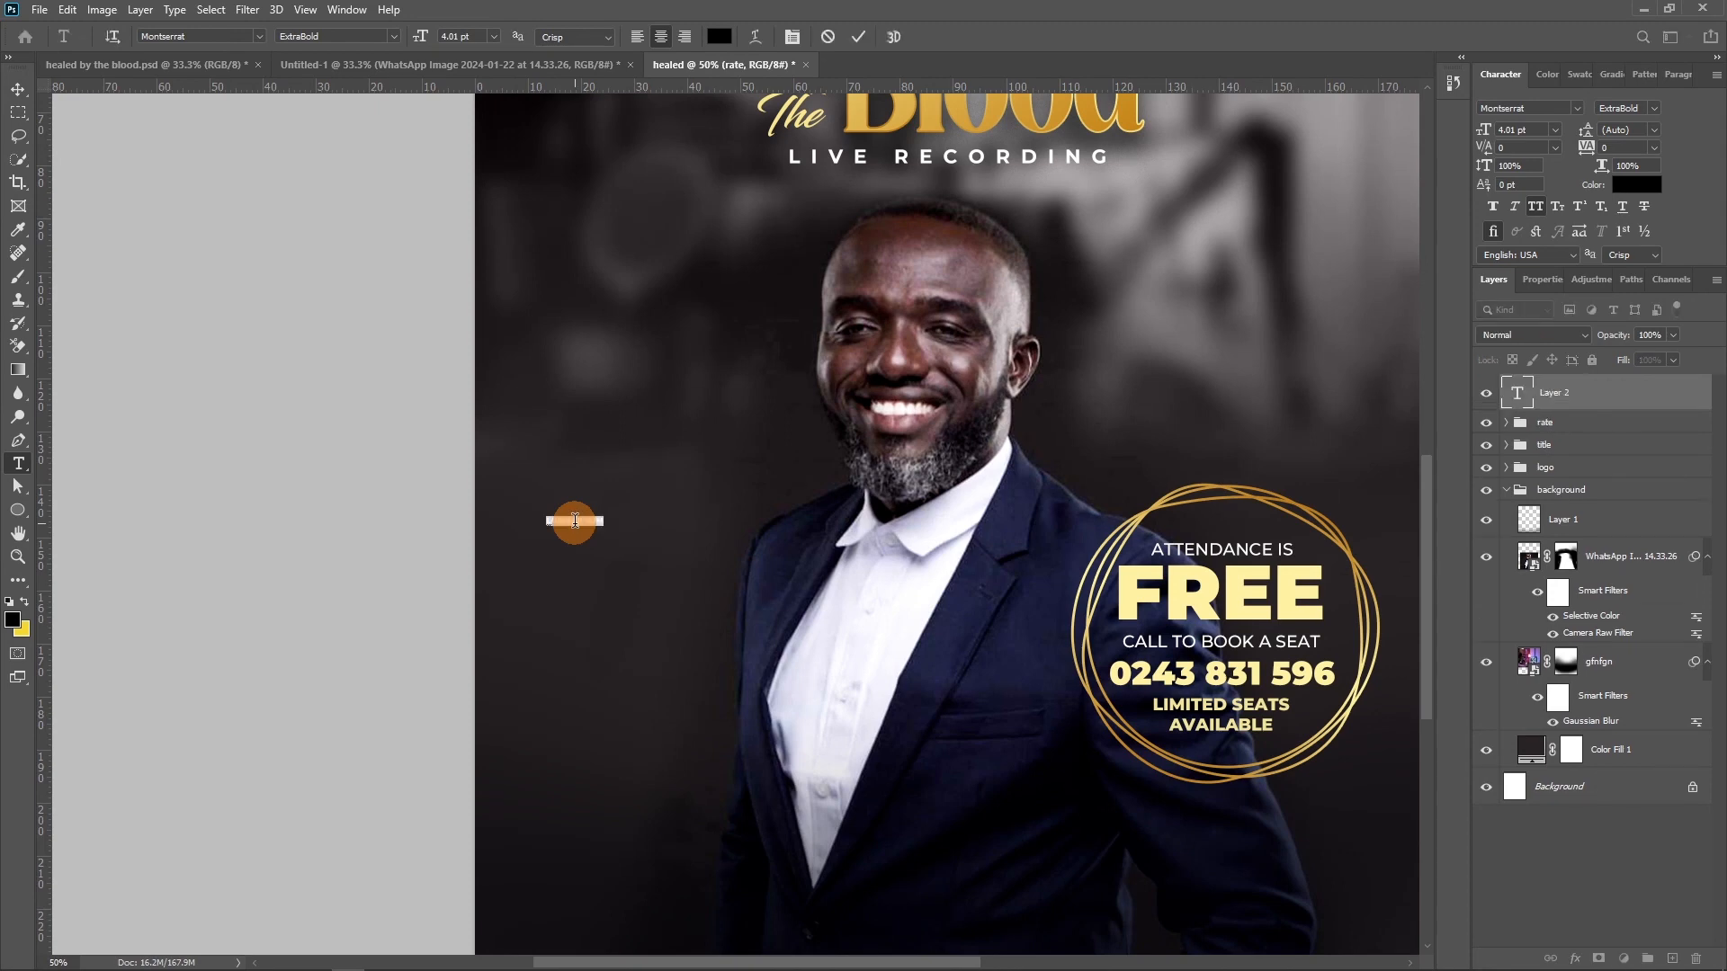
key(BackSpace)
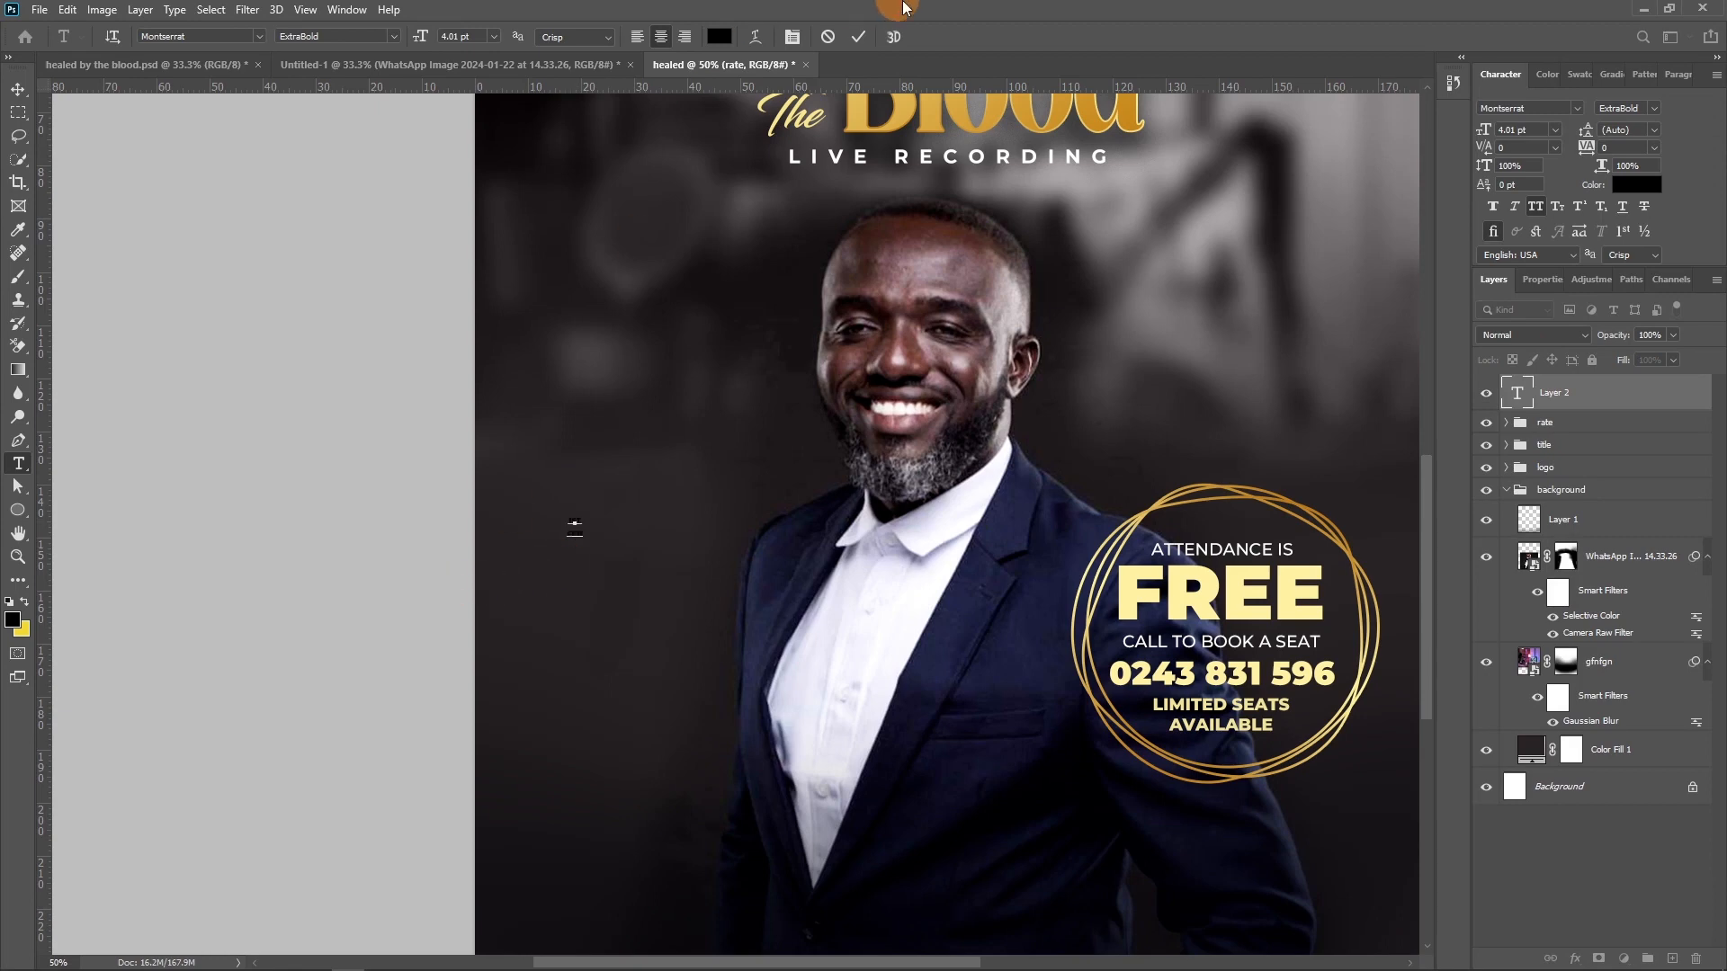
click(858, 36)
click(719, 36)
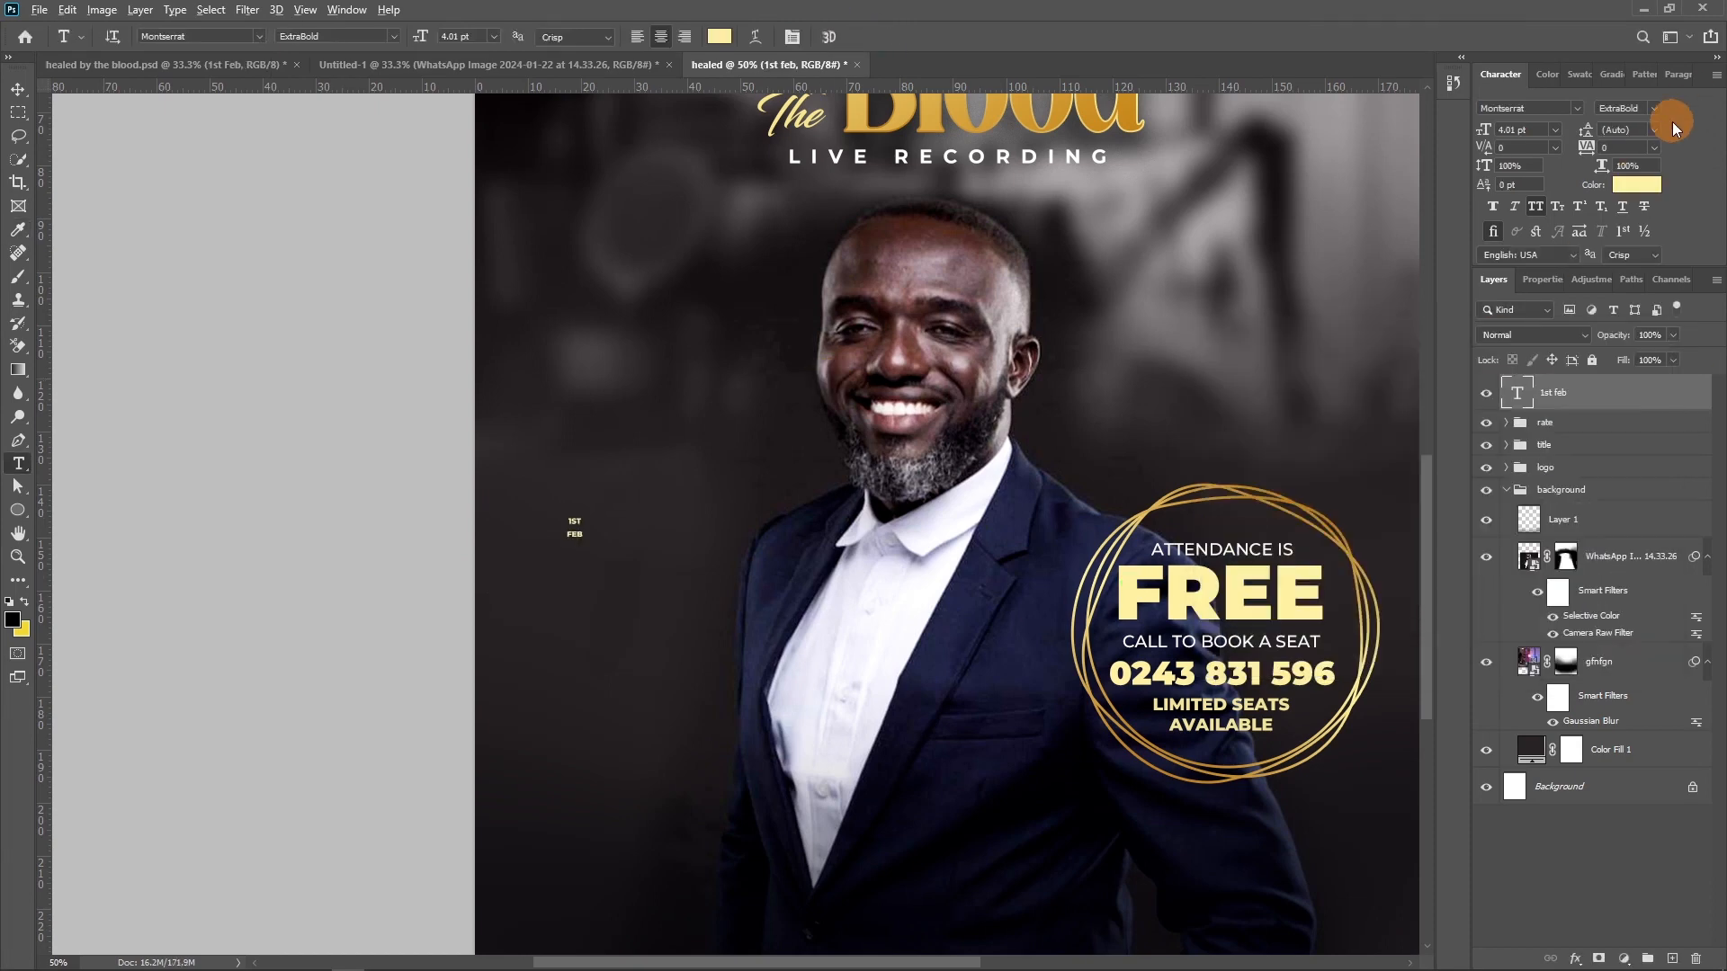
Step: Set the date text to Montserrat Bold at 41.01 pt with 36 pt leading
click(1653, 108)
click(1574, 504)
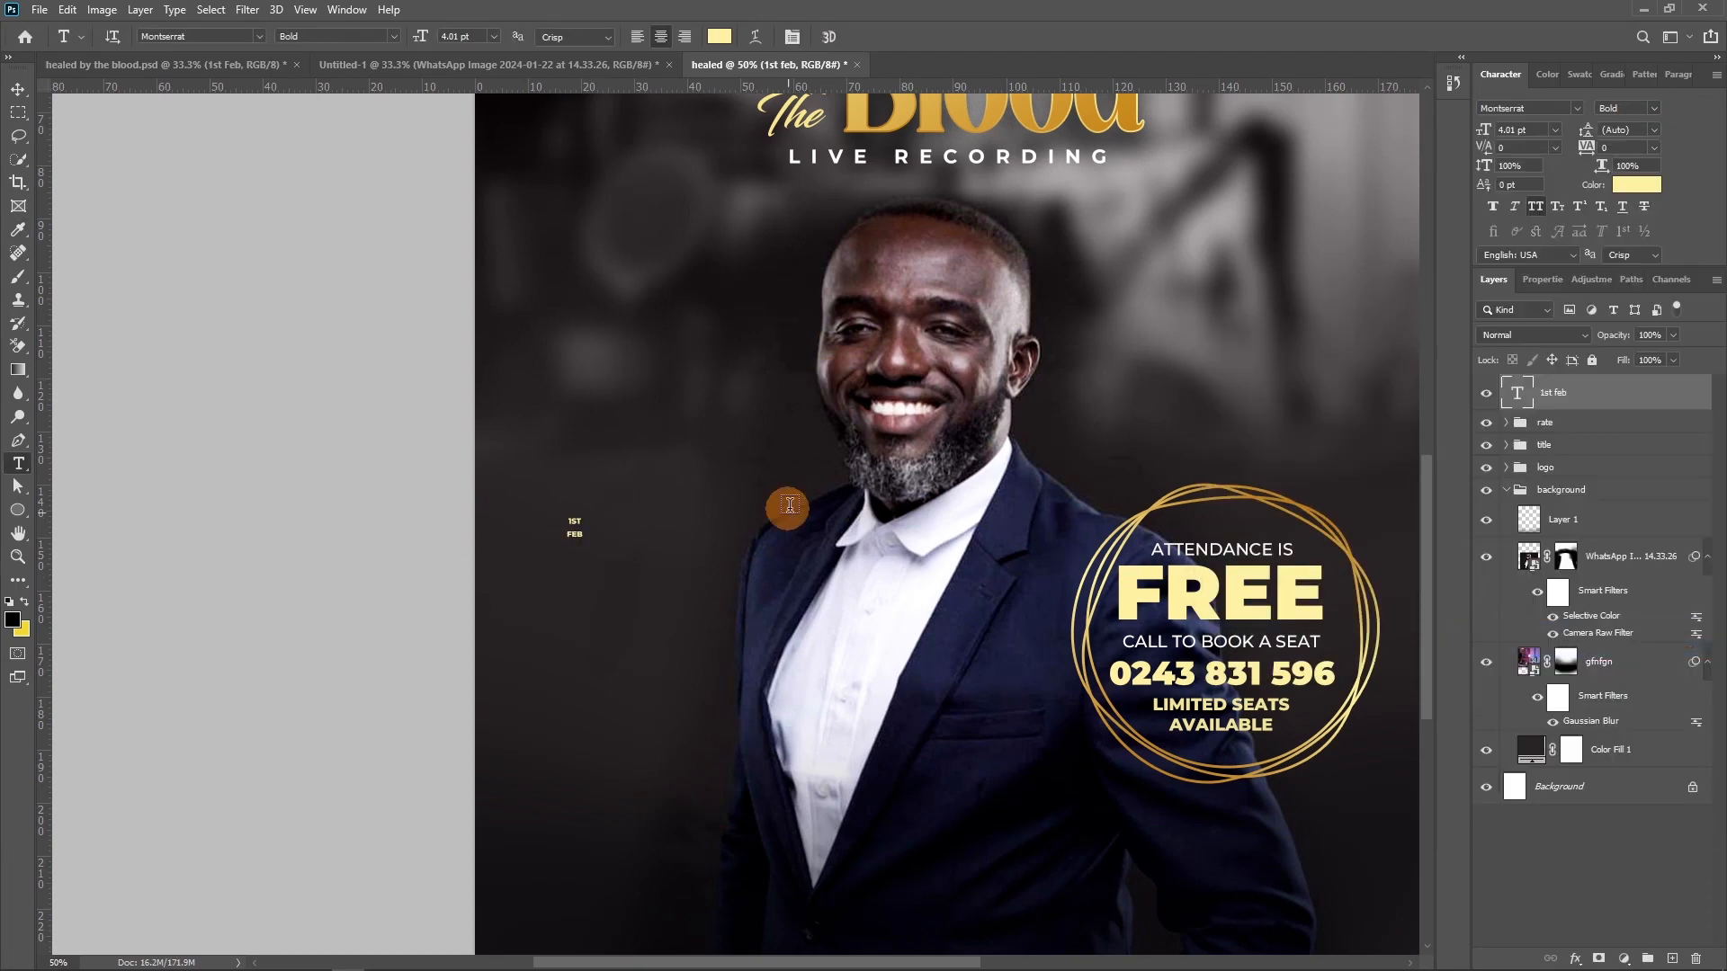
click(1654, 130)
drag(1481, 129, 1613, 129)
click(1627, 197)
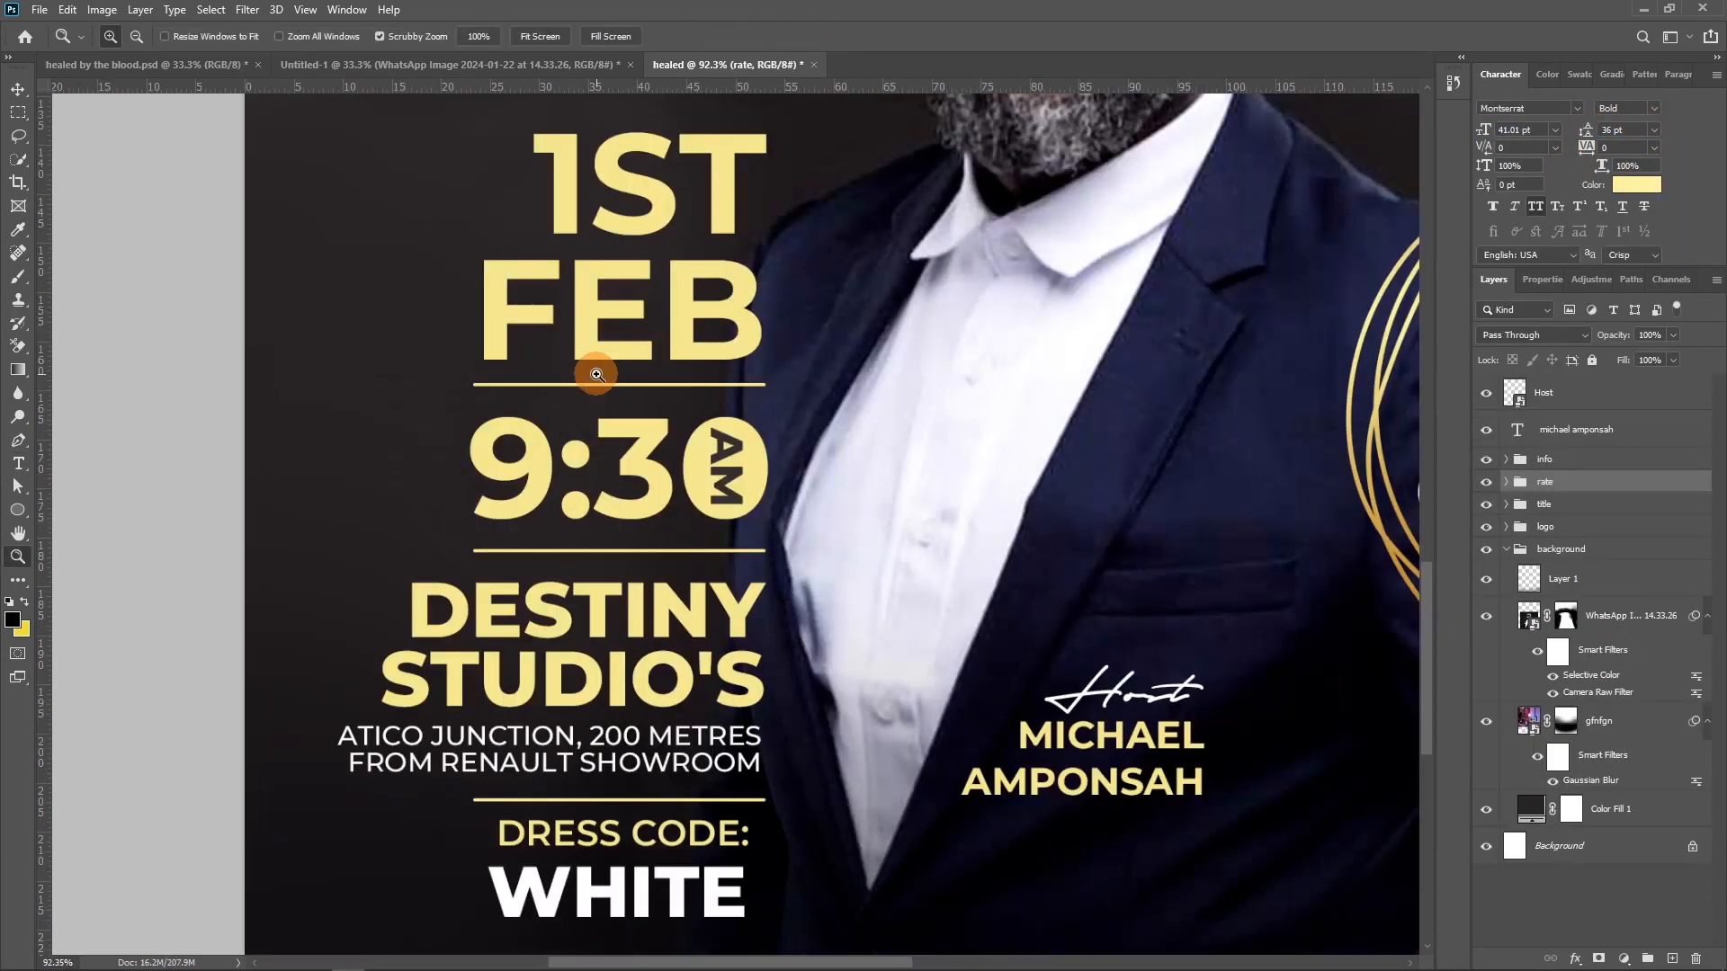
Step: Examine how AM is set inside the zero of 9:30 by hiding and reshowing its text and Rectangle 3, and check its text colour
key(v)
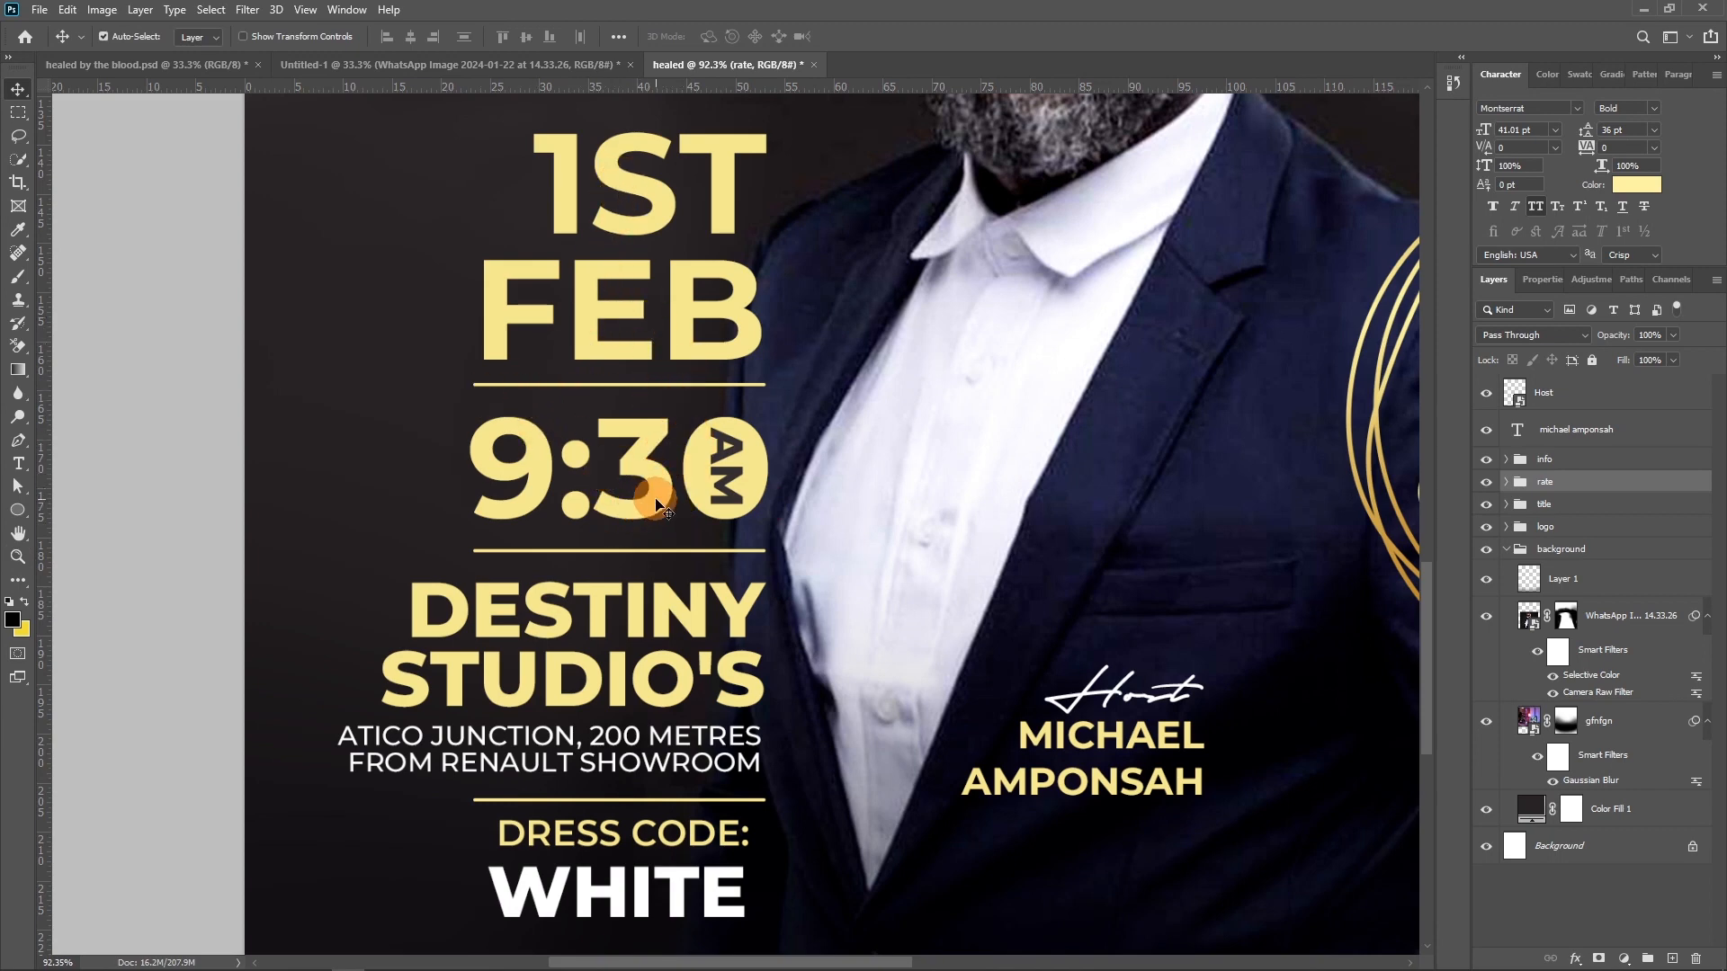
click(736, 481)
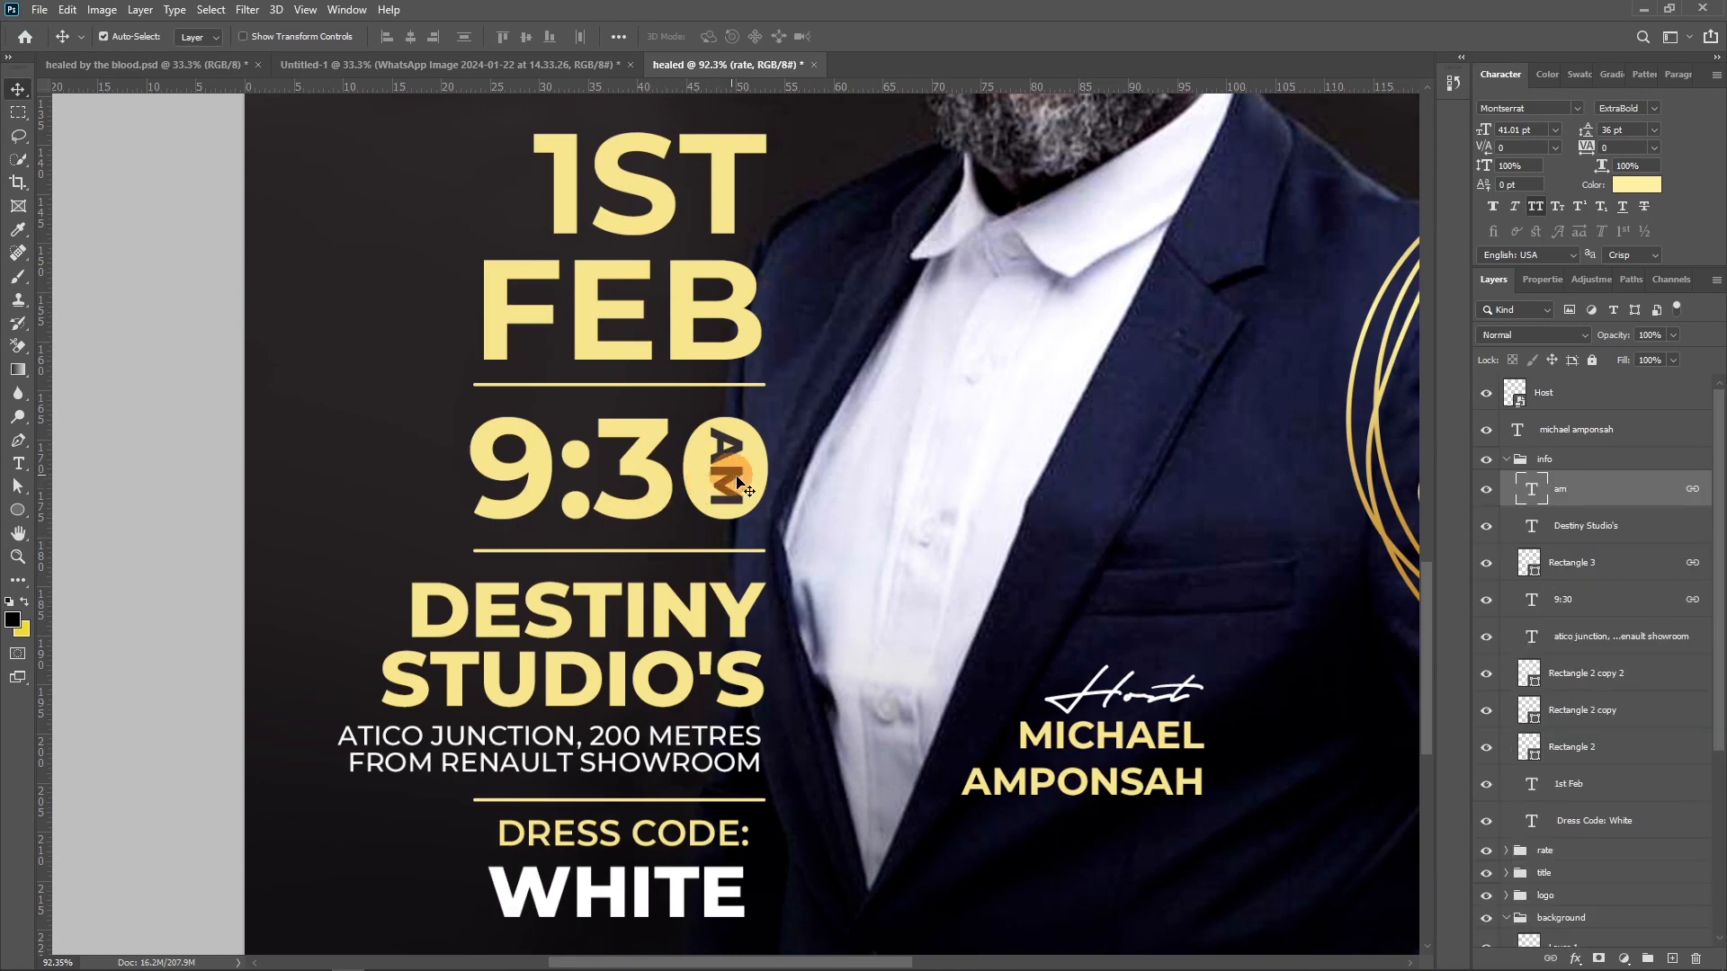
click(1485, 492)
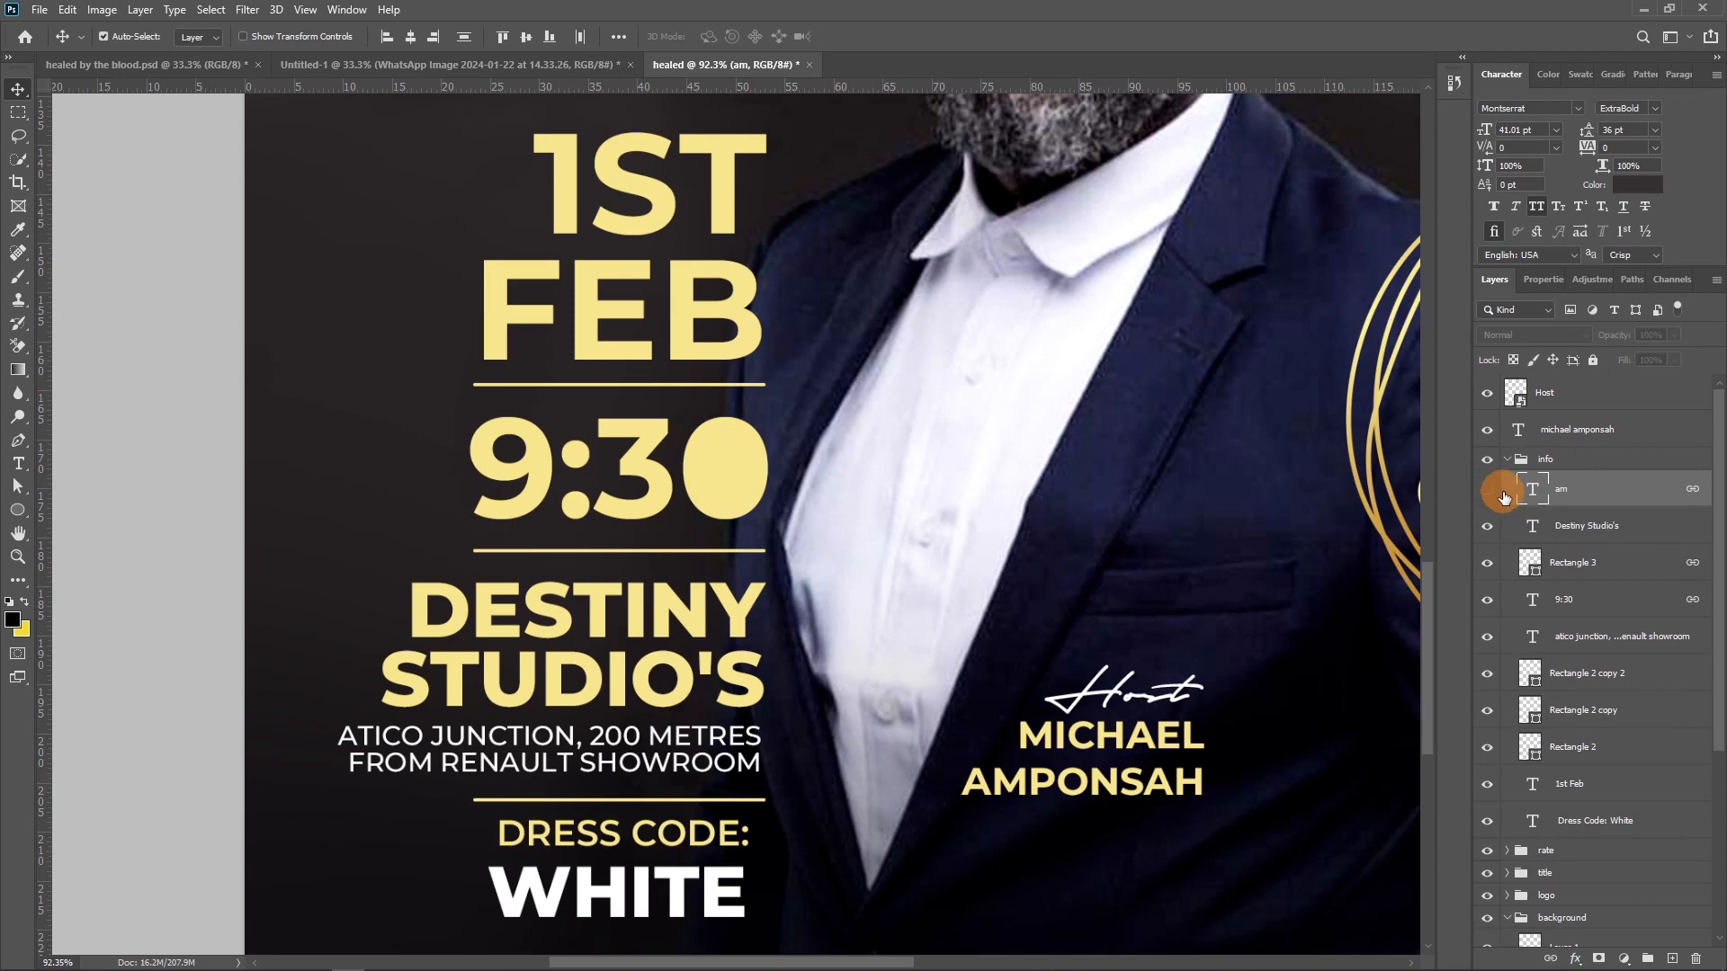
click(1487, 565)
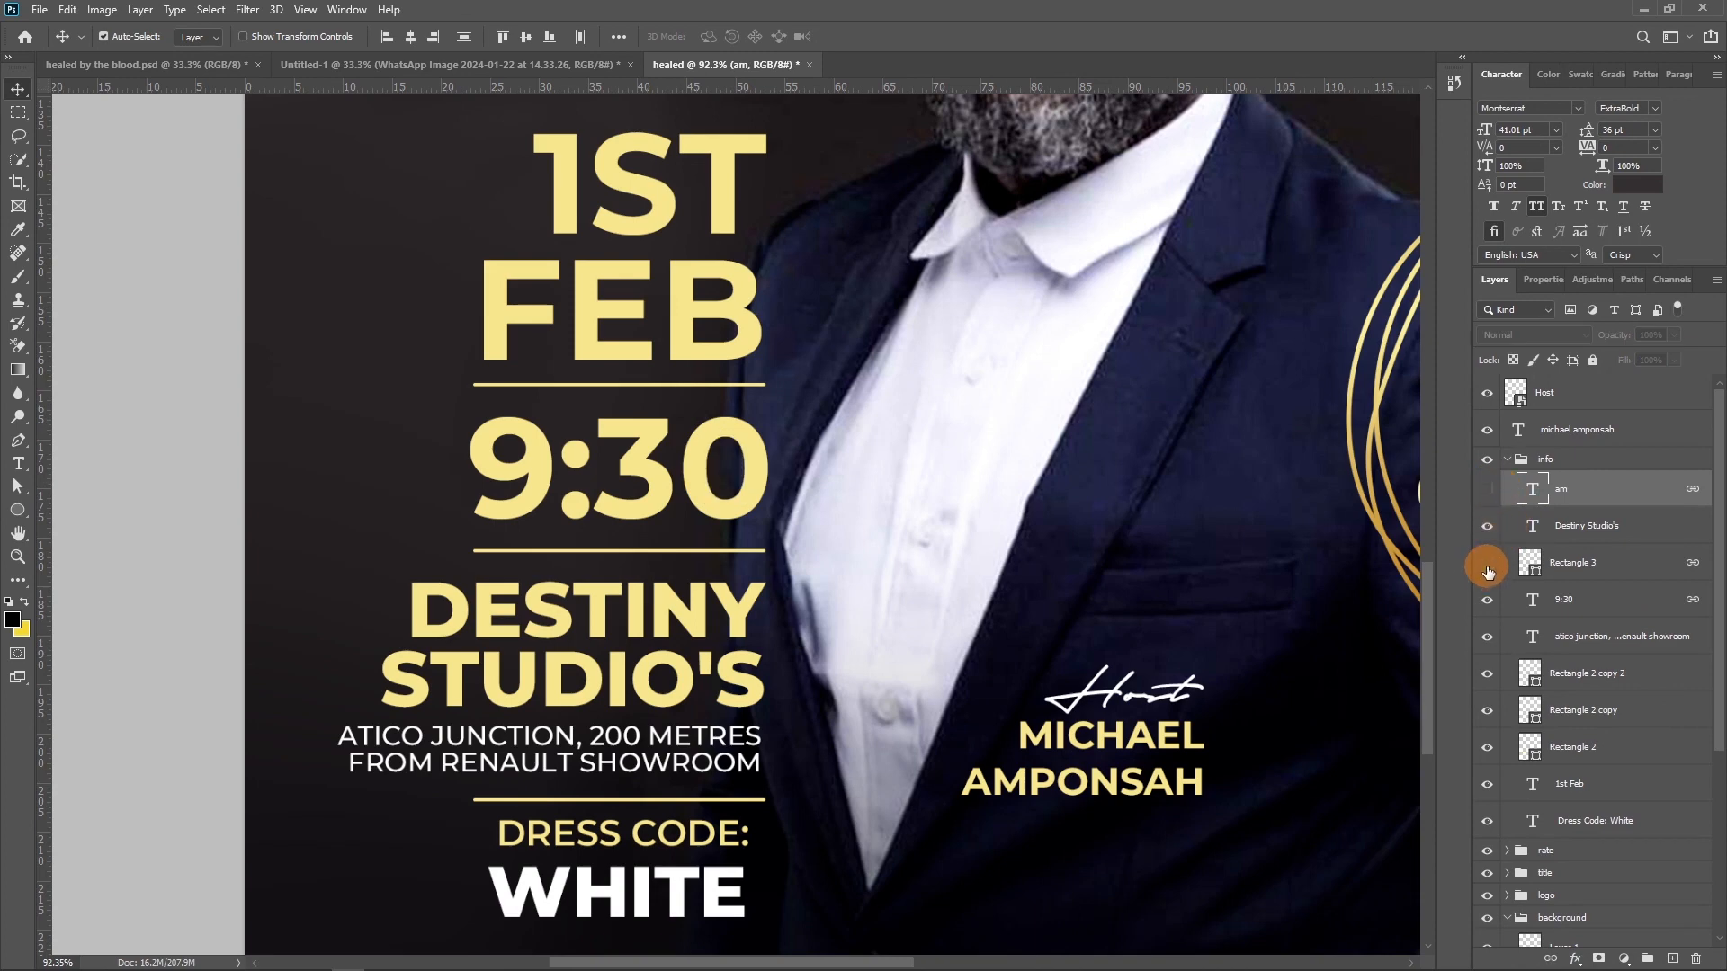
click(1487, 567)
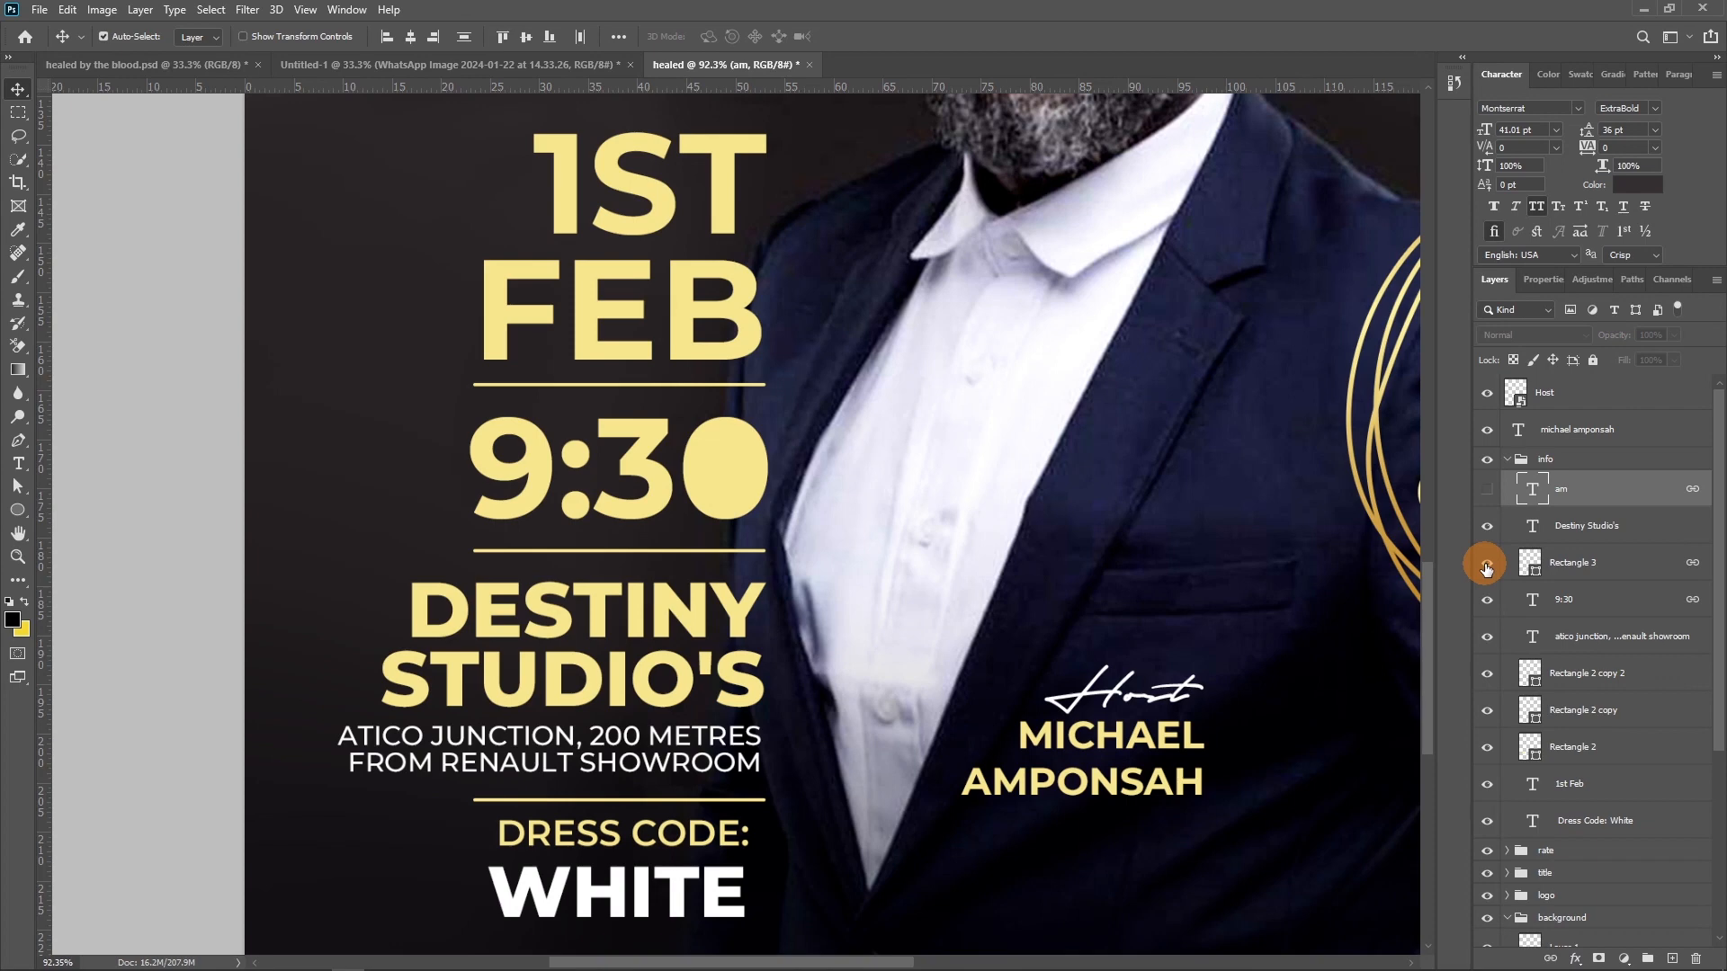
click(1489, 492)
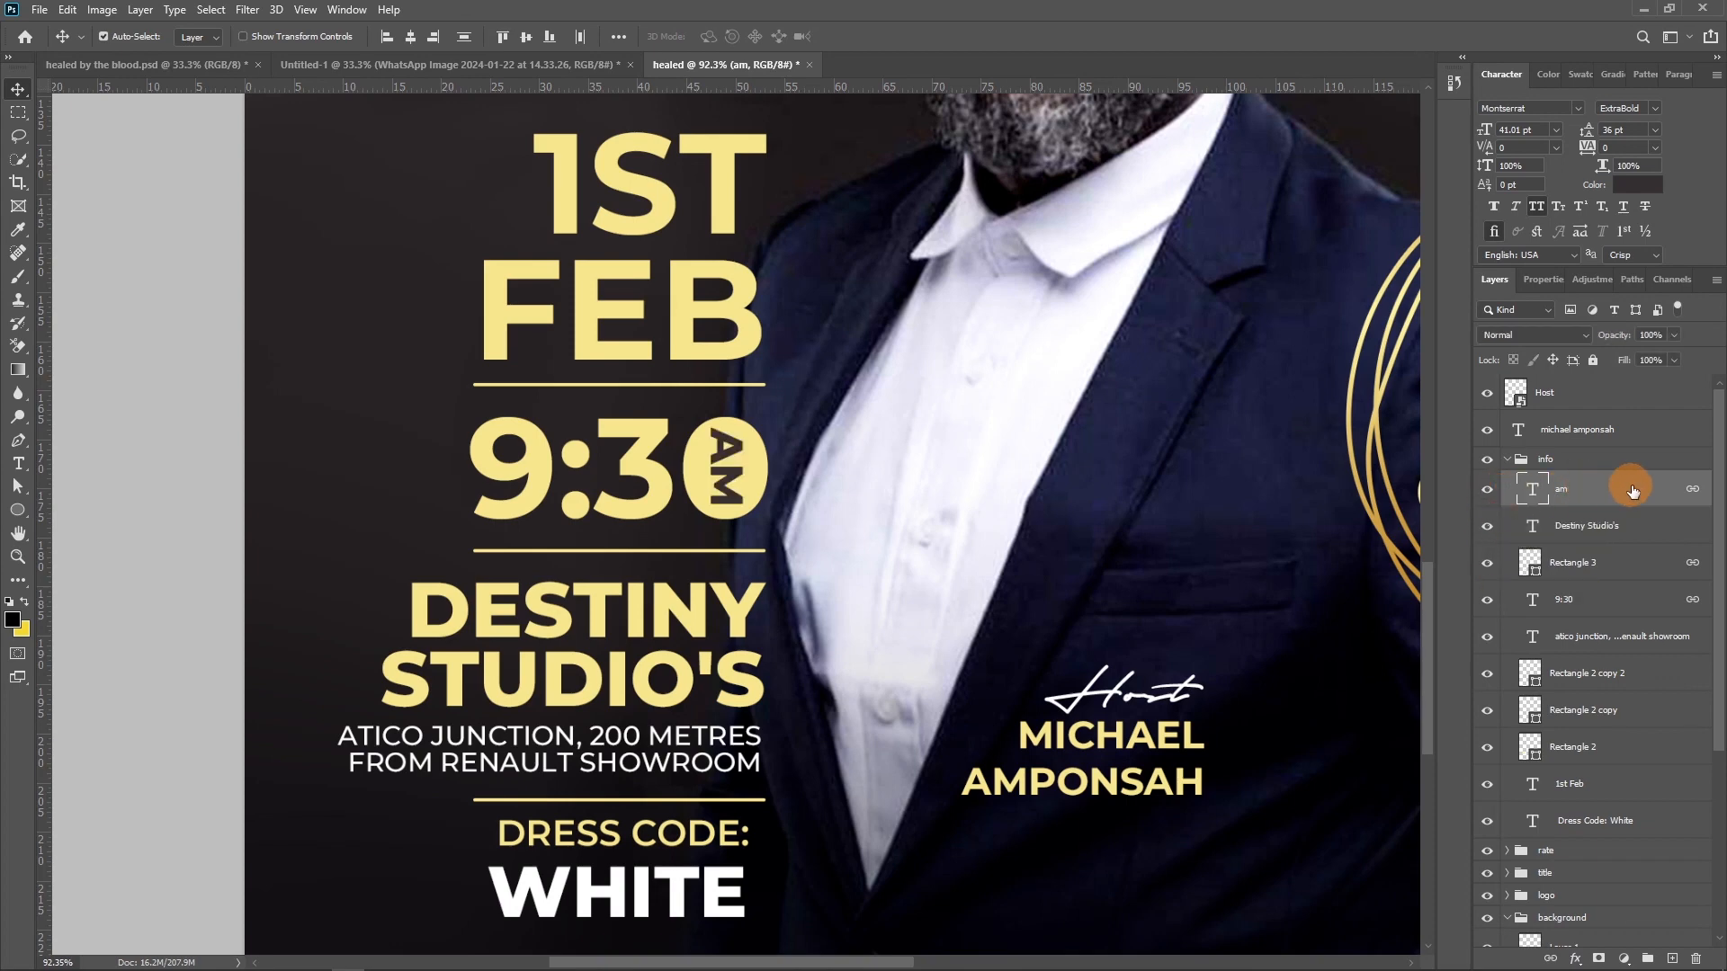
click(1624, 186)
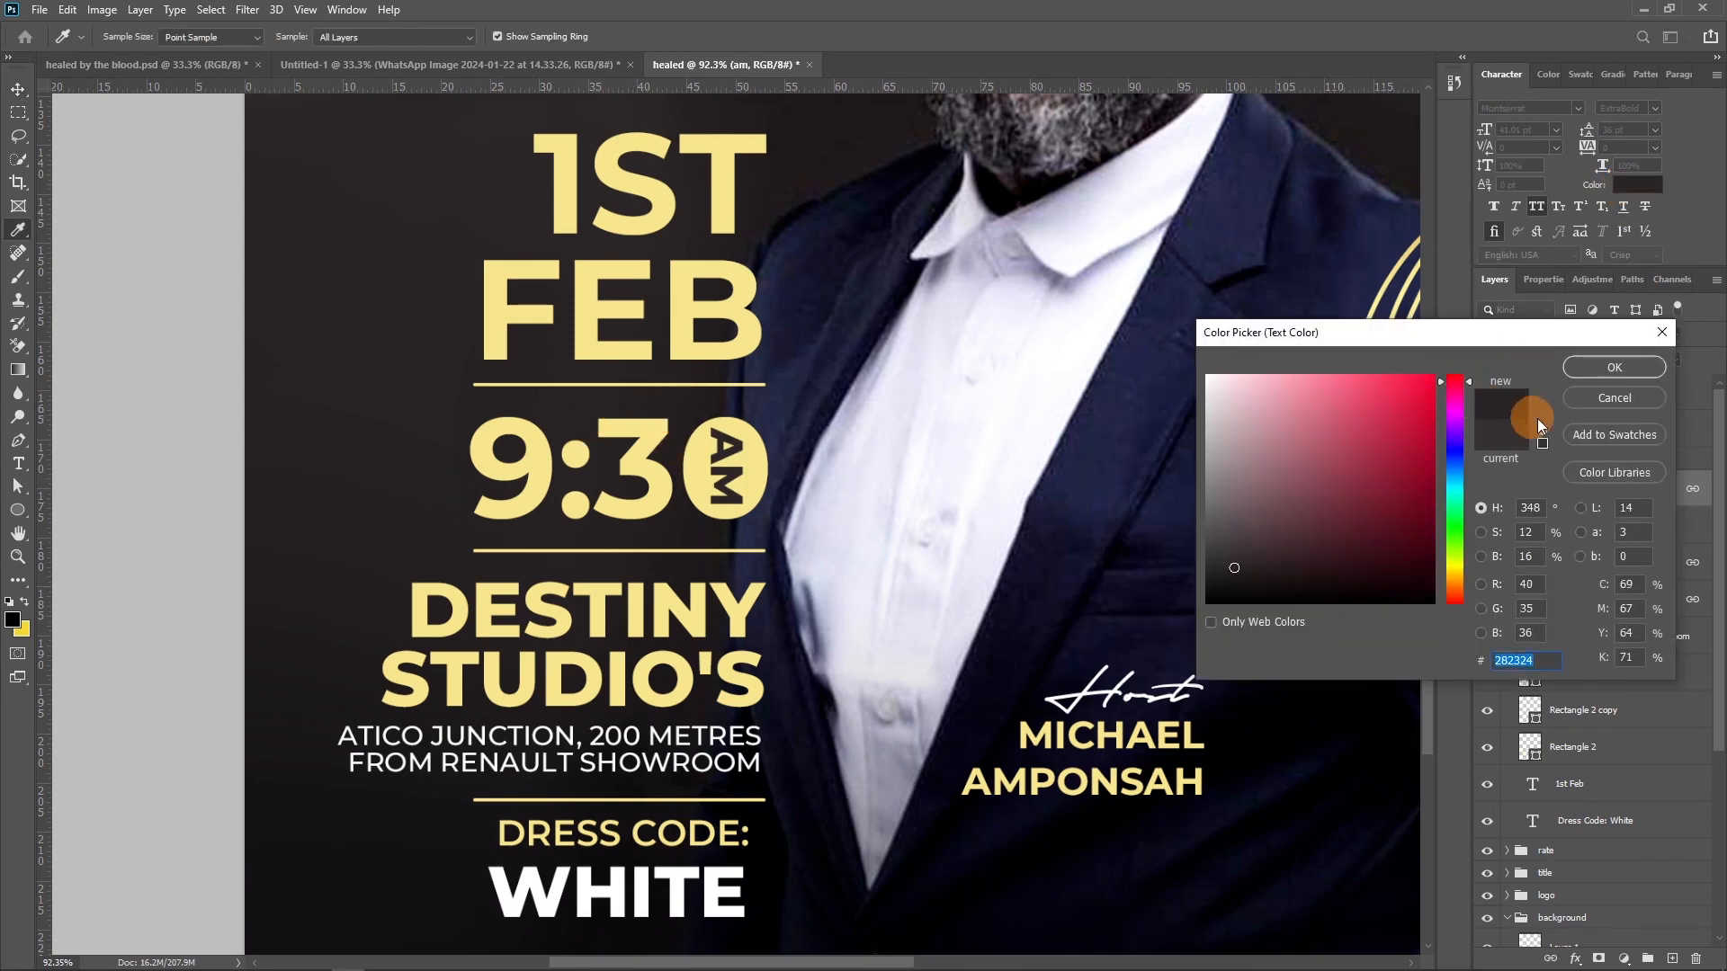
click(1614, 398)
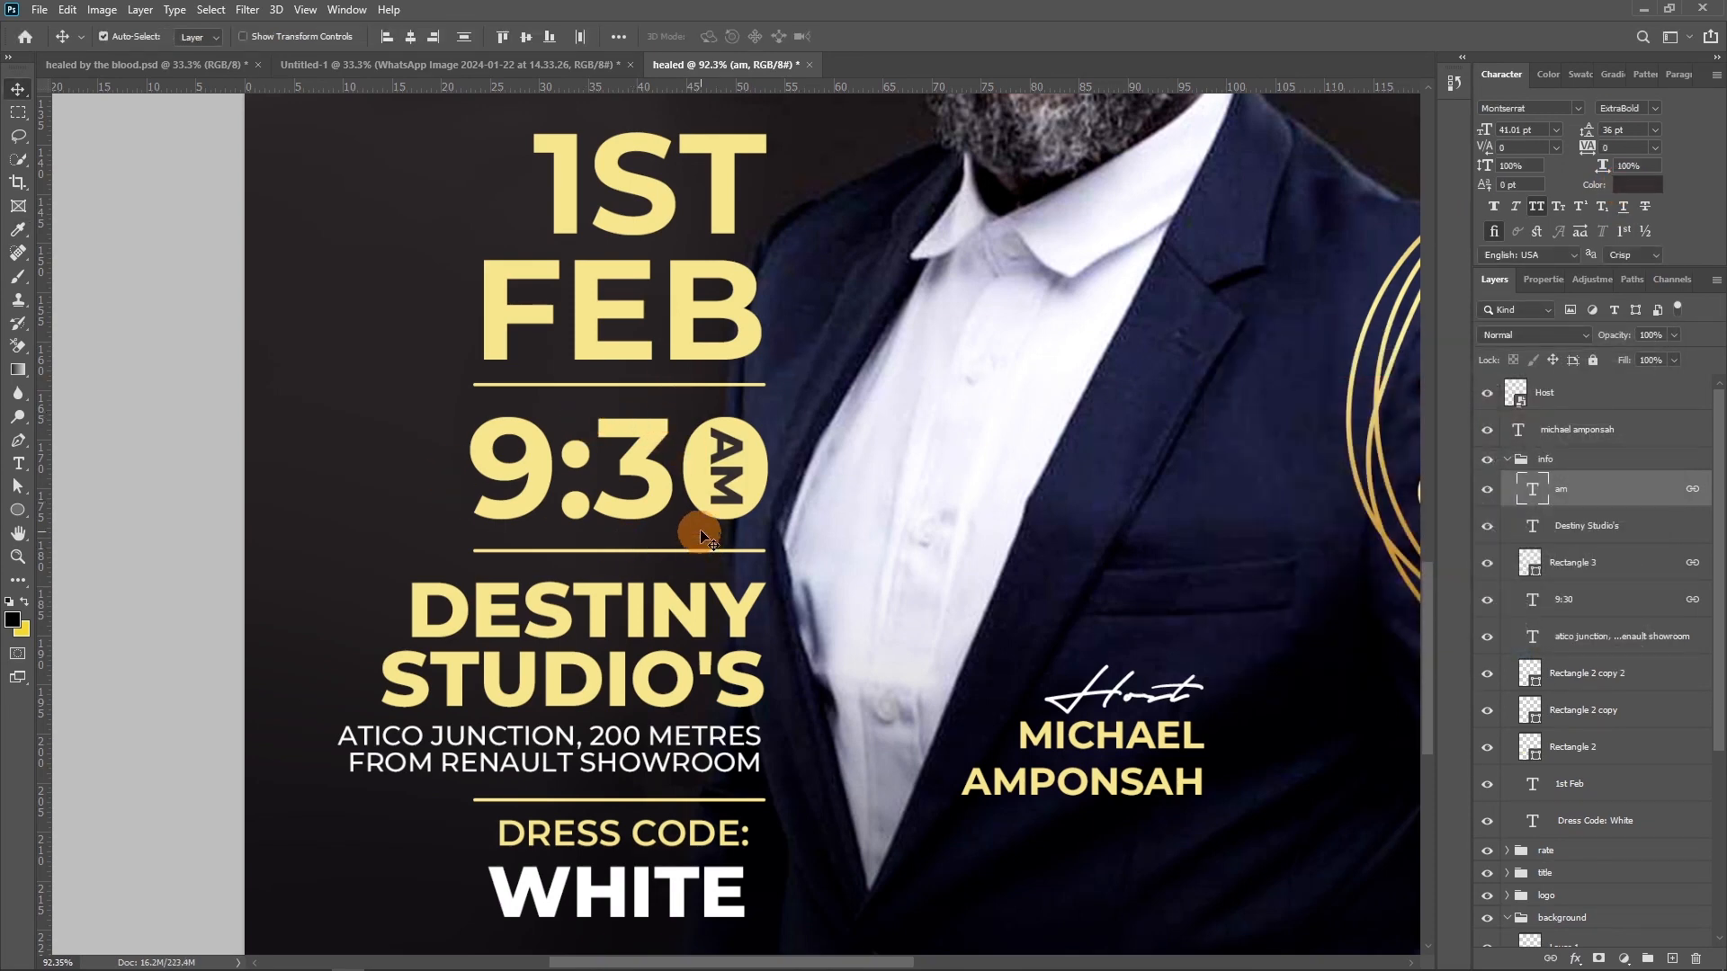
Step: Look over the date, venue, dress code and host texts, the ring ornament and the title, and view the whole flyer
scroll(629, 605, down, 5)
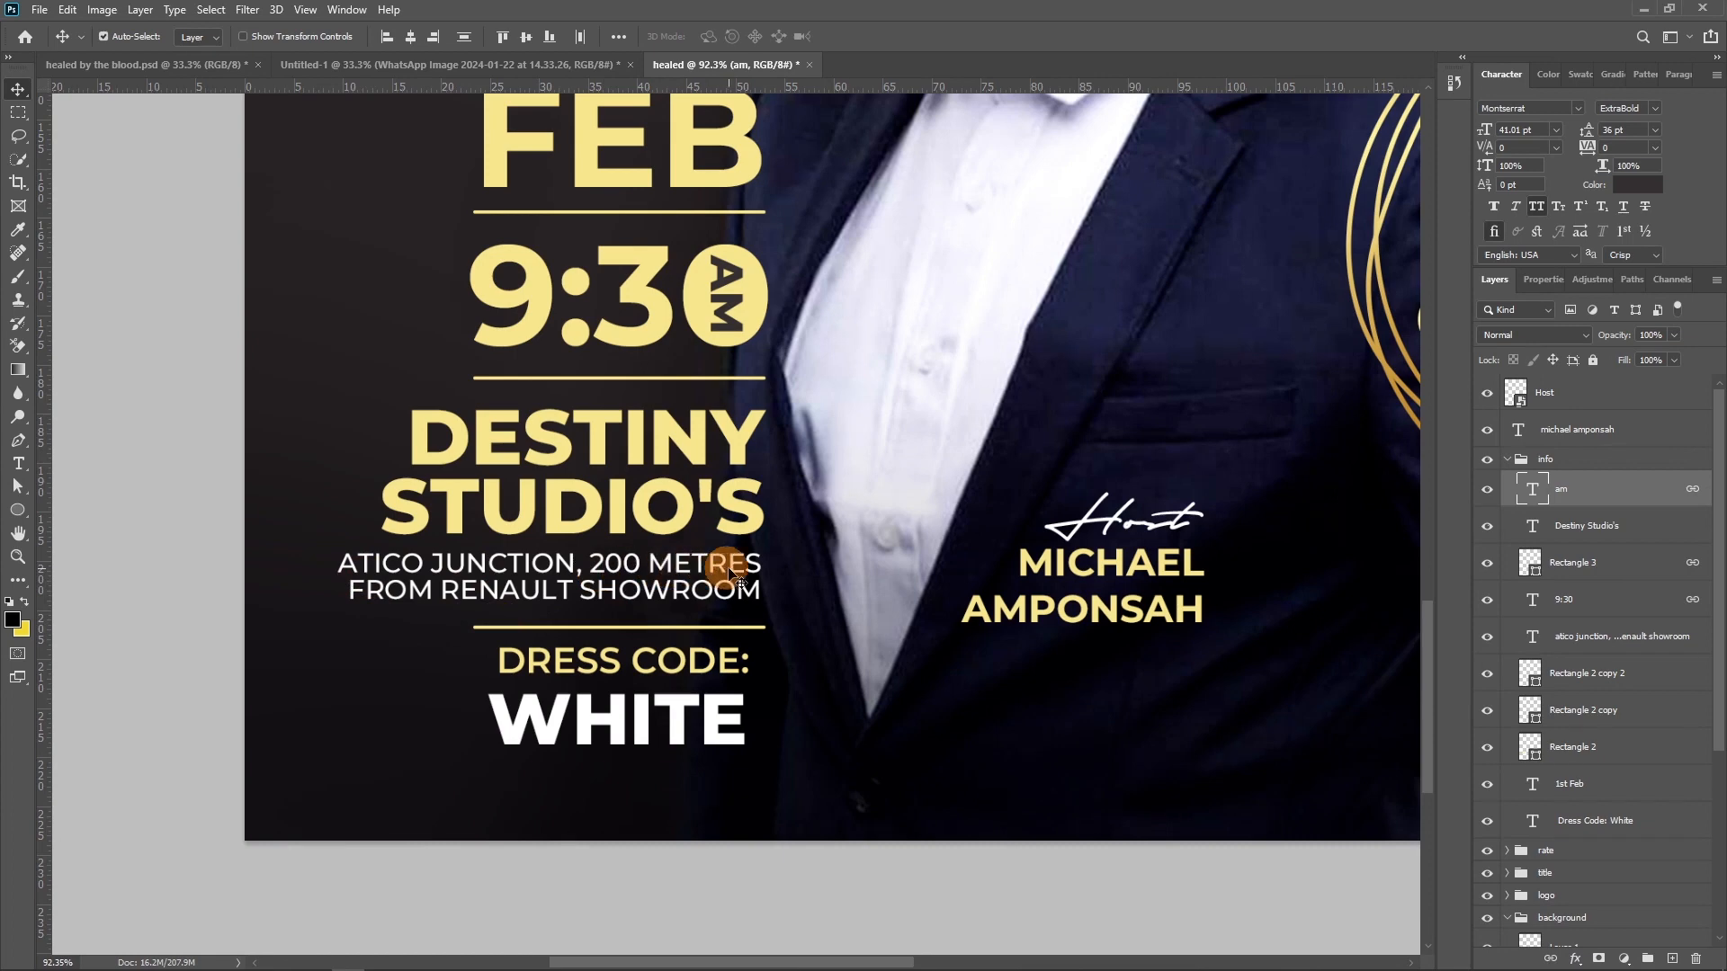
scroll(558, 636, down, 3)
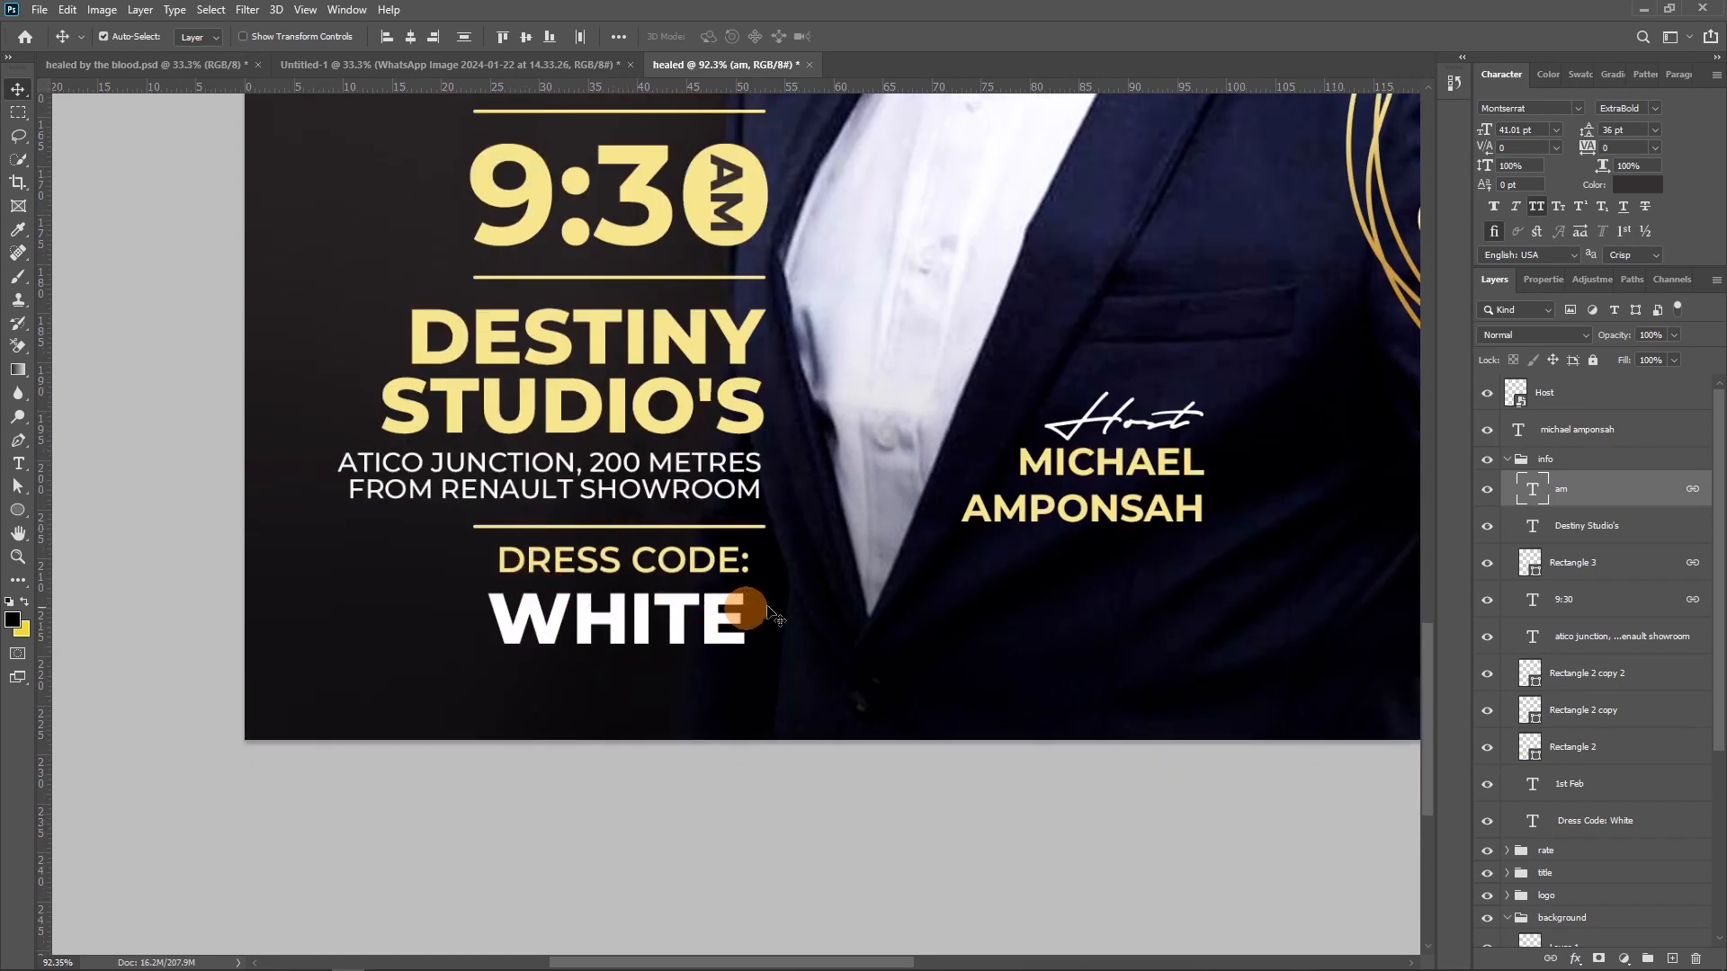
mouse_move(1184, 438)
mouse_down()
mouse_move(1005, 531)
mouse_move(892, 691)
mouse_move(936, 731)
mouse_up()
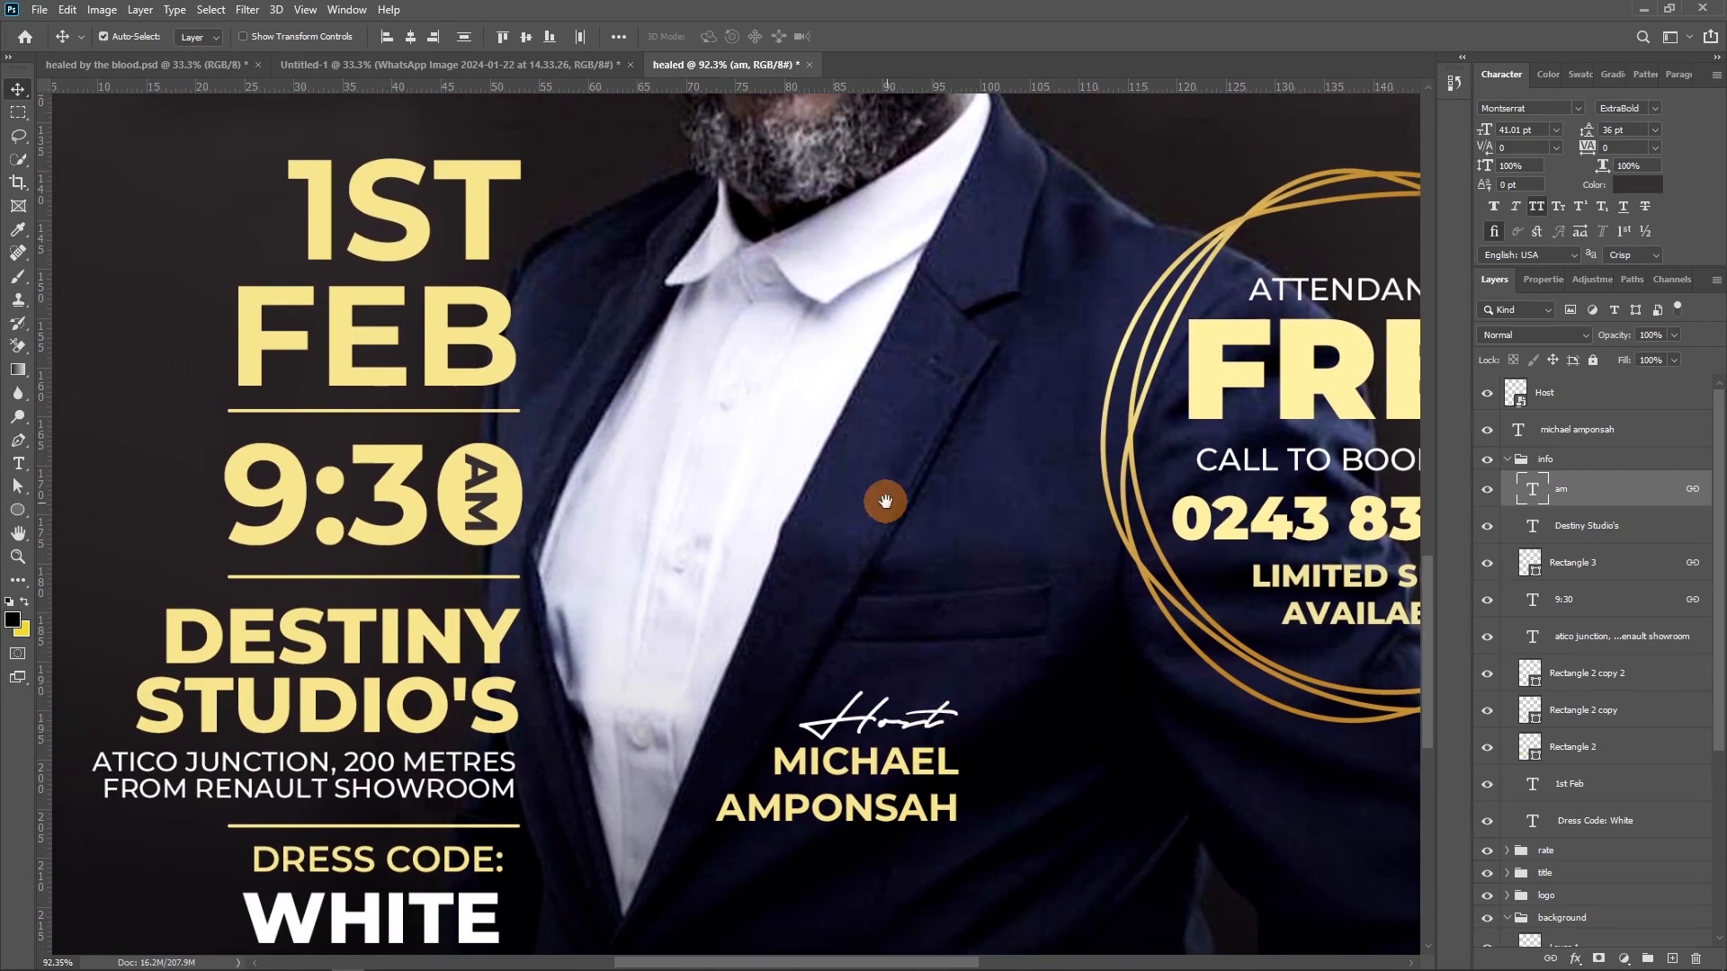
drag(903, 347, 903, 515)
key(ctrl+minus)
key(ctrl+minus)
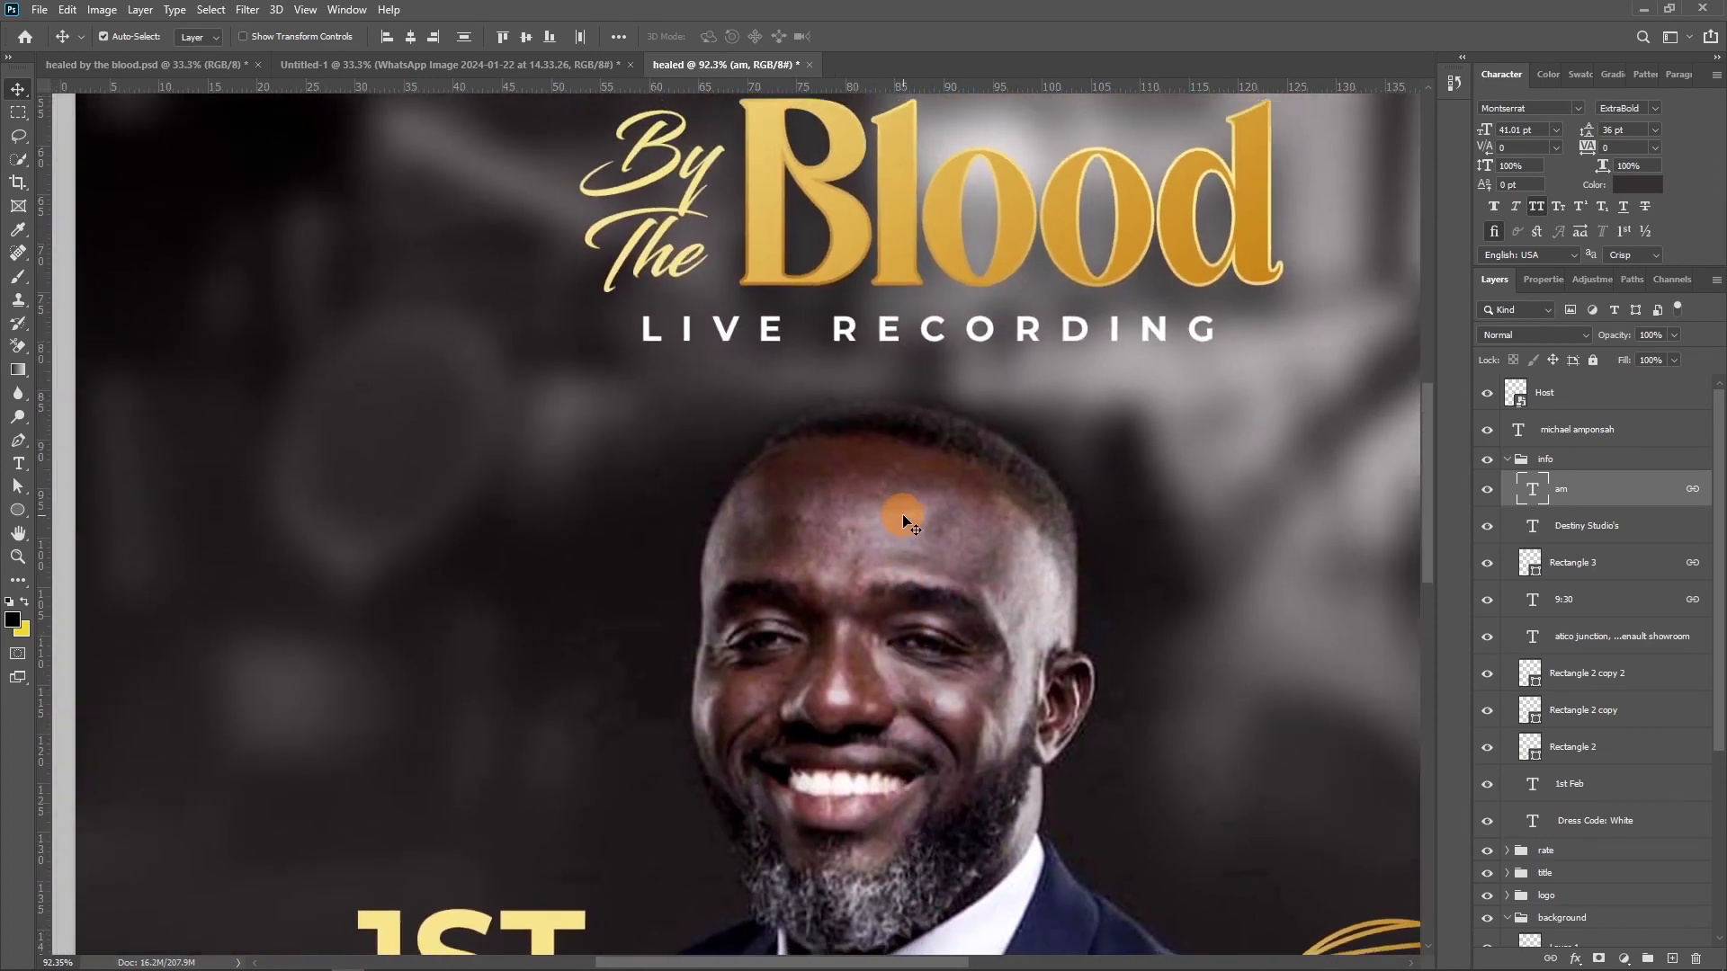
key(ctrl+minus)
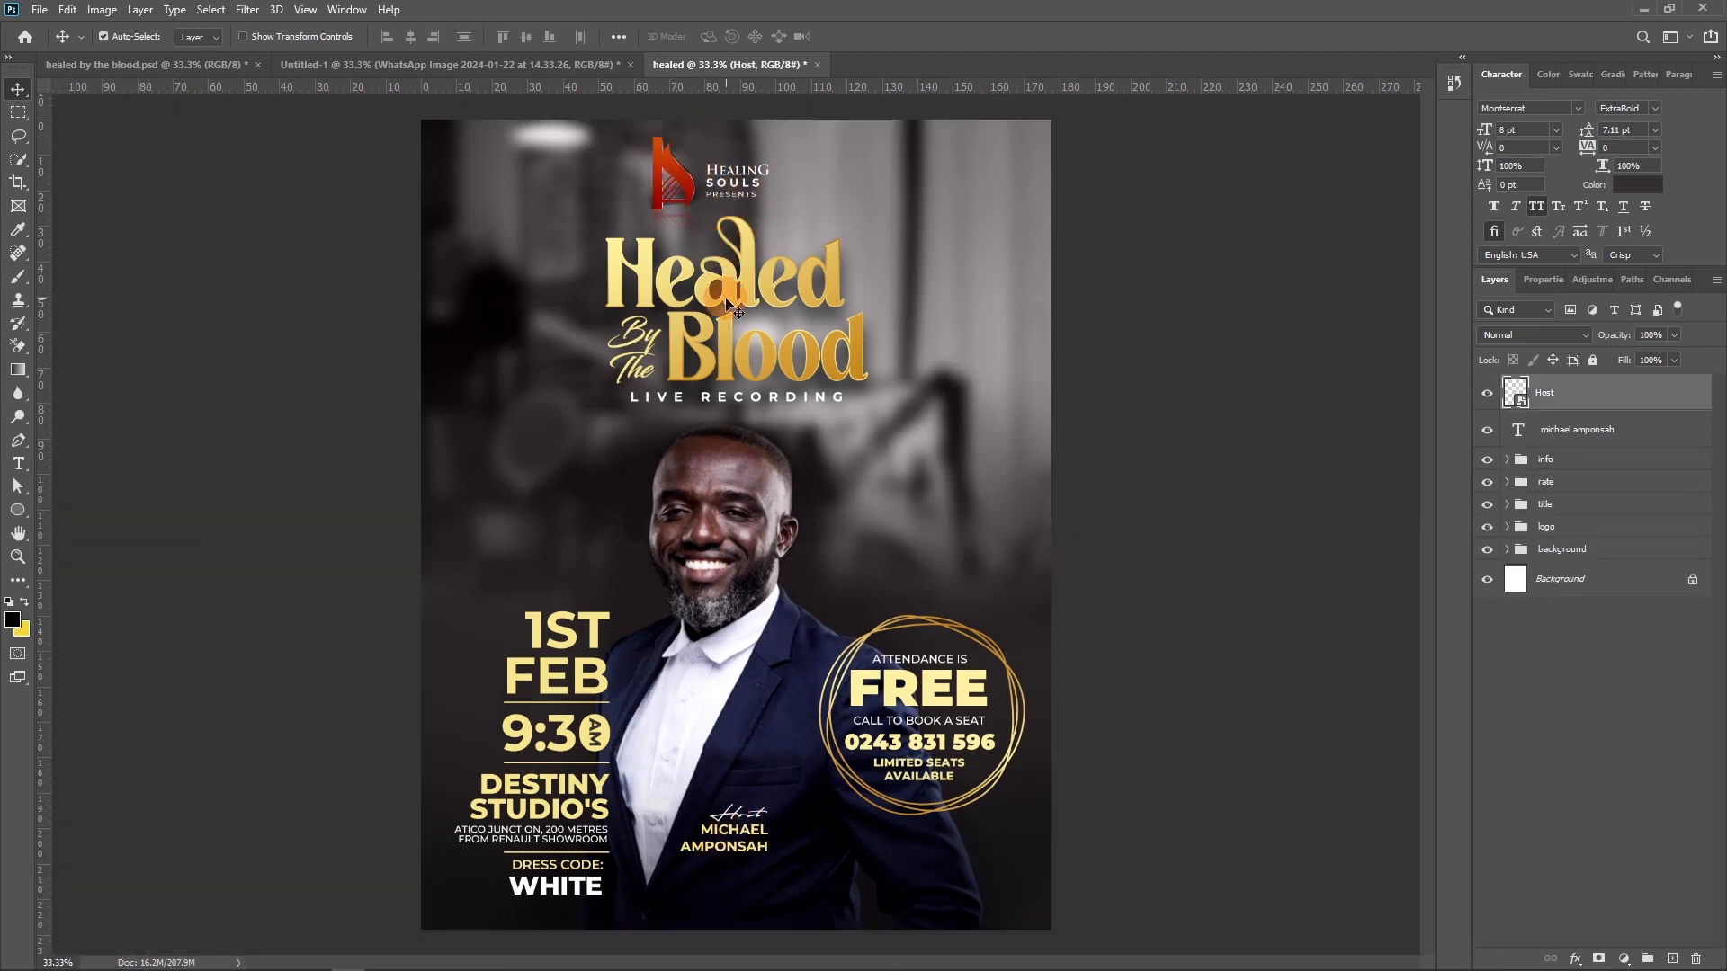
Step: Add a Brightness/Contrast adjustment layer above all layers with brightness 18 and contrast 8
click(1624, 959)
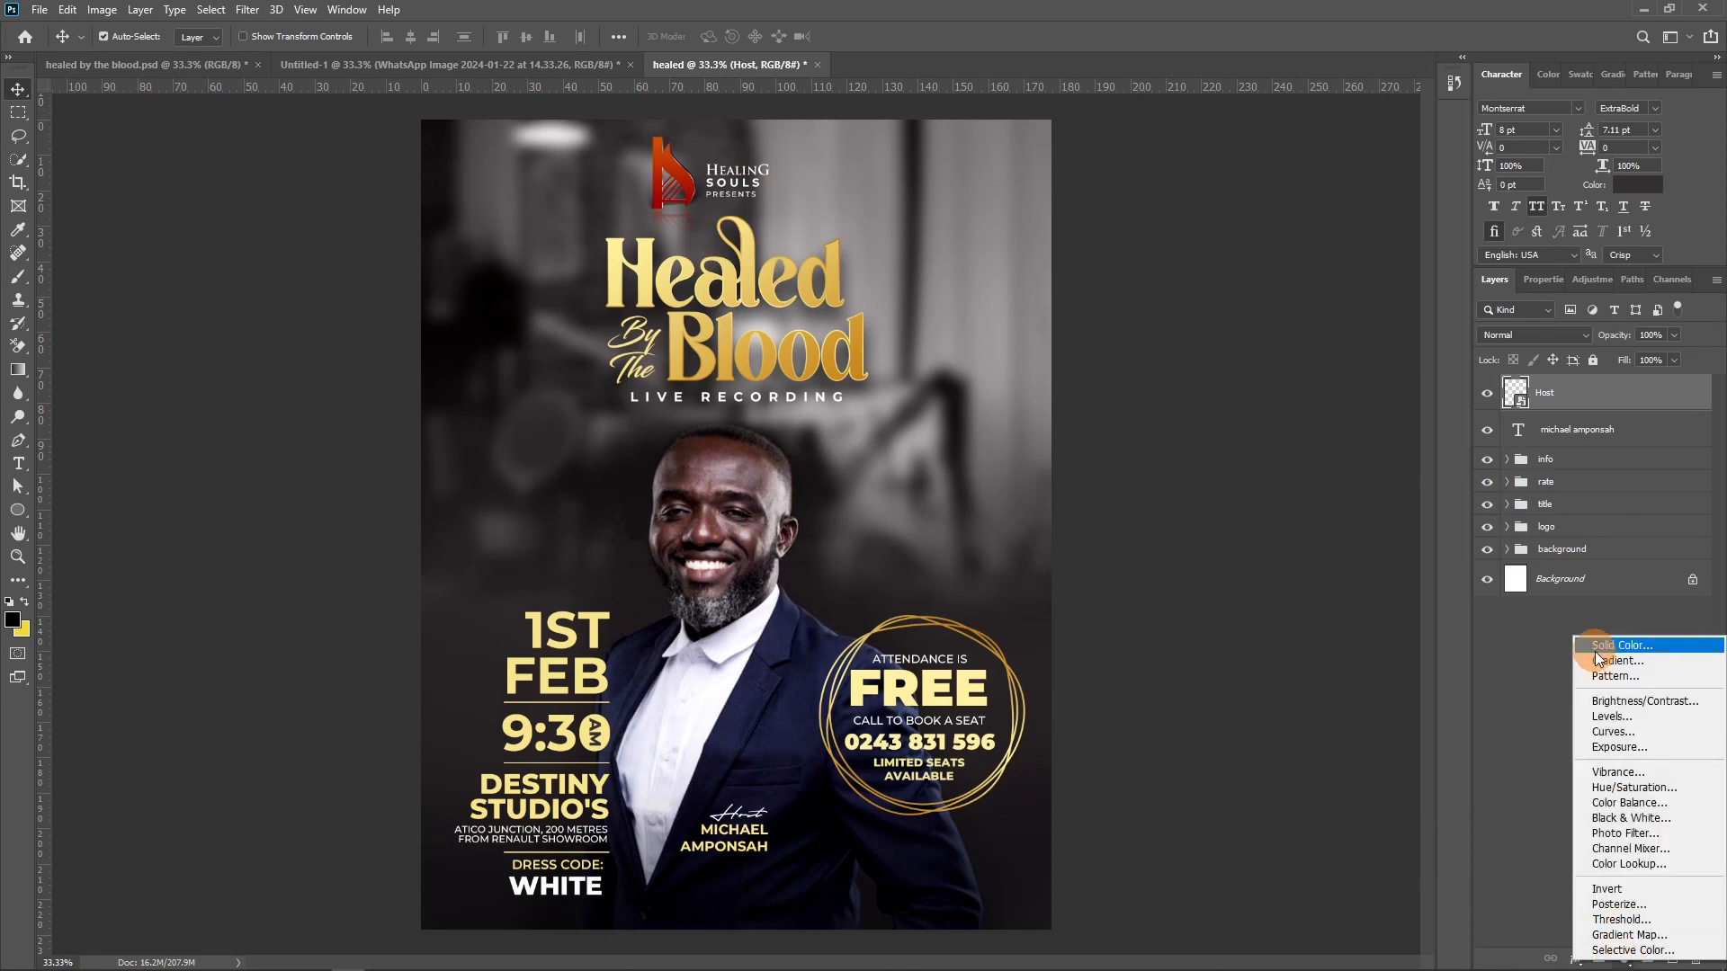
click(1617, 700)
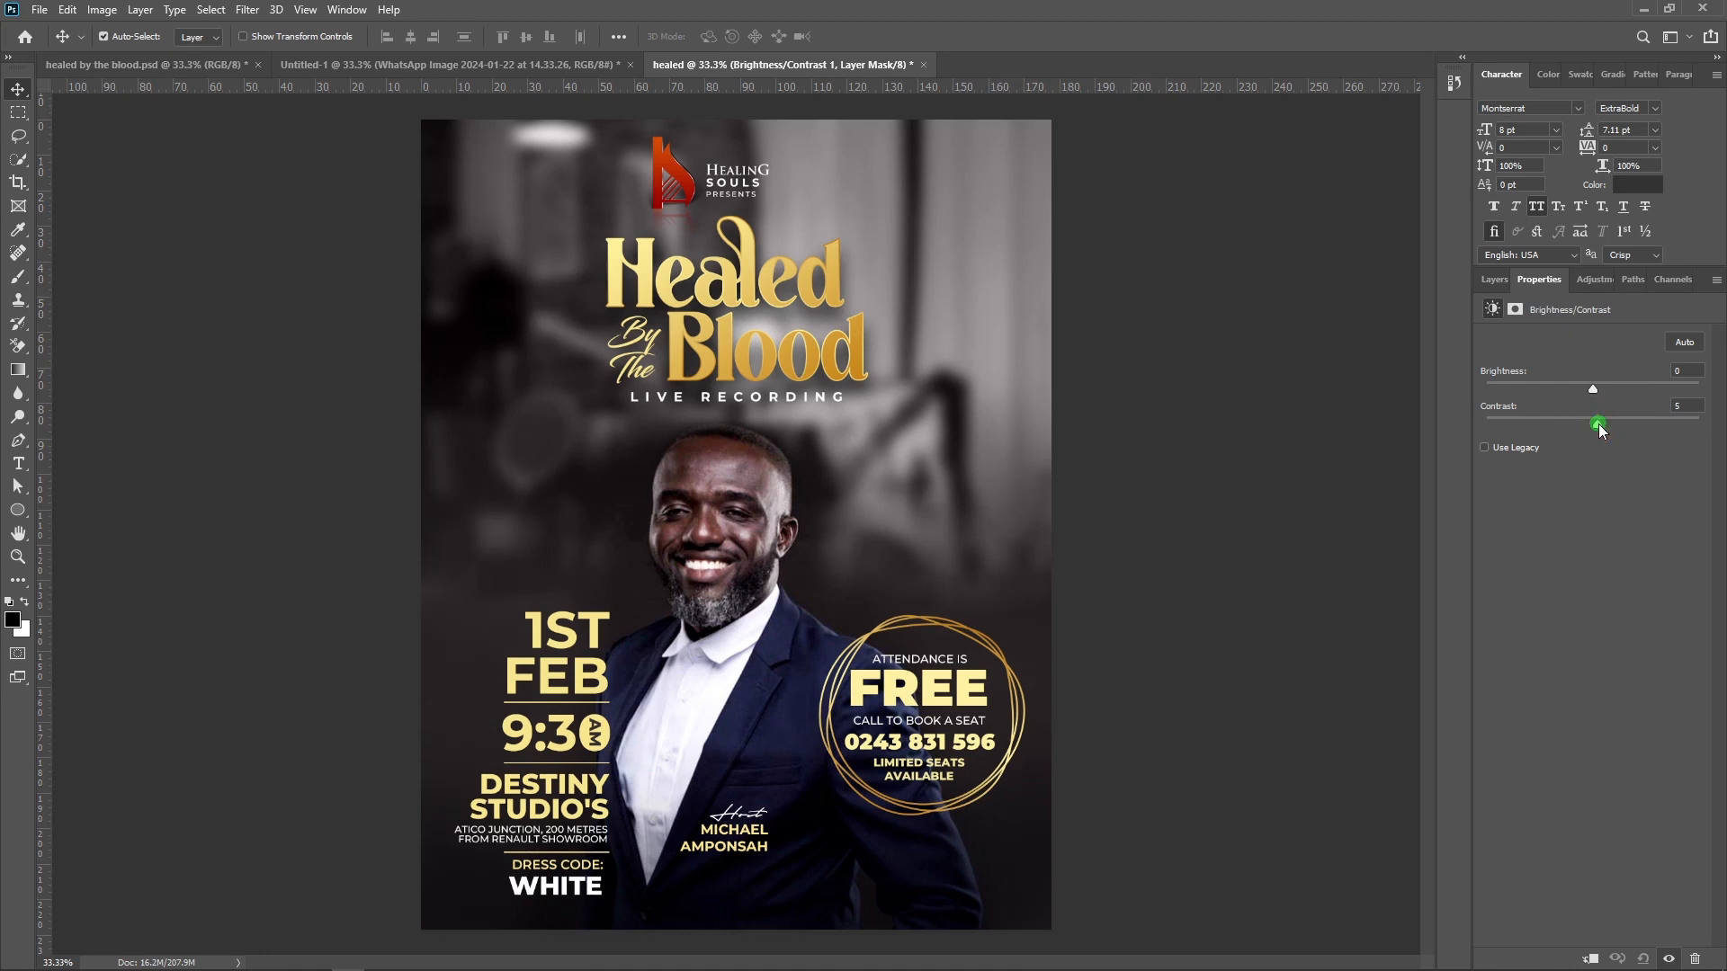
drag(1602, 392, 1606, 395)
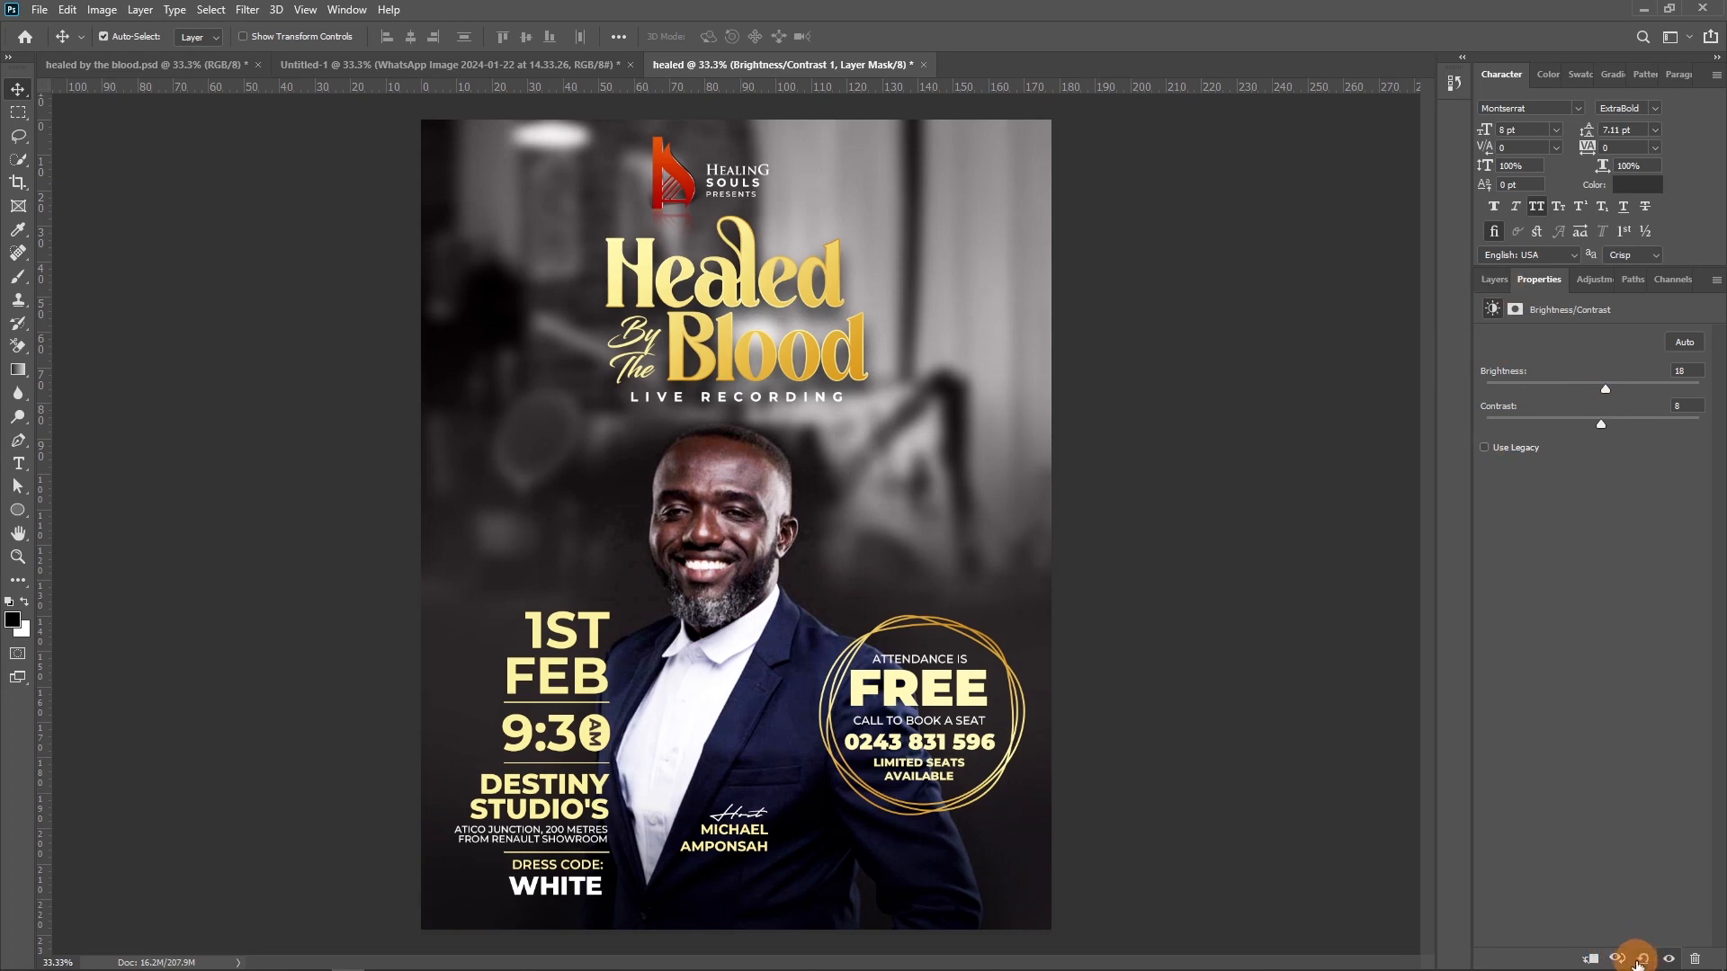
Step: Add a Color Balance adjustment layer above all layers, setting midtones to cyan–red +5 and yellow–blue -10 and adjusting magenta–green slightly toward magenta
click(1486, 286)
click(1626, 960)
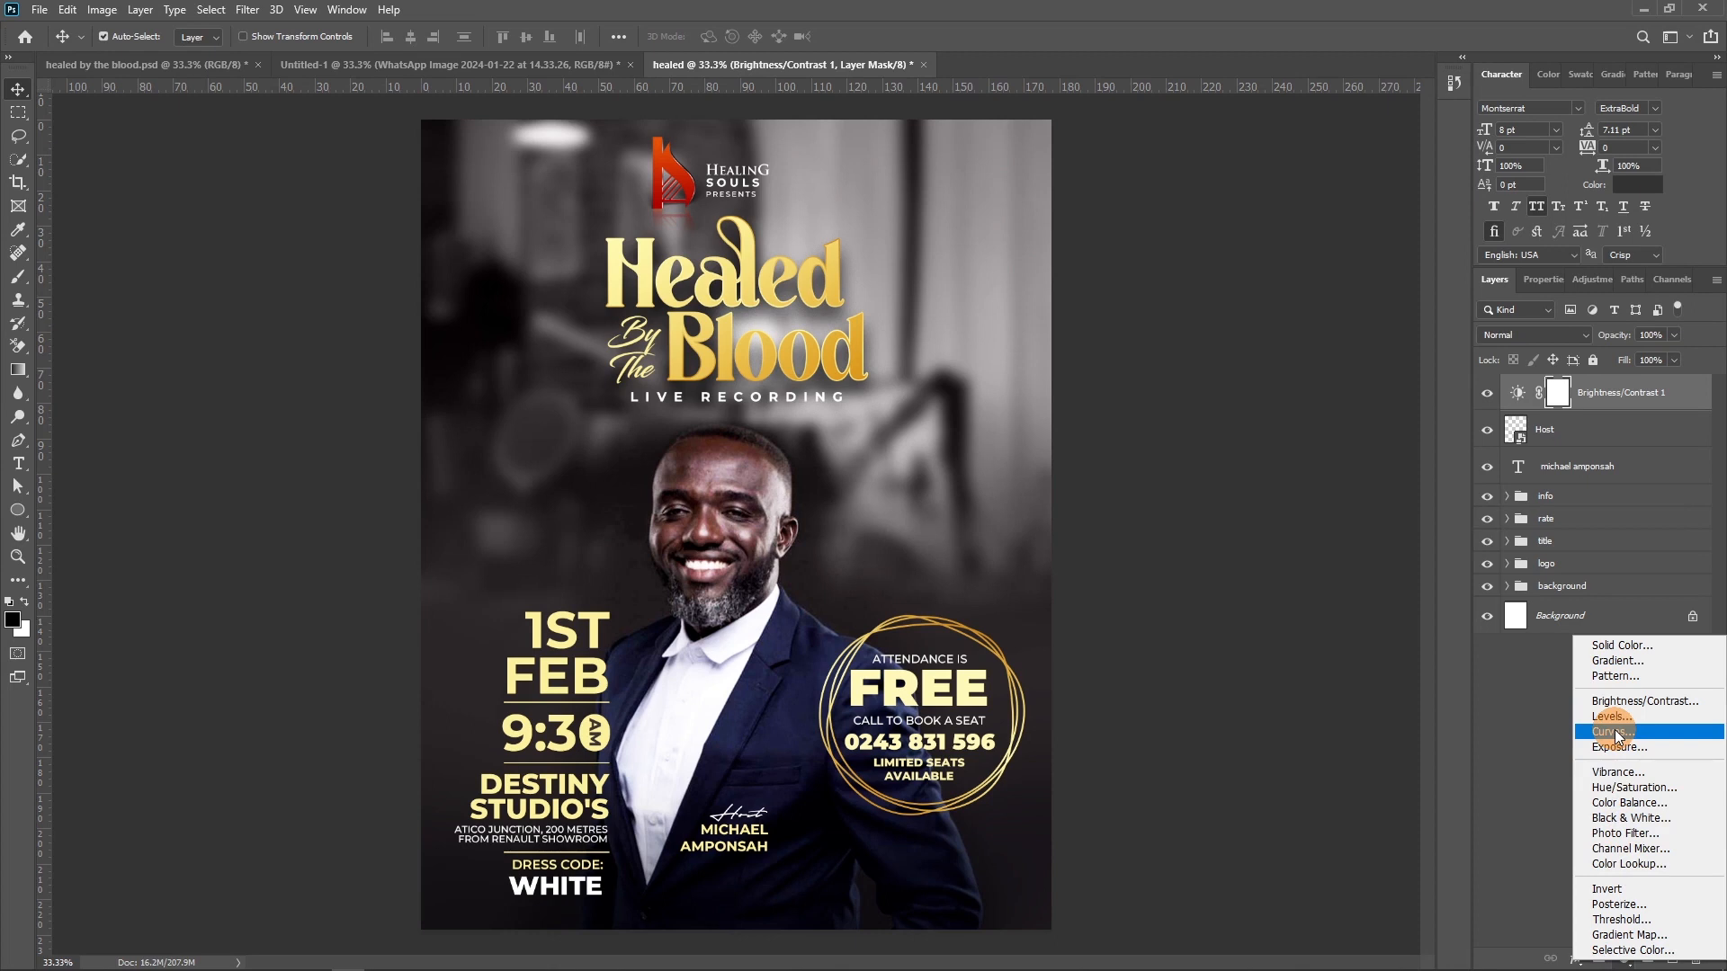
click(1632, 804)
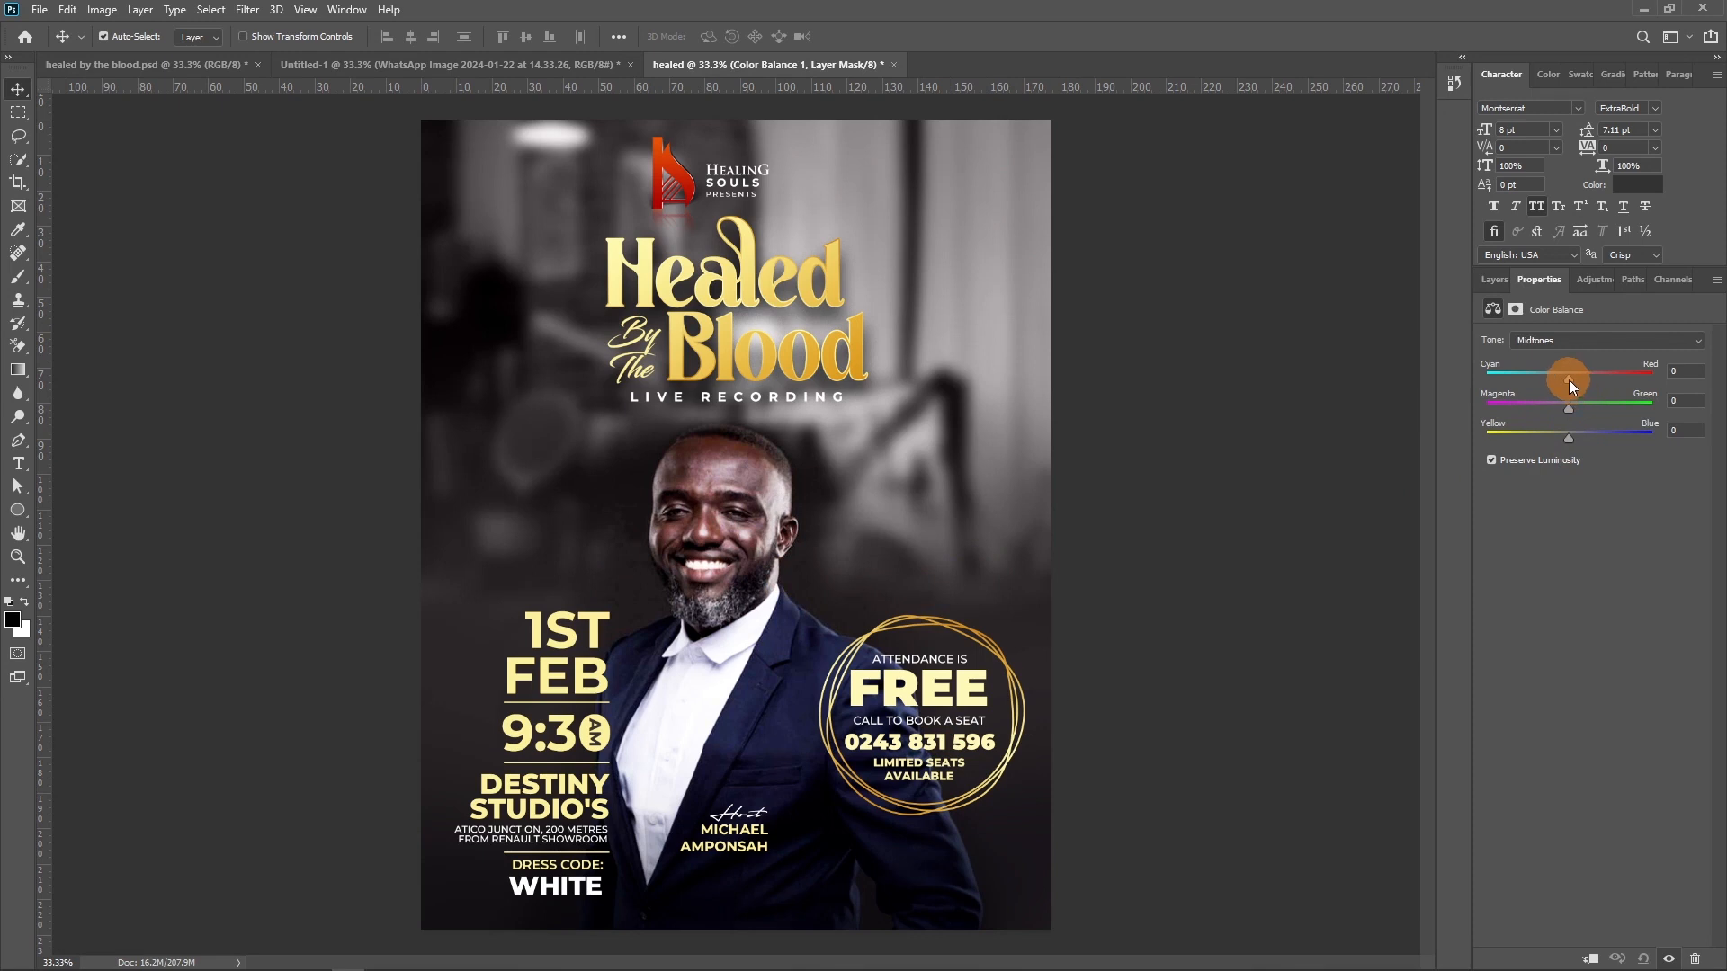
drag(1569, 376, 1579, 378)
drag(1579, 378, 1626, 378)
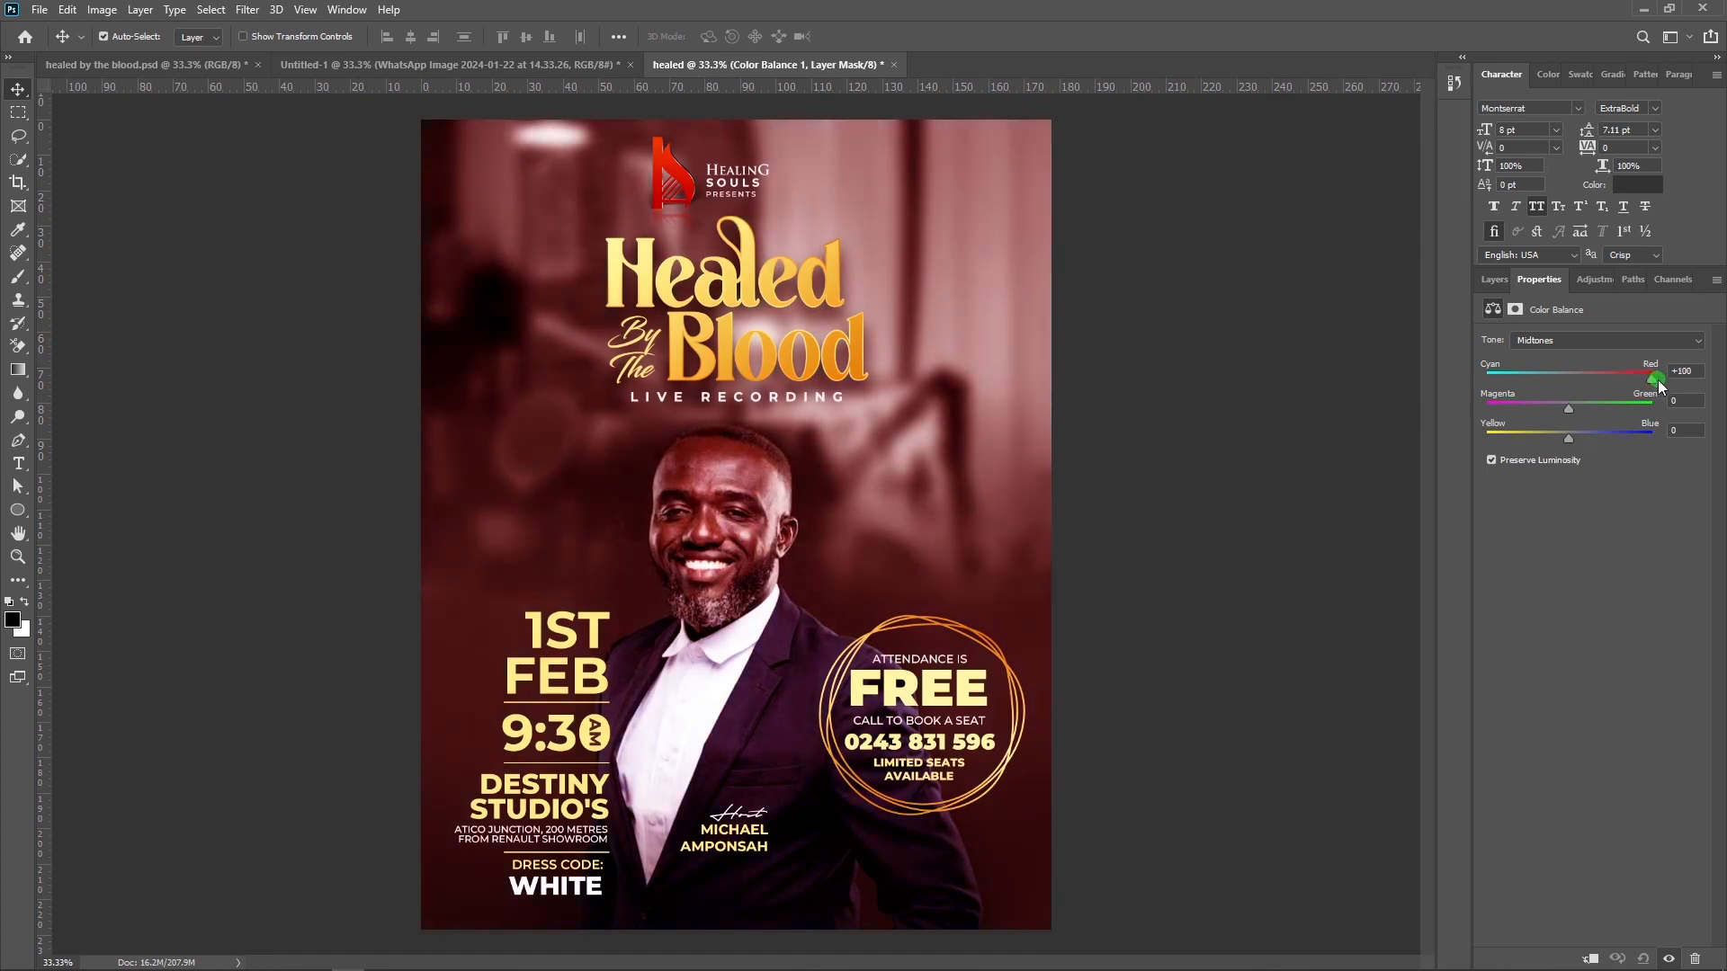
drag(1668, 380, 1562, 443)
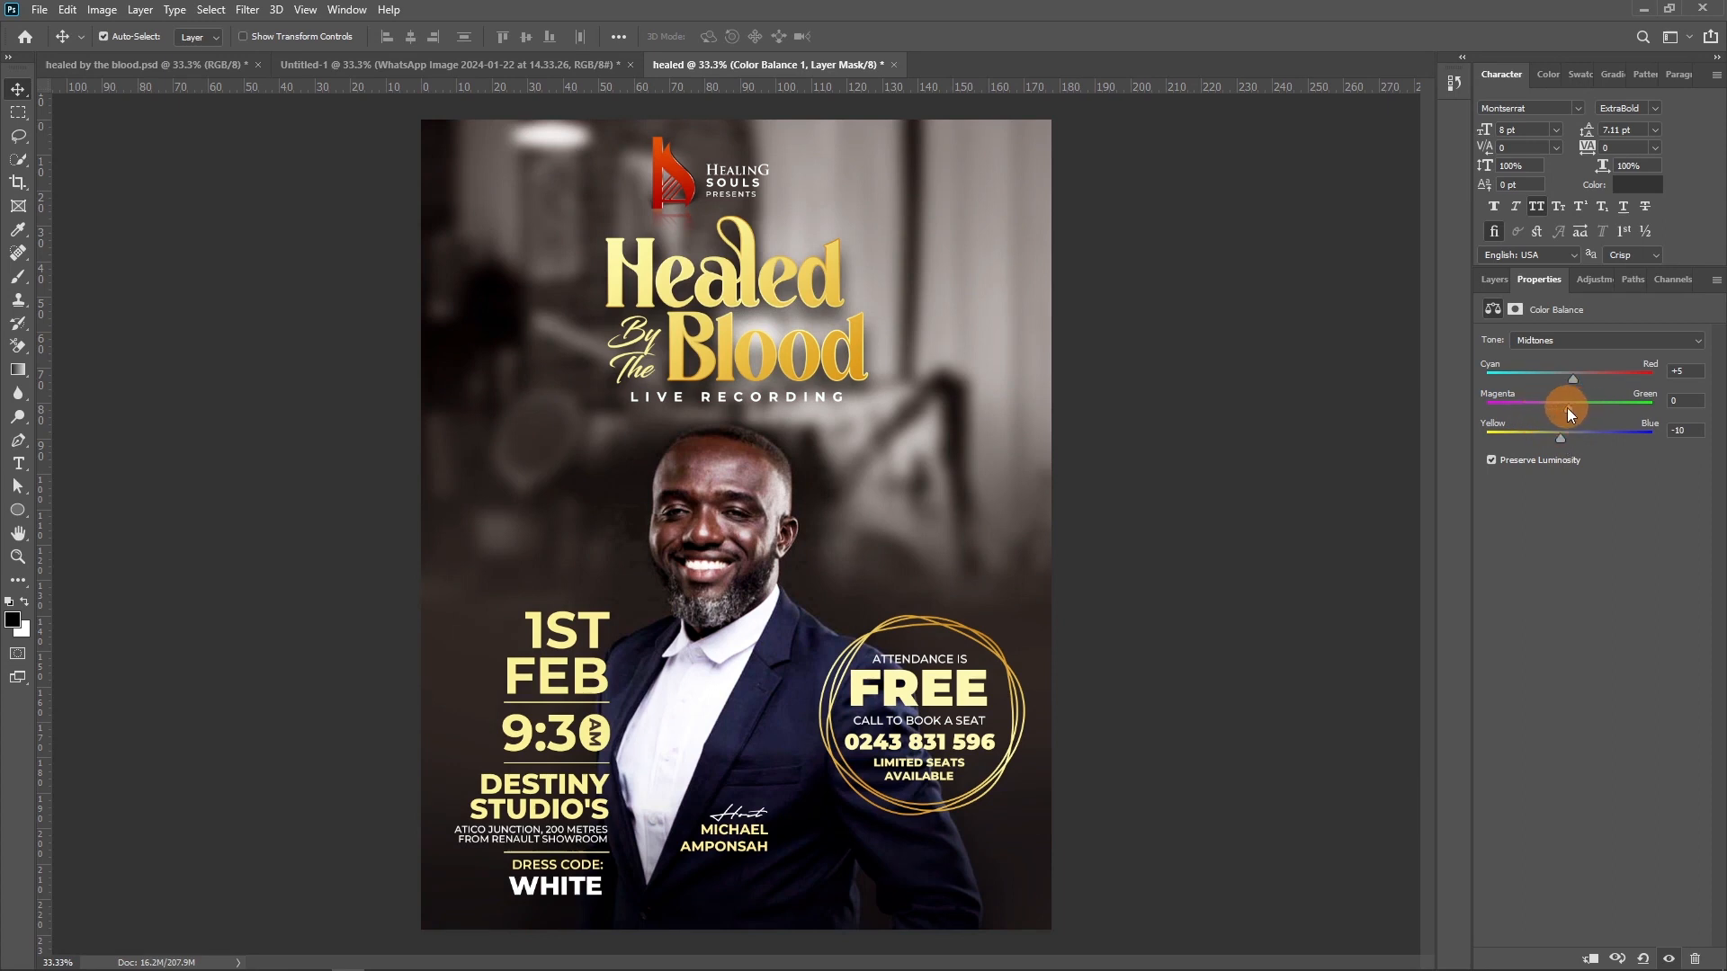
drag(1567, 408, 1557, 411)
Step: Check the Color Balance shadows range, try shifting the highlights toward yellow, and return their yellow–blue value to 0
click(1563, 342)
click(1565, 358)
click(1565, 341)
click(1549, 386)
drag(1567, 439, 1558, 439)
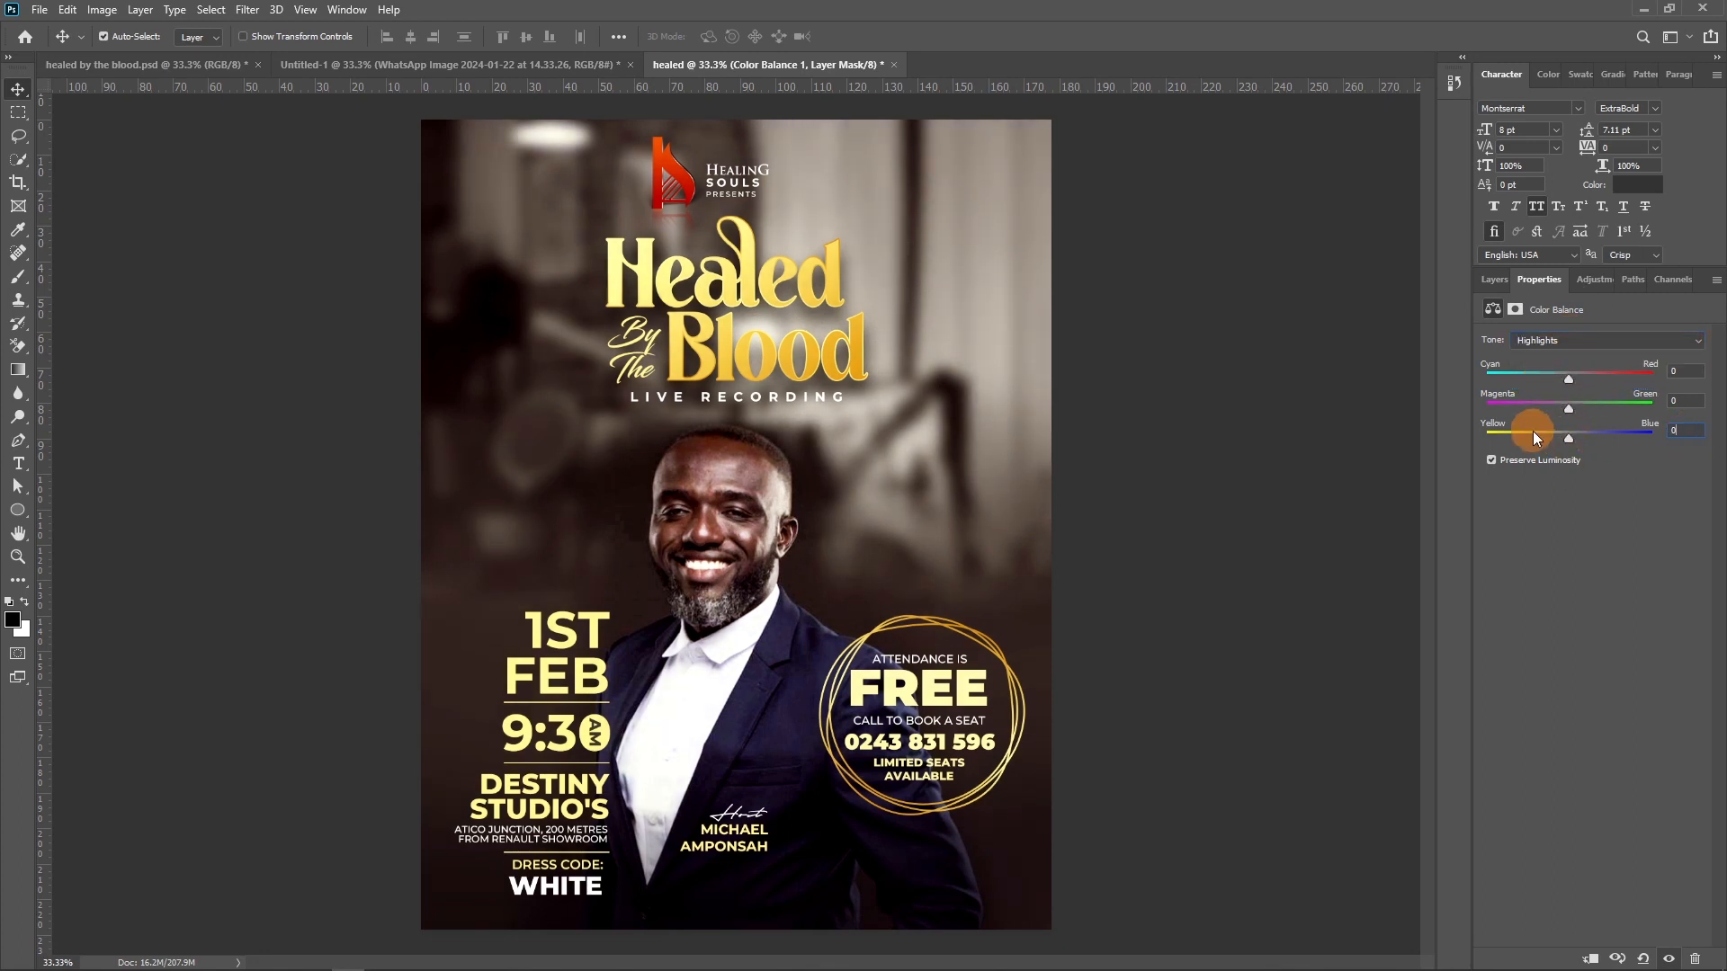
Step: Group the Color Balance and Brightness/Contrast layers, and hide and reshow the group to compare the flyer with and without them
click(1493, 279)
shift+click(1625, 442)
key(ctrl+g)
click(1490, 387)
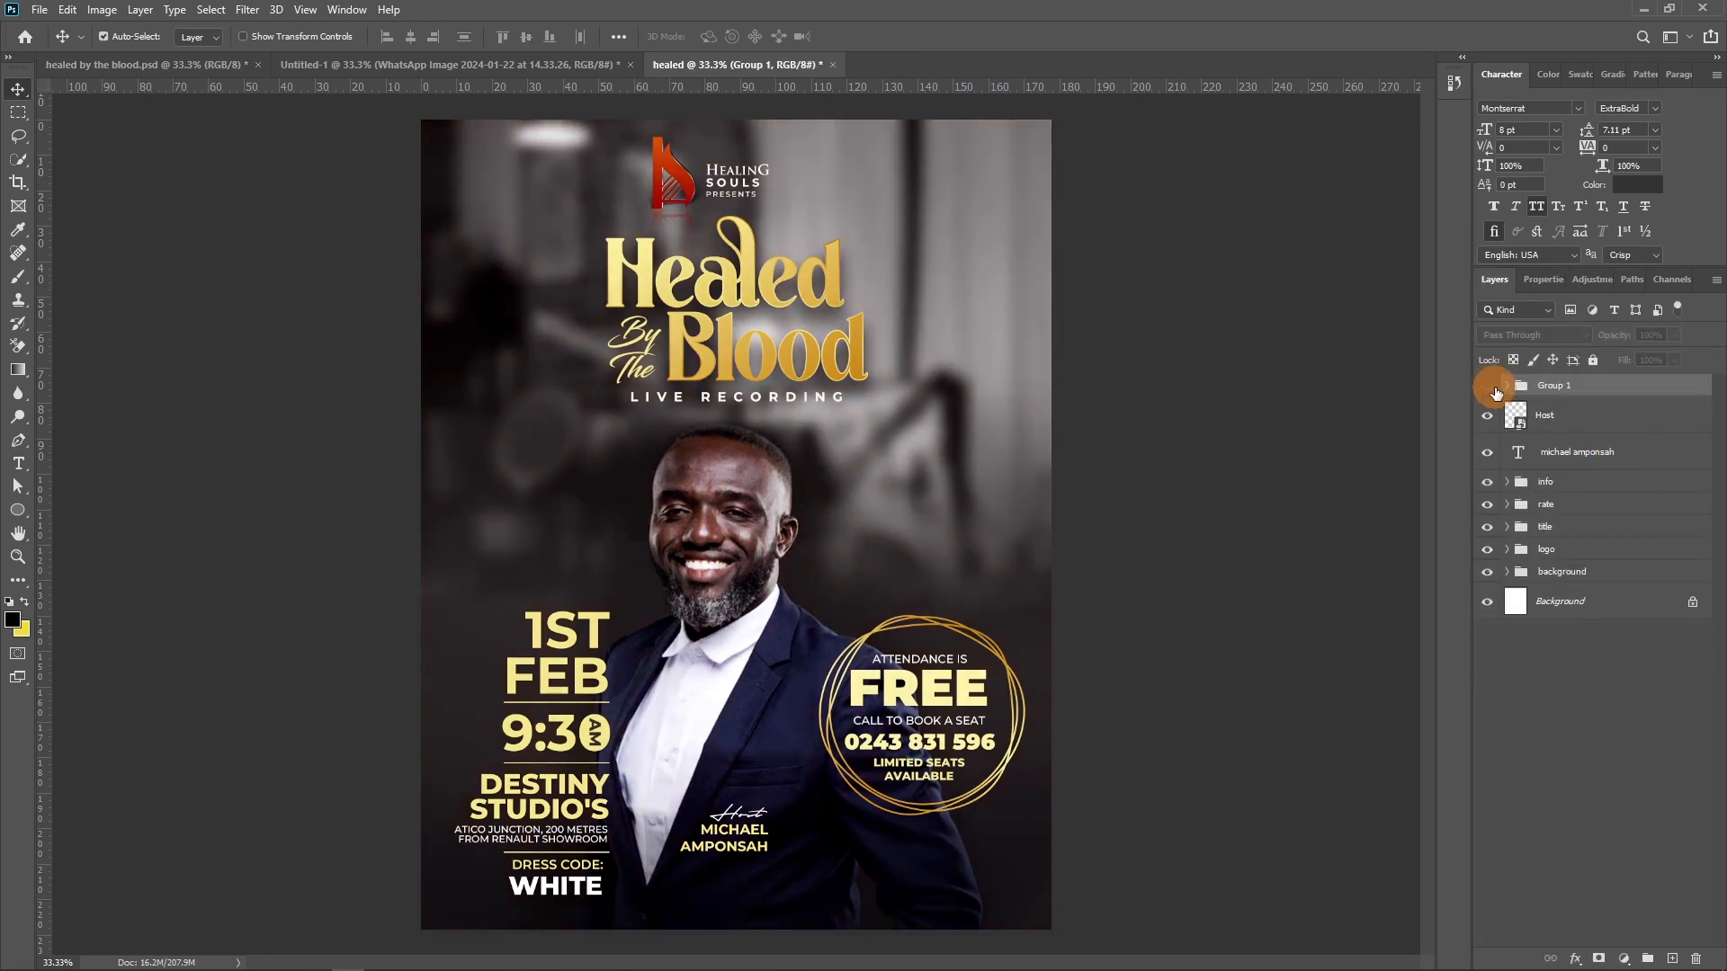
click(1490, 387)
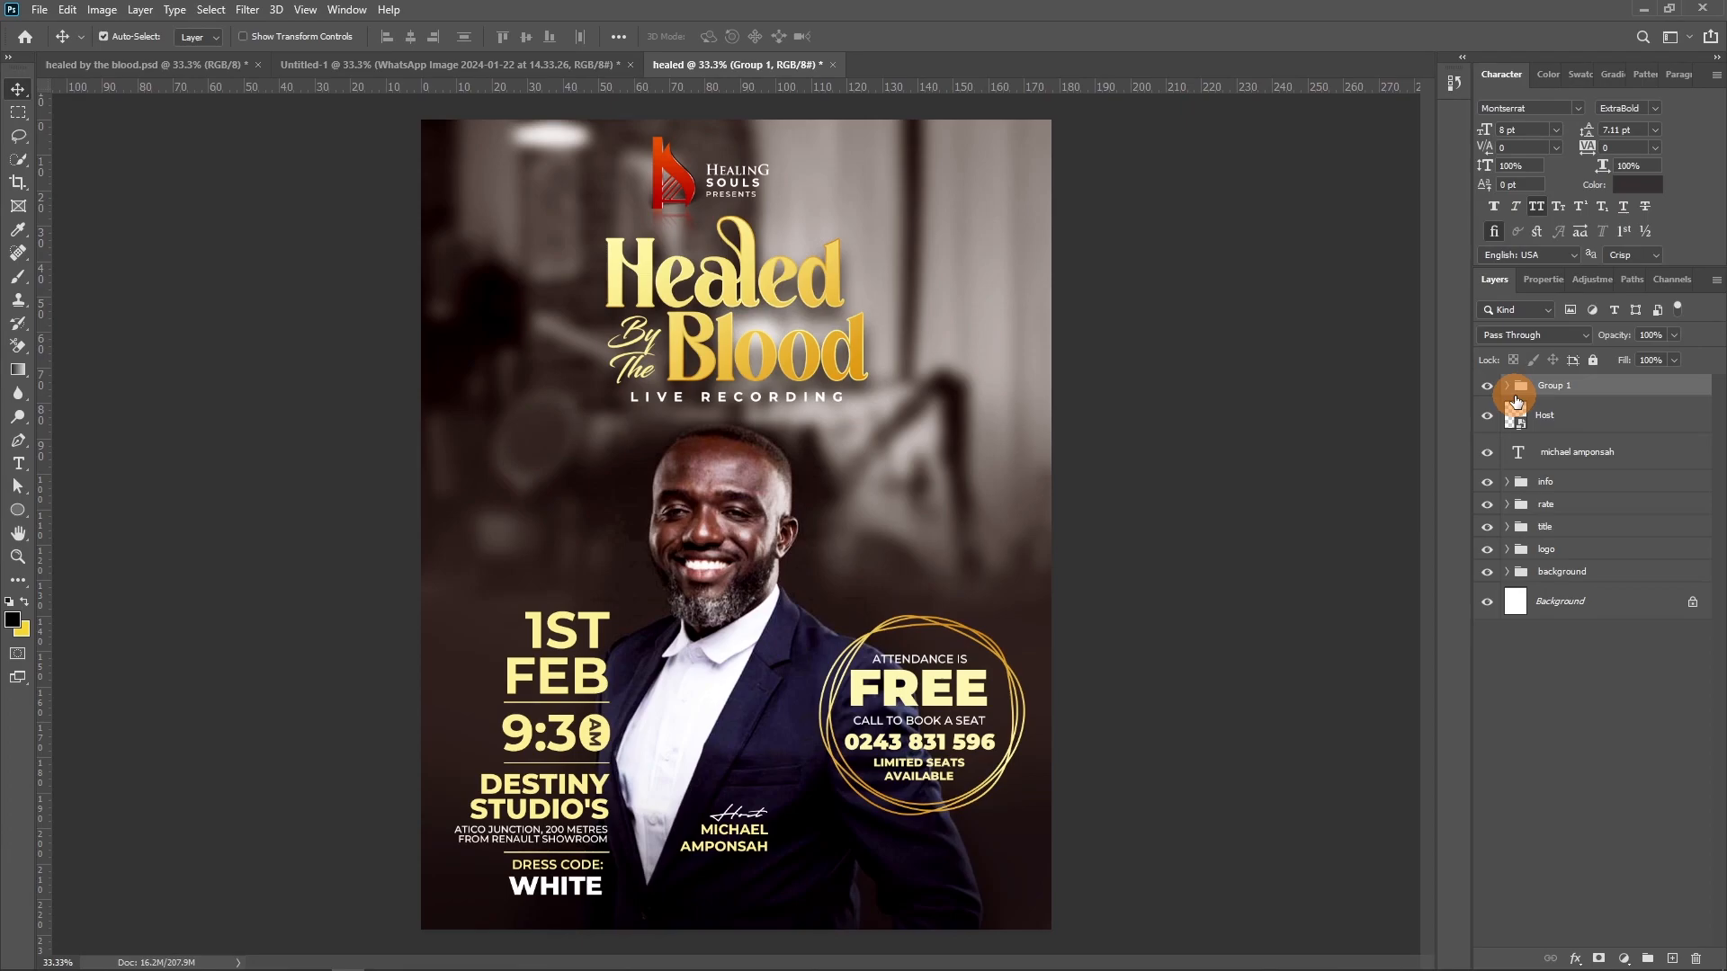